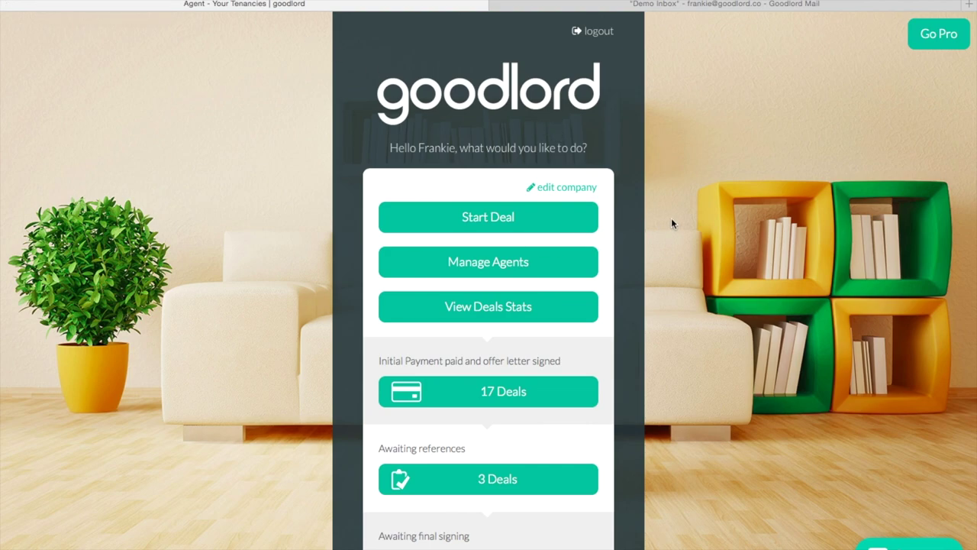
- Start a new deal and open the Add Landlord form
scroll(671, 218, "down", 5)
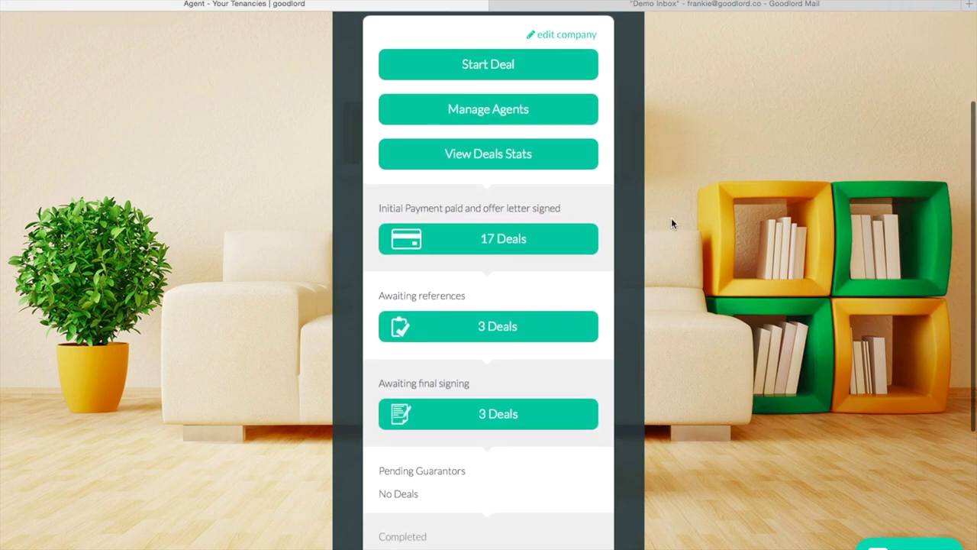
scroll(671, 223, "up", 3)
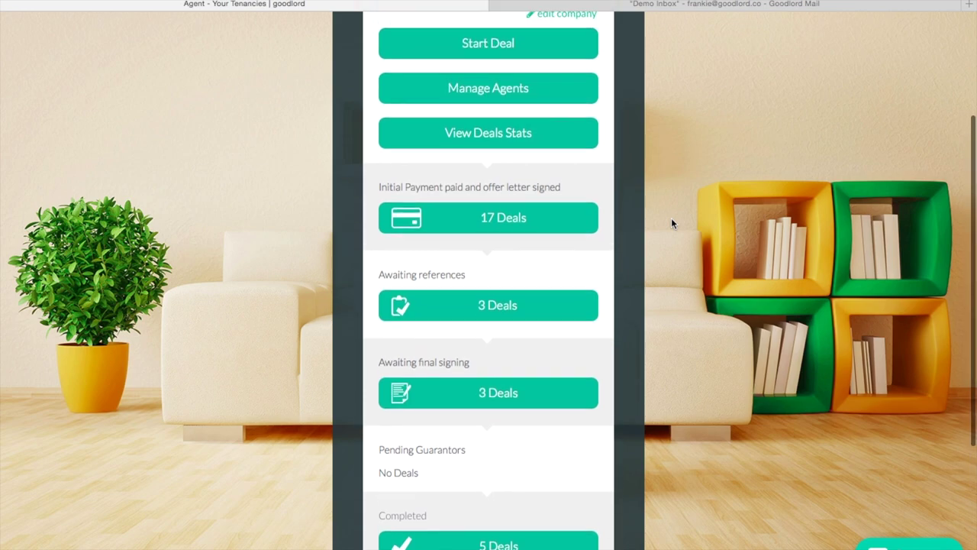
left_click(504, 293)
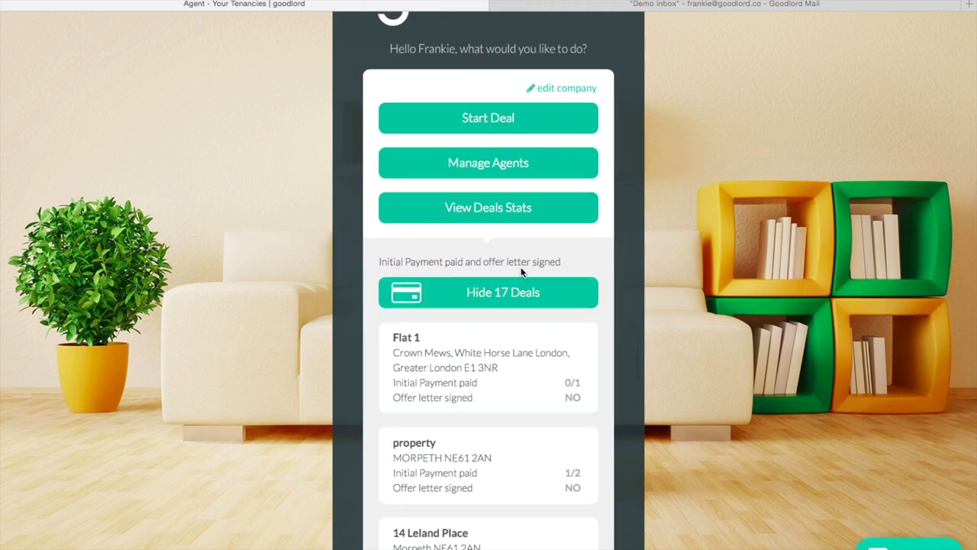
left_click(524, 293)
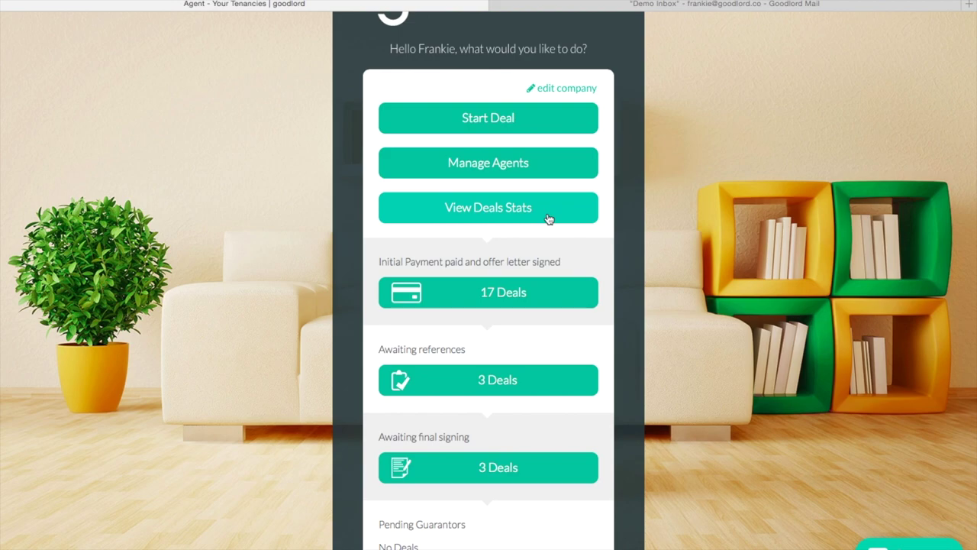
left_click(503, 124)
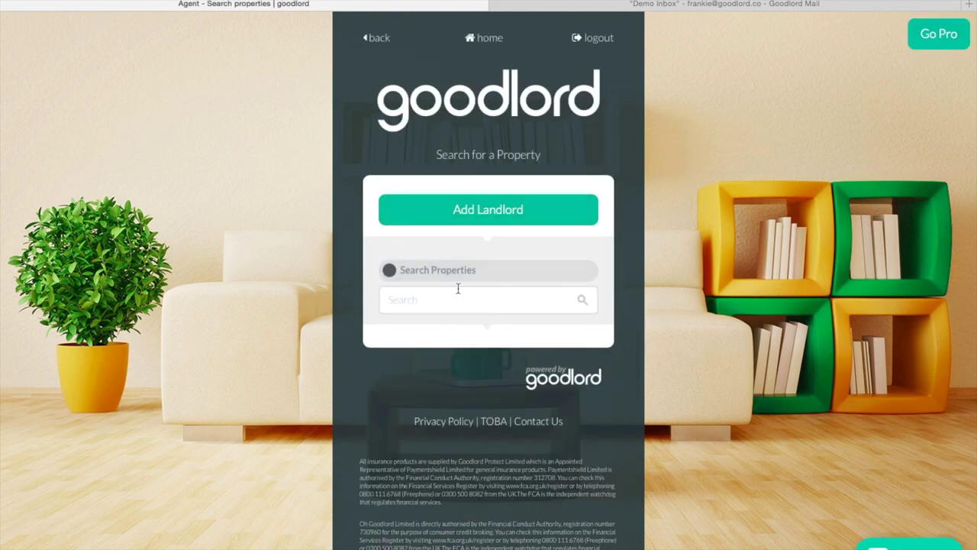
left_click(449, 276)
left_click(449, 279)
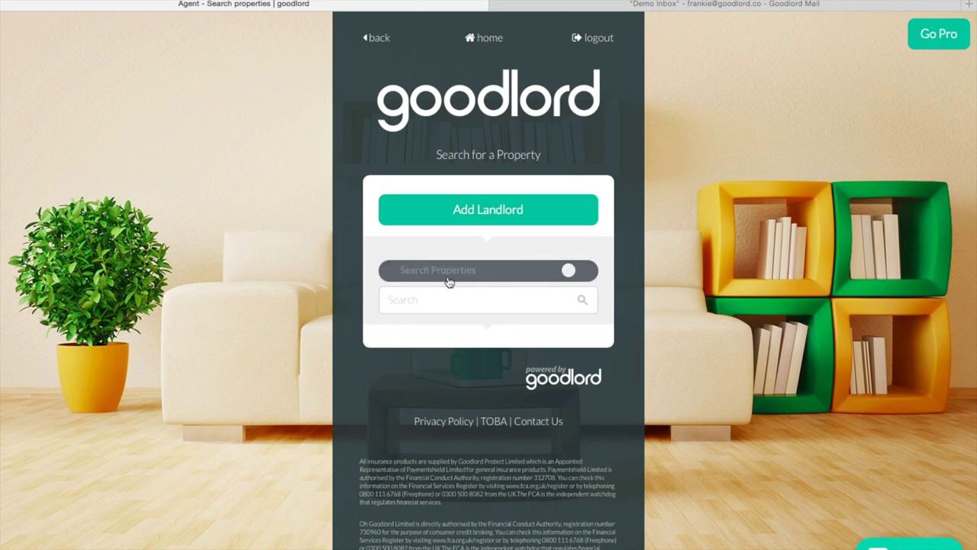
left_click(496, 210)
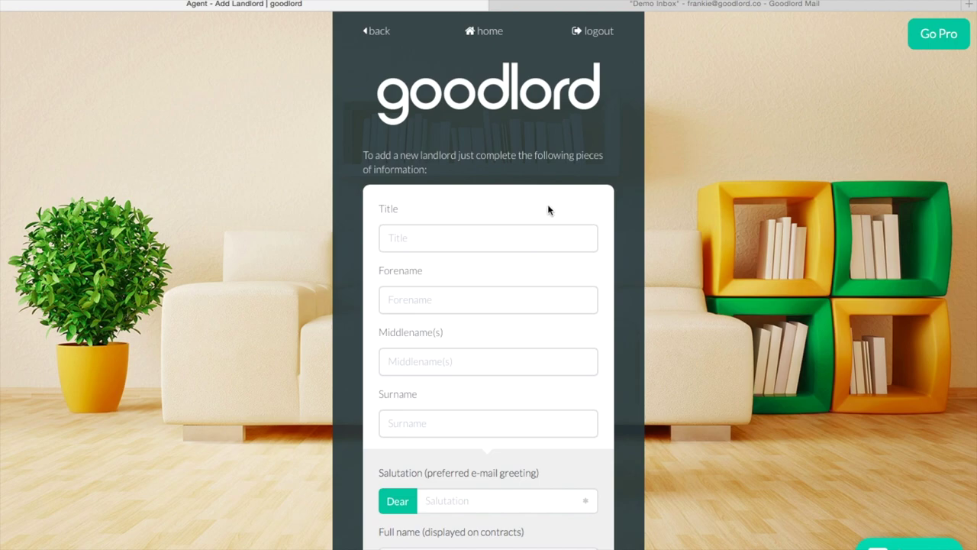
- Enter title Miss along with the landlord's forename and surname
left_click(546, 233)
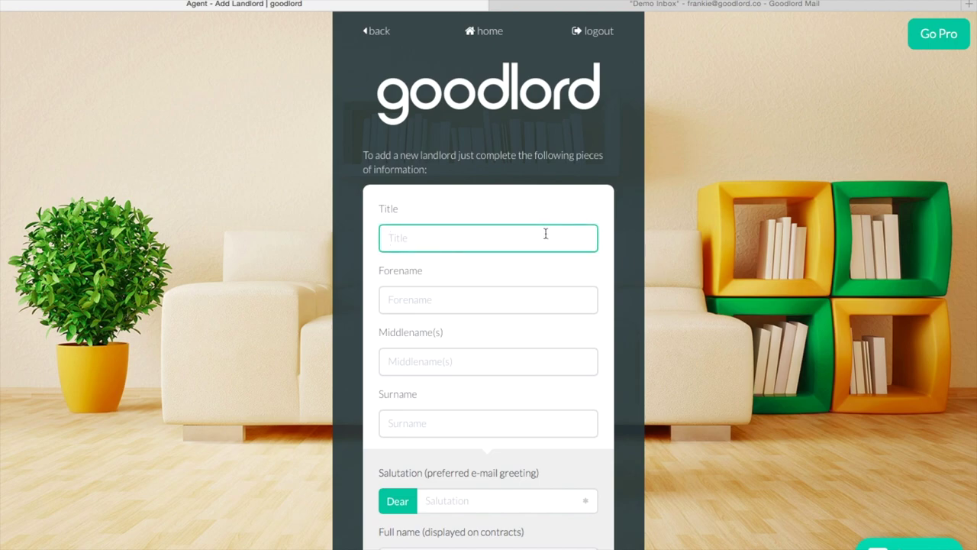
type("Miss")
left_click(495, 302)
type("Land")
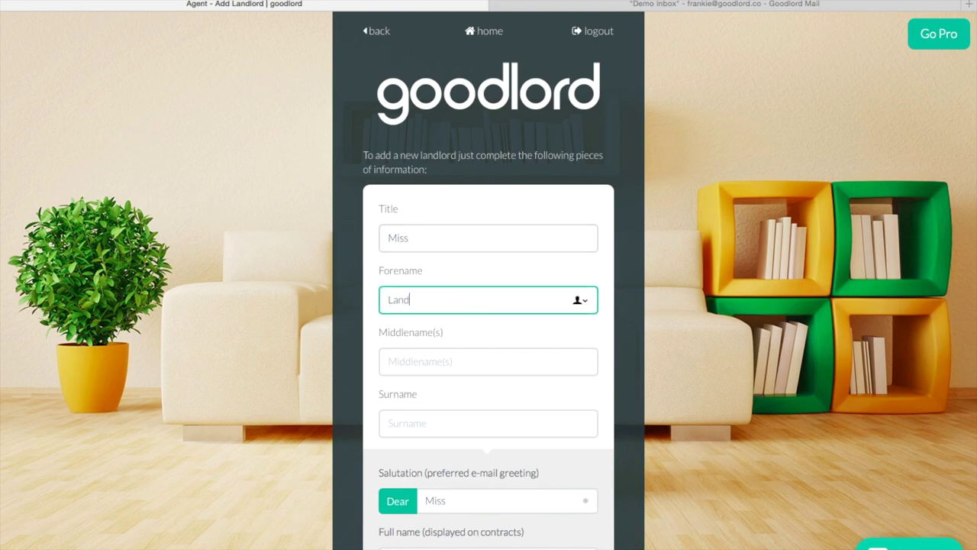
left_click(462, 419)
type("Lord")
- Fill the landlord's address from a postcode lookup and set the country to United Kingdom
scroll(654, 445, "down", 5)
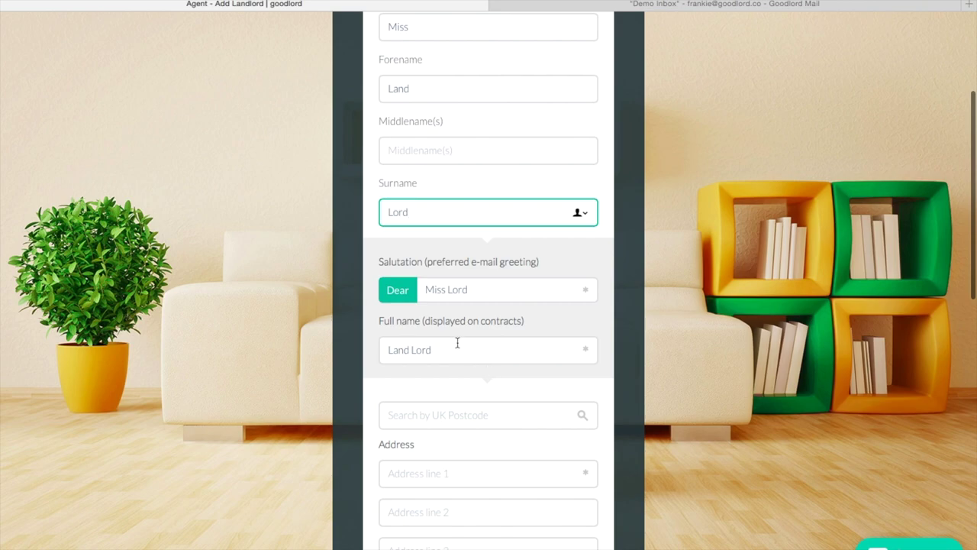
scroll(468, 291, "down", 4)
left_click(410, 243)
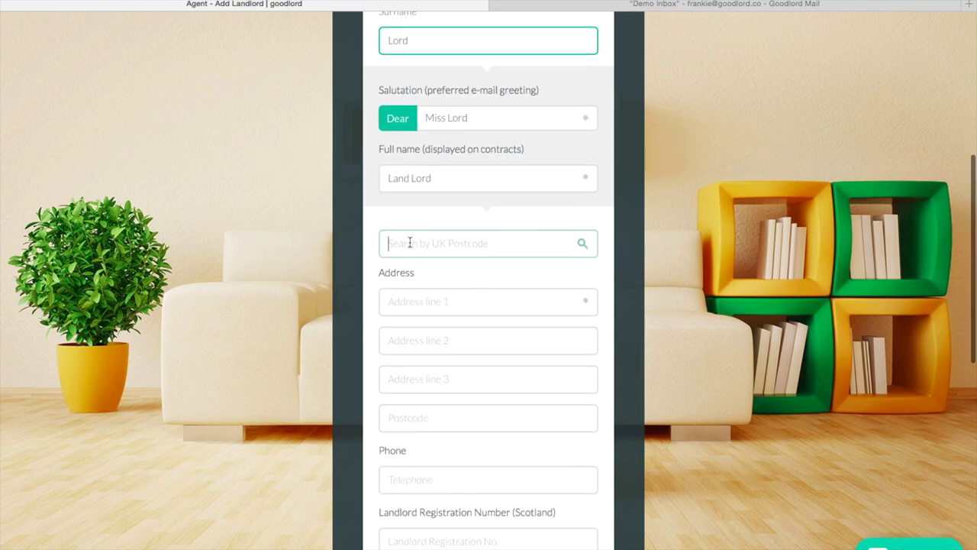
type("sw10 9pa")
left_click(435, 310)
left_click(437, 353)
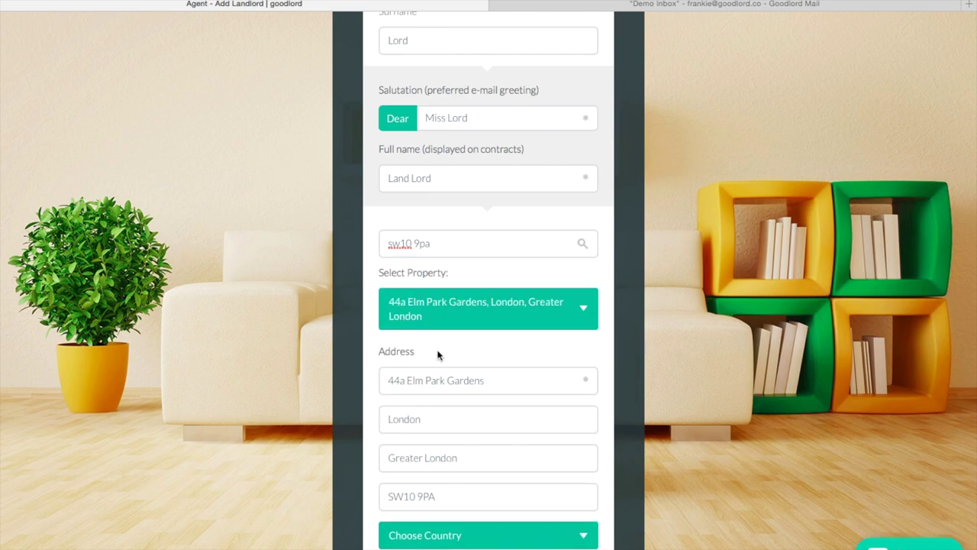
scroll(458, 344, "down", 5)
left_click(484, 323)
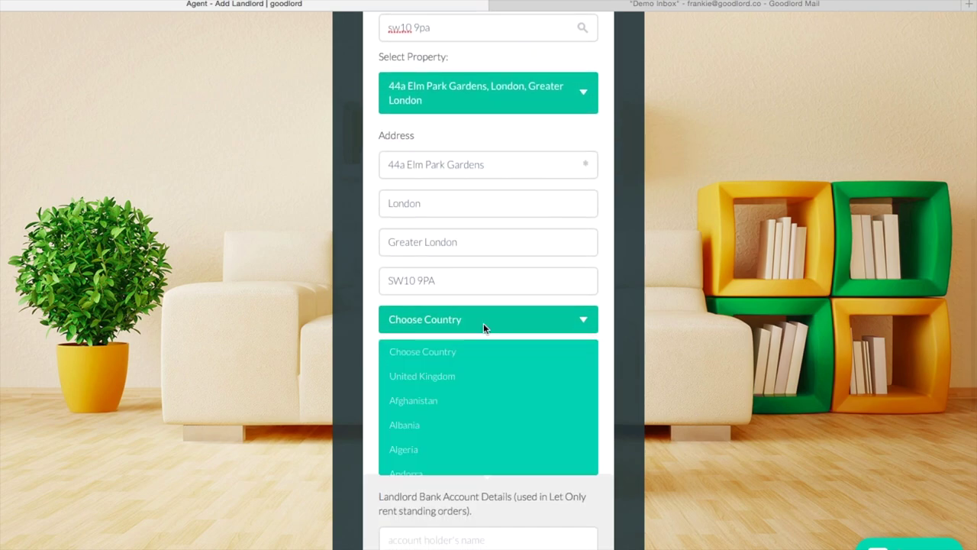
left_click(458, 374)
- Enter the landlord's phone number and e-mail address, then save the landlord
scroll(635, 390, "down", 3)
left_click(425, 243)
type("1234567890")
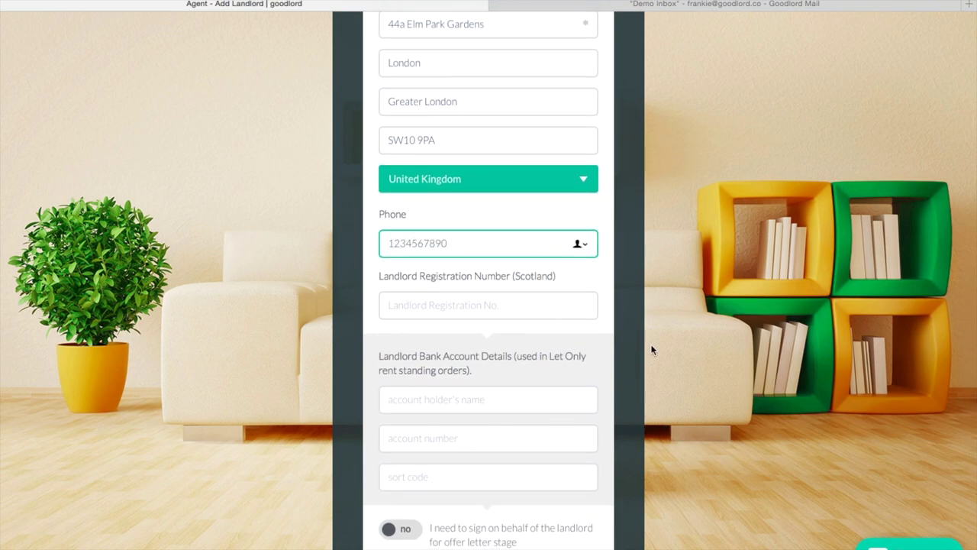
scroll(653, 350, "down", 4)
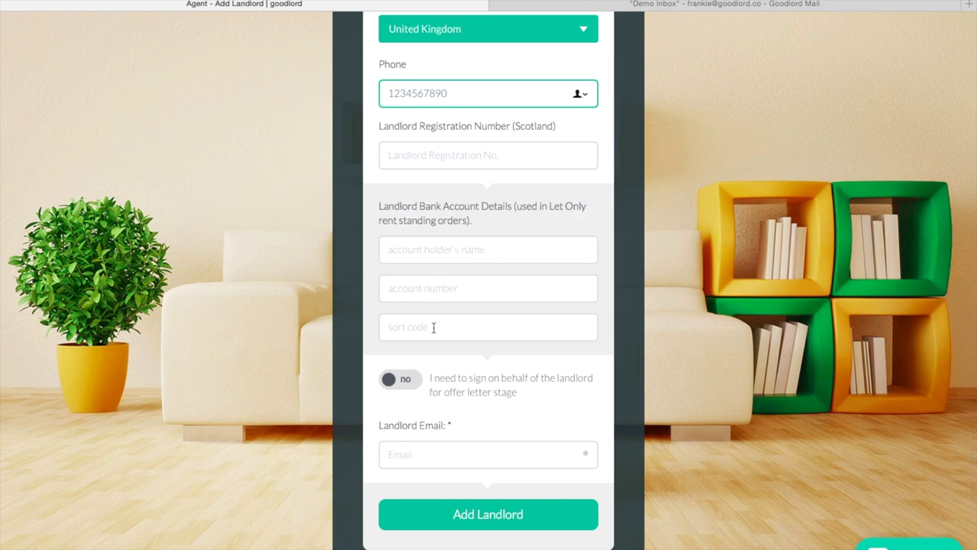
scroll(630, 397, "down", 4)
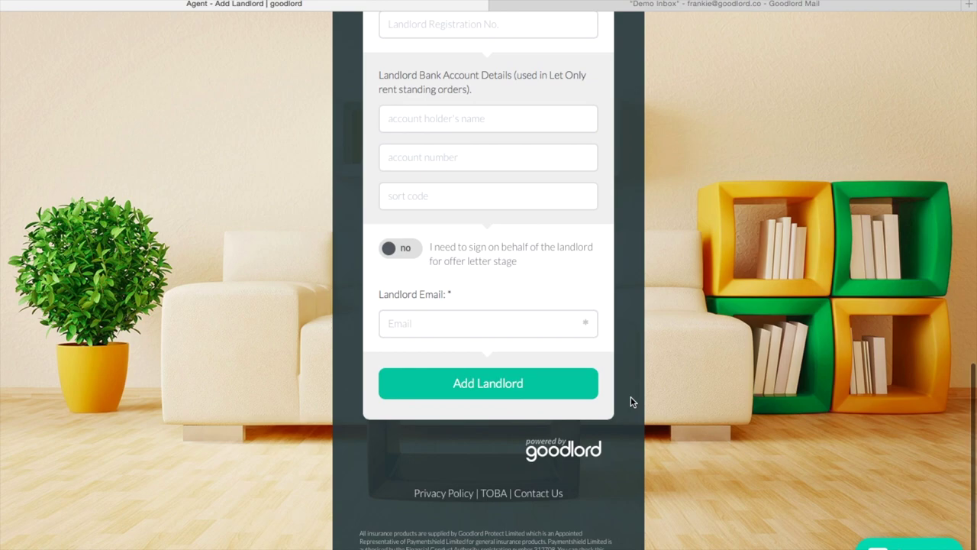
left_click(435, 317)
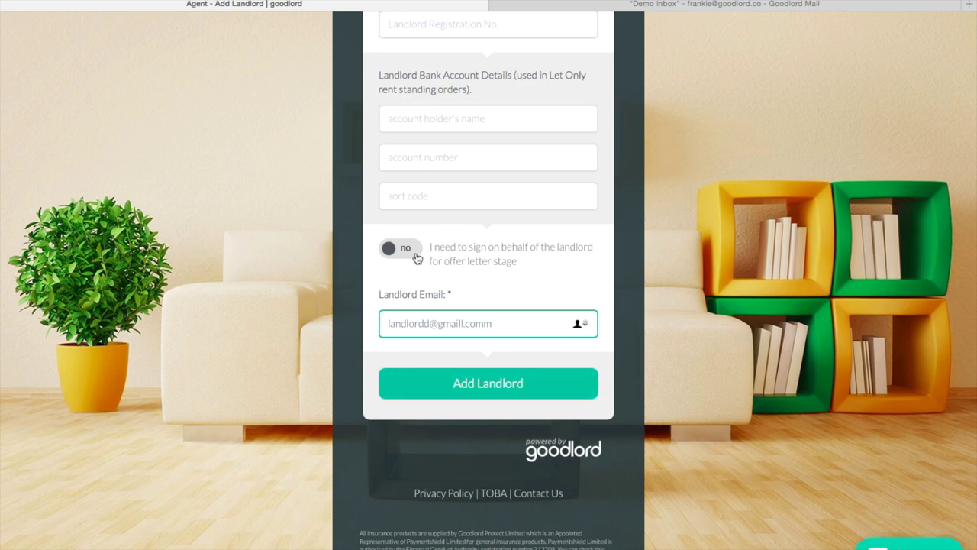
left_click(435, 401)
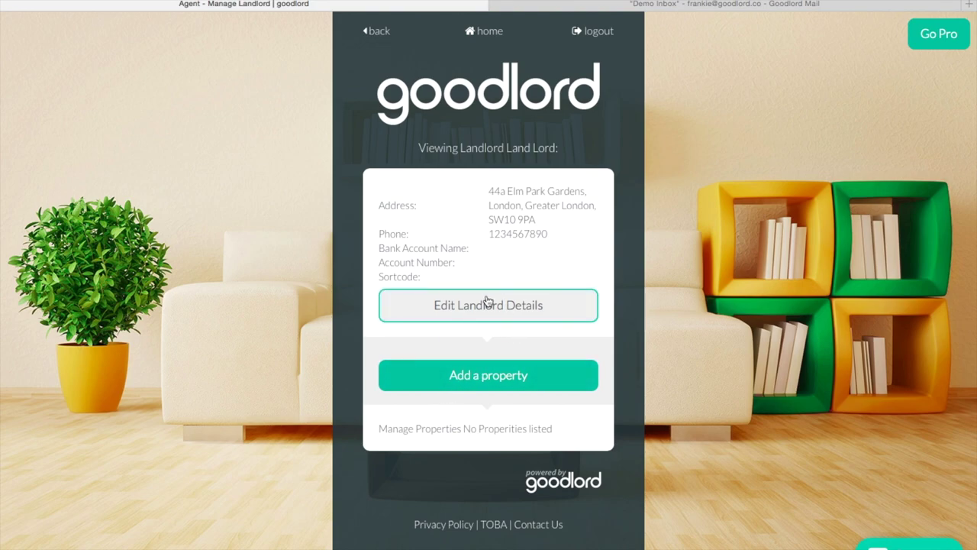
- Add a property for this landlord, taking the first address from a postcode lookup
left_click(478, 378)
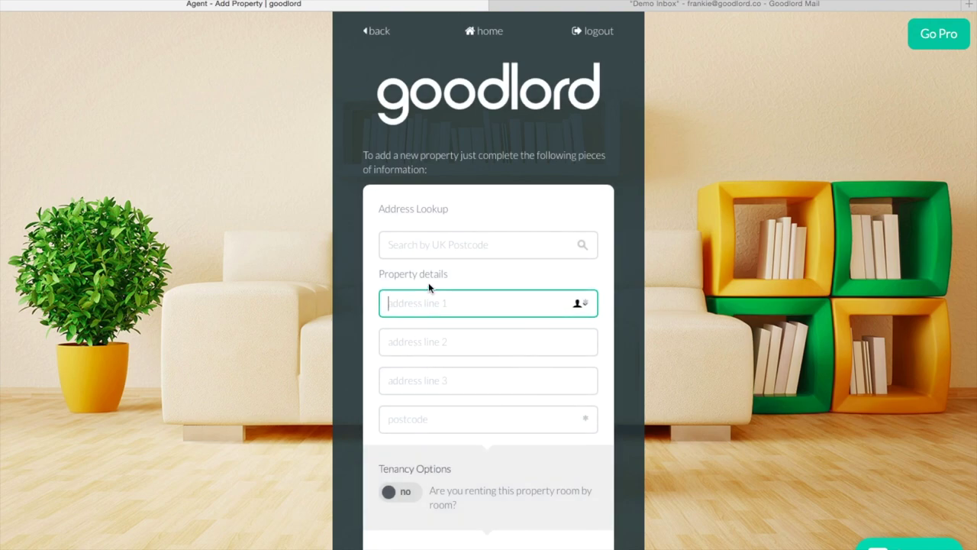
left_click(426, 248)
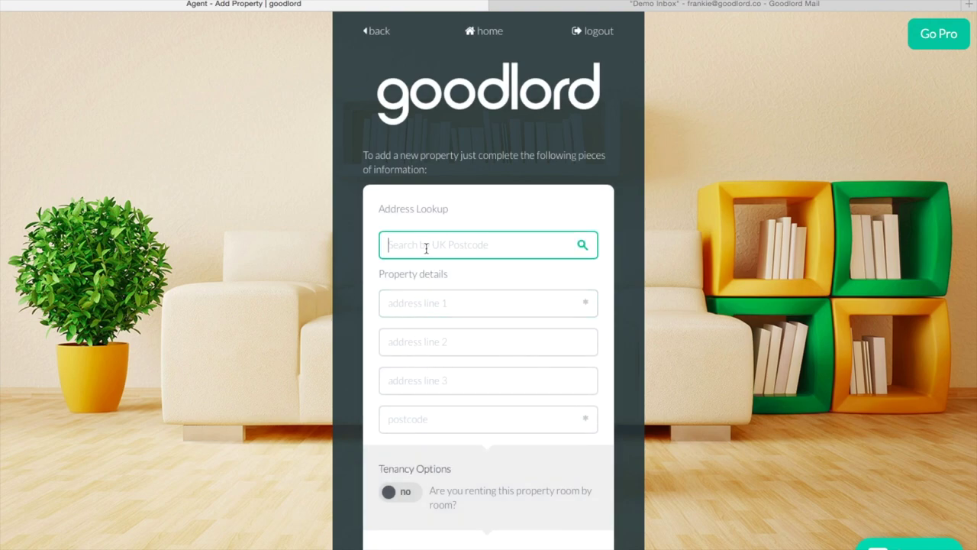
type("RH8 0ET")
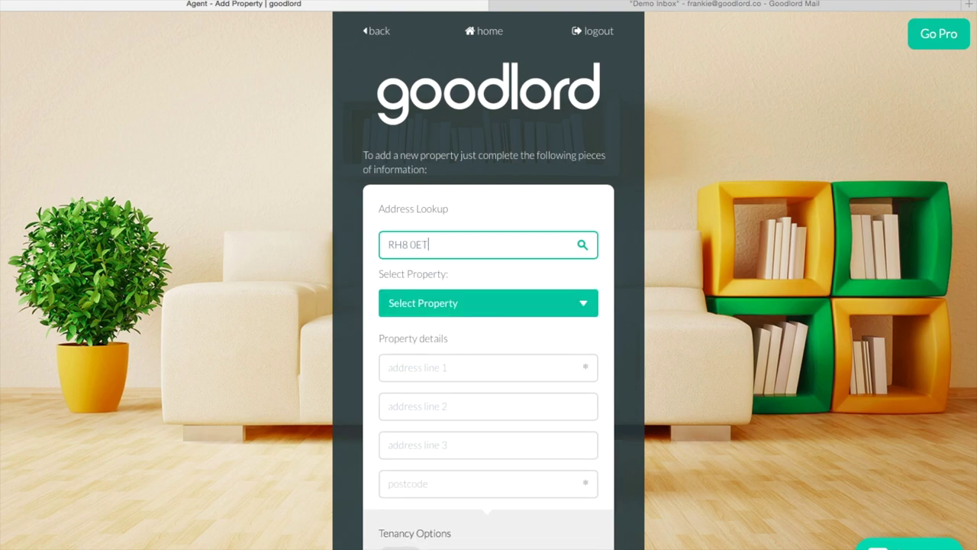
left_click(450, 305)
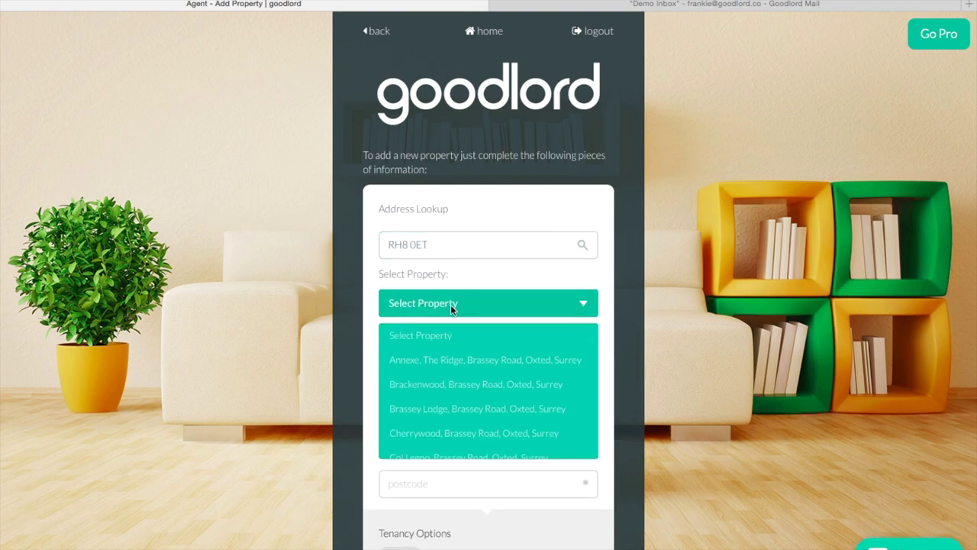
left_click(447, 361)
- Mark the property as let room by room with 3 bedrooms
scroll(680, 408, "down", 5)
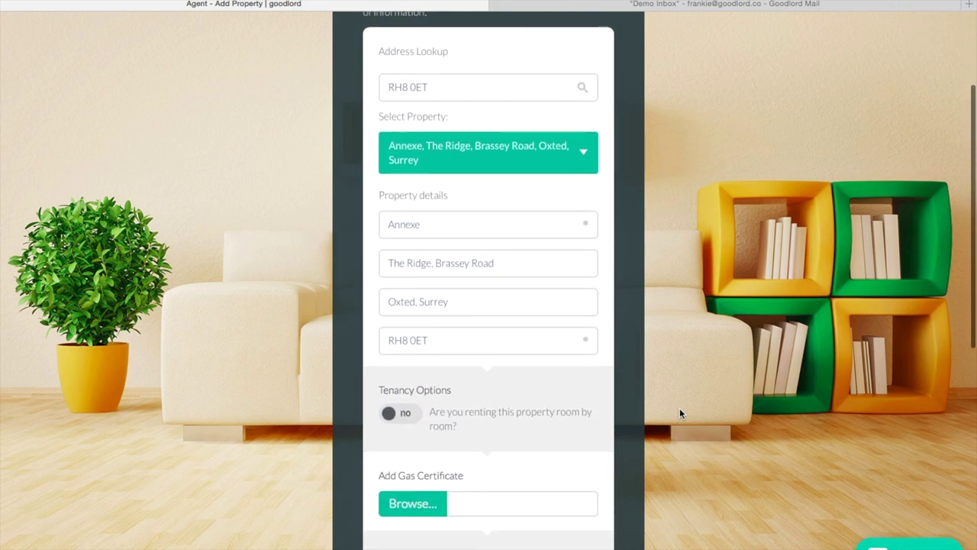
scroll(682, 414, "down", 3)
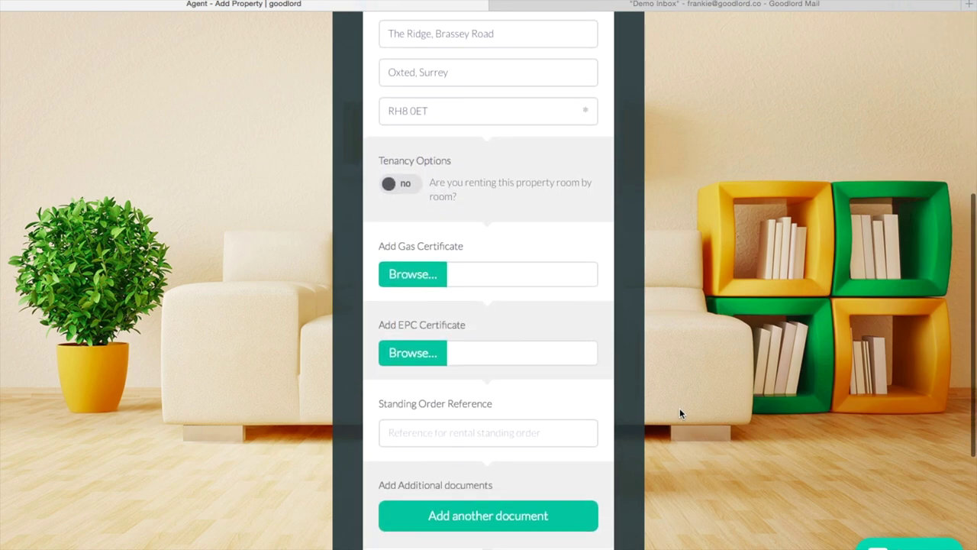
scroll(680, 413, "down", 1)
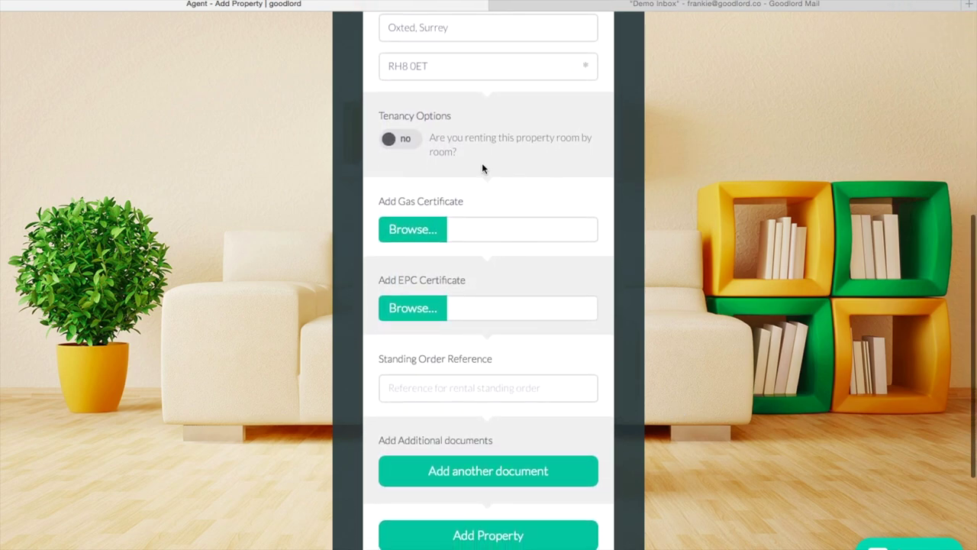
left_click(414, 142)
left_click(452, 215)
type("3")
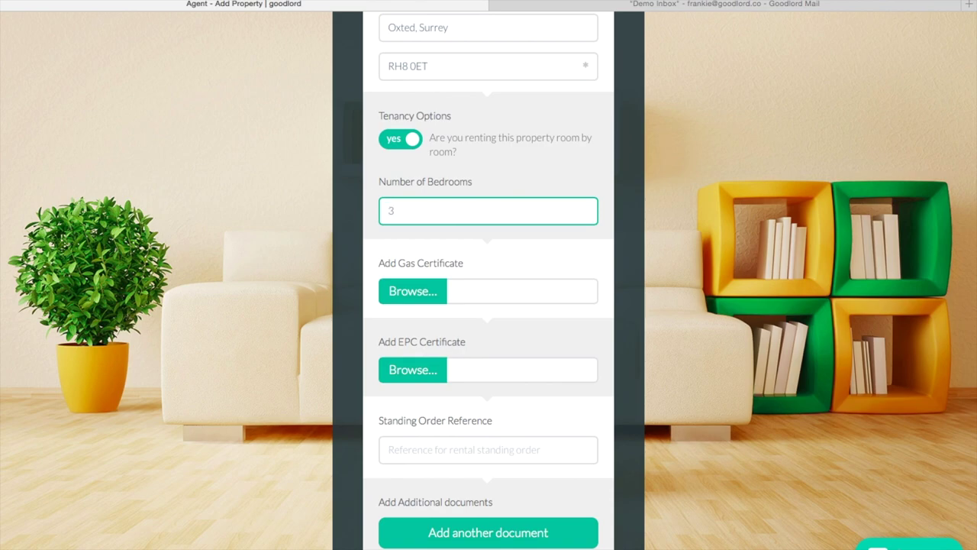
scroll(665, 283, "down", 3)
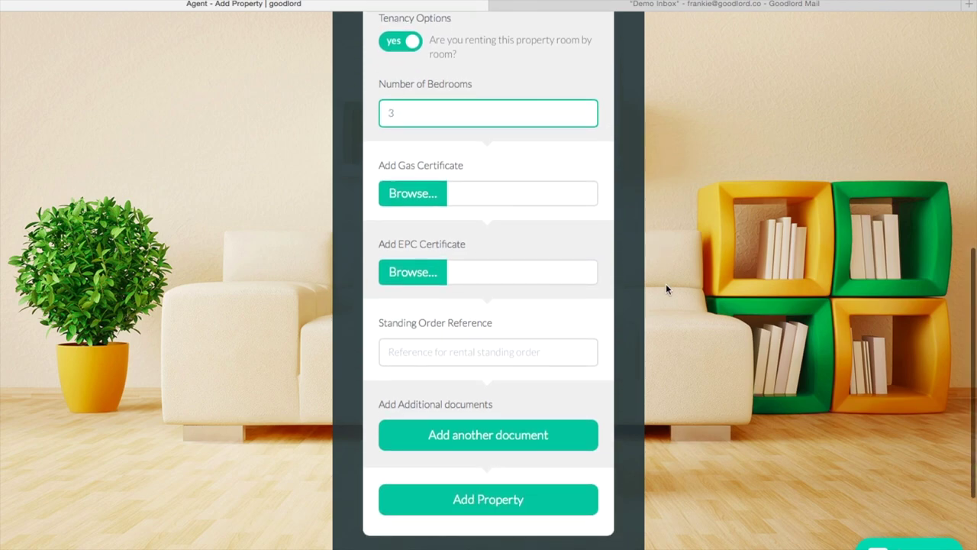
- Attach black.jpg as the property's gas certificate
left_click(412, 195)
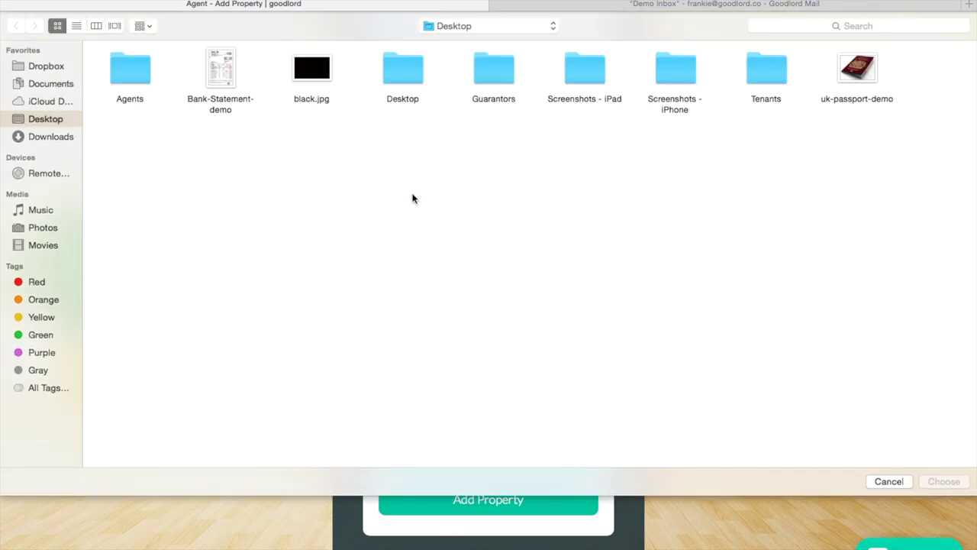
left_click(301, 72)
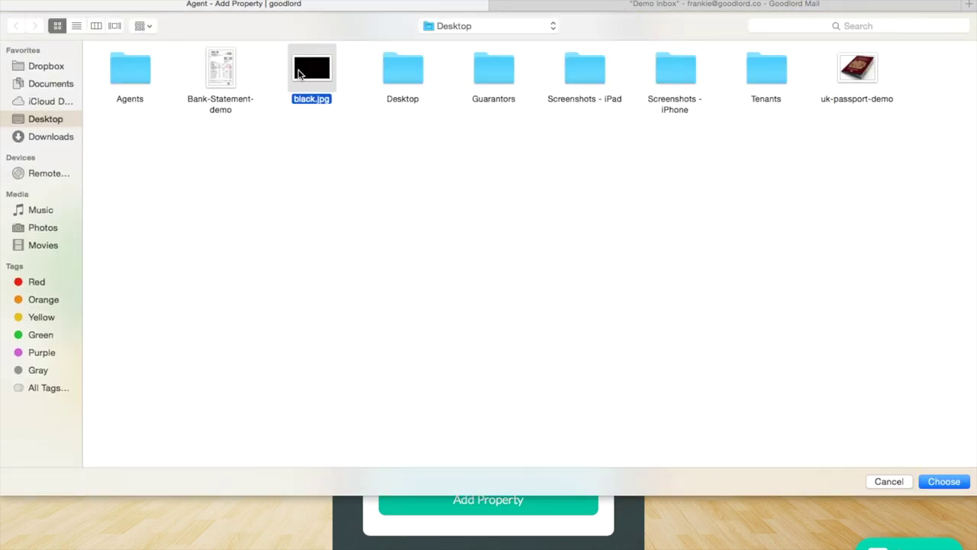
left_click(943, 481)
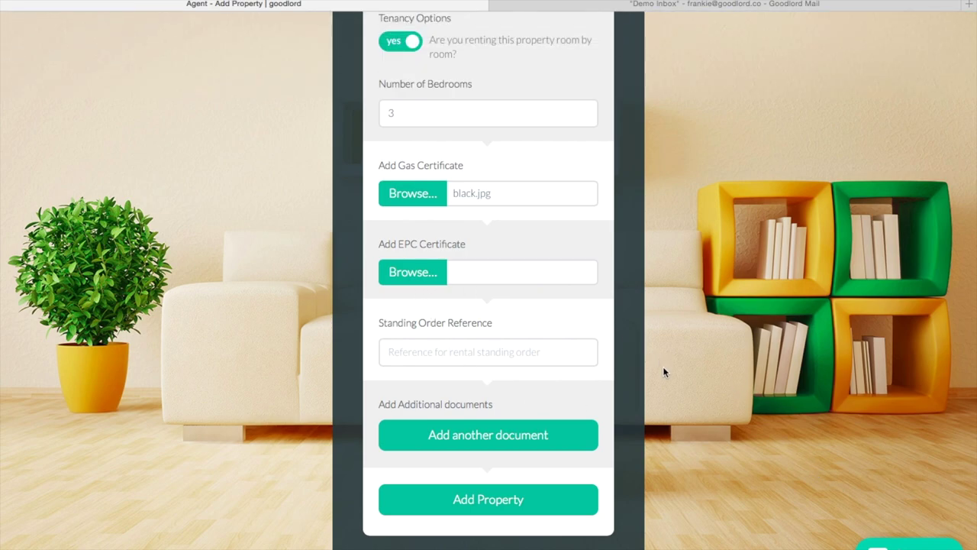
- Set the standing order reference to Rent and submit the new property
scroll(664, 371, "down", 2)
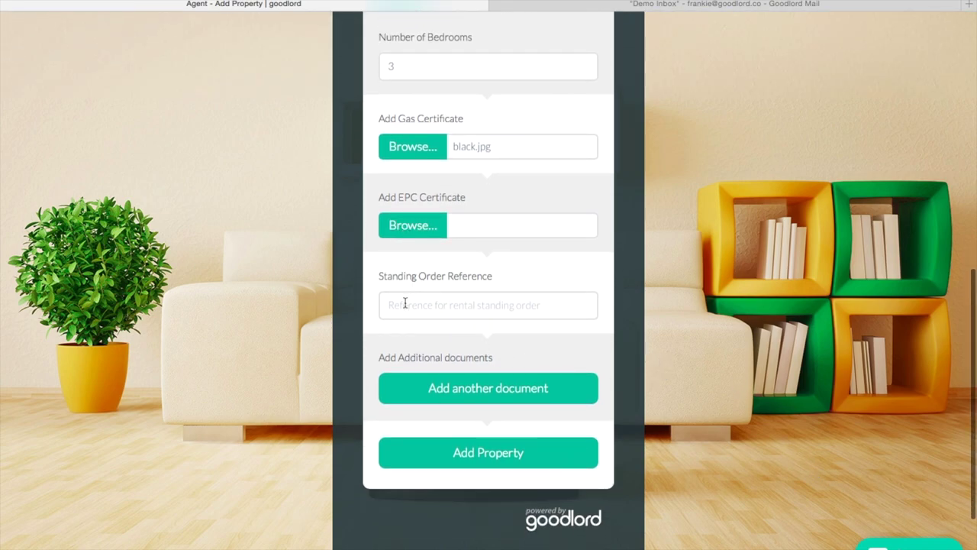
left_click(491, 308)
type("Rent")
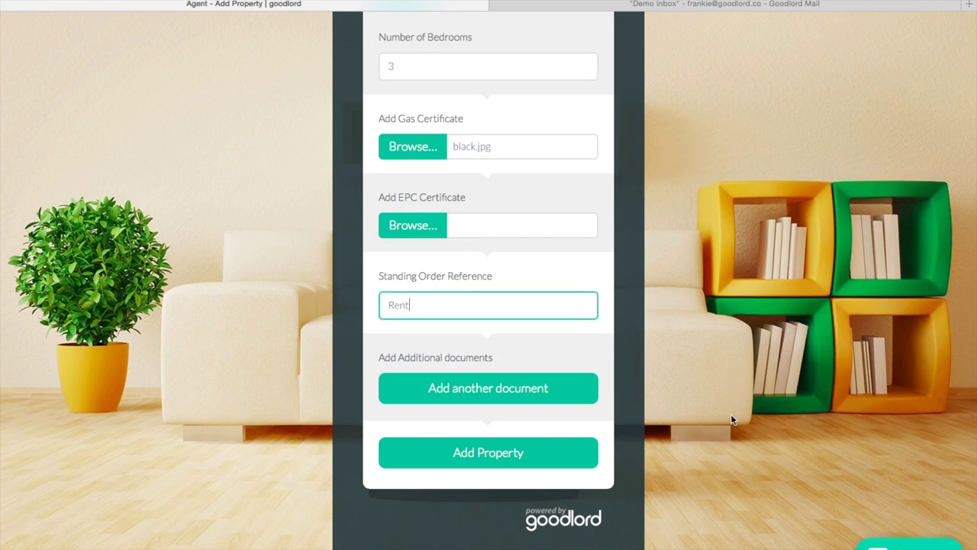
scroll(731, 419, "down", 2)
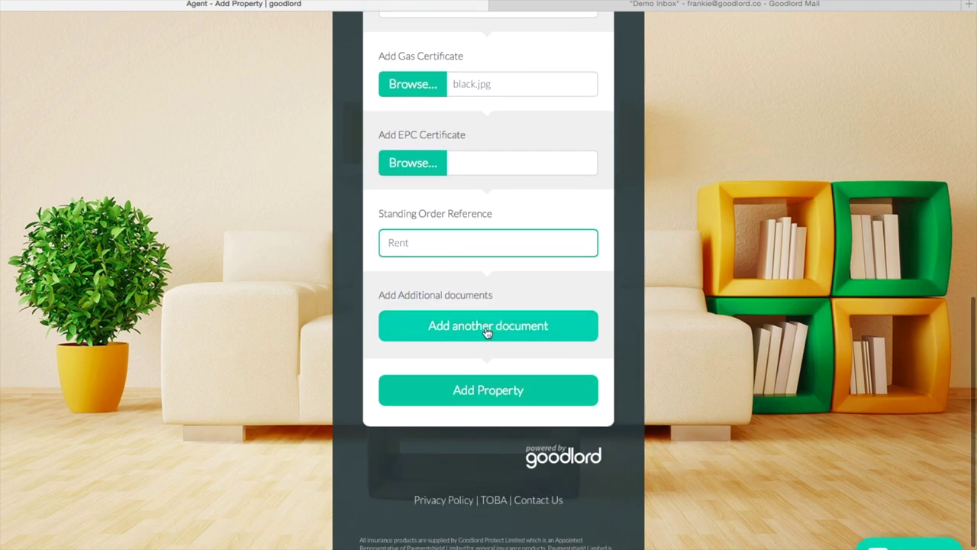
left_click(485, 391)
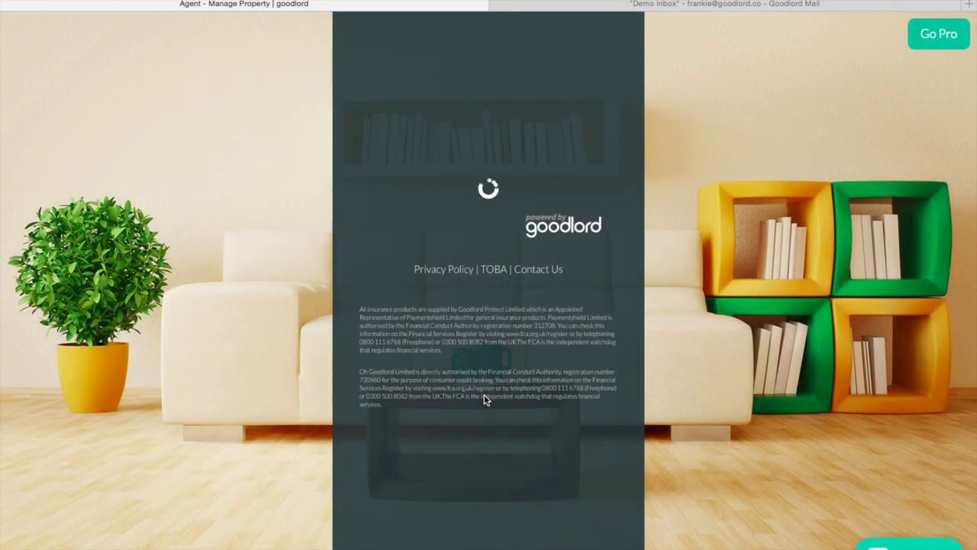
scroll(638, 451, "down", 3)
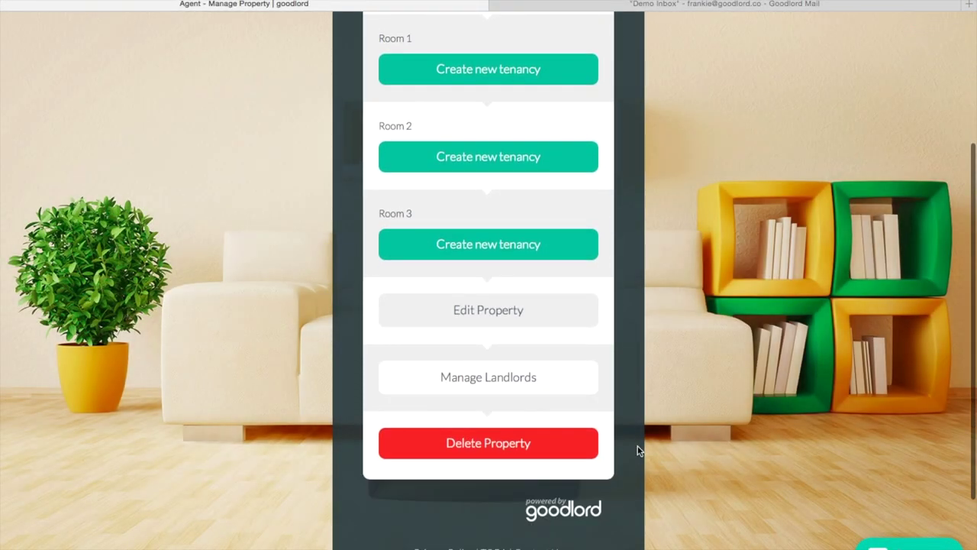
scroll(639, 451, "up", 2)
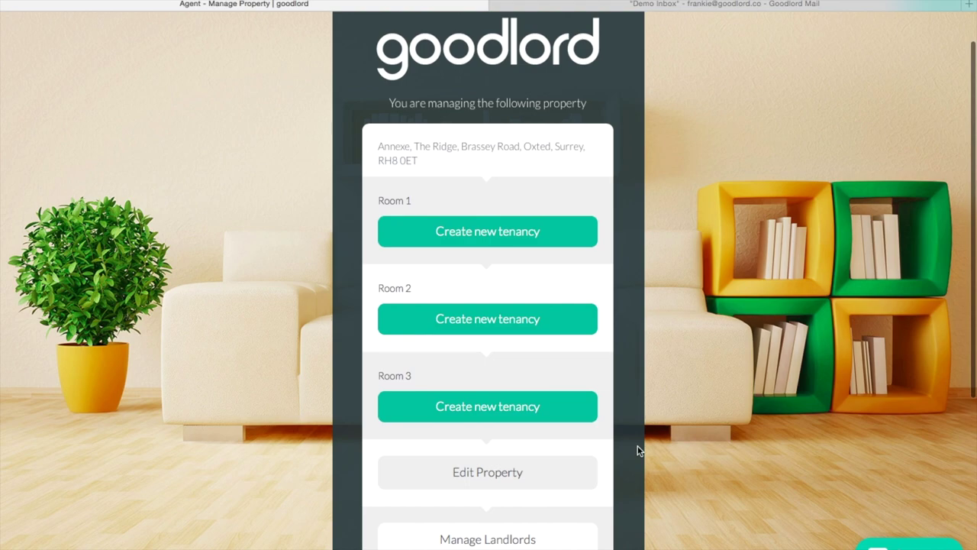
scroll(639, 450, "up", 2)
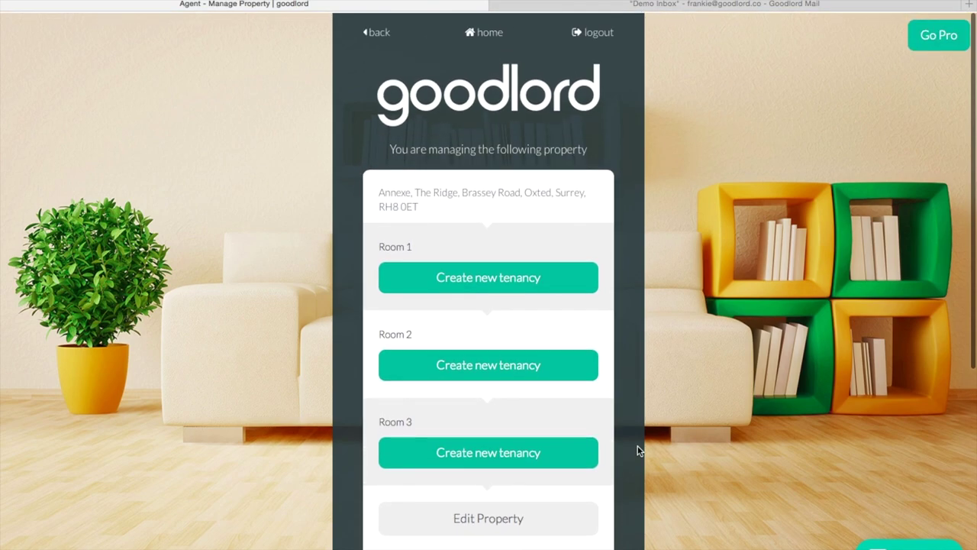
scroll(638, 450, "down", 3)
scroll(638, 451, "up", 3)
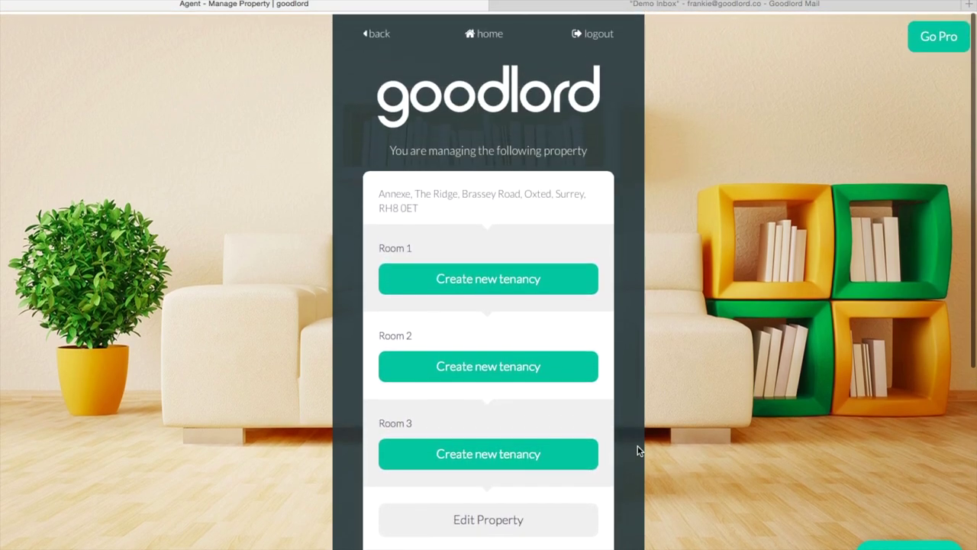
- Create Room 1's tenancy with rent 1000 monthly, deposit overwritten to 1000, initial payment 500
left_click(470, 283)
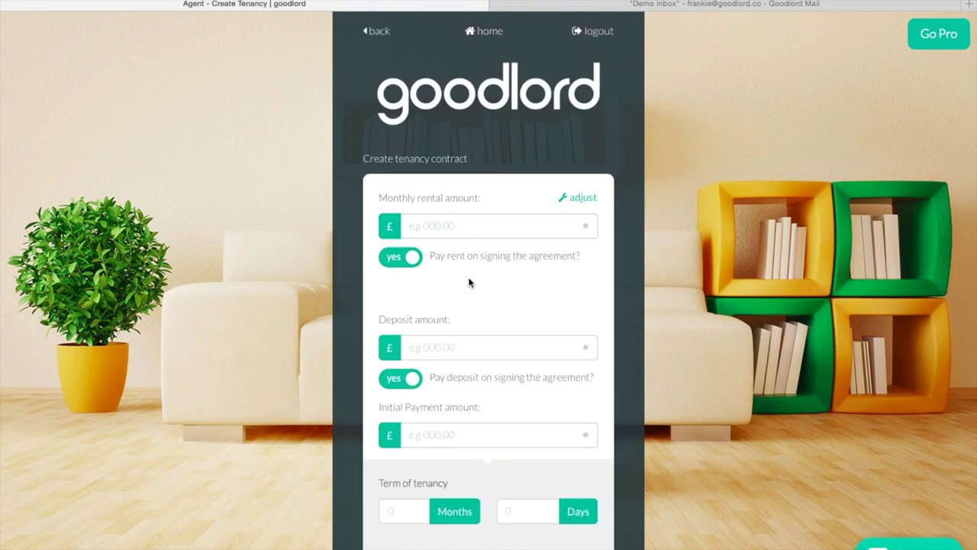
left_click(443, 229)
type("1000")
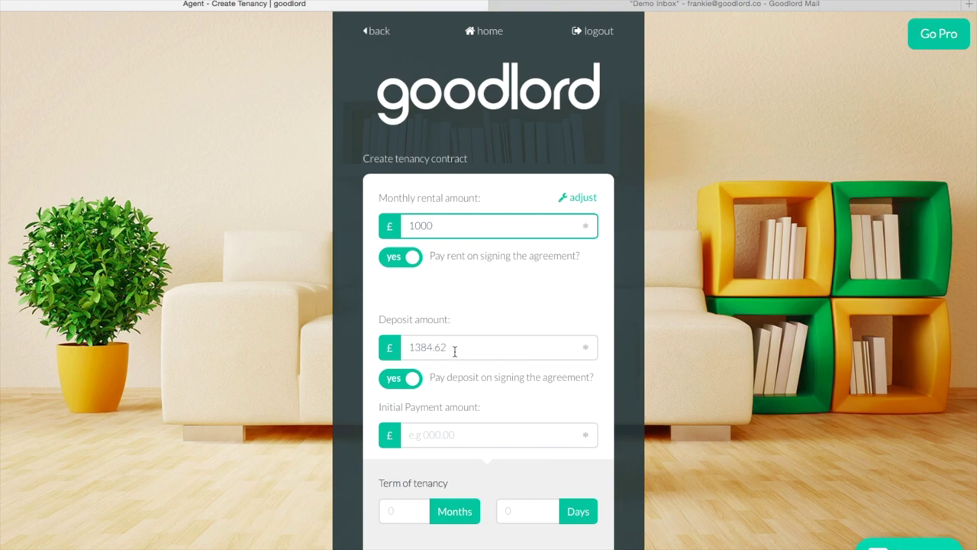
left_click_drag(454, 350, 407, 351)
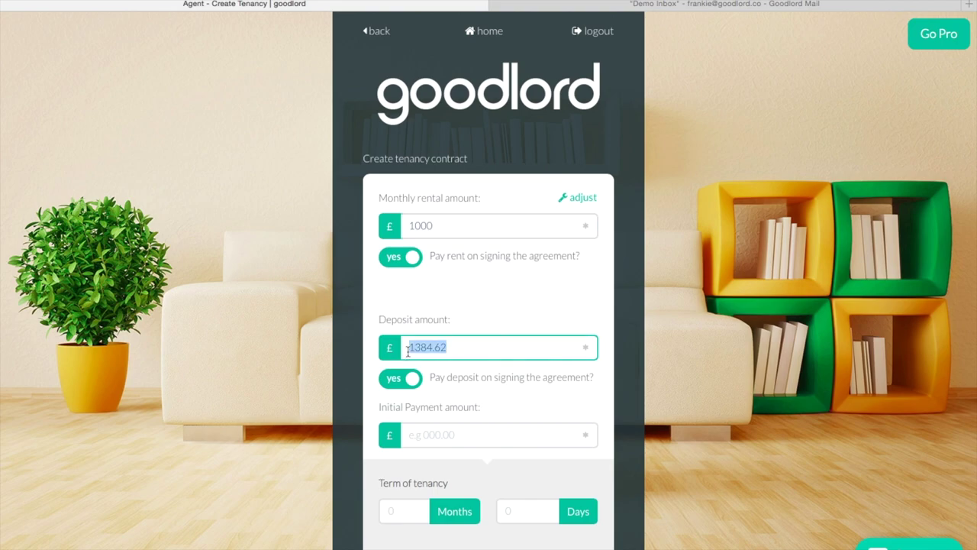
type("1000")
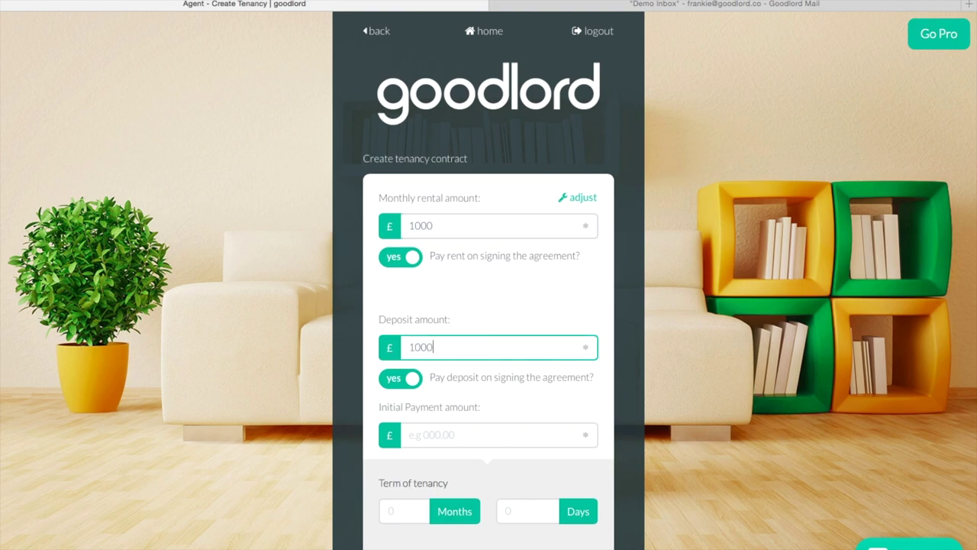
left_click(432, 434)
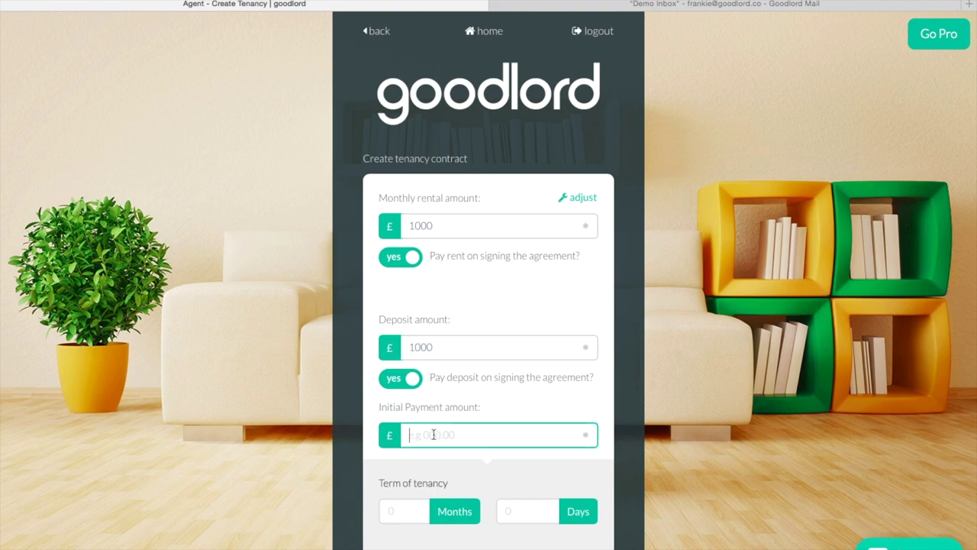
type("500")
scroll(684, 385, "down", 3)
scroll(684, 380, "down", 3)
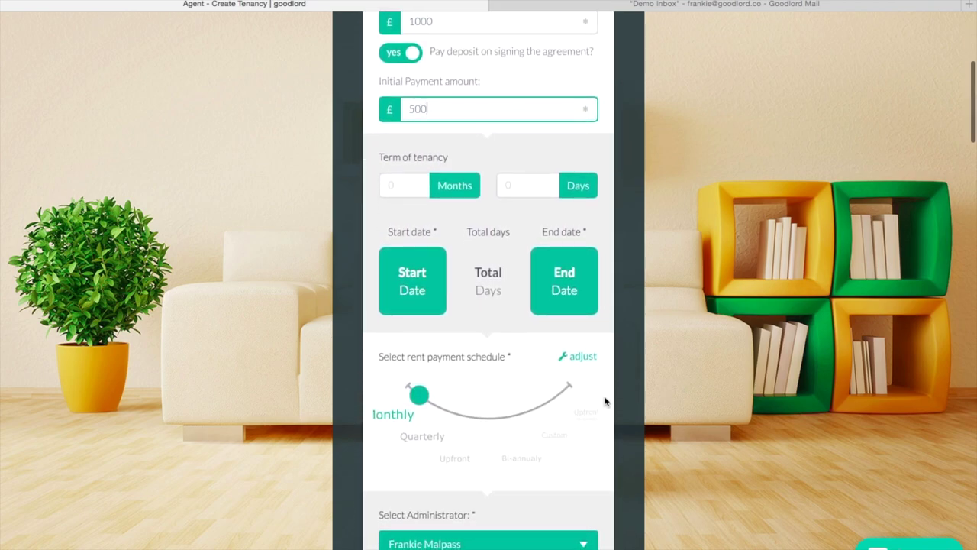
- Set the tenancy term to 12 months 5 days, starting 01/08/2017 and ending 5/8/2018
left_click(407, 185)
type("12")
left_click(506, 190)
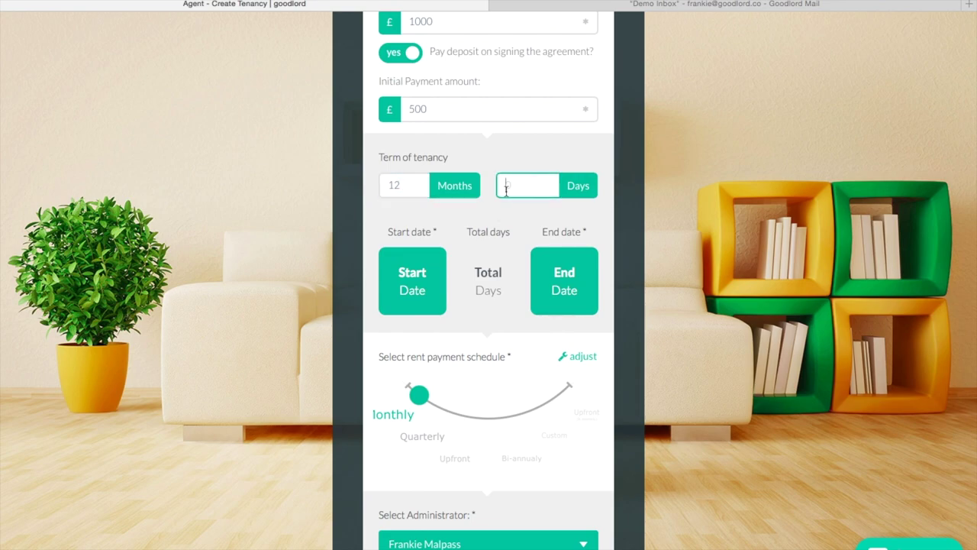
scroll(644, 206, "down", 3)
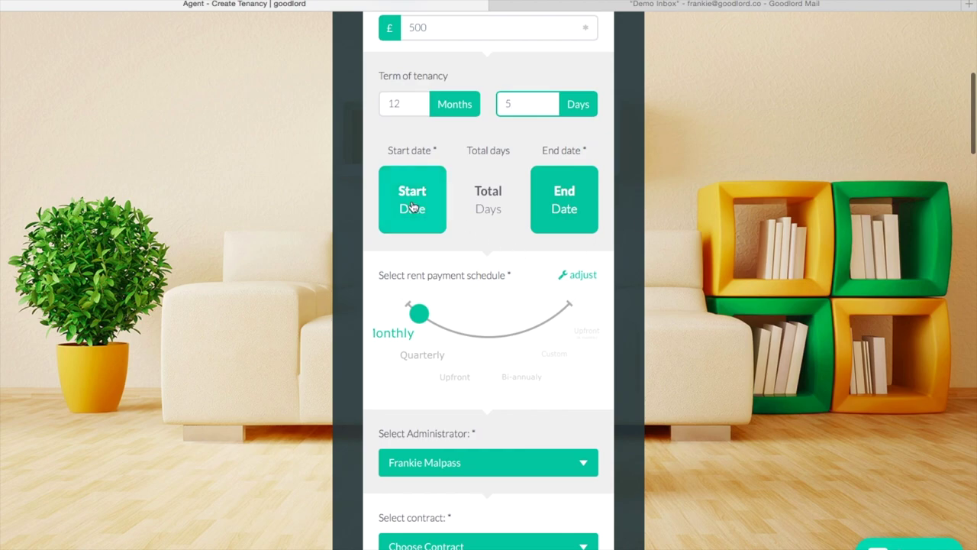
left_click(415, 210)
left_click(578, 255)
left_click(574, 262)
left_click(574, 262)
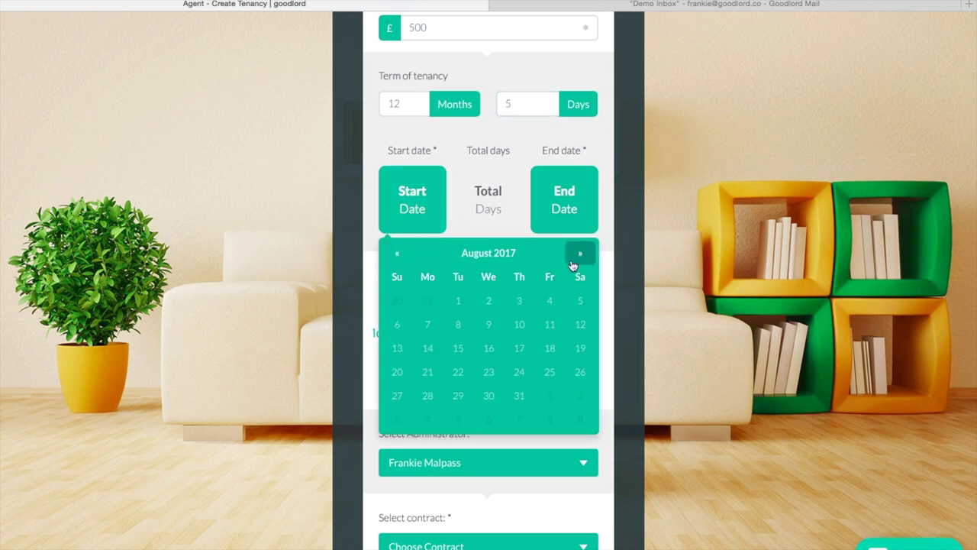
left_click(457, 301)
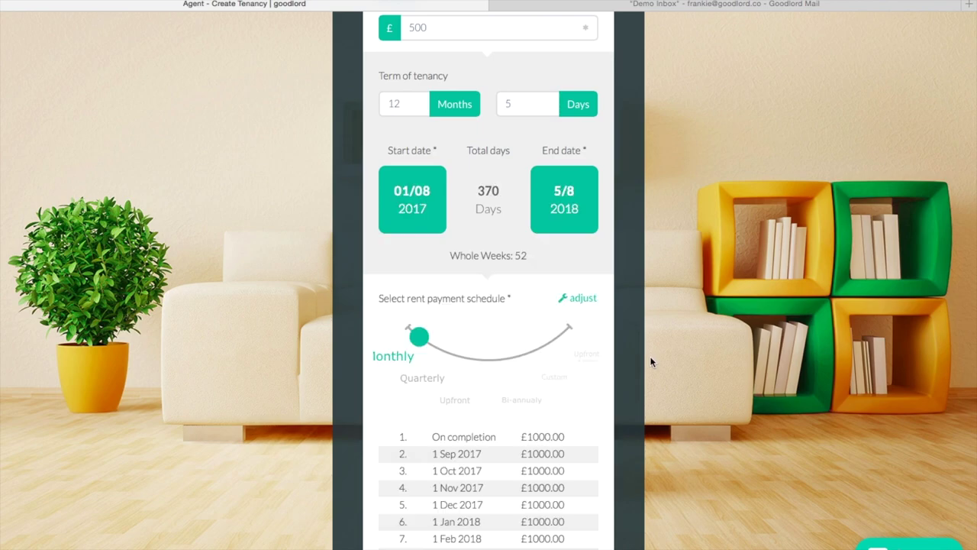
scroll(651, 362, "down", 1)
scroll(651, 362, "down", 3)
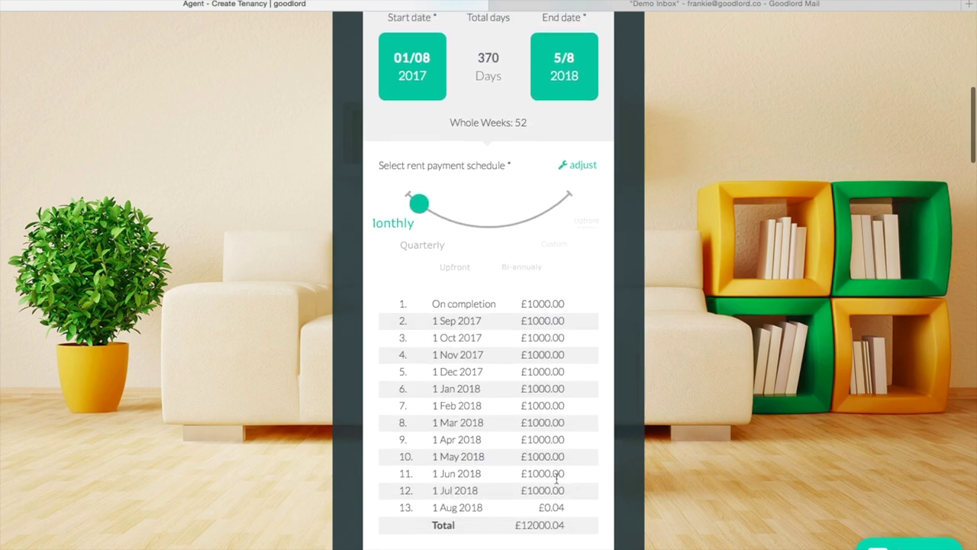
scroll(615, 507, "down", 1)
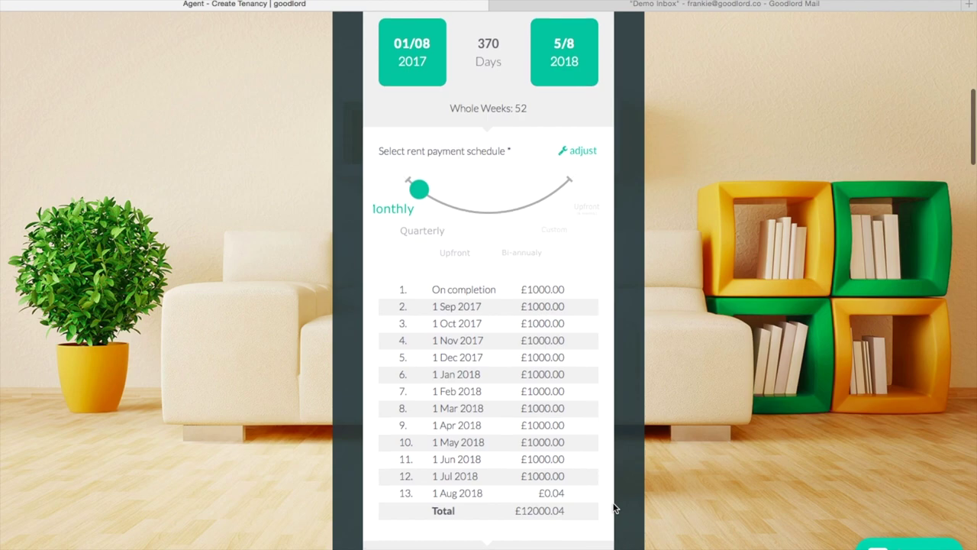
left_click(574, 150)
scroll(623, 427, "down", 10)
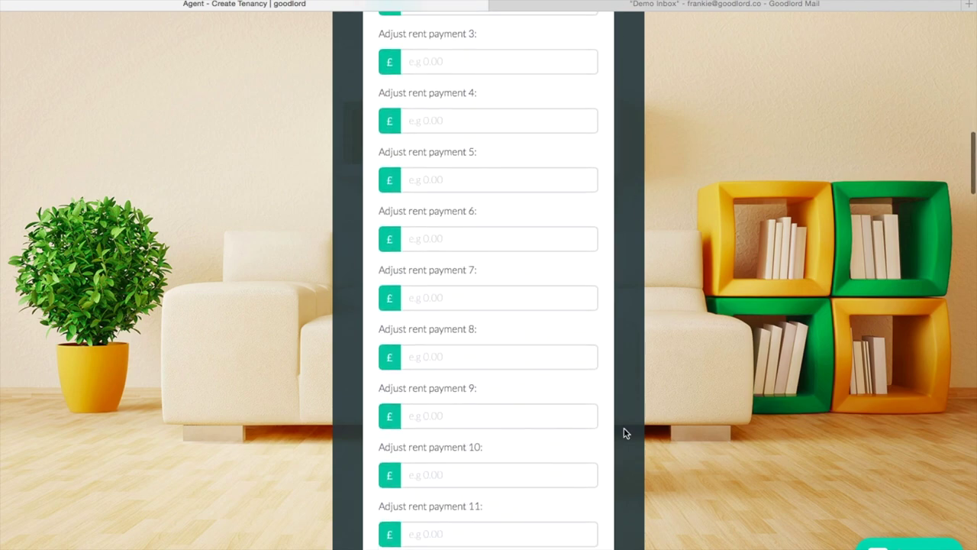
scroll(624, 433, "down", 2)
left_click(467, 364)
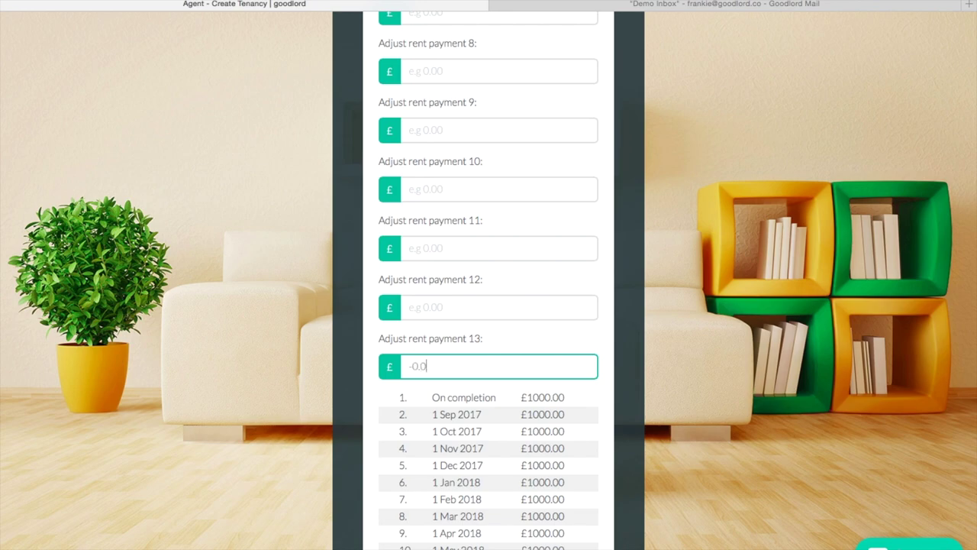
key("Tab")
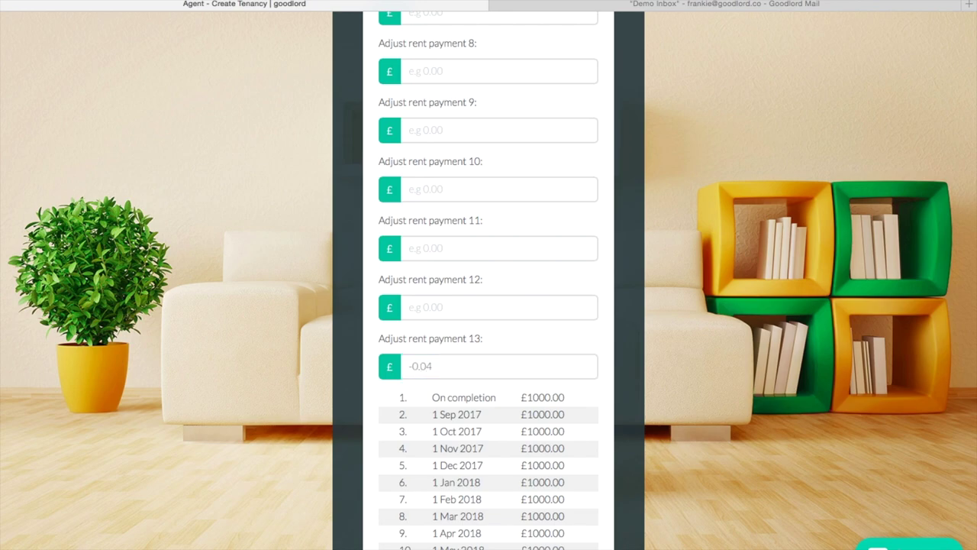
scroll(678, 375, "down", 5)
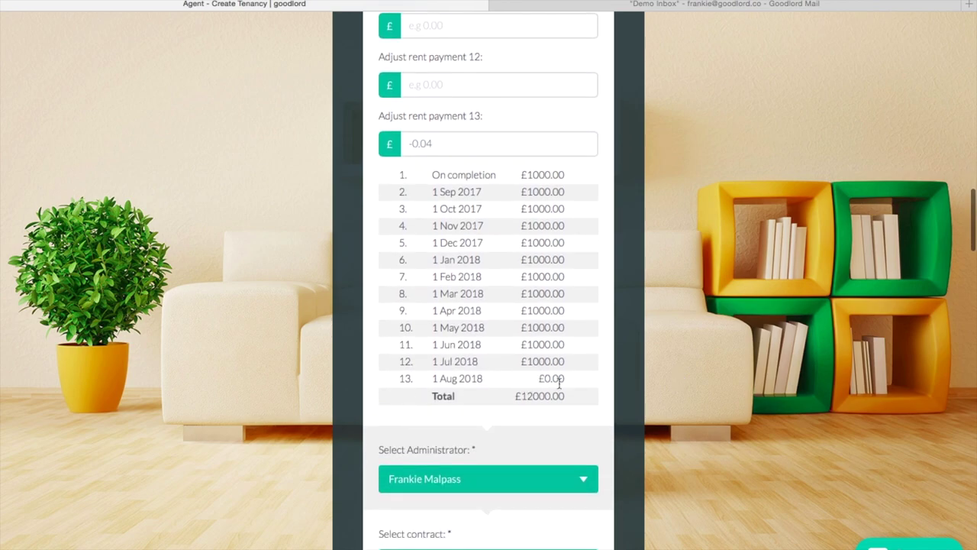
scroll(654, 425, "down", 2)
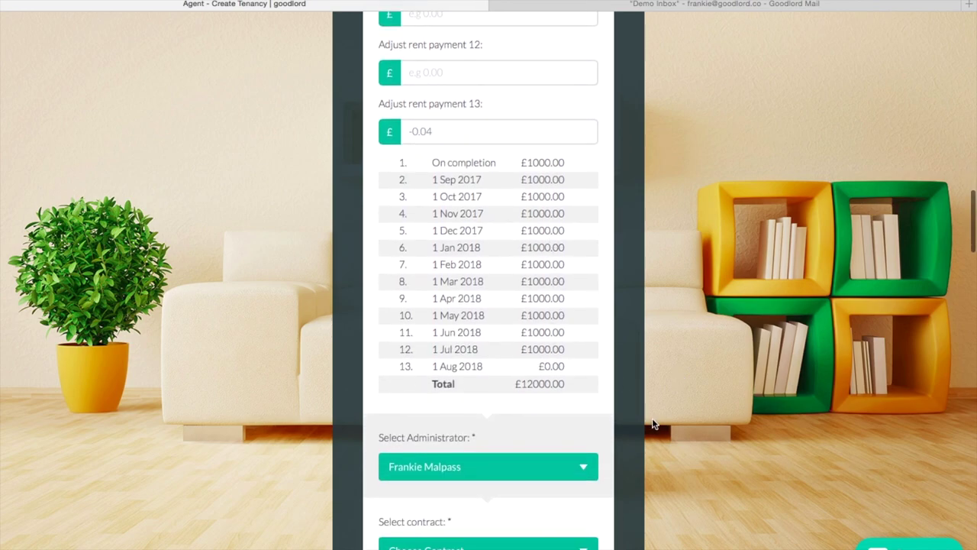
scroll(654, 424, "down", 2)
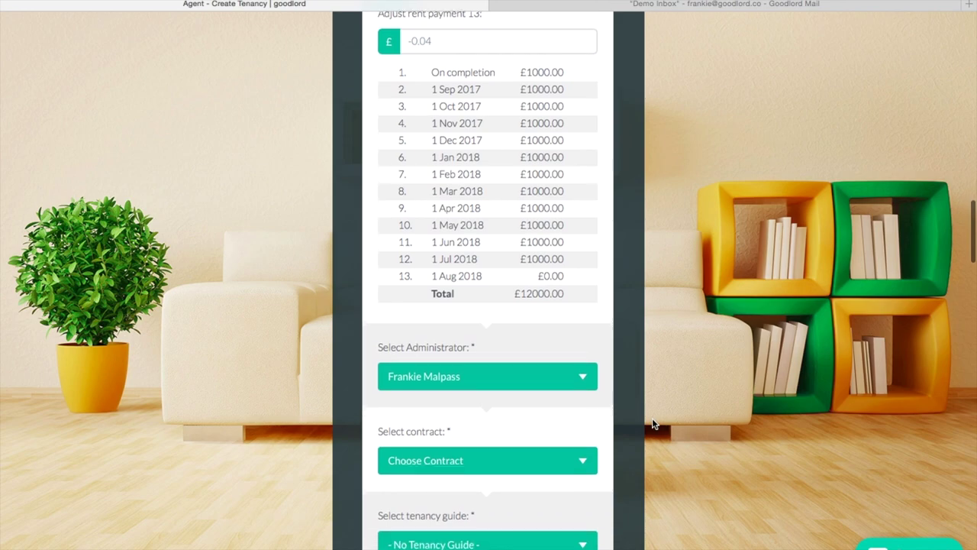
scroll(654, 425, "down", 1)
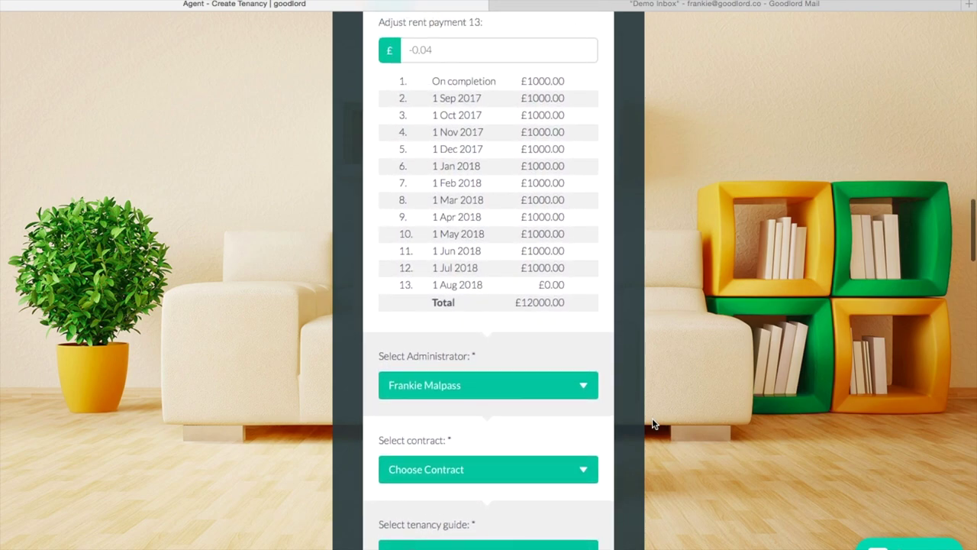
scroll(653, 424, "down", 3)
scroll(654, 425, "down", 1)
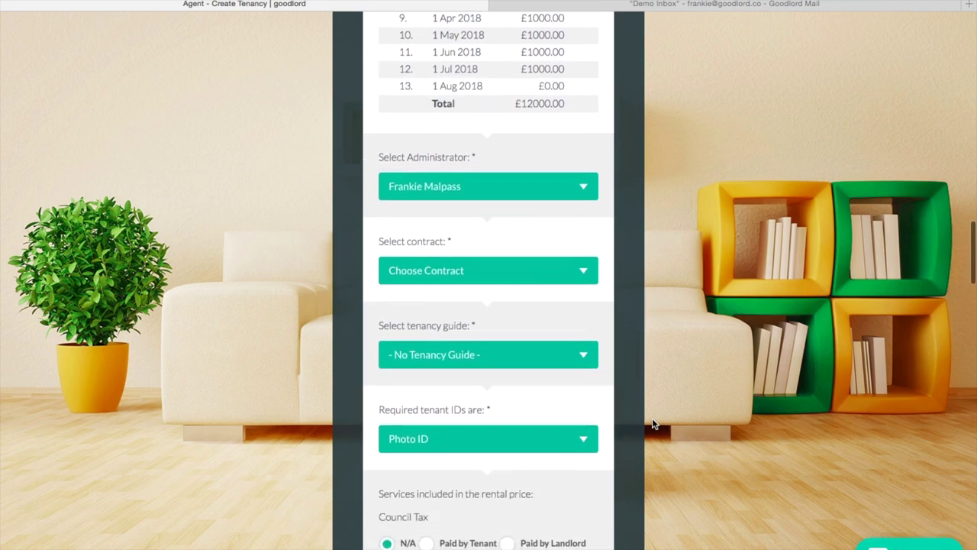
- Choose contract 'tenantsig test' and guide 'Copy of Goodlord Tenancy Guide', keeping administrator and Photo ID
left_click(564, 167)
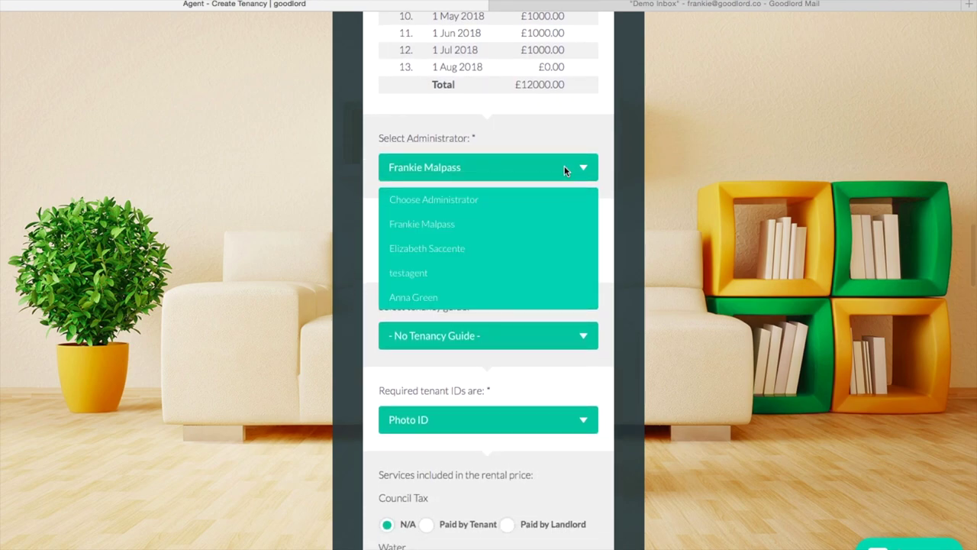
left_click(565, 170)
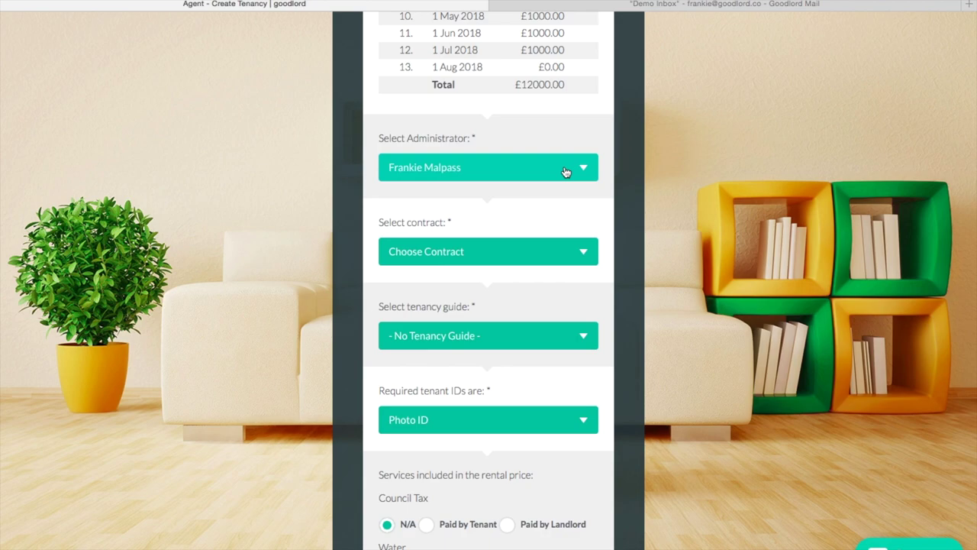
left_click(532, 253)
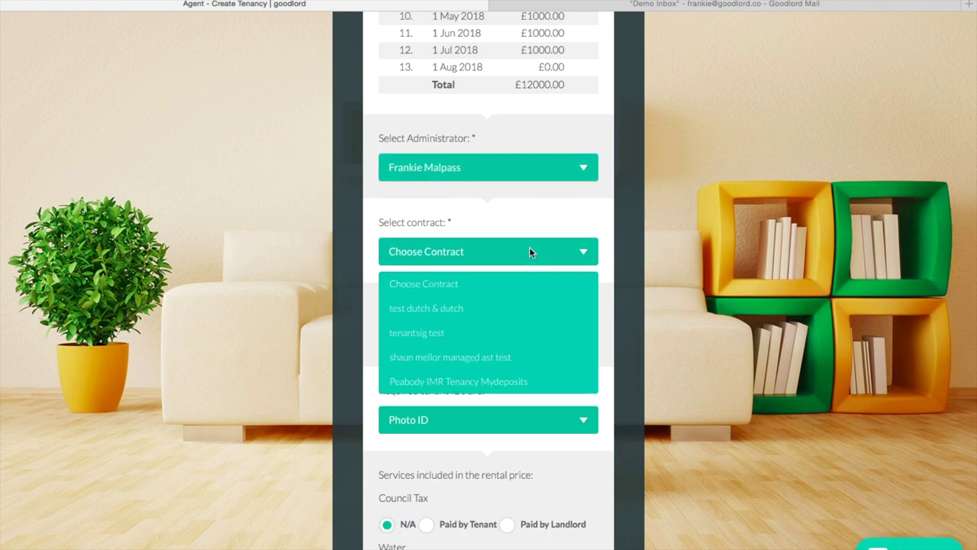
left_click(452, 336)
scroll(599, 361, "down", 3)
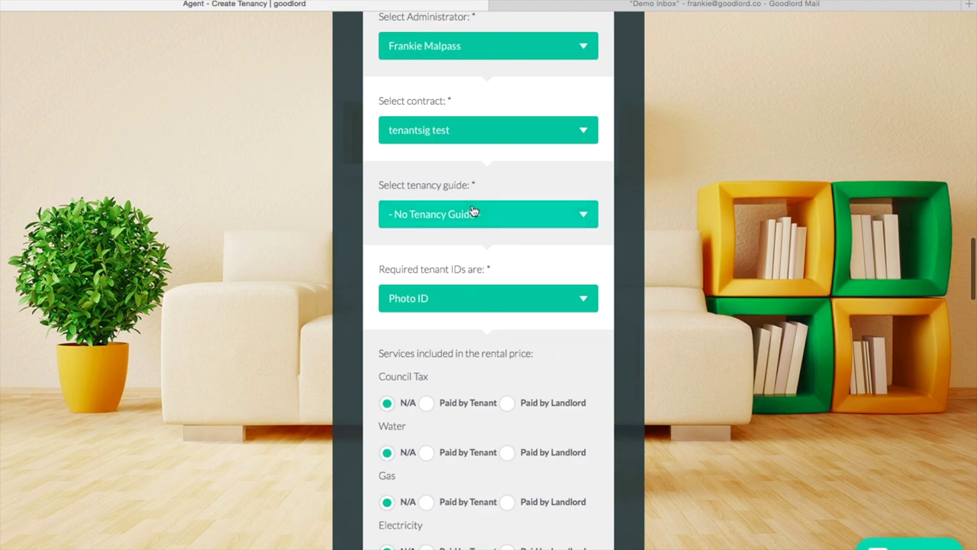
left_click(532, 214)
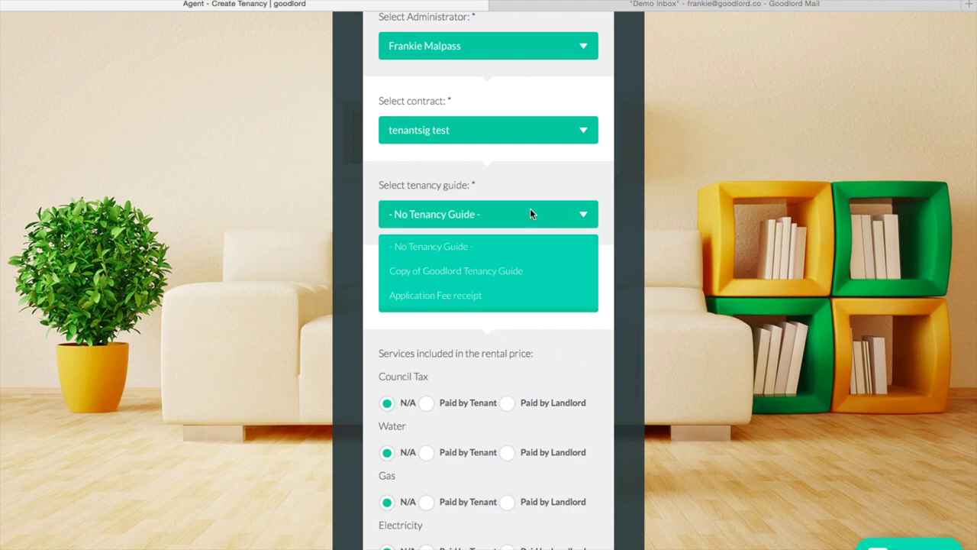
left_click(478, 276)
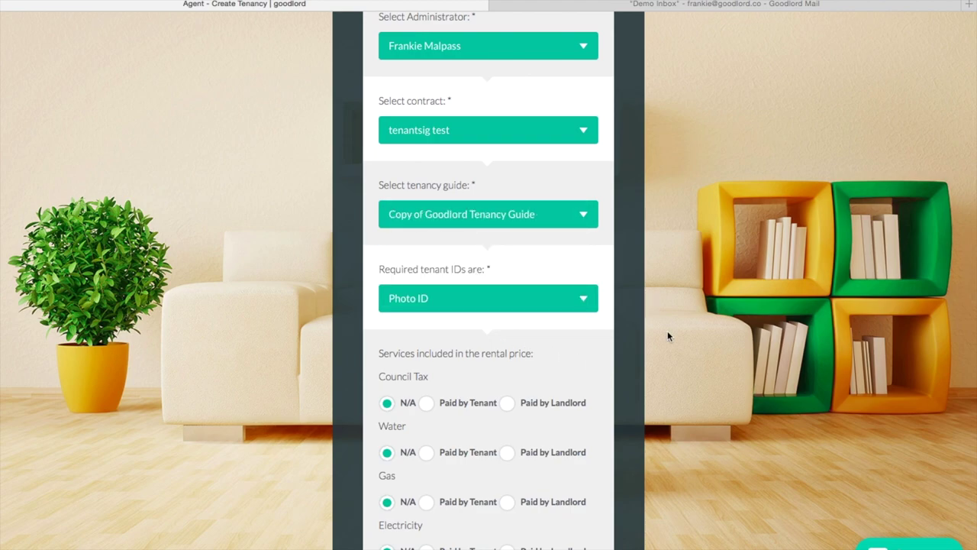
scroll(665, 371, "down", 3)
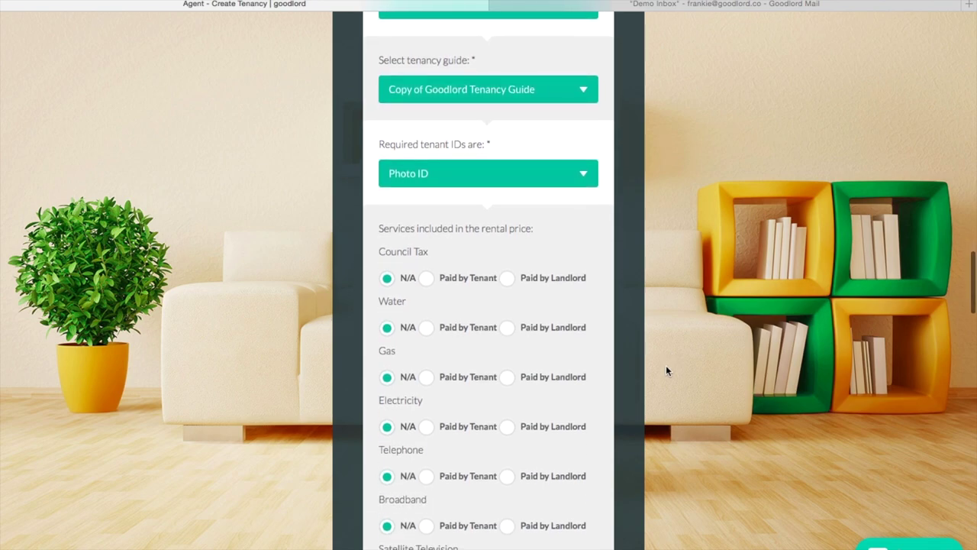
left_click(451, 166)
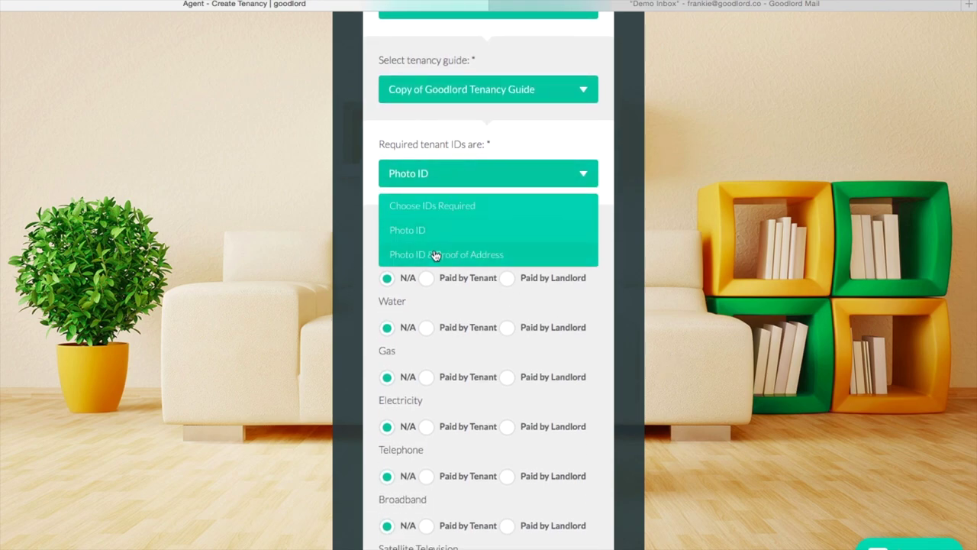
left_click(423, 231)
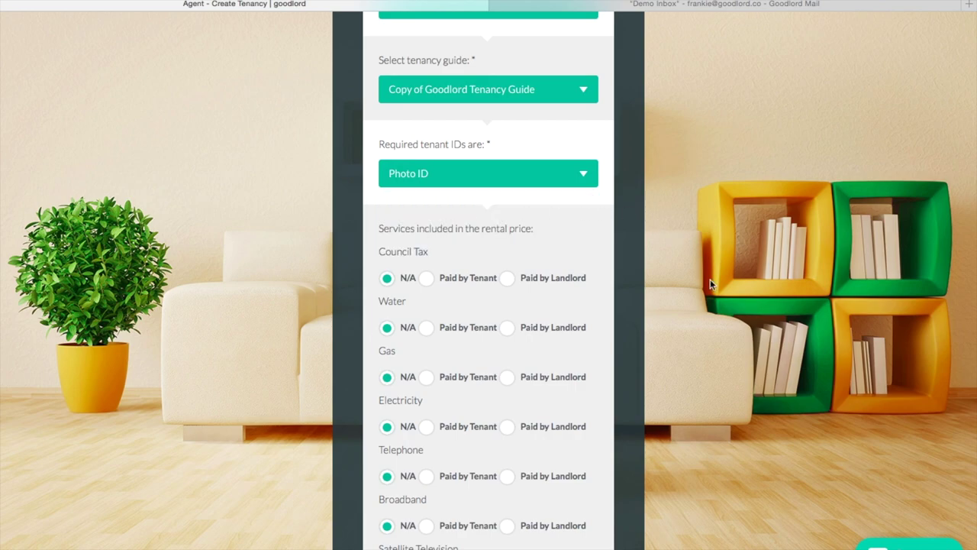
scroll(710, 282, "down", 5)
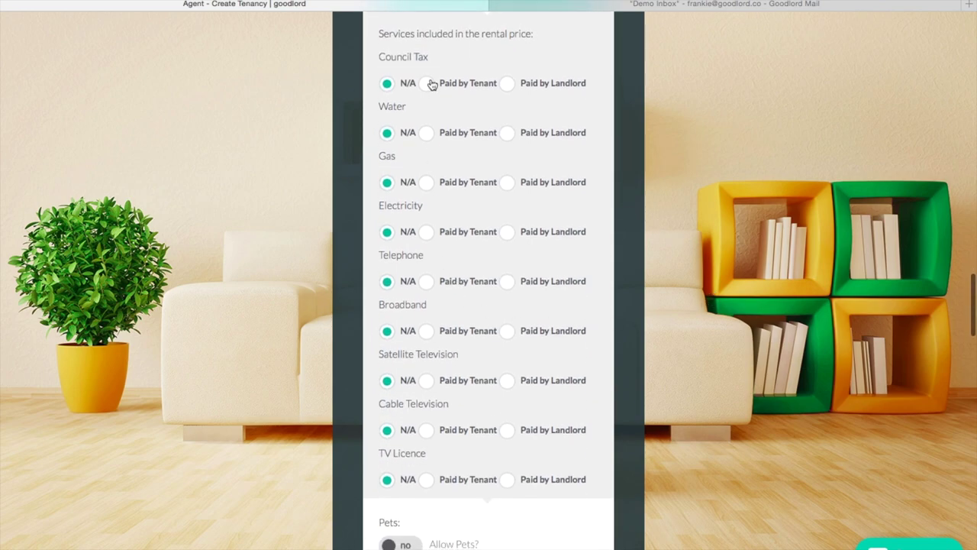
- Mark council tax, water and gas as paid by the tenant
left_click(427, 84)
left_click(426, 134)
left_click(426, 182)
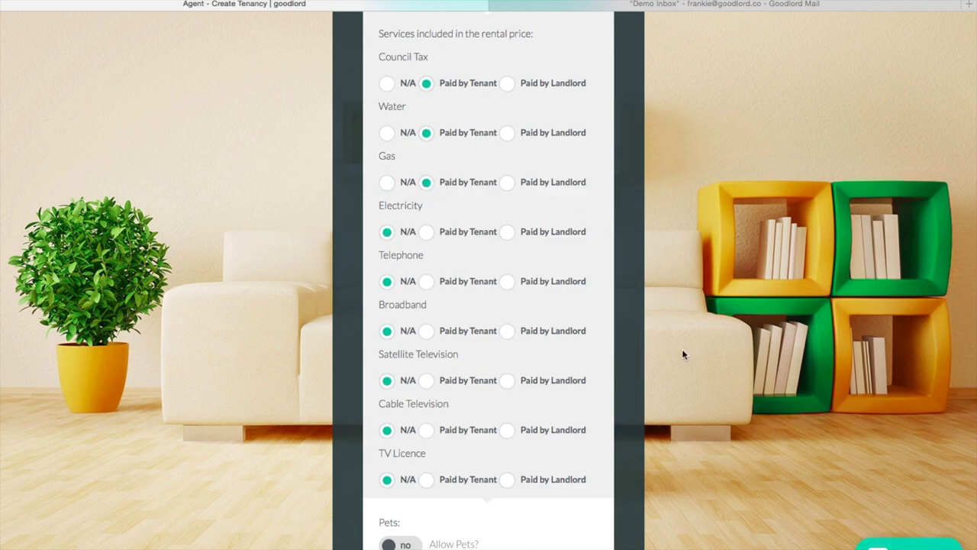
scroll(683, 354, "down", 6)
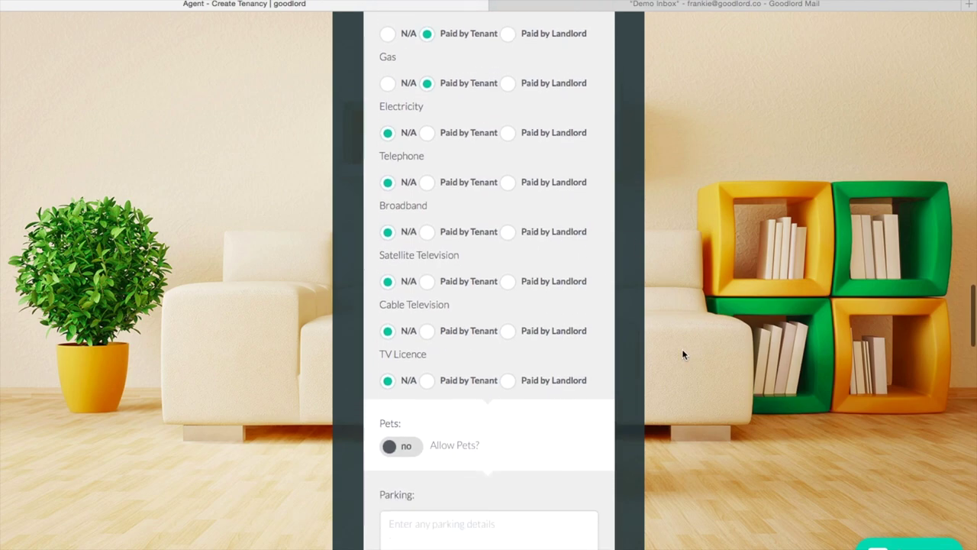
scroll(684, 355, "down", 3)
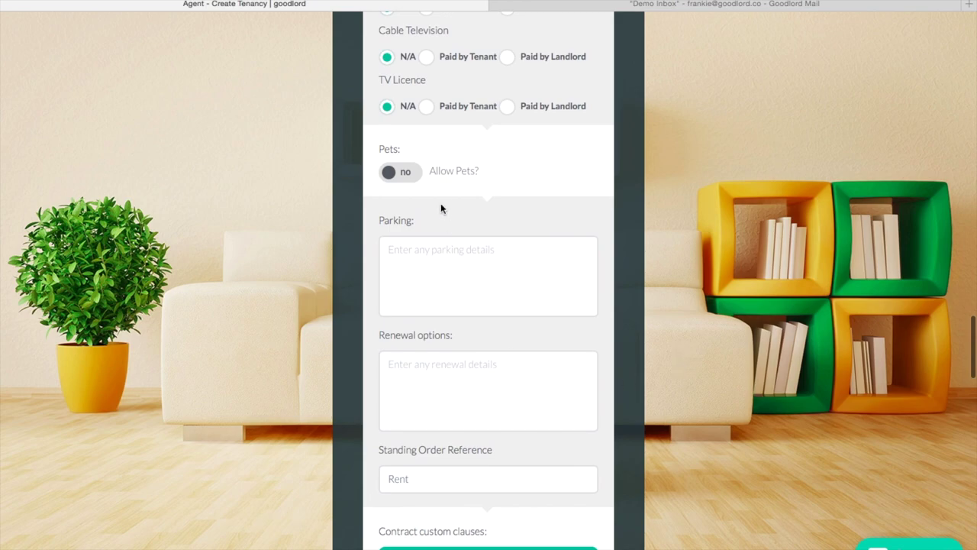
- Allow pets and enter 'No parking' as the parking details
left_click(412, 175)
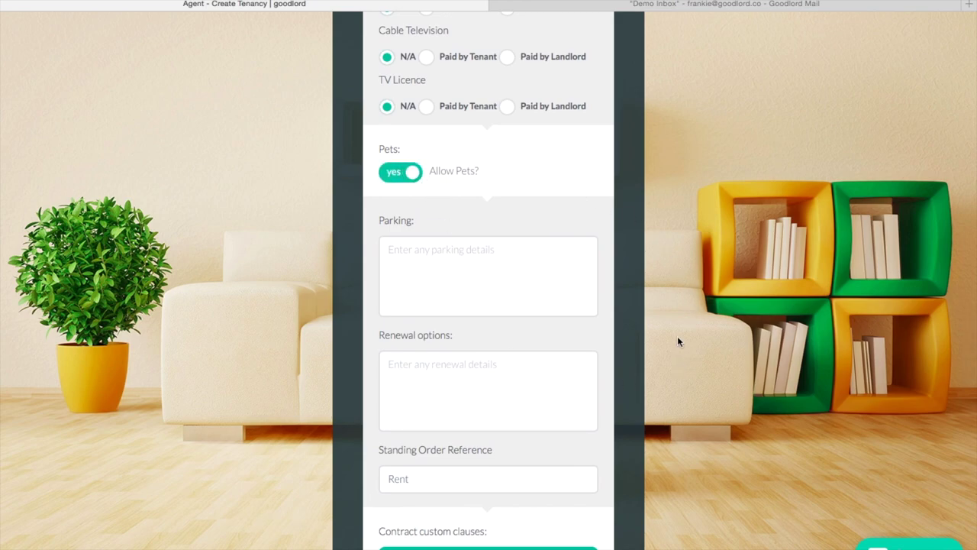
scroll(677, 341, "down", 1)
left_click(508, 215)
type("No parking")
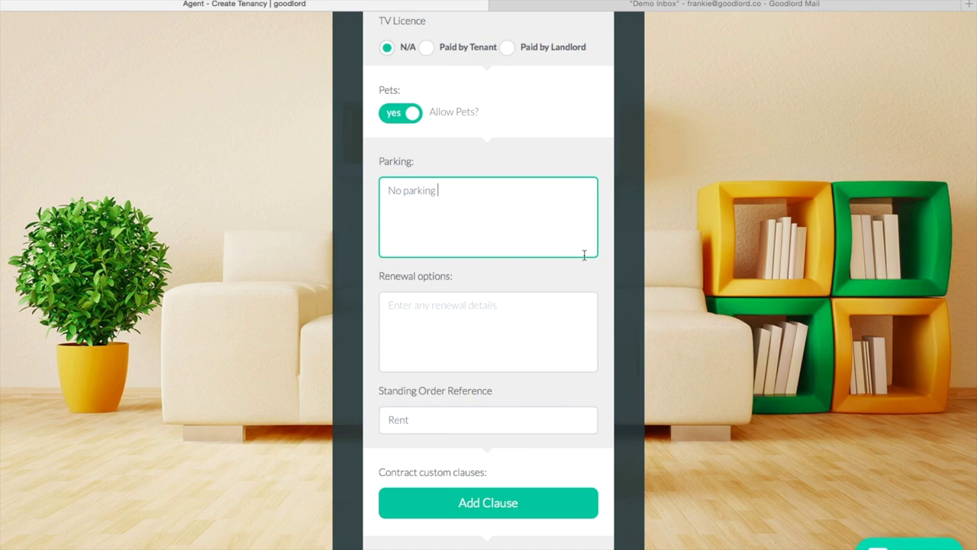
left_click(526, 326)
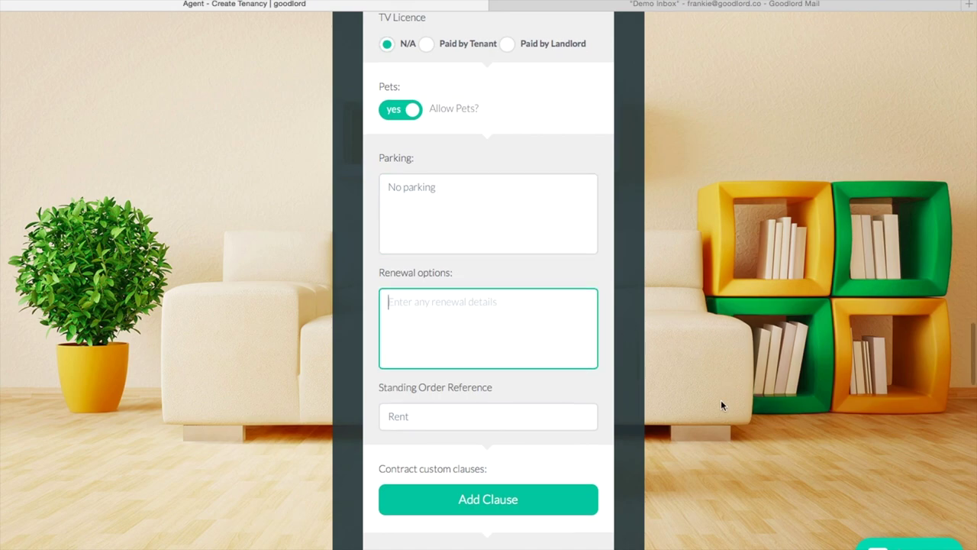
scroll(720, 399, "down", 5)
- Add the custom contract clause 'No loud music after 12 am.'
scroll(721, 405, "down", 2)
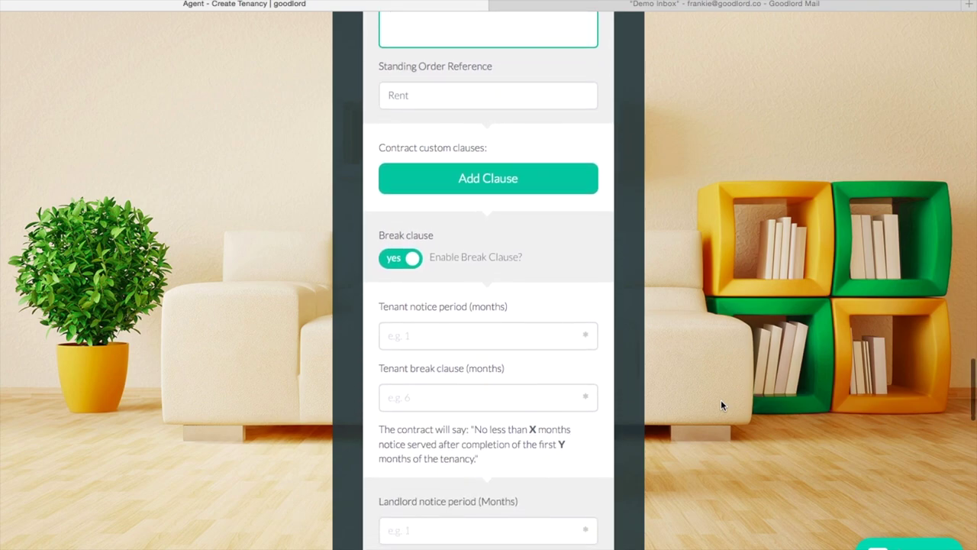
left_click(524, 180)
left_click(493, 233)
type("No loud music after 12 am.")
scroll(667, 301, "down", 3)
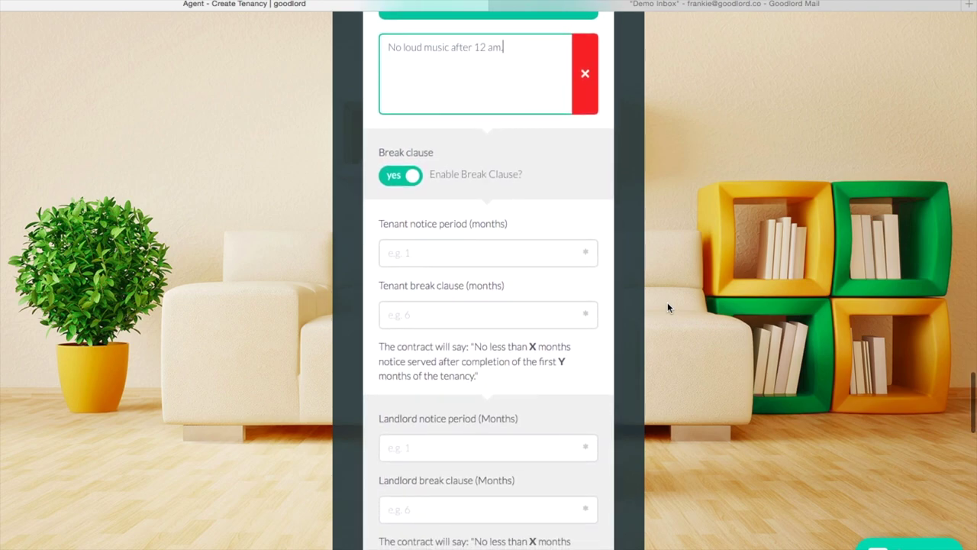
scroll(687, 225, "down", 2)
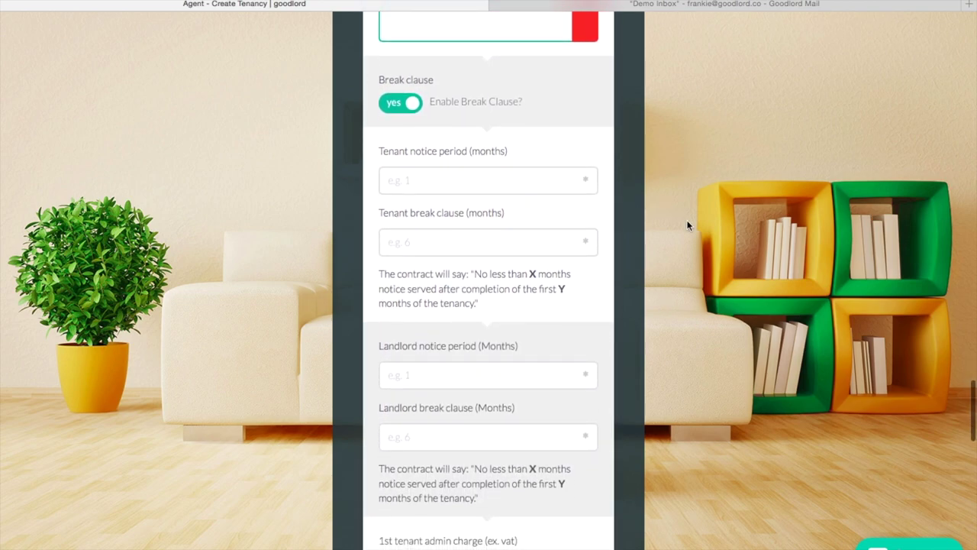
- Fill the tenant break clause, then set landlord notice to 2 months and break clause to 8
left_click(502, 179)
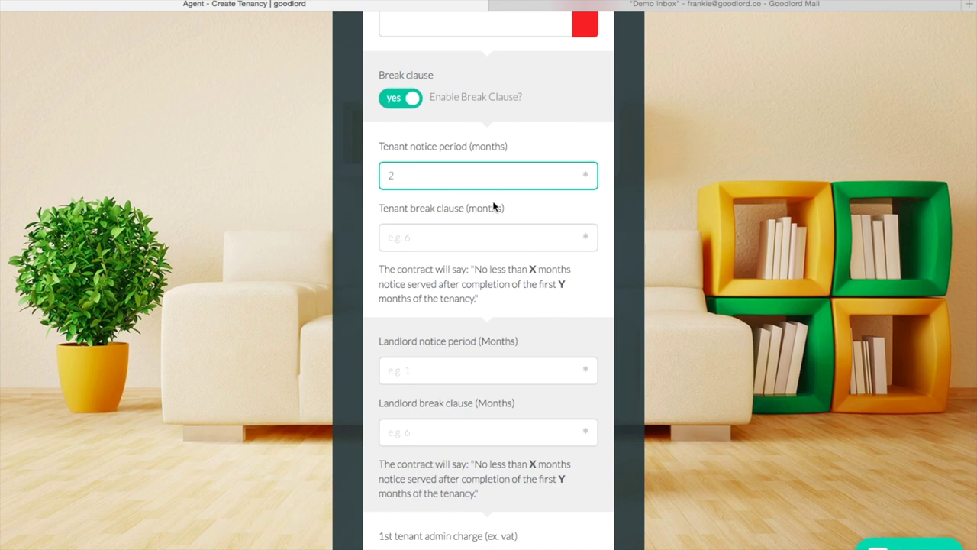
left_click(484, 238)
type("6")
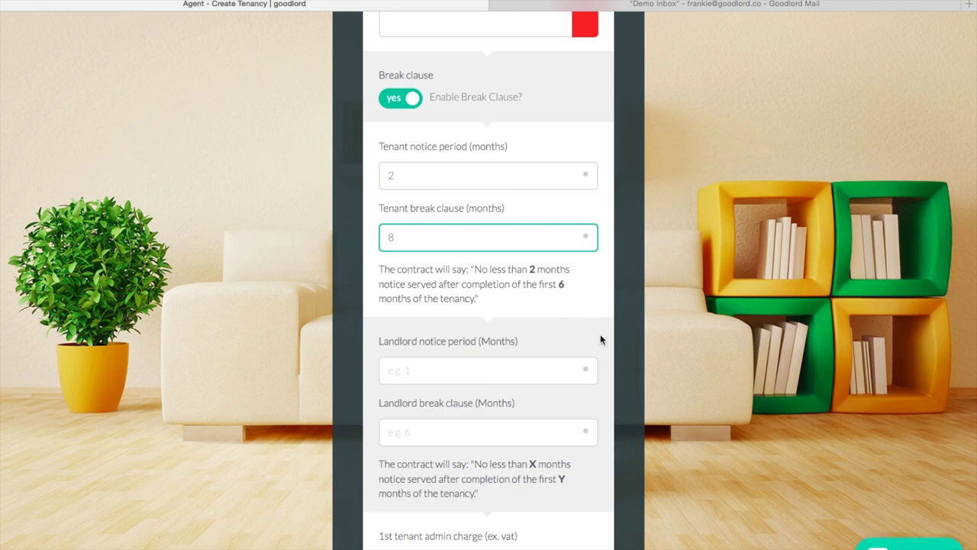
scroll(433, 241, "down", 1)
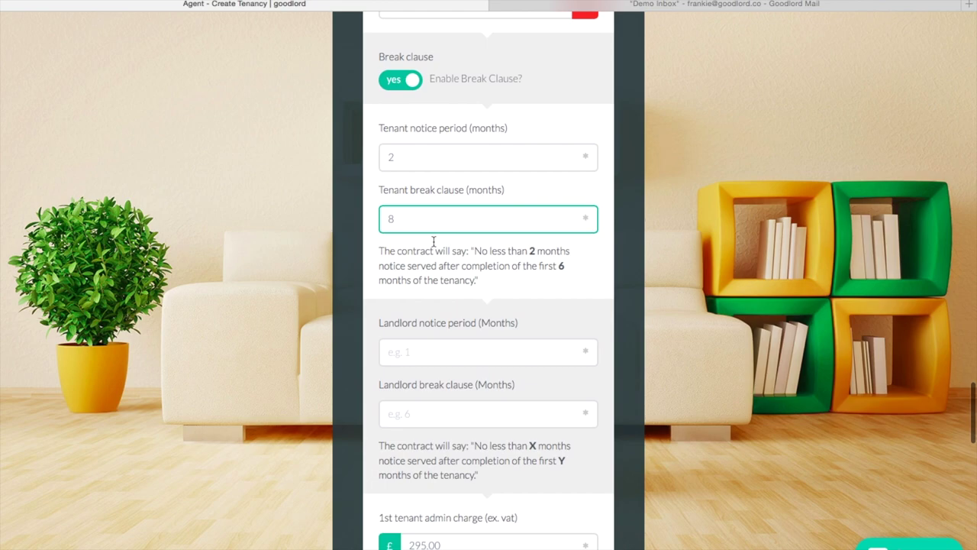
left_click(437, 352)
type("2")
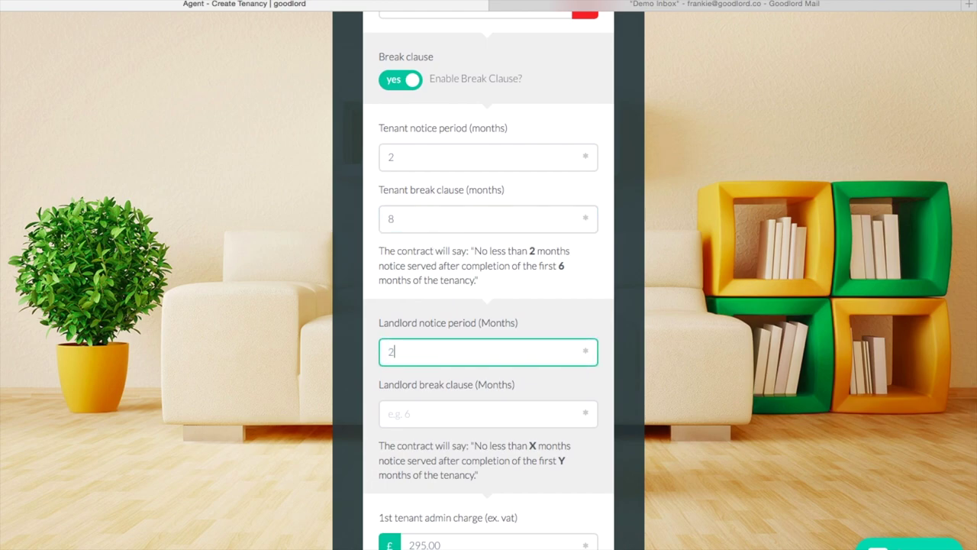
left_click(429, 410)
type("8")
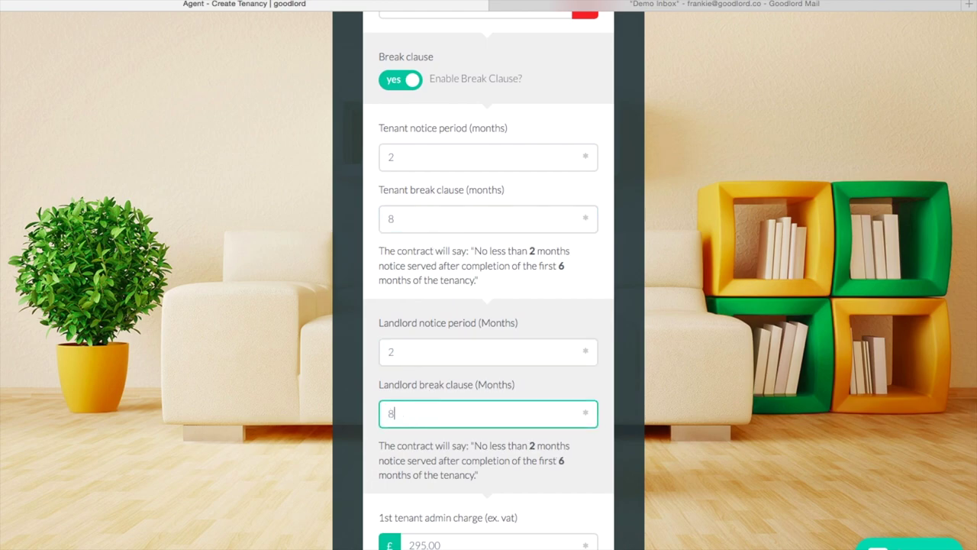
scroll(614, 462, "down", 5)
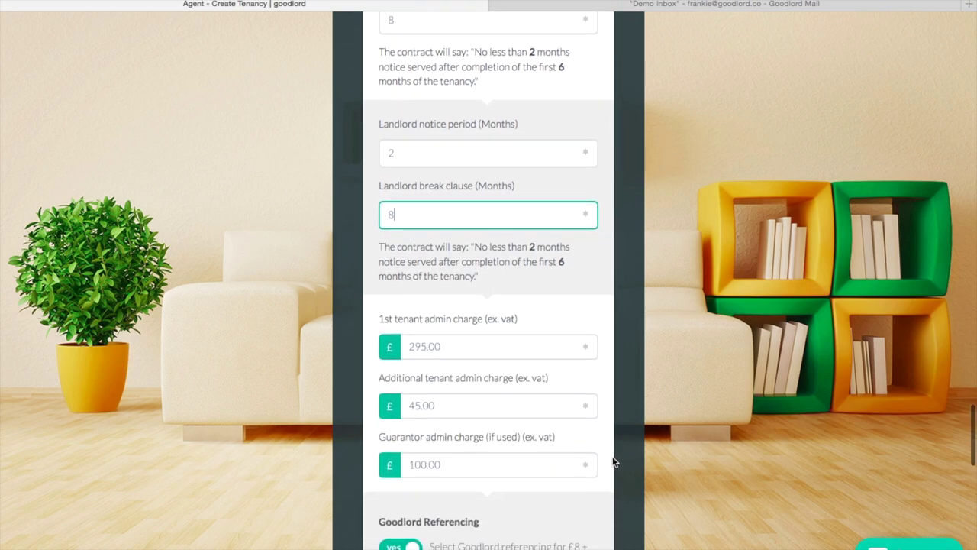
scroll(614, 462, "down", 2)
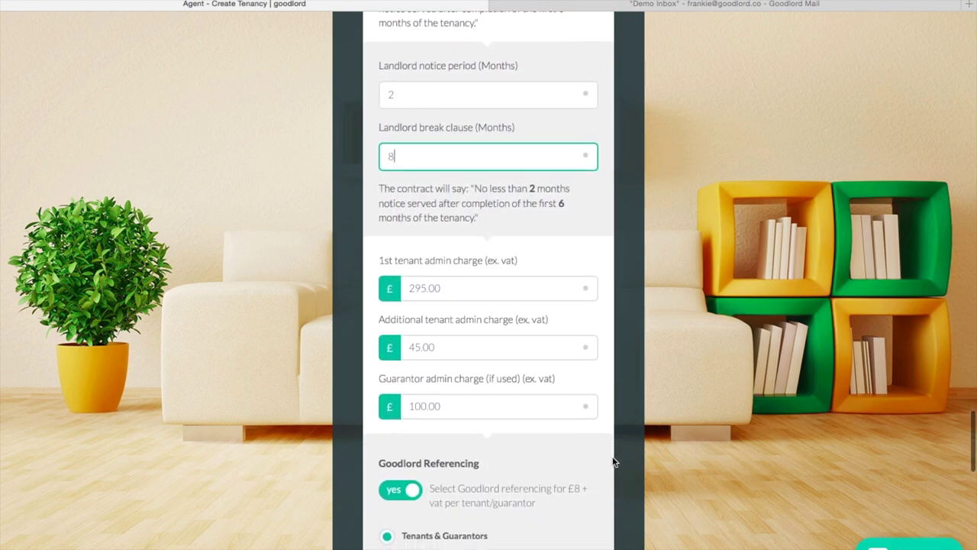
scroll(614, 462, "down", 4)
- Change the 1st tenant admin charge to 83.33, keeping referencing for Tenants & Guarantors
left_click_drag(464, 173, 405, 166)
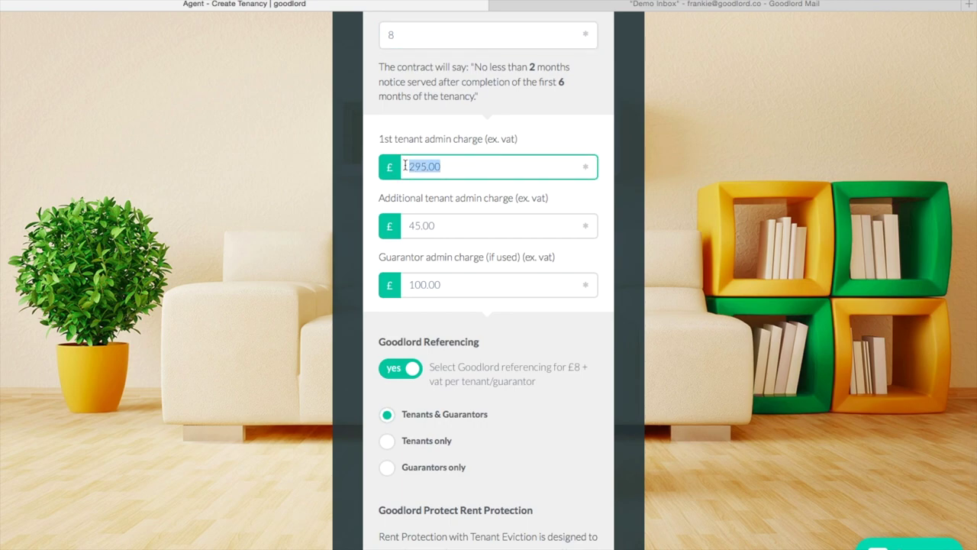
type("83.33")
left_click(451, 231)
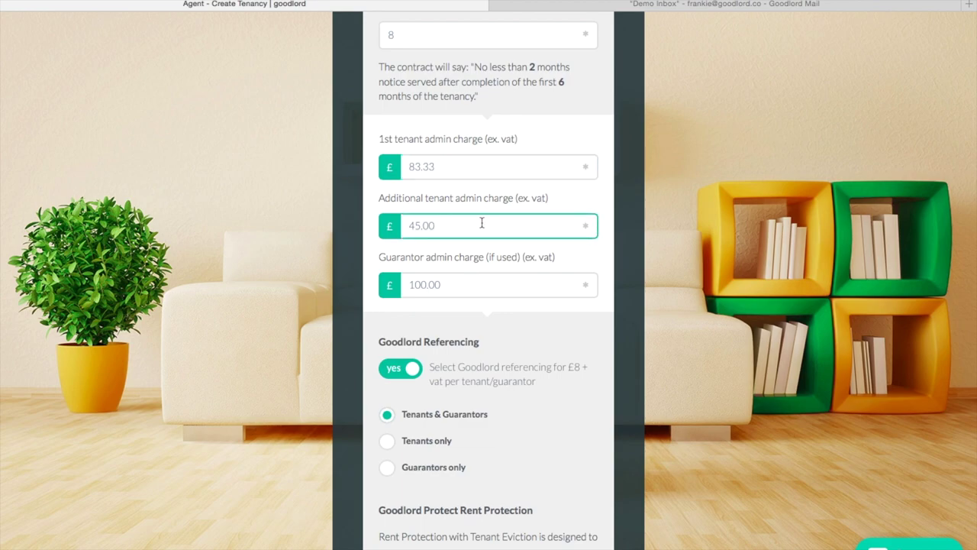
left_click(464, 284)
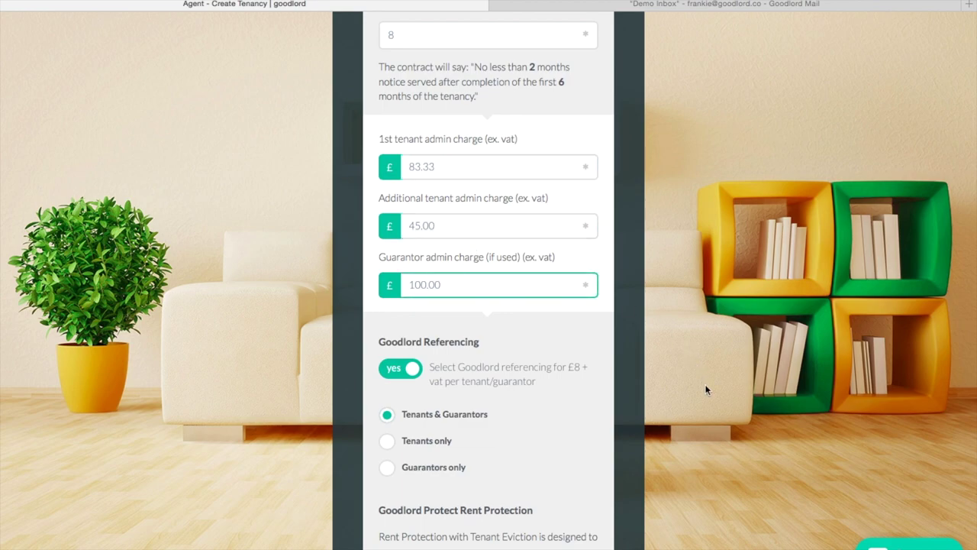
scroll(710, 410, "down", 3)
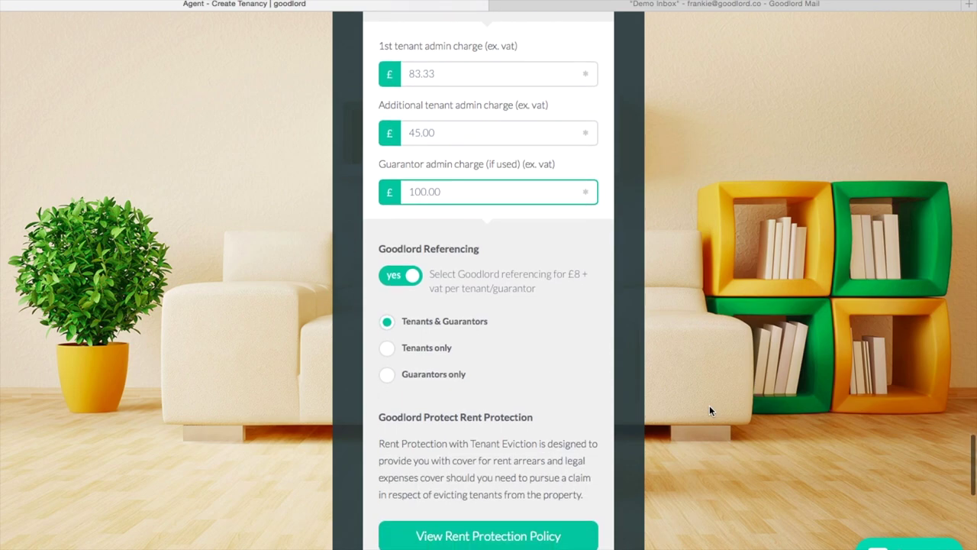
scroll(710, 411, "down", 4)
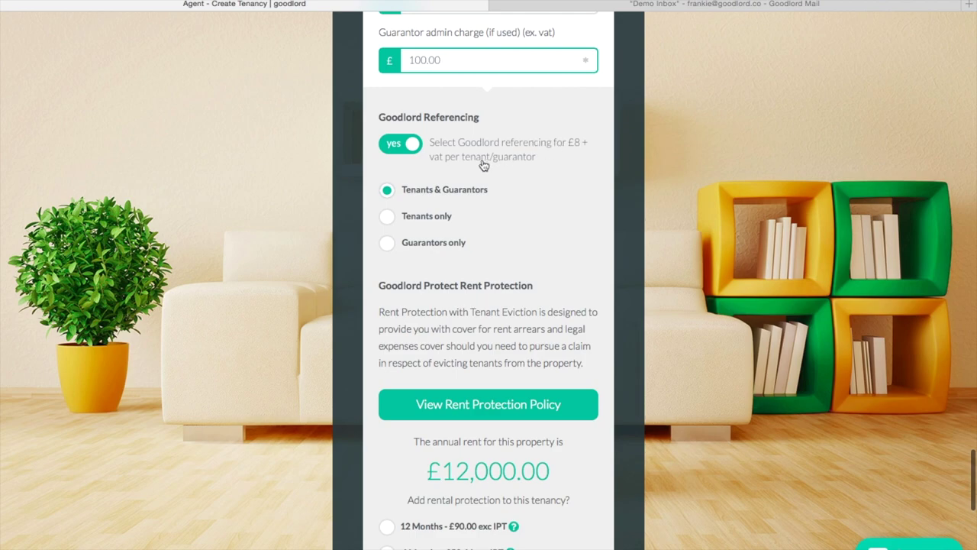
left_click(419, 242)
left_click(420, 197)
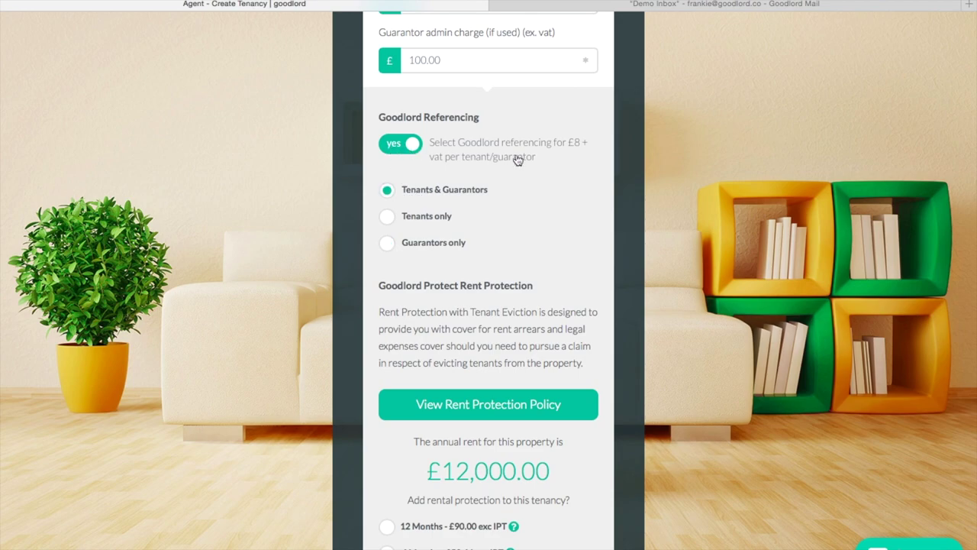
scroll(622, 292, "down", 5)
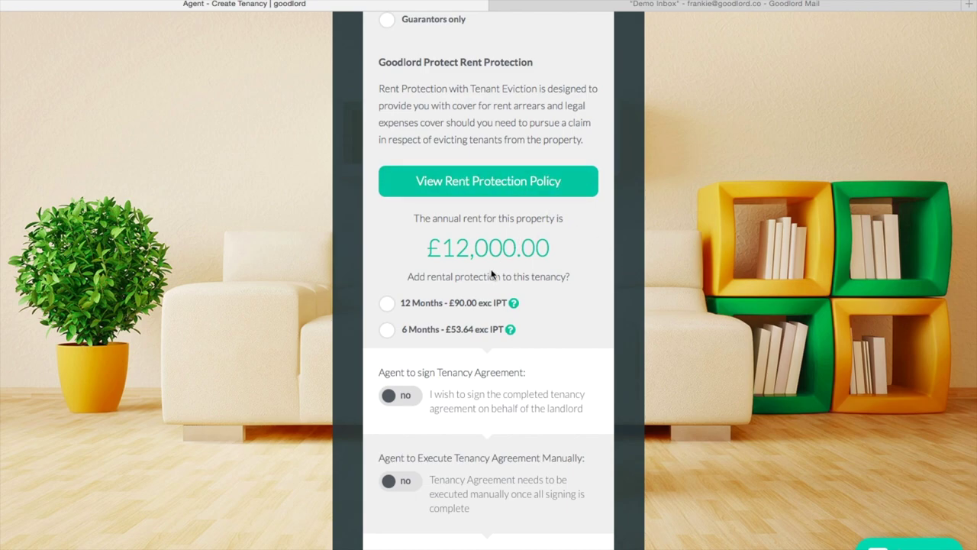
- Choose 12-month rent protection and accept the policy wording and insurance terms of business
left_click(388, 304)
scroll(694, 429, "down", 3)
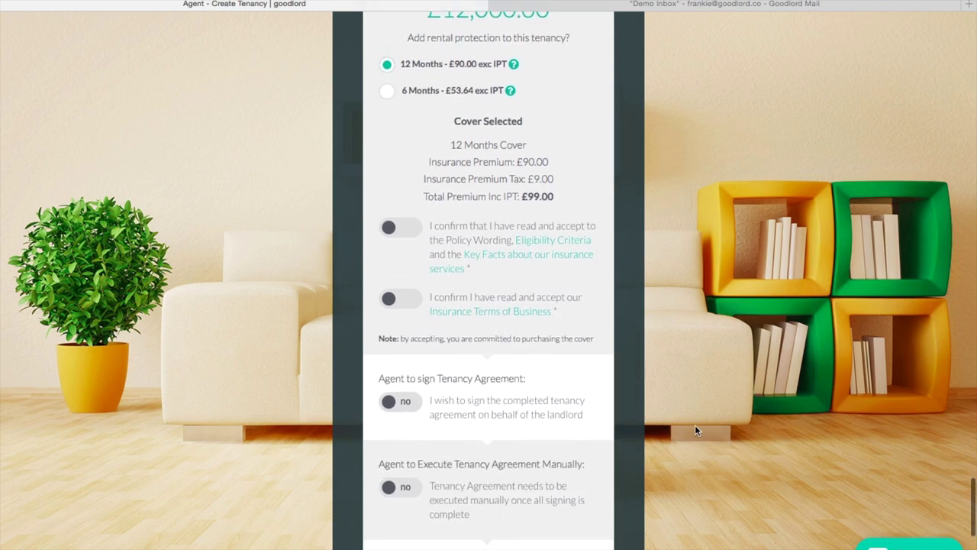
left_click(411, 227)
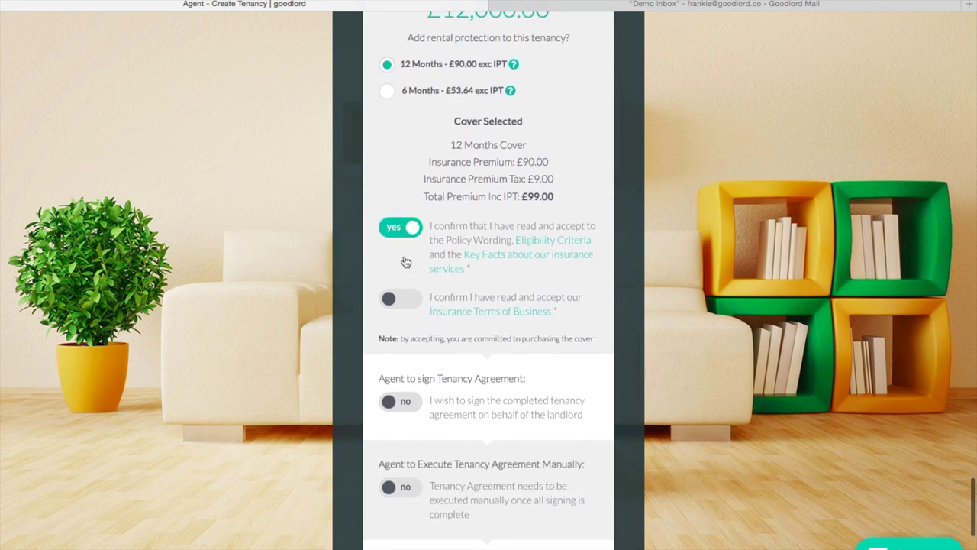
left_click(408, 298)
scroll(672, 383, "down", 5)
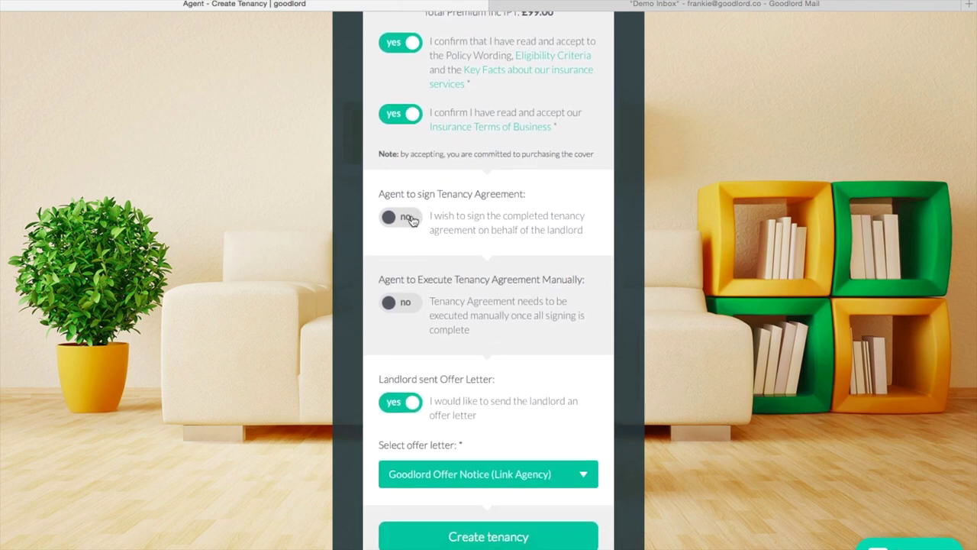
- Have the agent sign the tenancy agreement, keeping Goodlord Offer Notice (Link Agency) as offer letter
left_click(411, 219)
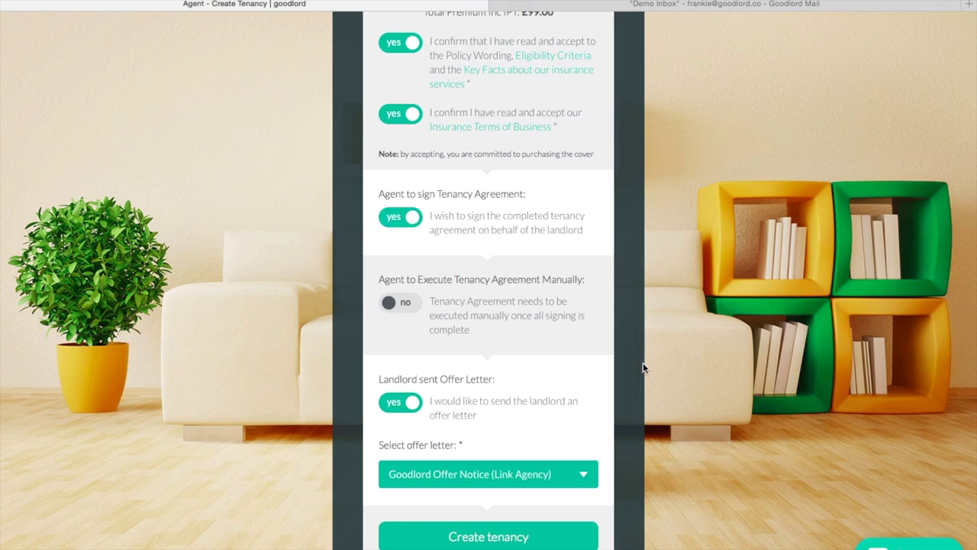
scroll(642, 368, "down", 3)
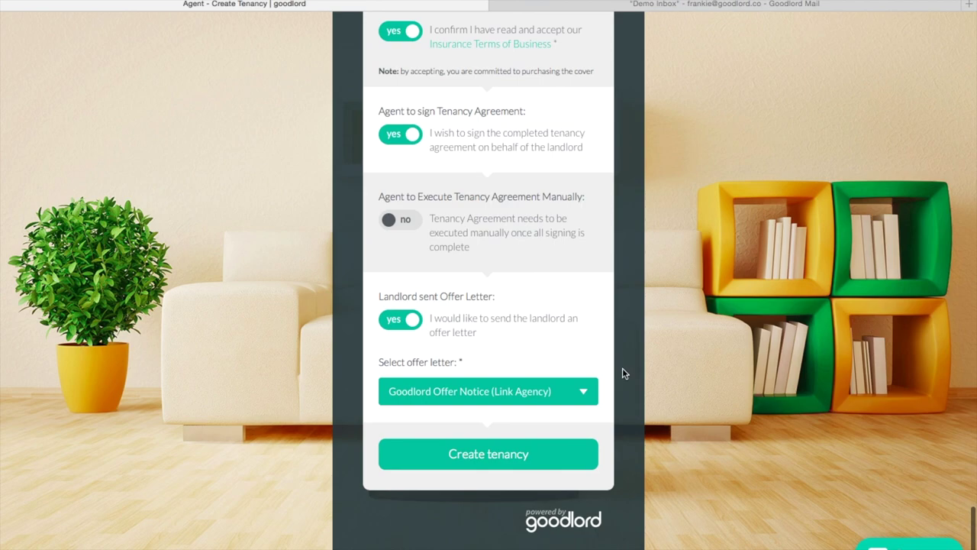
scroll(623, 372, "down", 3)
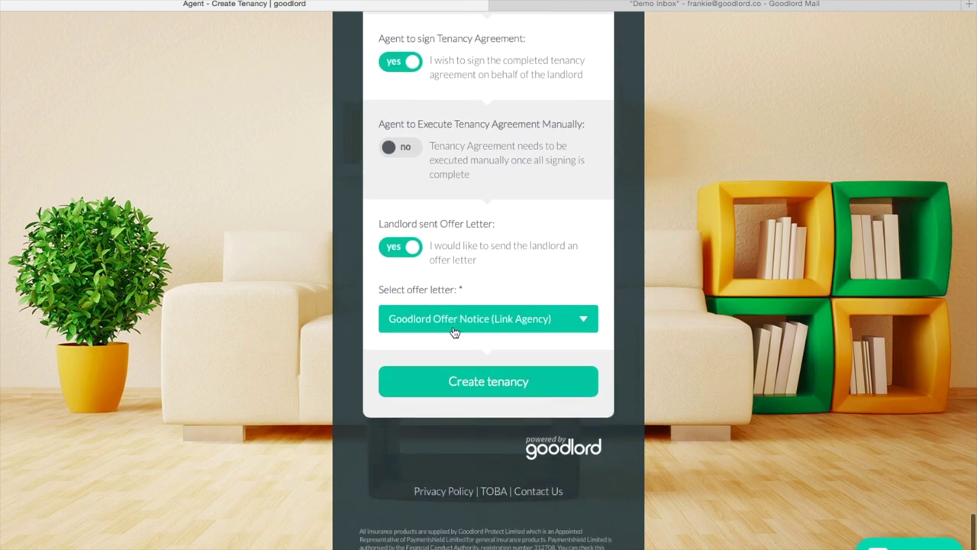
left_click(454, 328)
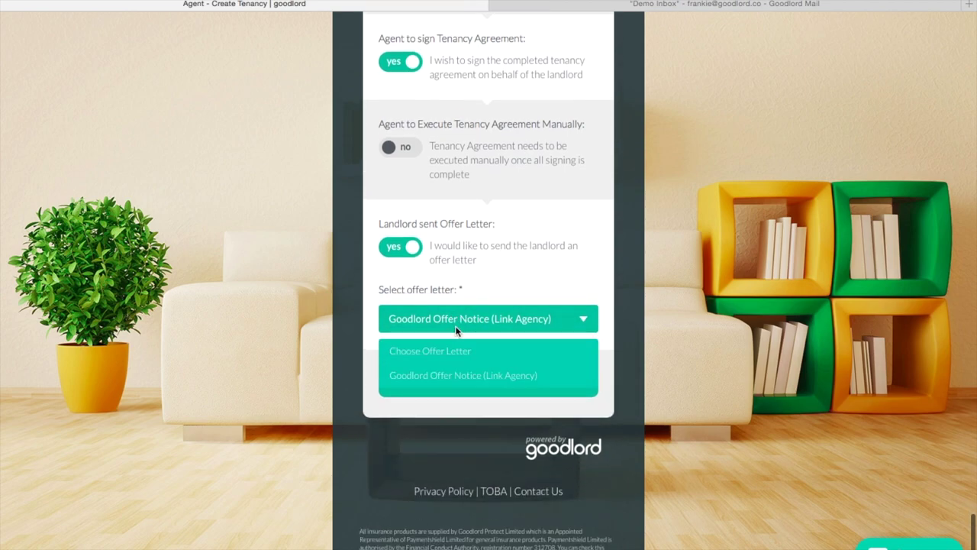
left_click(452, 378)
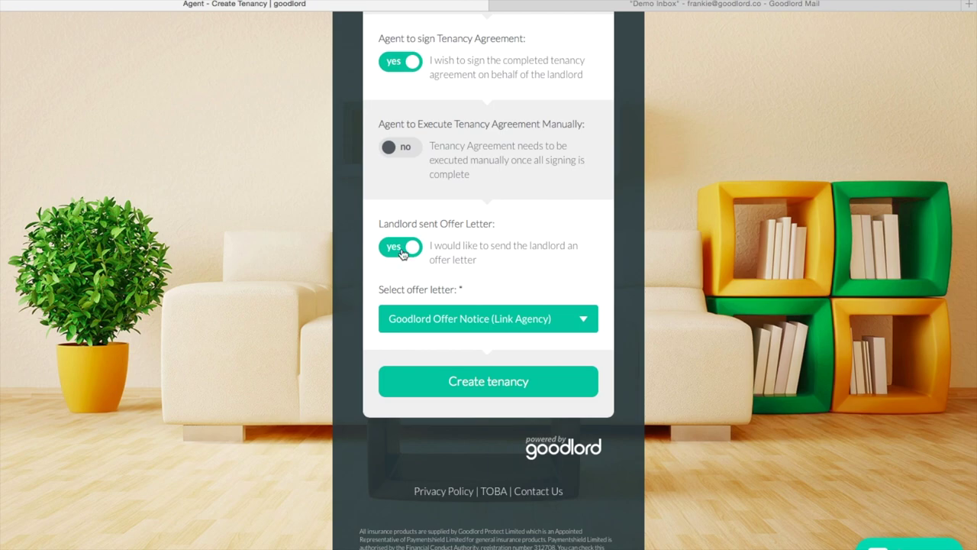
- Create the Room 1 tenancy, dismiss the Thank you message, and review its Manage Tenancy page
left_click(472, 385)
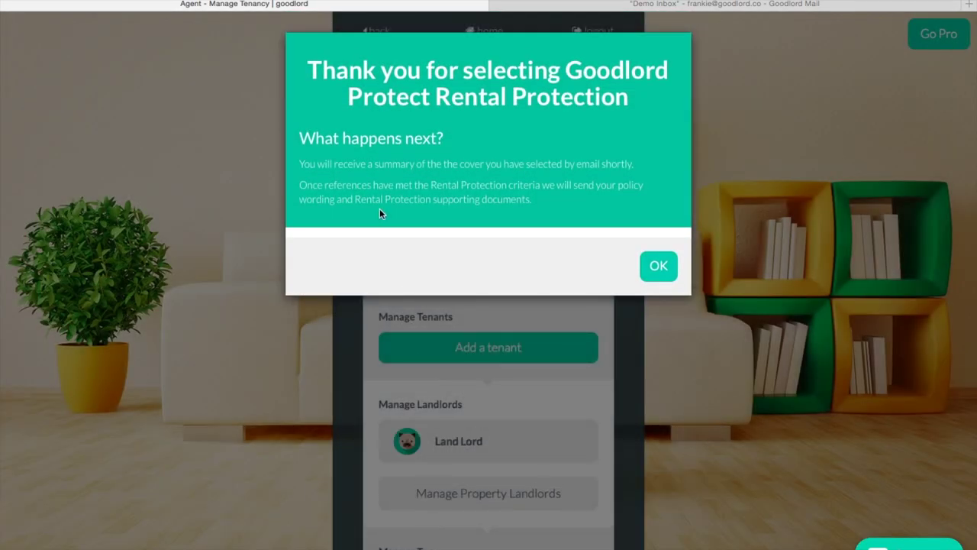
left_click(656, 267)
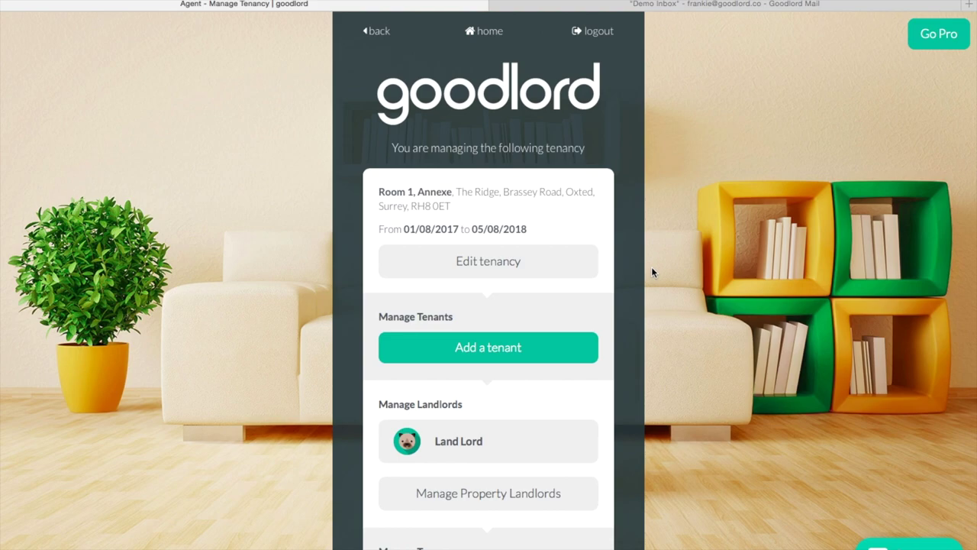
scroll(652, 268, "down", 3)
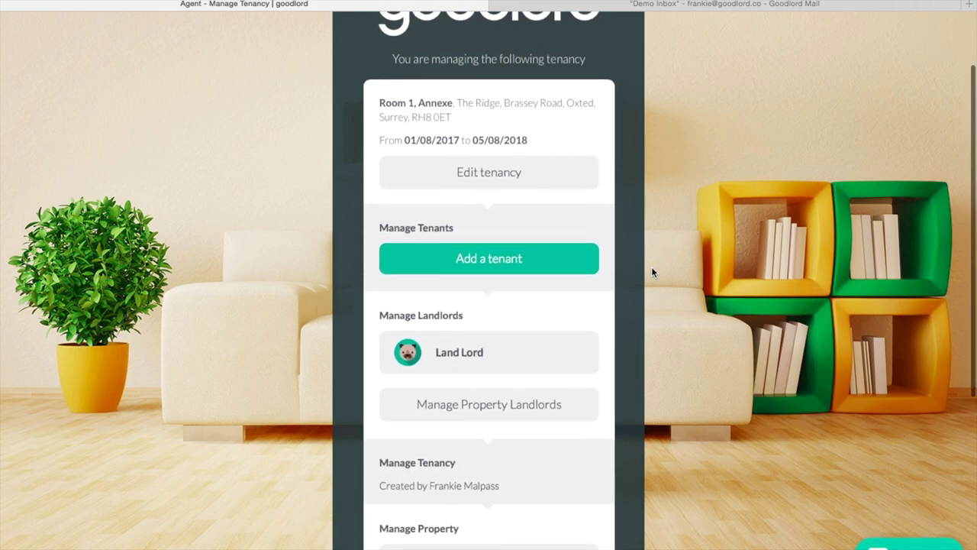
scroll(652, 271, "up", 1)
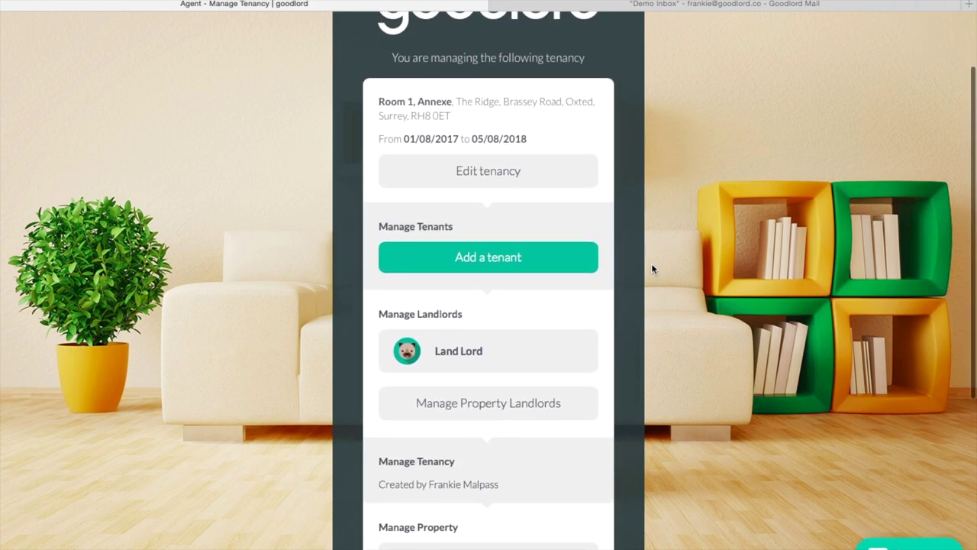
scroll(652, 266, "down", 3)
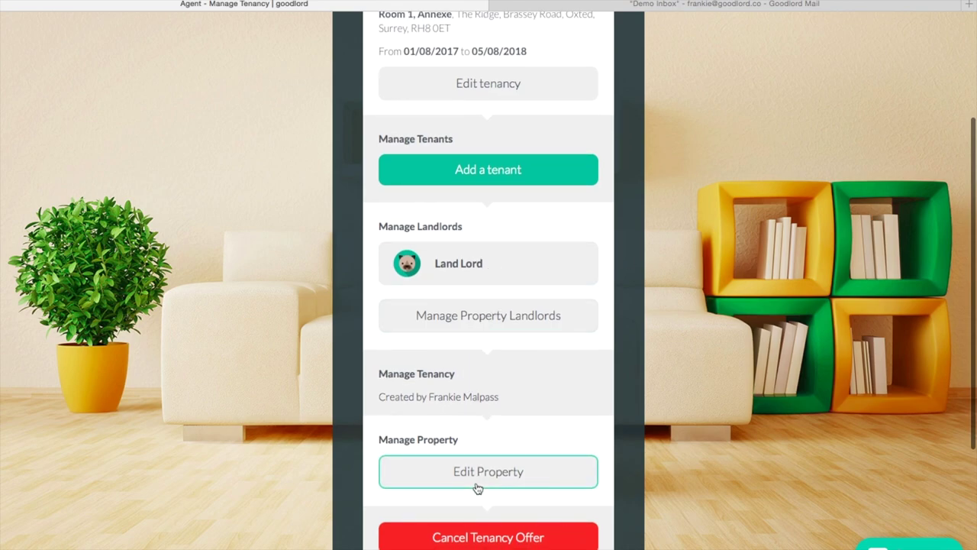
scroll(635, 468, "down", 1)
scroll(634, 468, "up", 4)
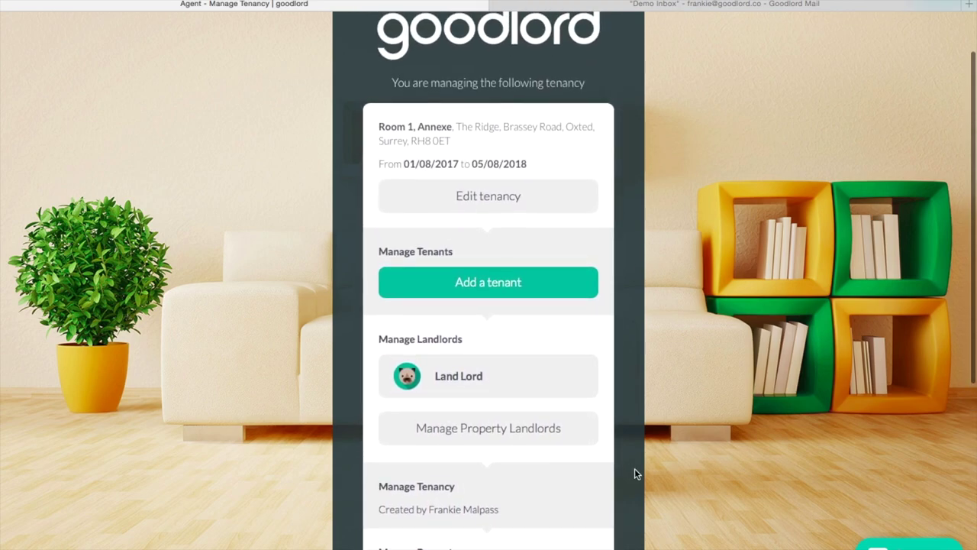
- Start a new tenant with title Mr and the tenant's forename and surname
left_click(488, 281)
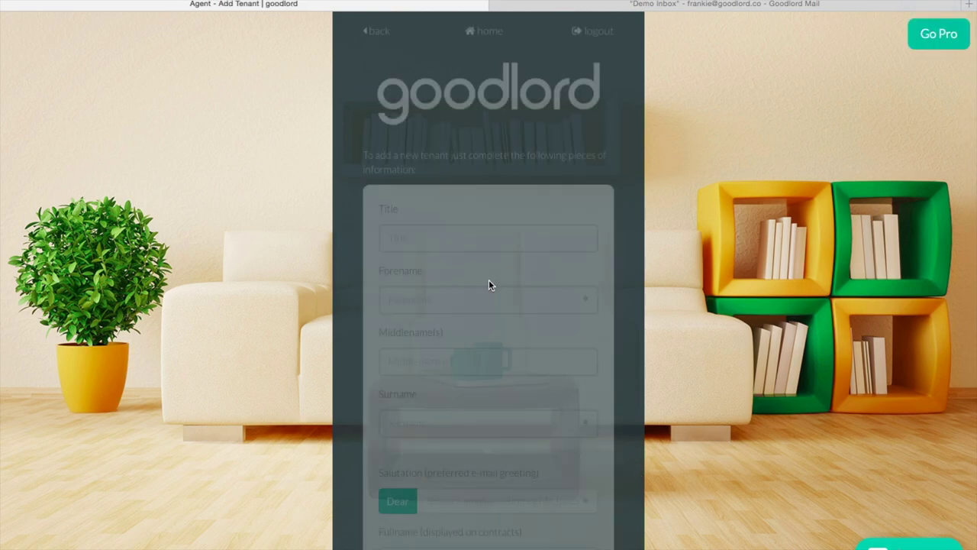
left_click(417, 239)
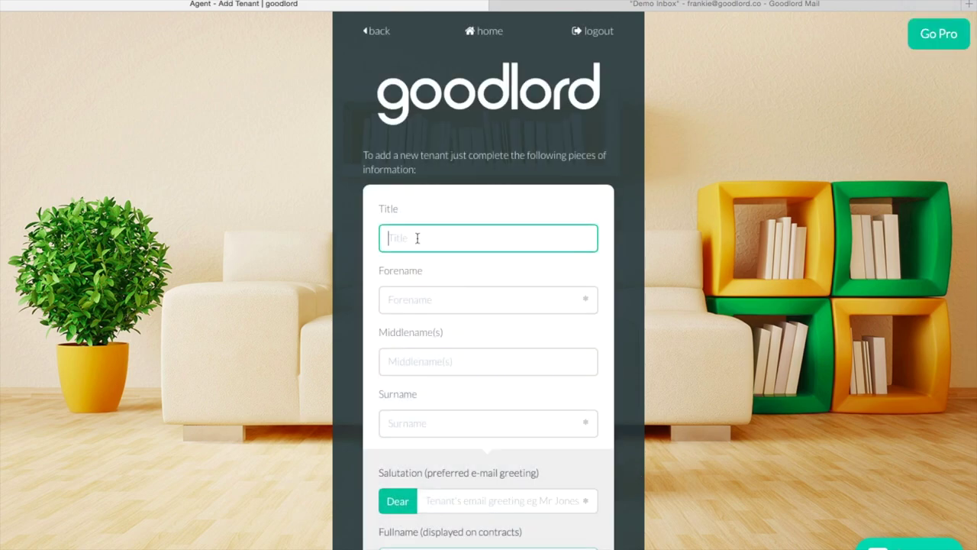
type("Mr")
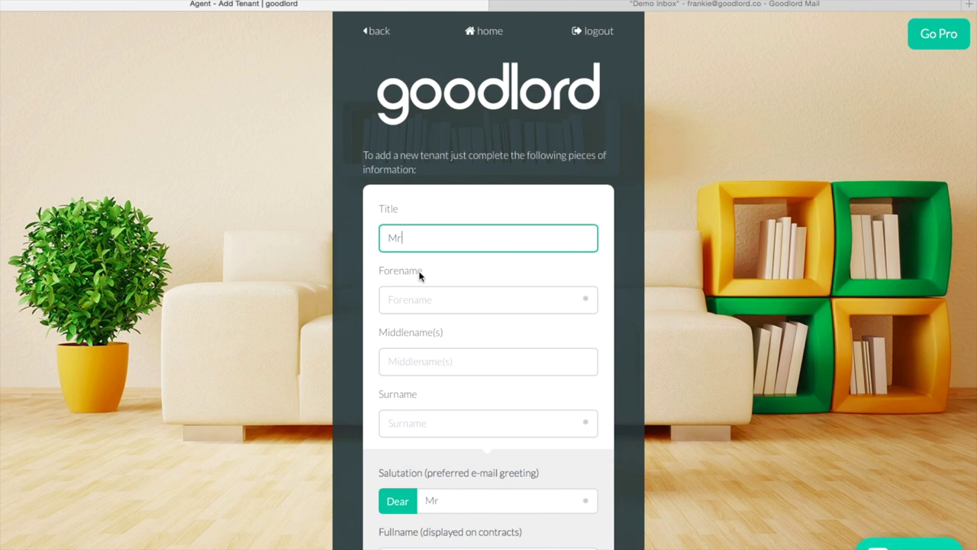
left_click(420, 298)
type("Test")
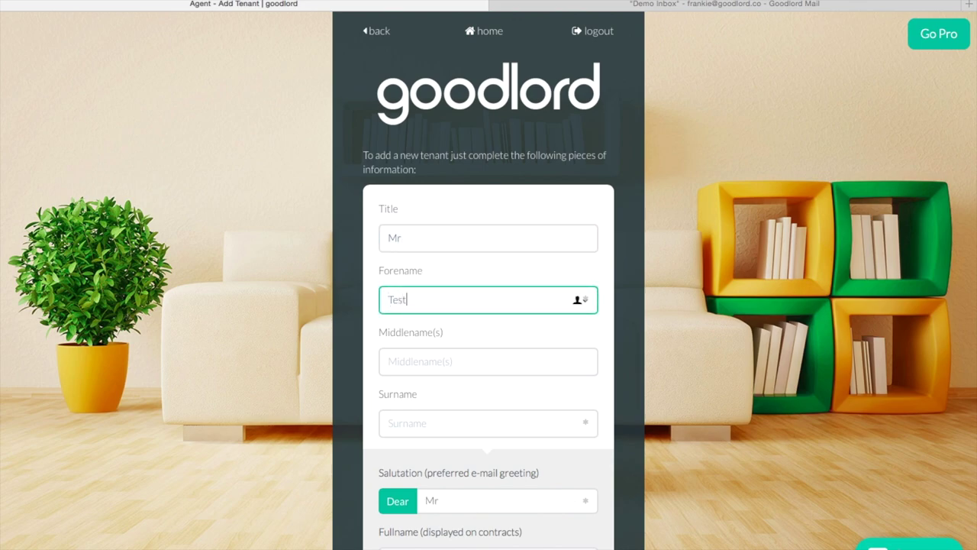
left_click(418, 427)
type("Tenant")
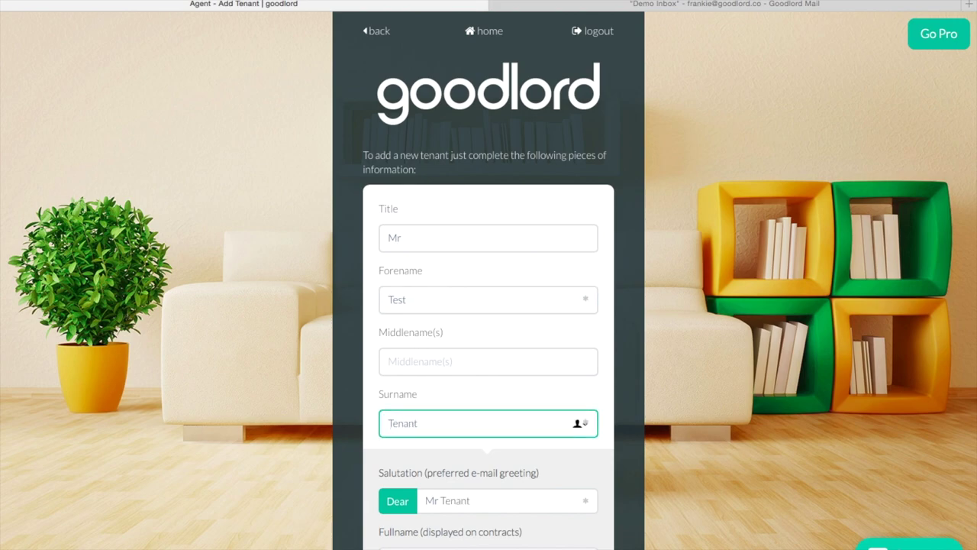
- Enter the tenant's e-mail address and mobile phone number
scroll(642, 432, "down", 5)
left_click(480, 377)
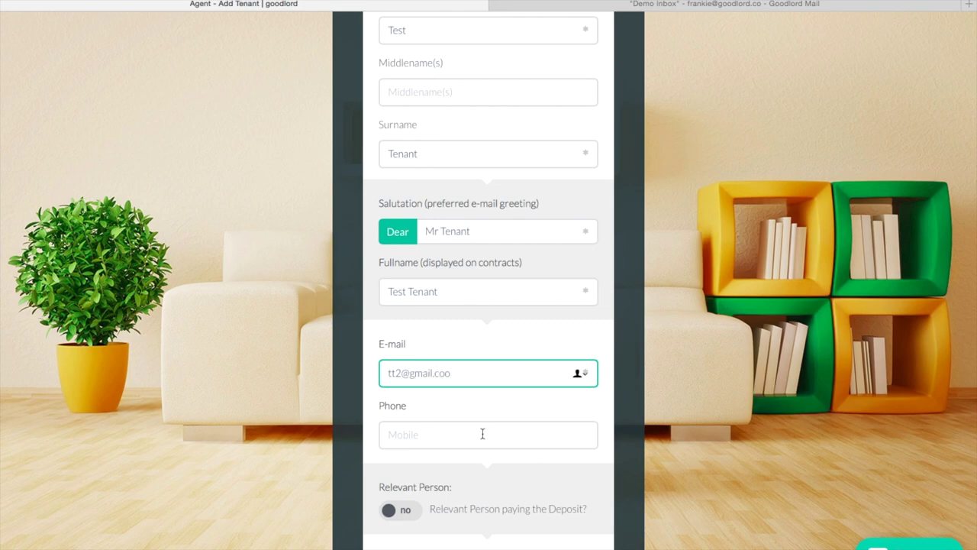
left_click(482, 434)
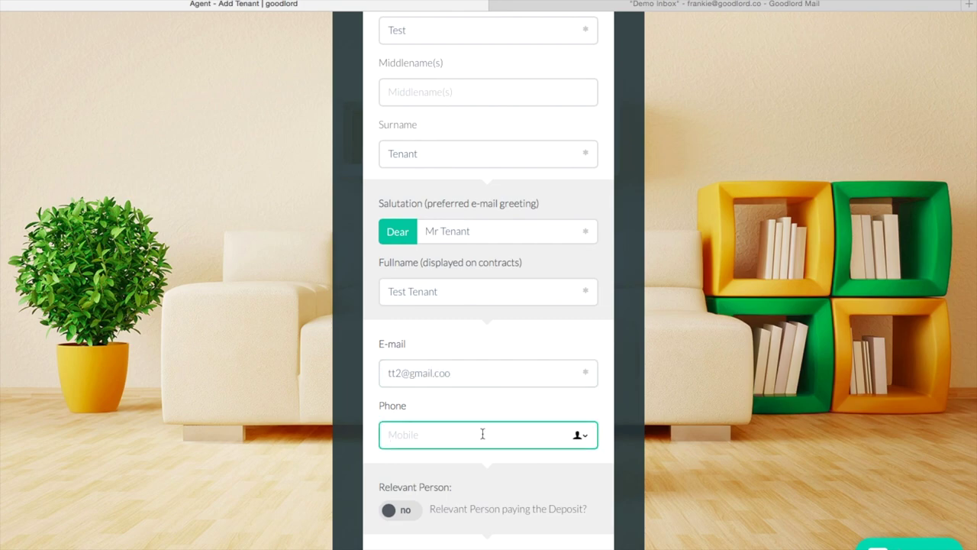
type("123456789")
- Leave the relevant-person deposit and guarantor options set to no
scroll(696, 431, "down", 2)
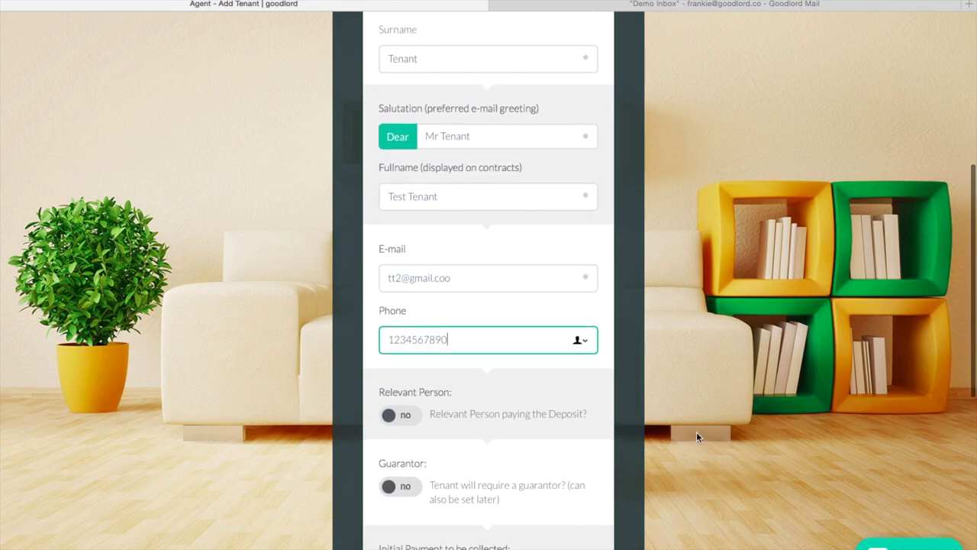
scroll(696, 432, "down", 3)
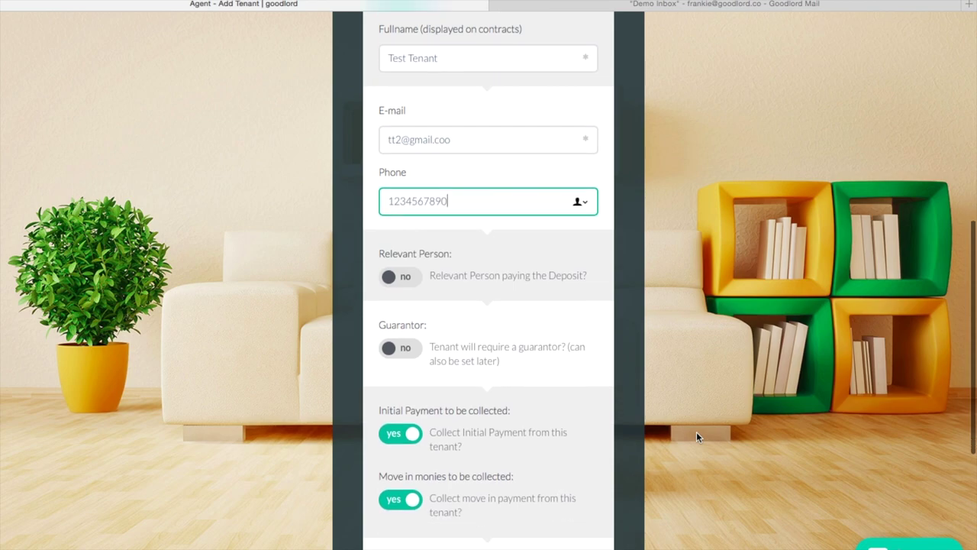
scroll(696, 435, "down", 2)
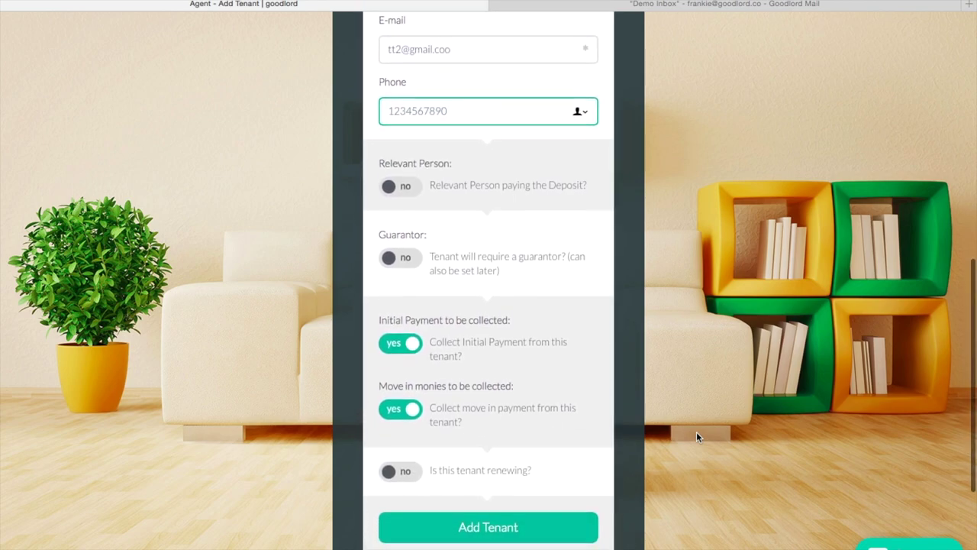
scroll(696, 436, "down", 1)
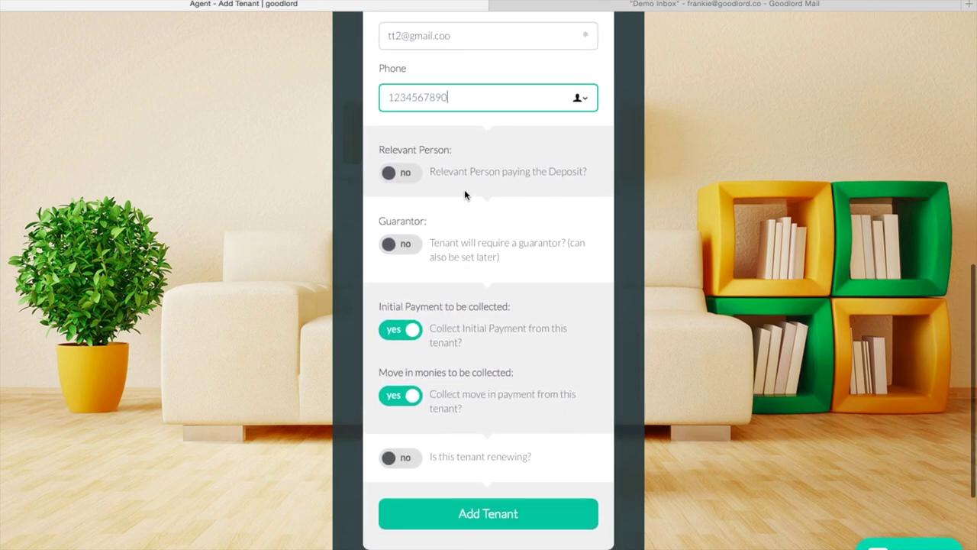
left_click(400, 172)
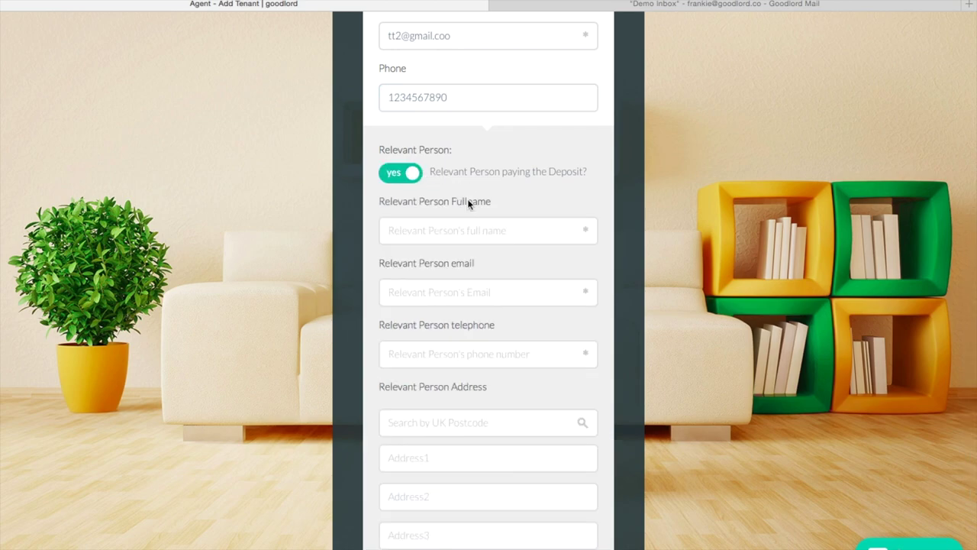
left_click(396, 175)
scroll(708, 265, "down", 2)
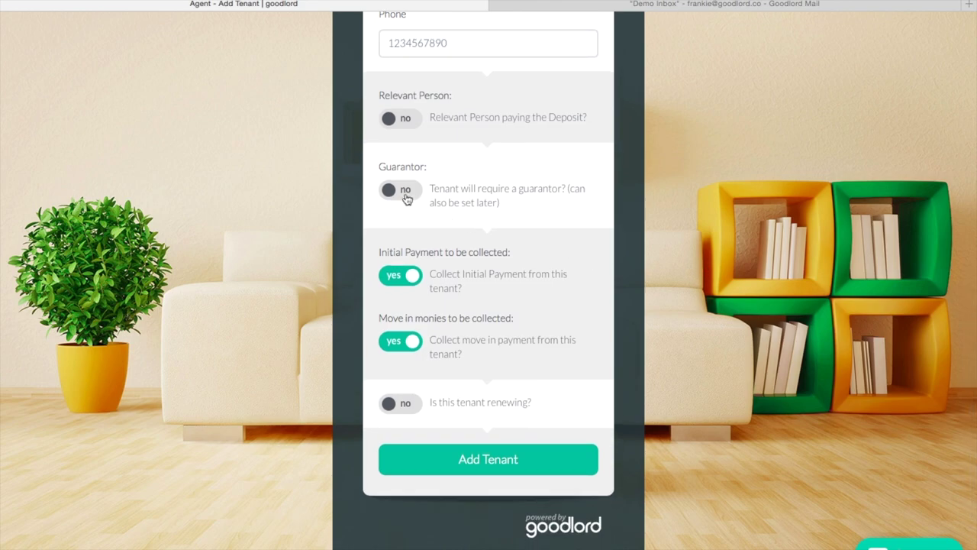
left_click(407, 198)
left_click(407, 198)
- Set the tenant as not renewing and add them to the tenancy
left_click(418, 408)
scroll(656, 450, "down", 3)
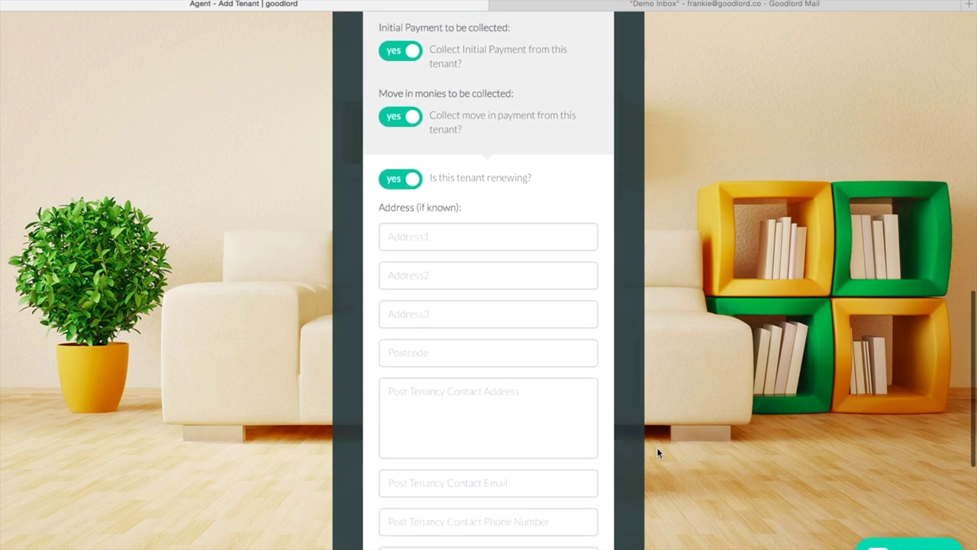
left_click(391, 174)
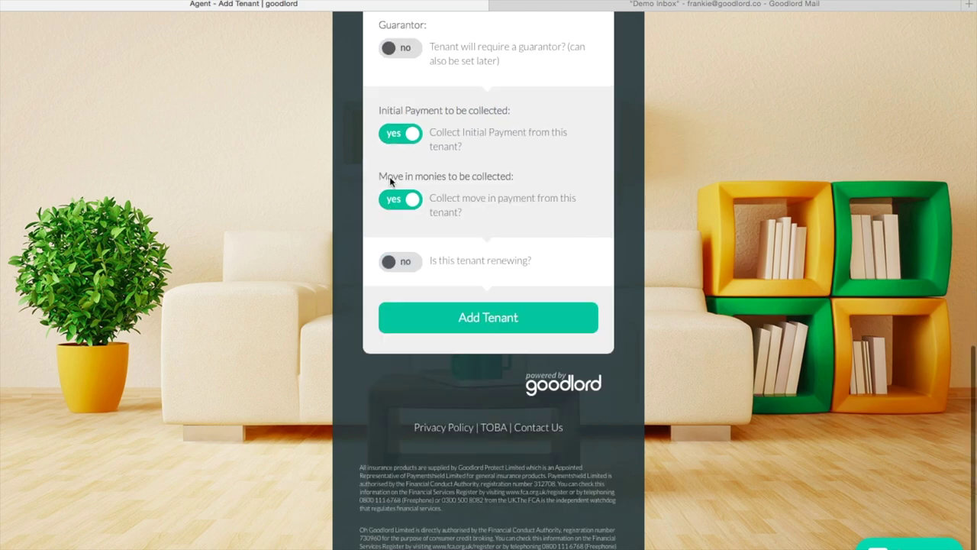
left_click(495, 318)
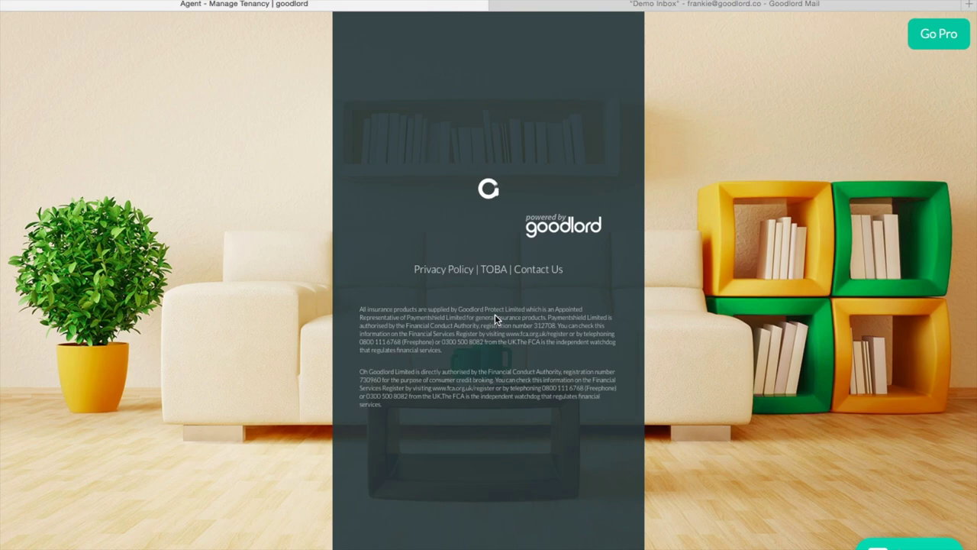
- Open the tenant's Manage Tenant page and expand, then collapse, the full tenancy details
scroll(660, 405, "down", 5)
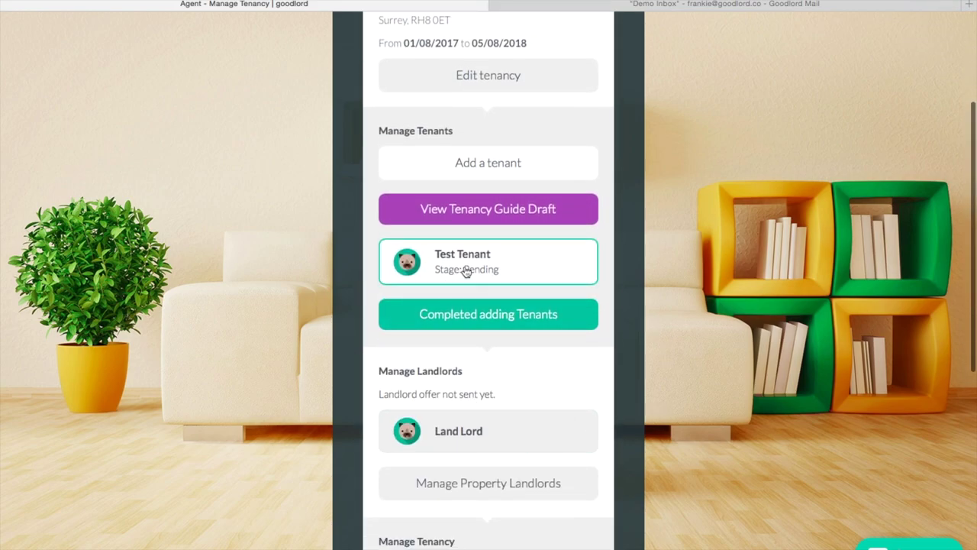
left_click(465, 270)
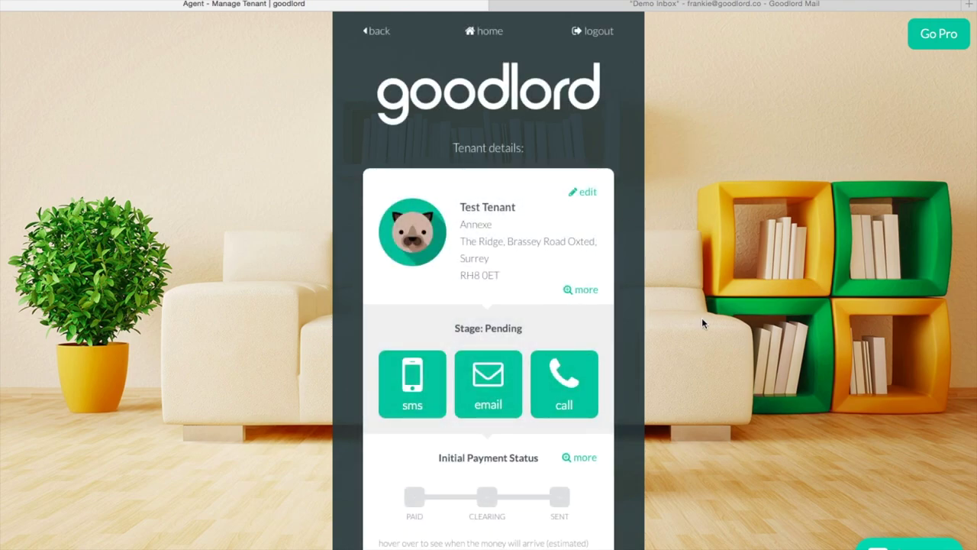
scroll(694, 369, "down", 1)
scroll(693, 369, "down", 2)
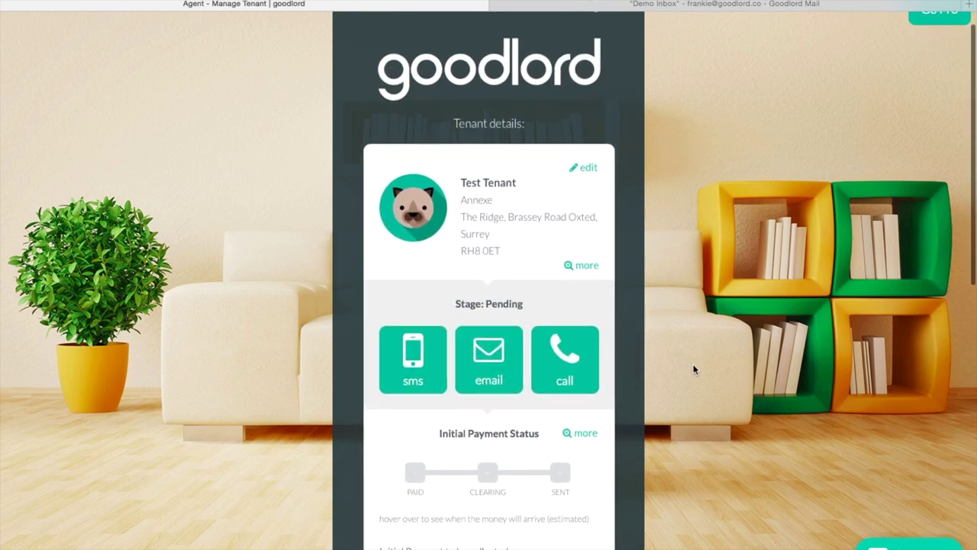
left_click(585, 260)
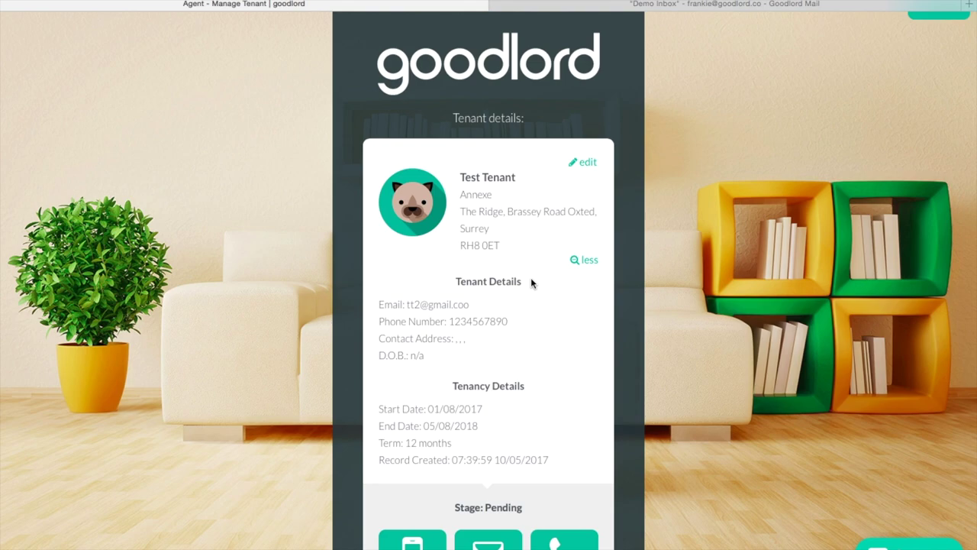
left_click(586, 261)
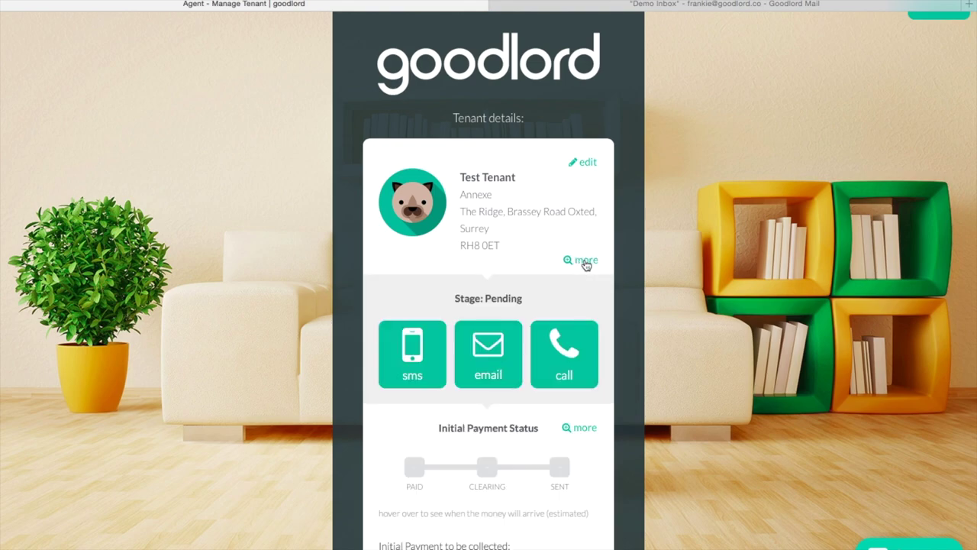
- Show and then hide the initial payment cost breakdown
scroll(682, 357, "down", 4)
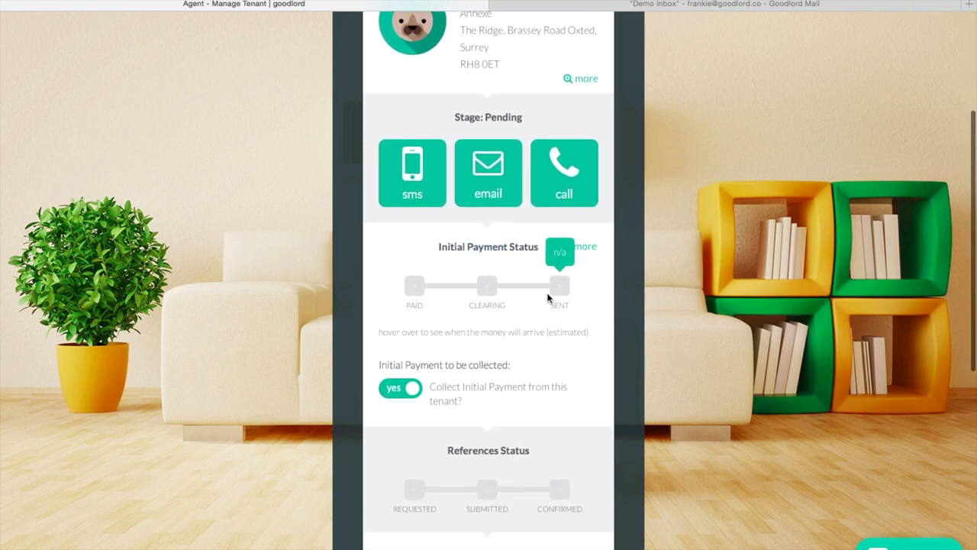
left_click(586, 249)
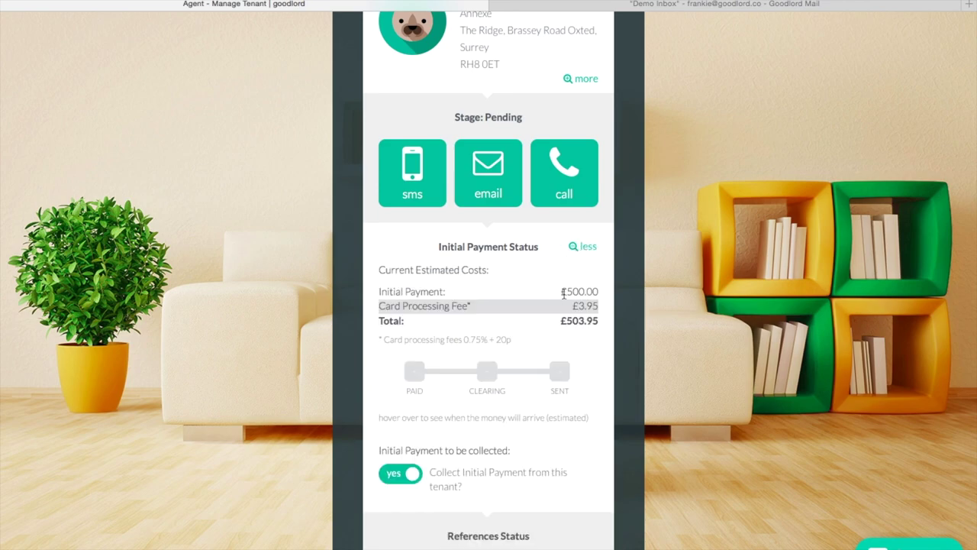
left_click(575, 248)
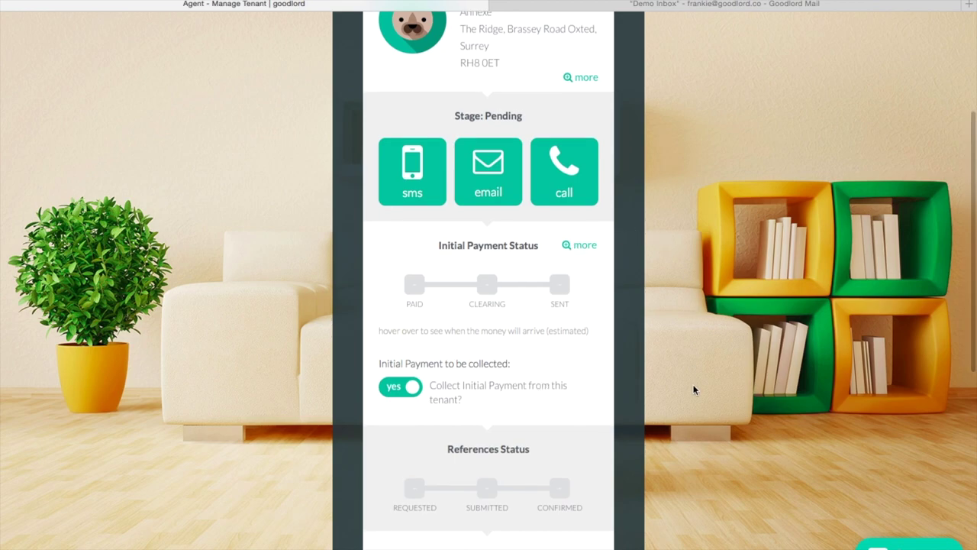
scroll(693, 392, "down", 3)
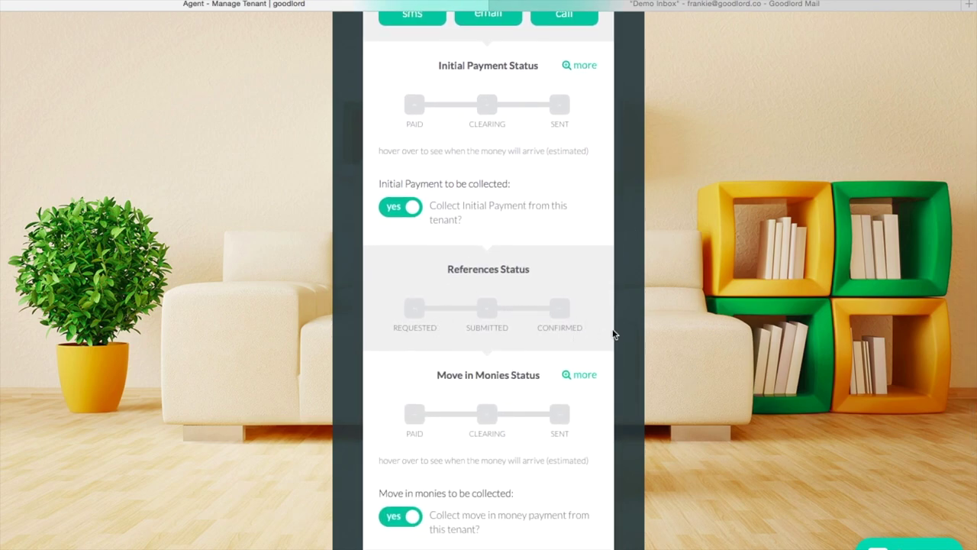
scroll(615, 334, "down", 3)
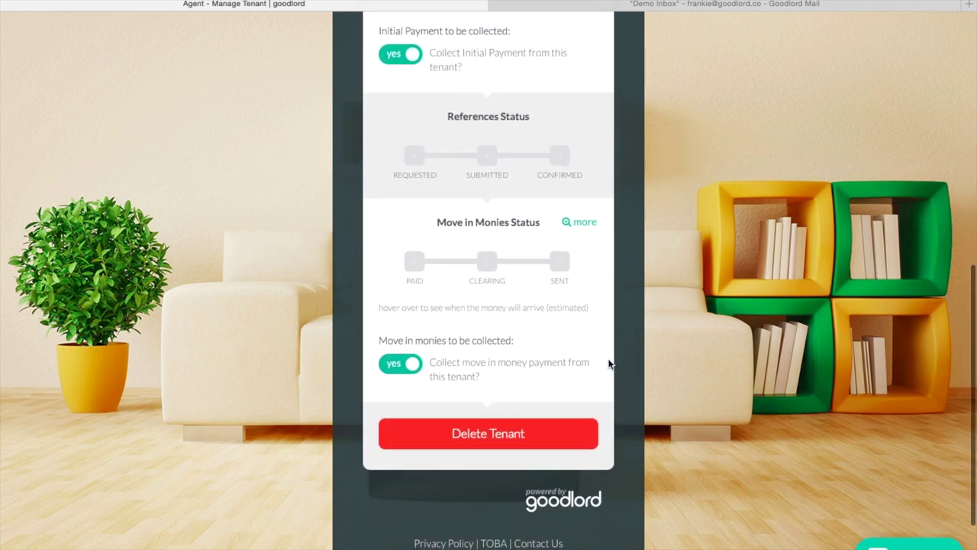
- Review the move-in monies breakdown, totalling £1612.20 after subtracting the £500.00 initial payment
left_click(581, 223)
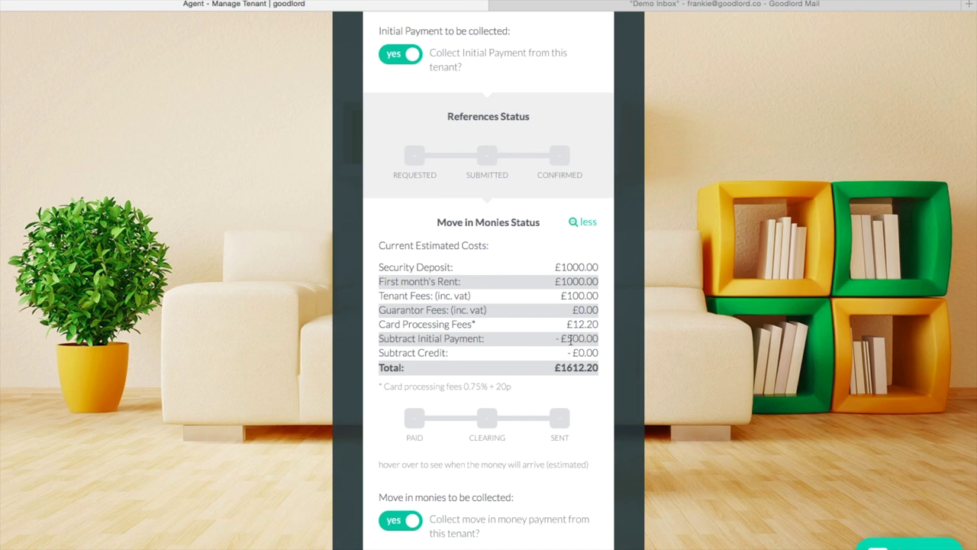
left_click_drag(562, 341, 597, 342)
left_click(596, 342)
scroll(647, 378, "down", 3)
scroll(647, 378, "up", 4)
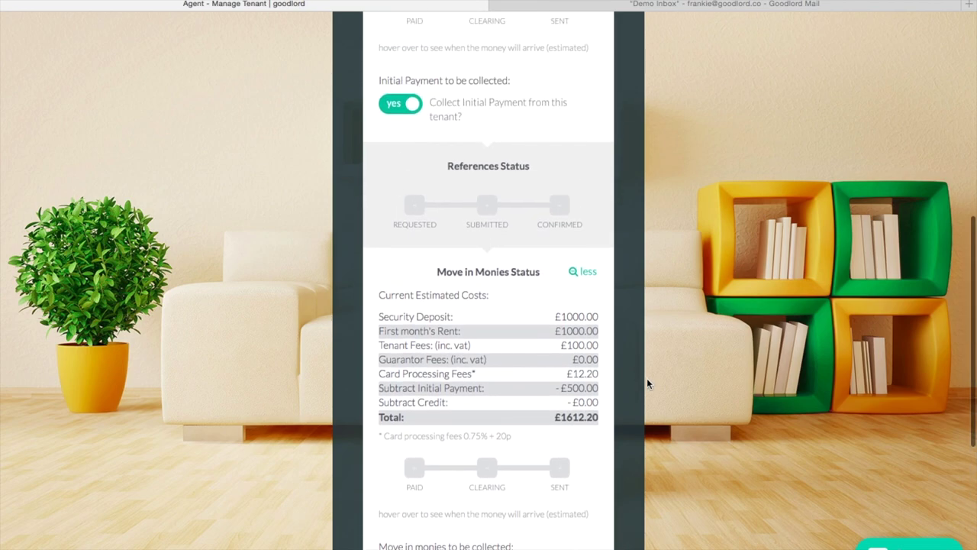
scroll(647, 384, "up", 6)
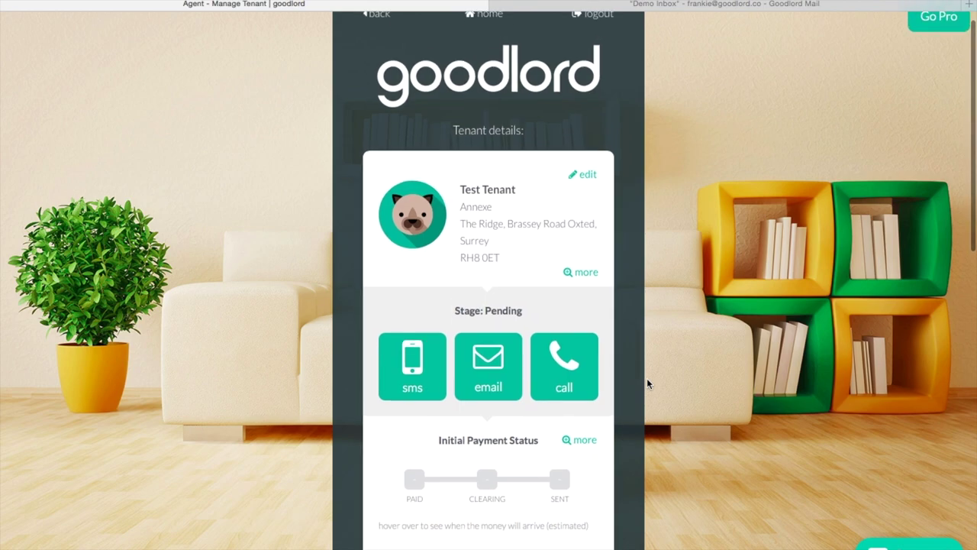
scroll(646, 383, "up", 1)
- Return to the tenancy overview, read through the draft tenancy guide, and close it
left_click(374, 31)
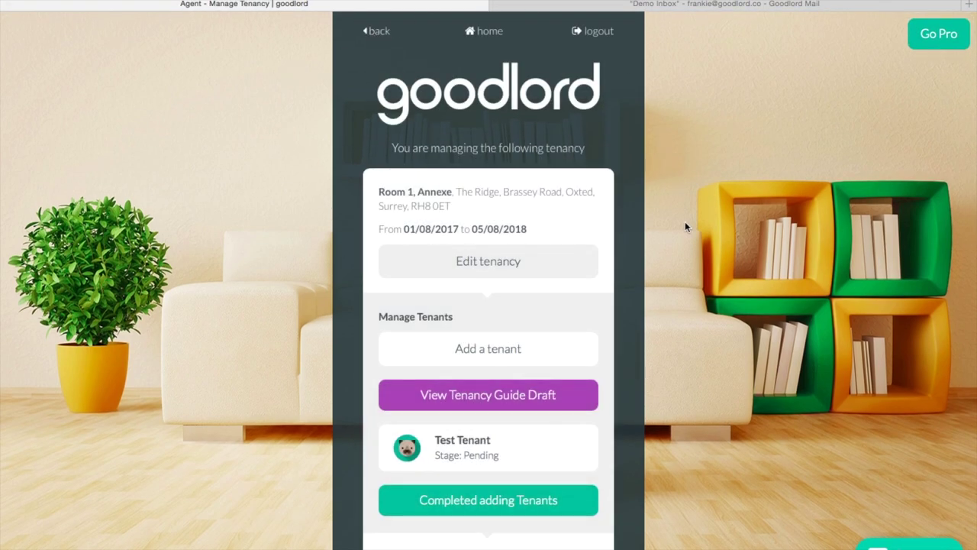
left_click(489, 394)
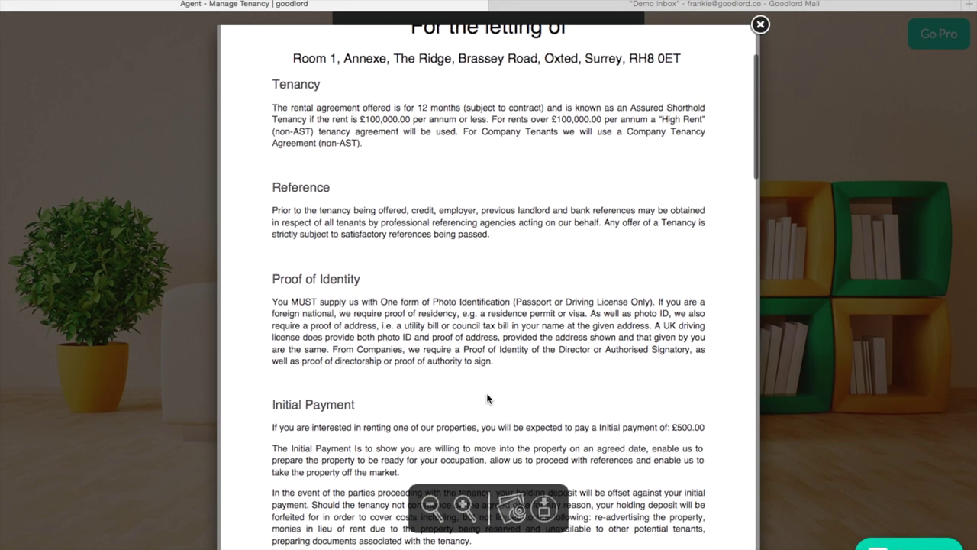
scroll(487, 398, "down", 10)
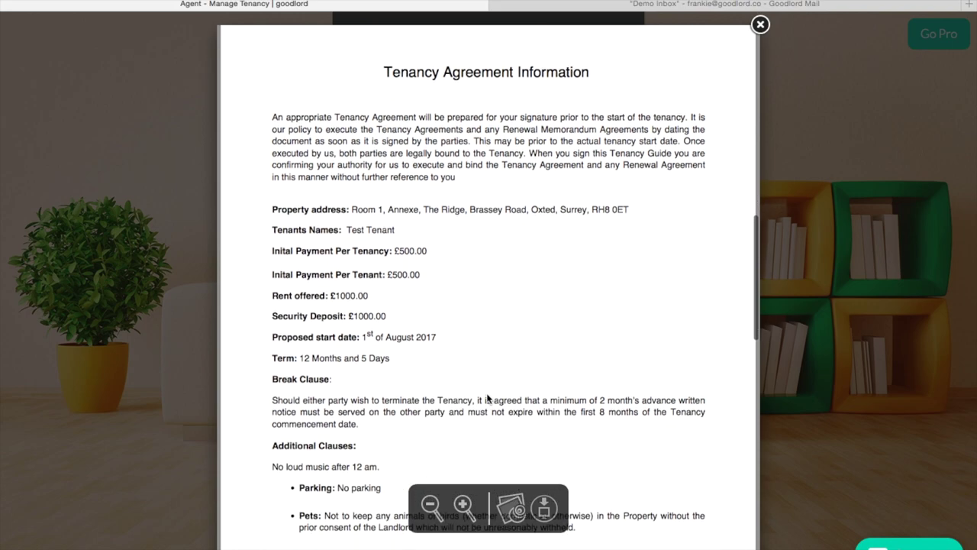
scroll(487, 398, "down", 1)
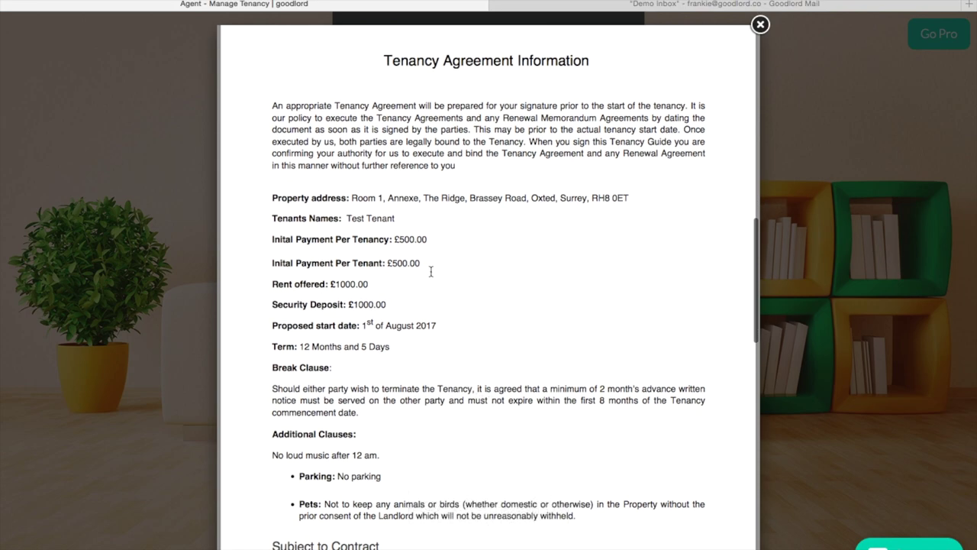
scroll(417, 306, "down", 5)
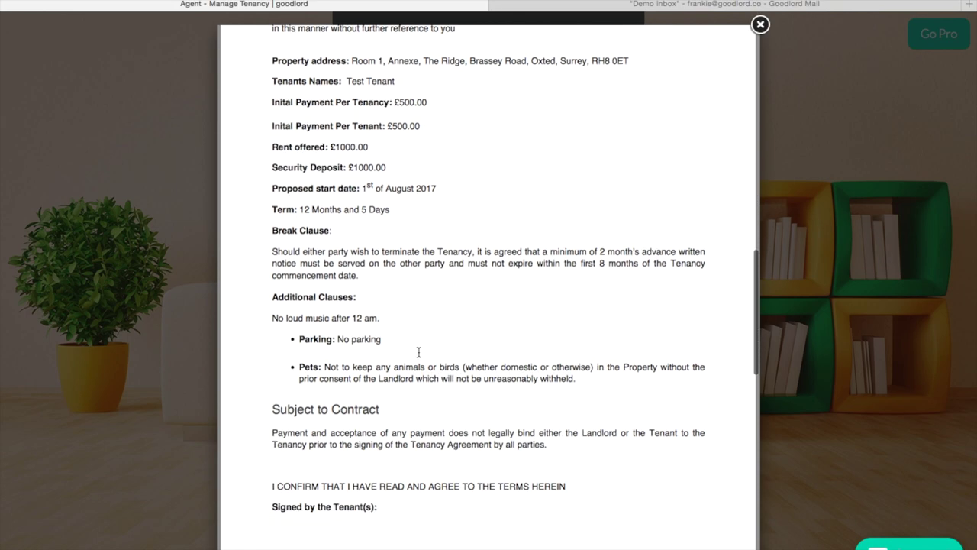
scroll(418, 352, "down", 2)
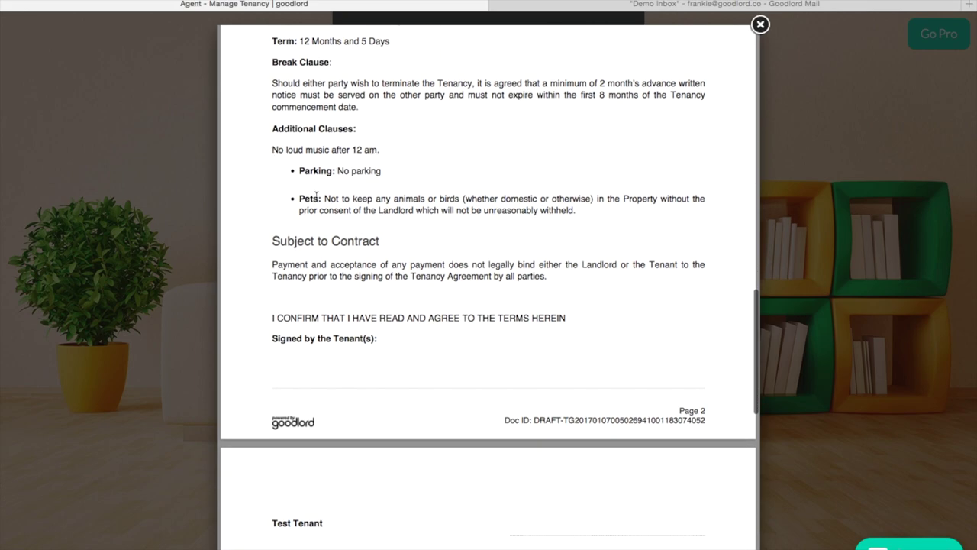
scroll(476, 349, "down", 3)
left_click(841, 405)
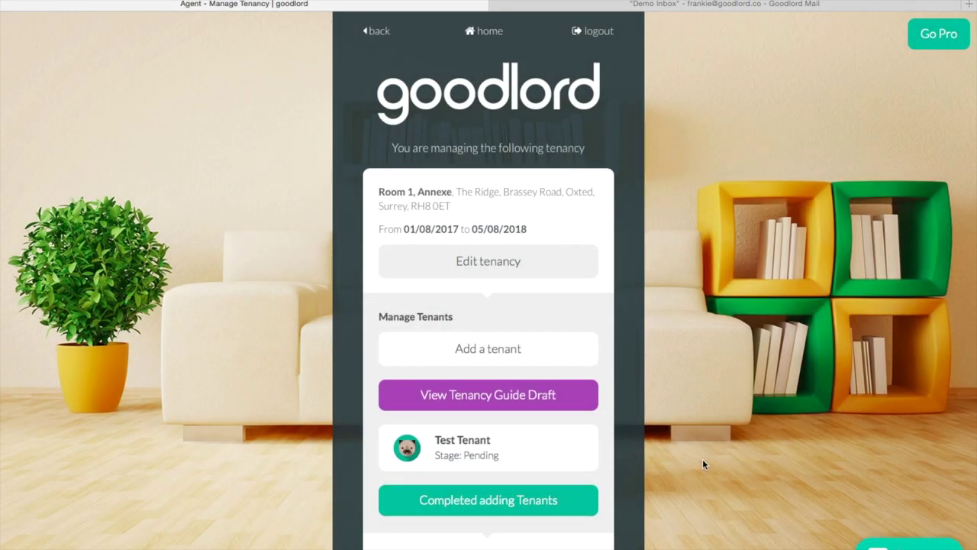
- Read through the tenancy agreement draft and close it, back on Manage Tenancy
scroll(702, 461, "down", 5)
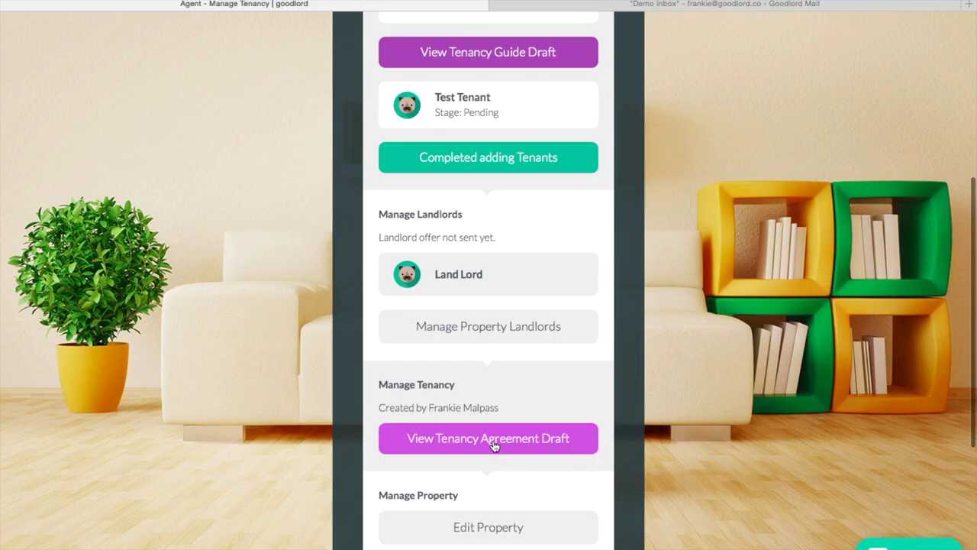
left_click(494, 446)
scroll(496, 447, "down", 10)
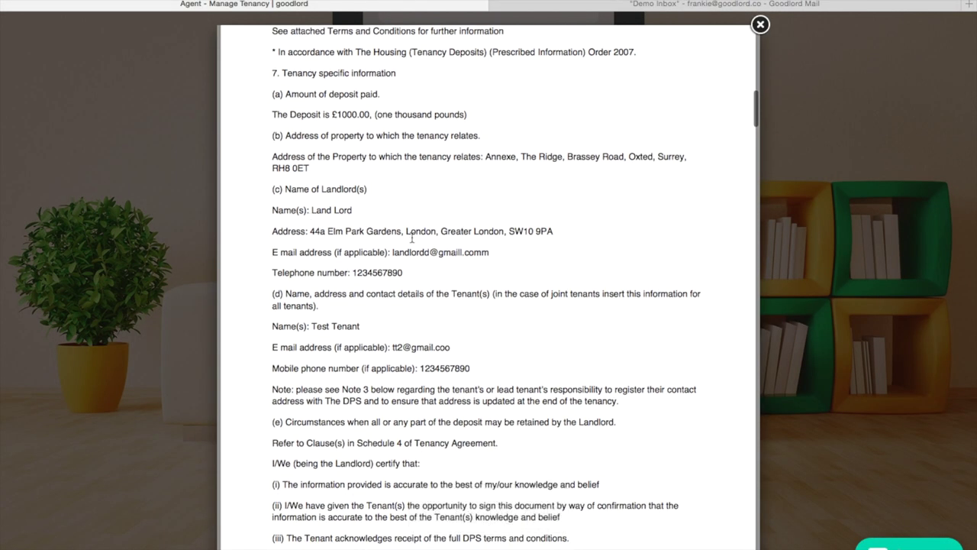
left_click_drag(754, 109, 720, 430)
scroll(489, 285, "down", 1)
scroll(545, 203, "down", 10)
left_click(734, 474)
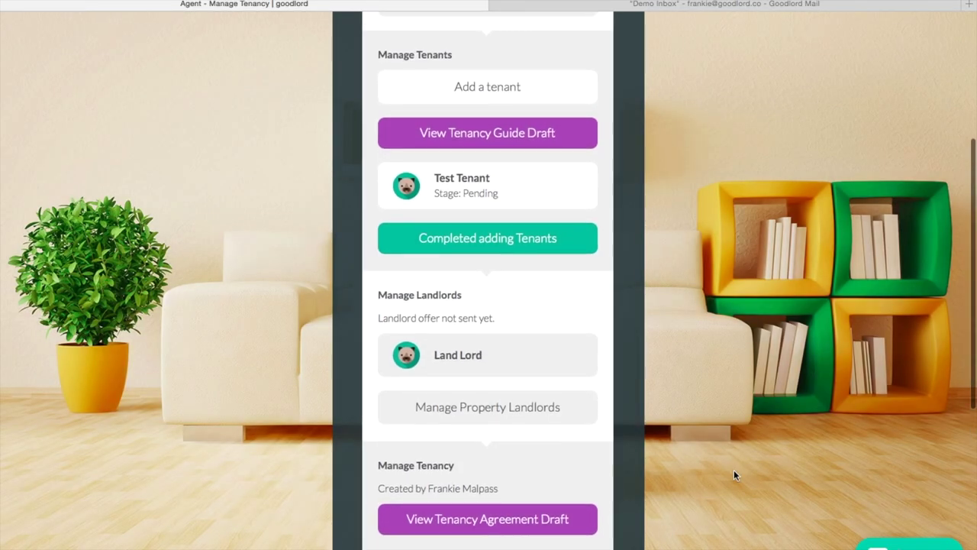
scroll(733, 481, "up", 3)
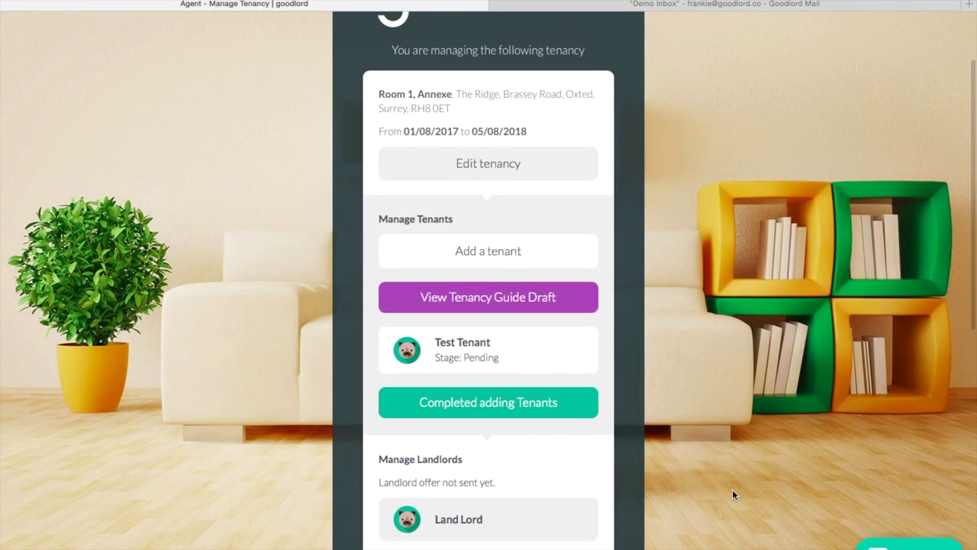
- Confirm all tenants are added and send the sign-up email, checking Stage: Awaiting Sign-Up
left_click(473, 413)
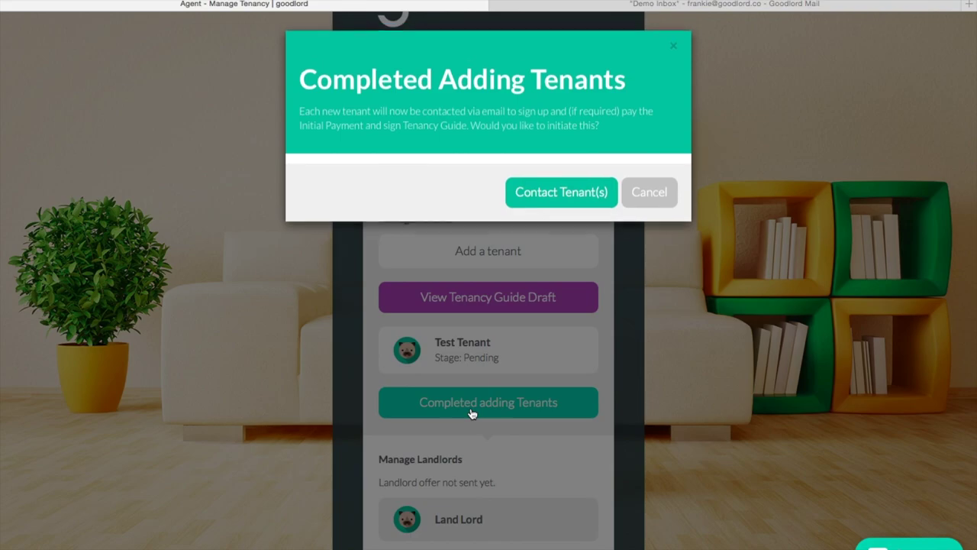
left_click(579, 195)
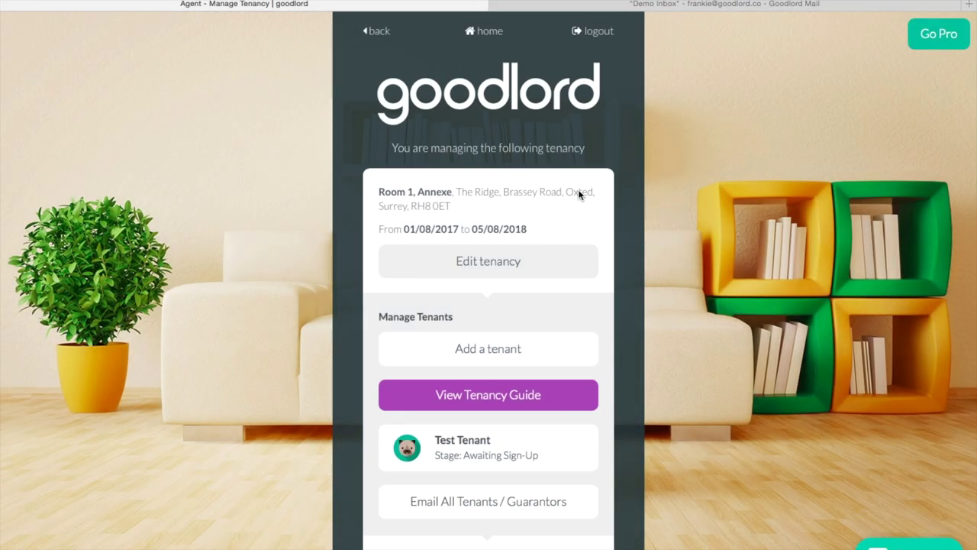
left_click(481, 465)
left_click_drag(465, 330, 544, 331)
left_click(543, 330)
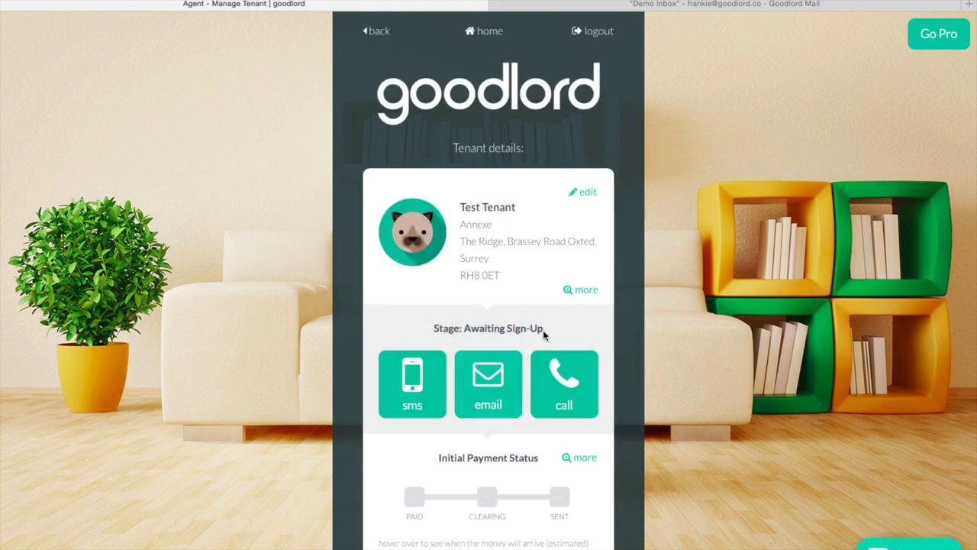
left_click(735, 5)
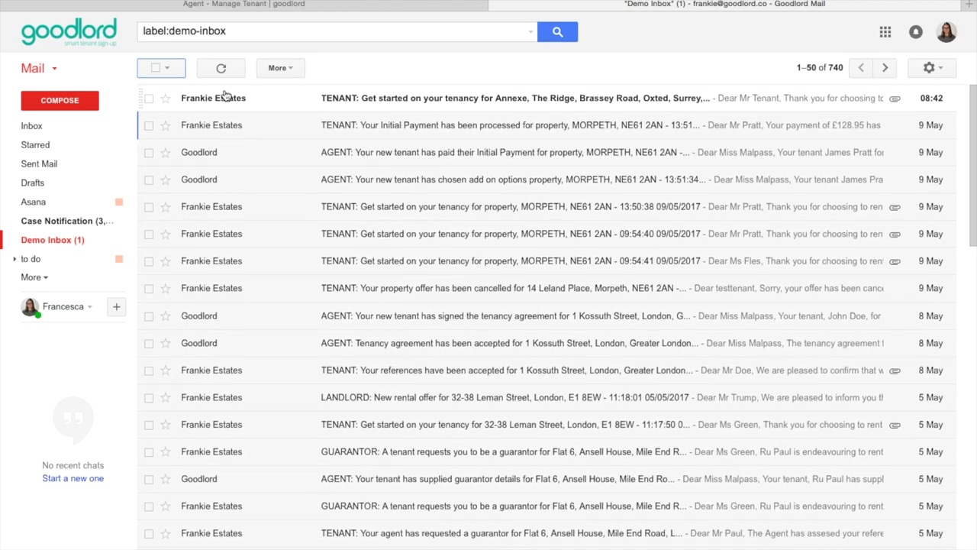
- Open the 'TENANT: Get started on your tenancy' email and follow its Set Up Your Account link
left_click(224, 98)
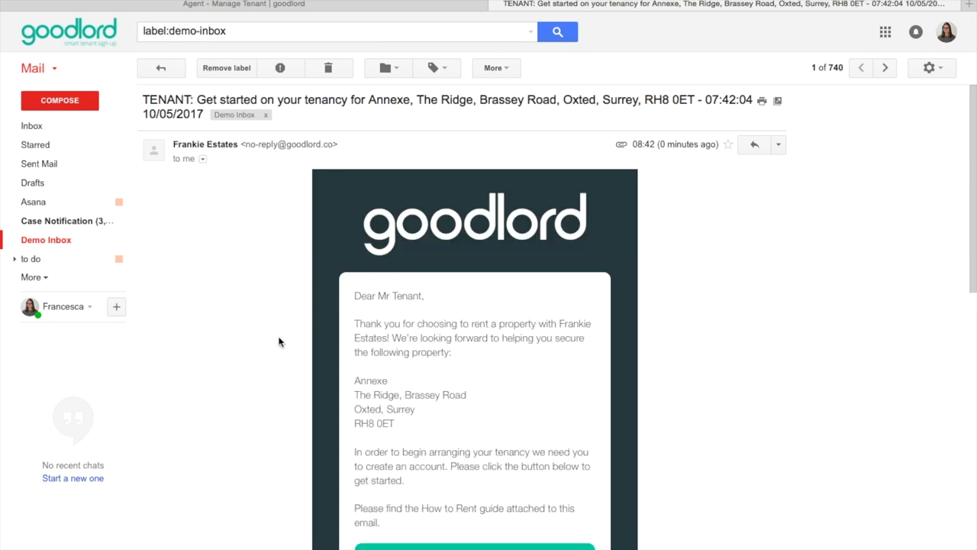
scroll(279, 342, "down", 3)
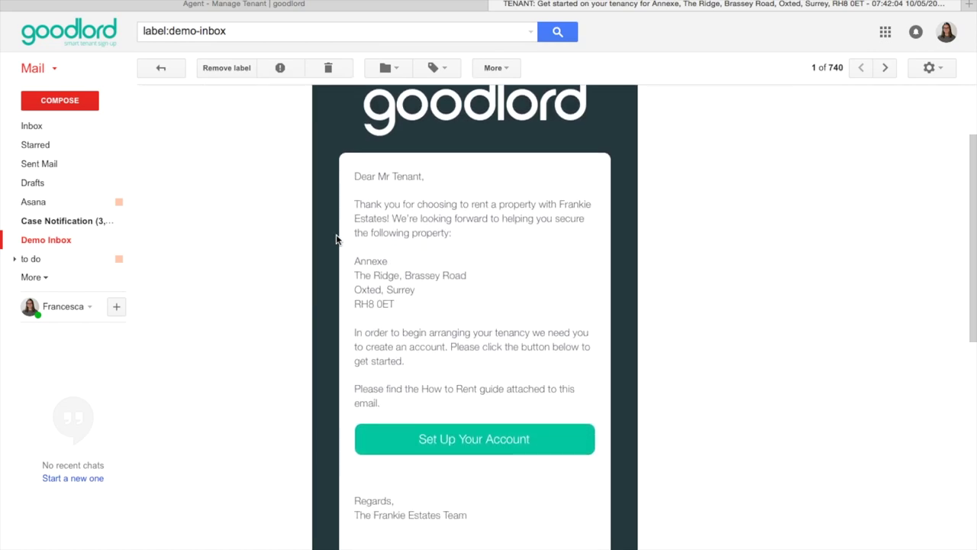
scroll(327, 396, "down", 1)
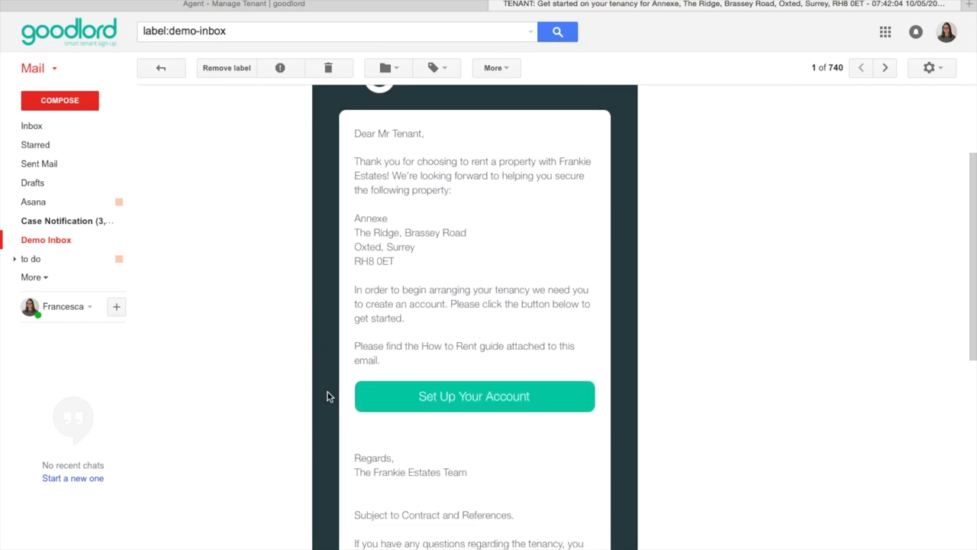
left_click(452, 410)
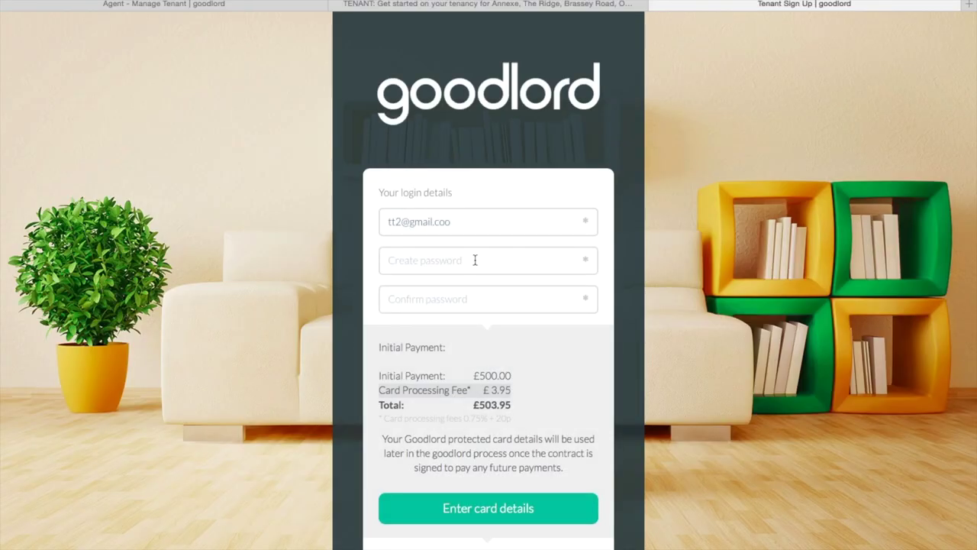
- Set and confirm the tenant account password
left_click(475, 260)
left_click(467, 308)
scroll(697, 374, "down", 5)
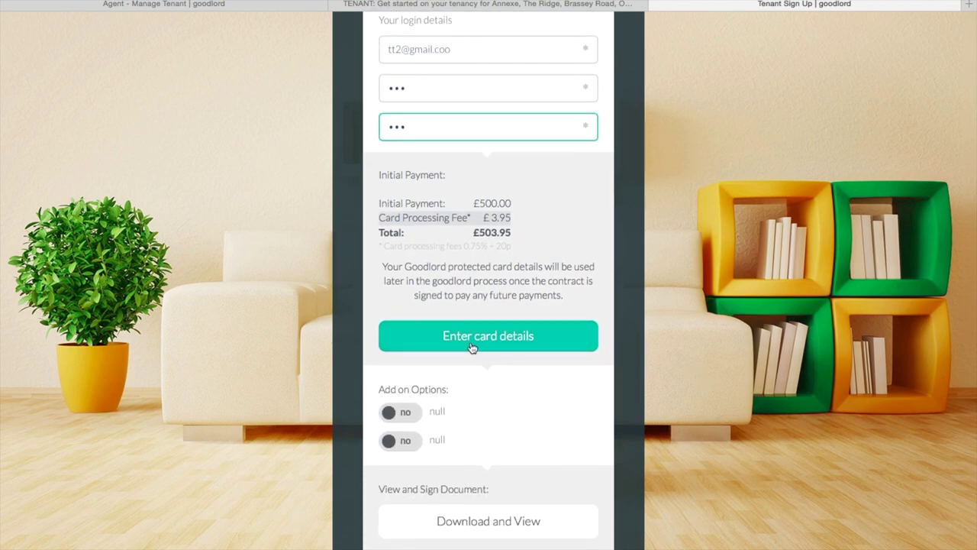
- Enter the cardholder name, street address, city and postcode for the card
left_click(472, 347)
type("Test Tenant")
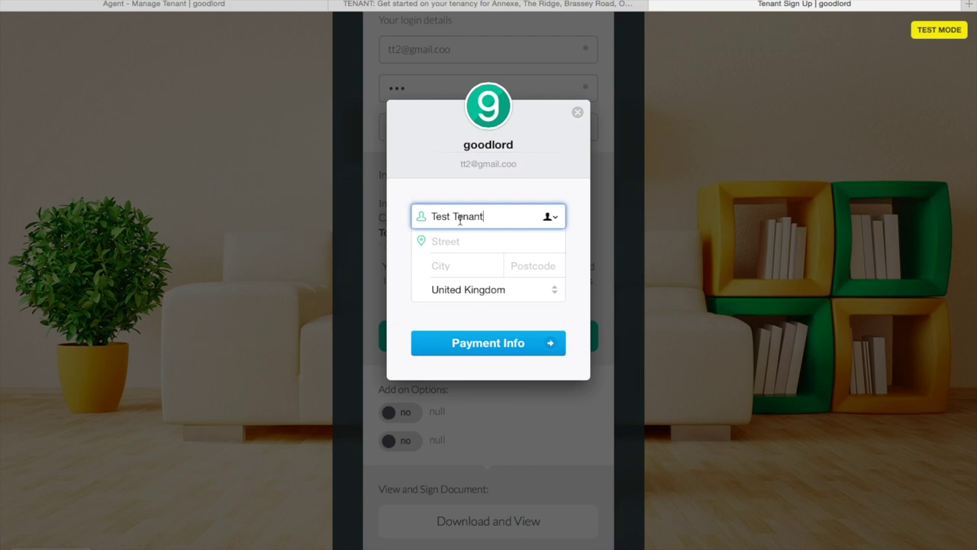
left_click(464, 241)
type("a")
left_click(469, 264)
type("a")
left_click(548, 264)
type("a")
- Enter the test card number and expiry, submit, and accept the 3.0% credit card fee
left_click(545, 338)
type("4")
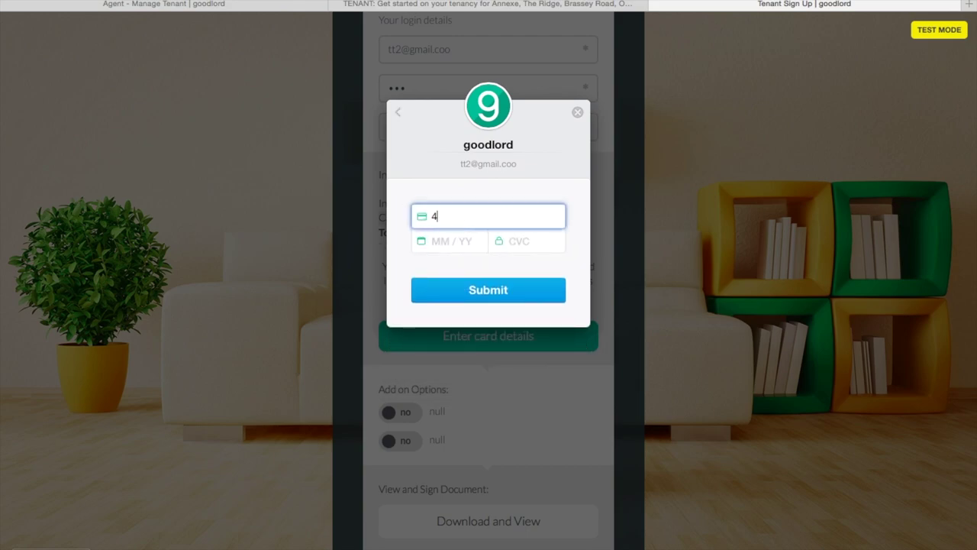
type("242 4242 4242")
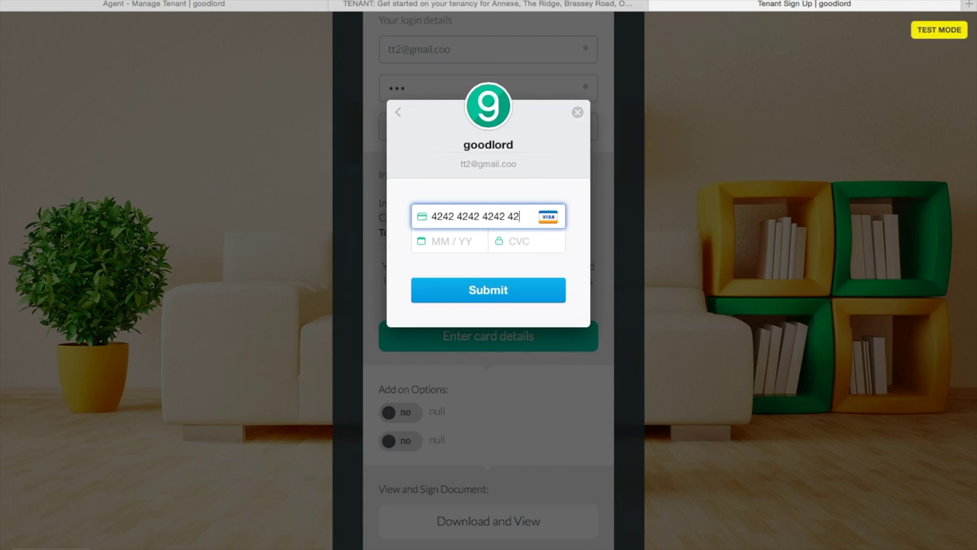
left_click(462, 240)
type("123")
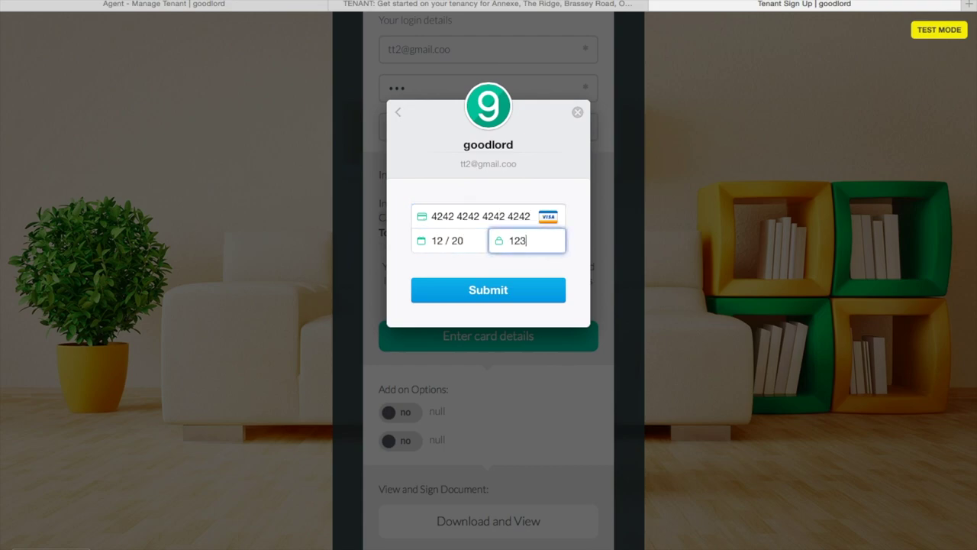
left_click(481, 286)
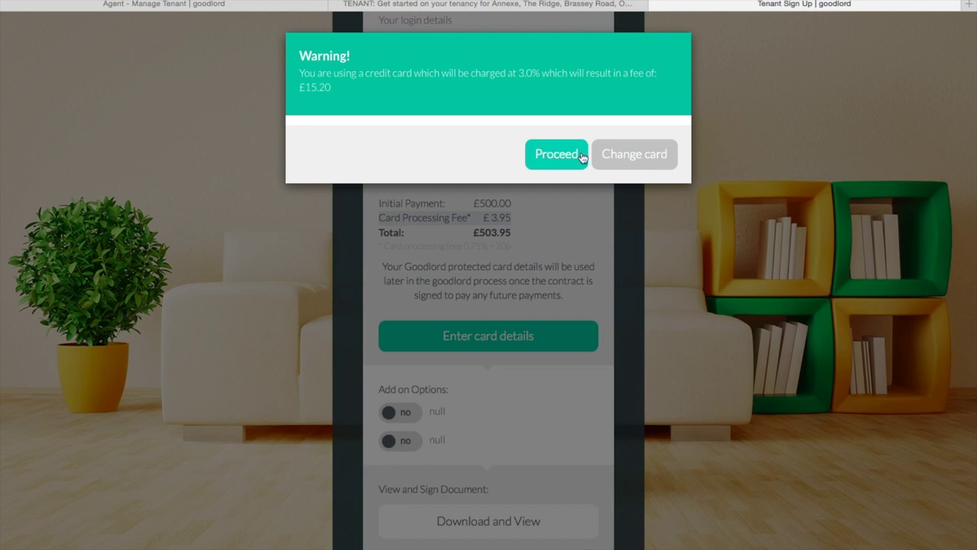
left_click(551, 154)
- View the tenancy guide document and close it
scroll(676, 292, "down", 2)
scroll(675, 296, "down", 10)
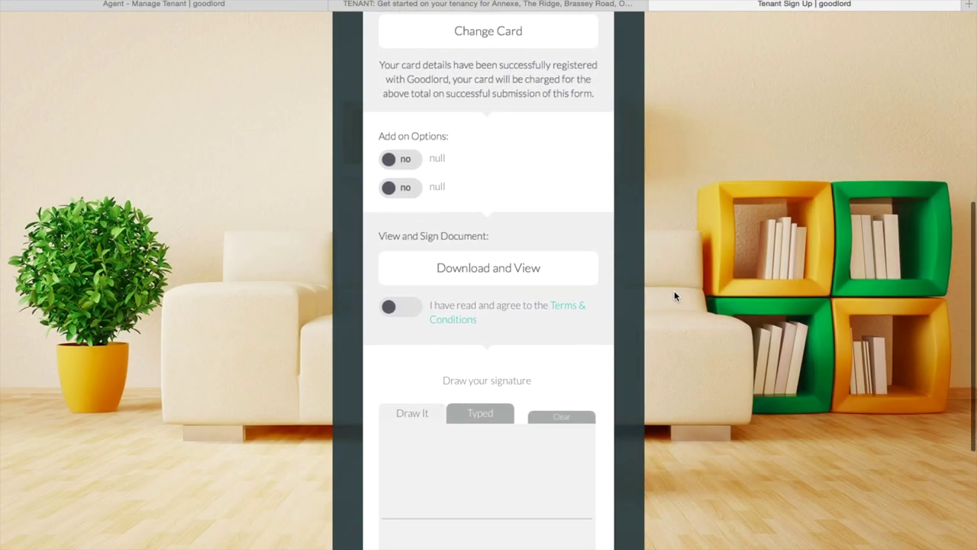
left_click(505, 85)
scroll(468, 255, "down", 20)
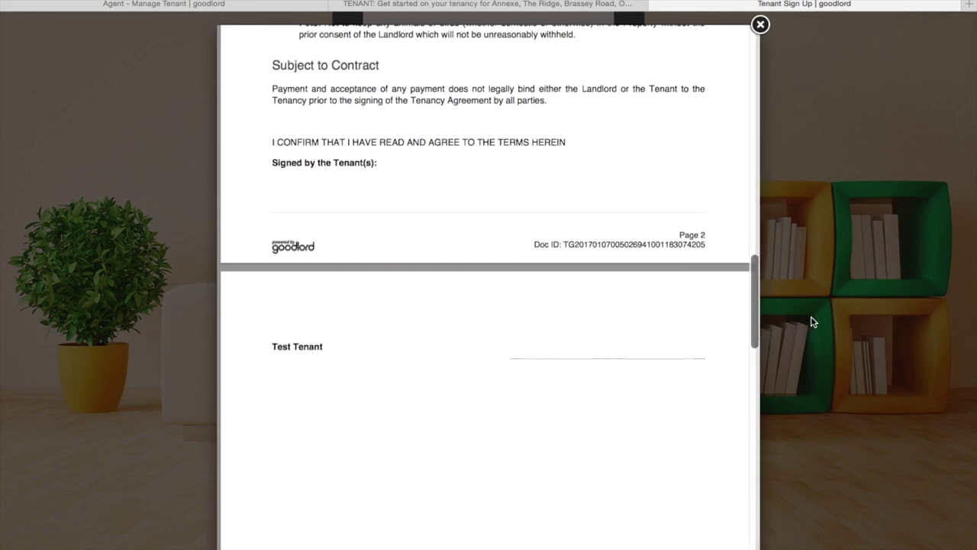
left_click(812, 321)
- Sign the guide with the tenant's typed name, agree to Terms & Conditions, and submit
mouse_move(403, 284)
left_mouse_down()
mouse_move(411, 325)
mouse_move(495, 280)
mouse_move(456, 347)
left_mouse_up()
left_click_drag(446, 295, 590, 295)
left_click(558, 229)
left_click(489, 219)
type("Test Tenant")
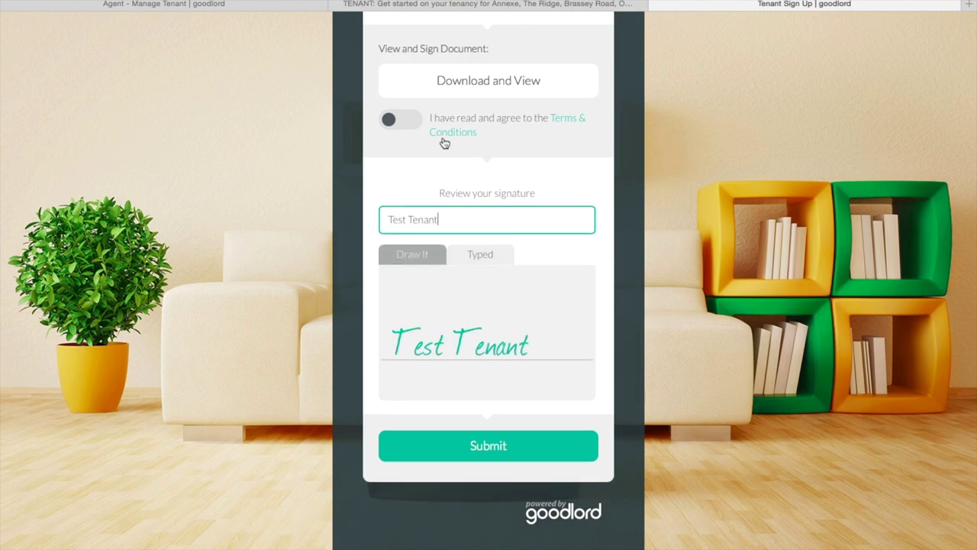
left_click(401, 120)
left_click(498, 455)
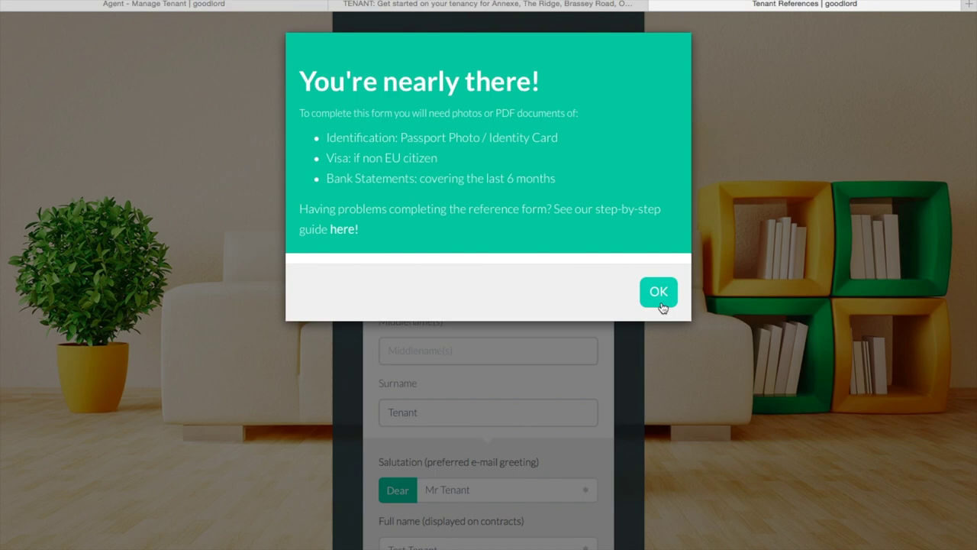
- Open the 'Reference Form: Step by Step Guide' article in a new tab and skim its sections
left_click(343, 229)
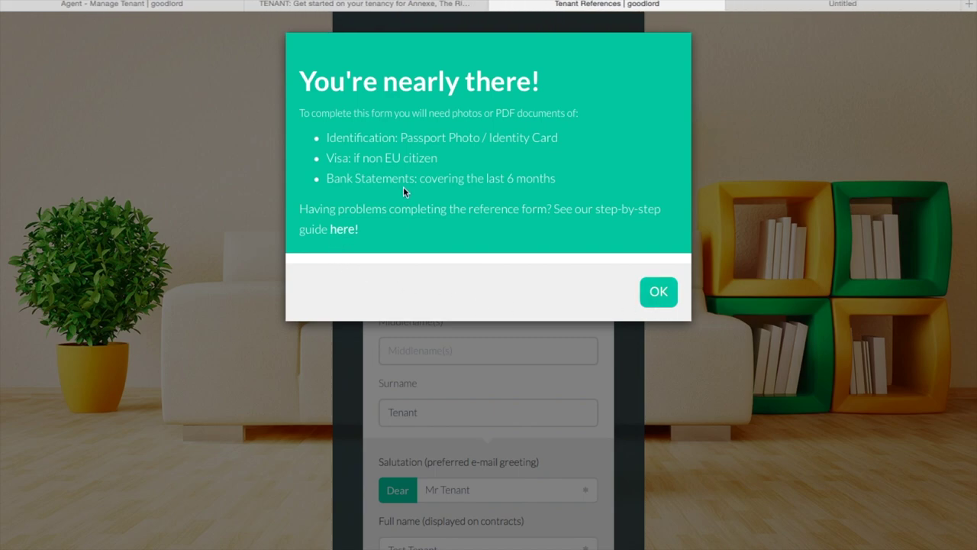
left_click(860, 5)
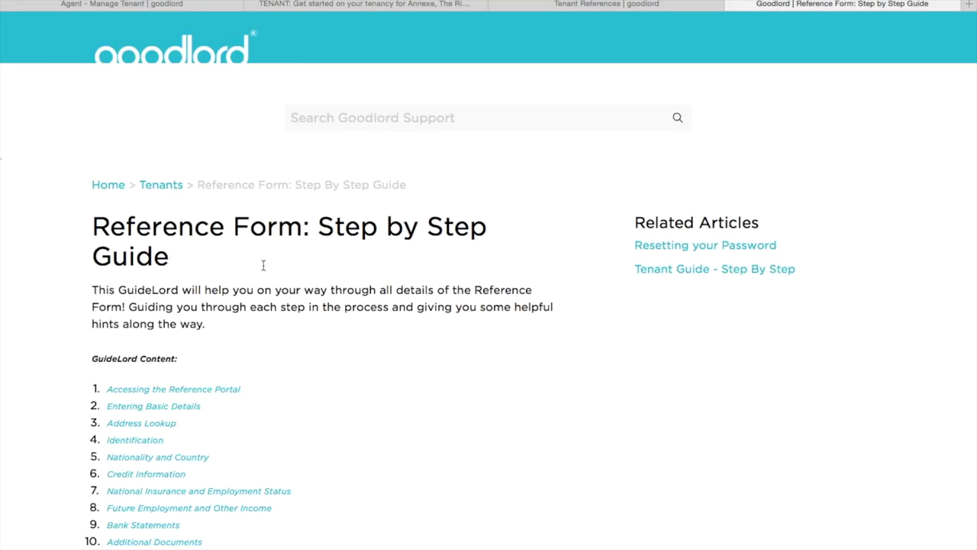
scroll(417, 377, "down", 8)
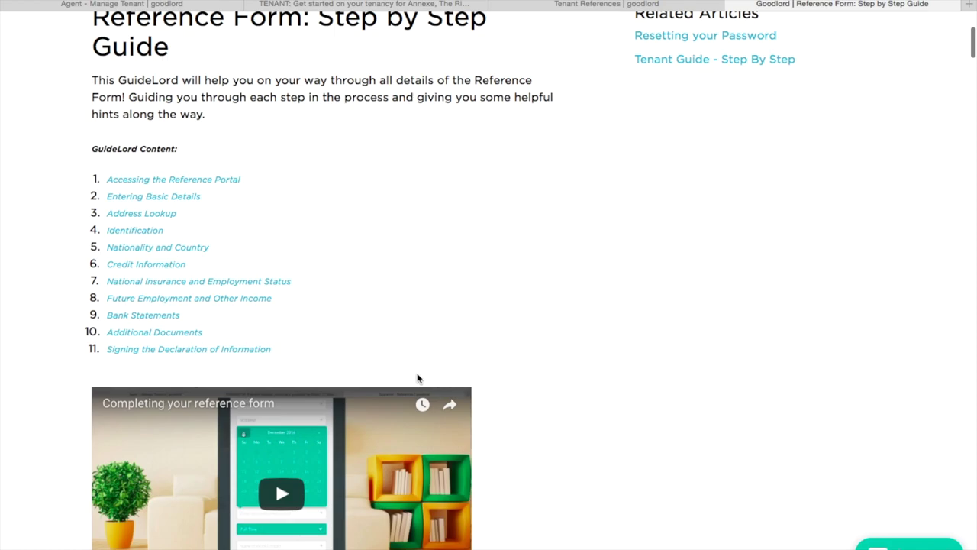
scroll(417, 377, "up", 4)
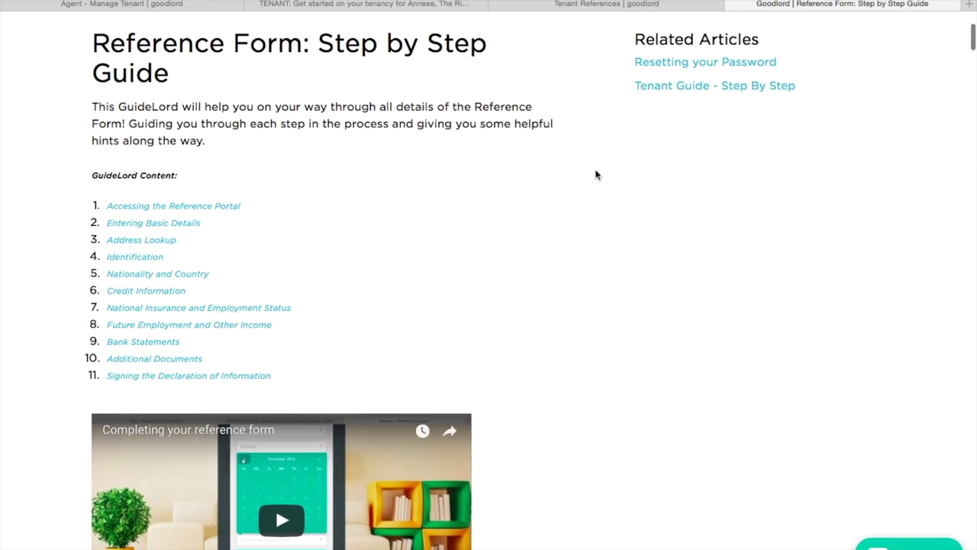
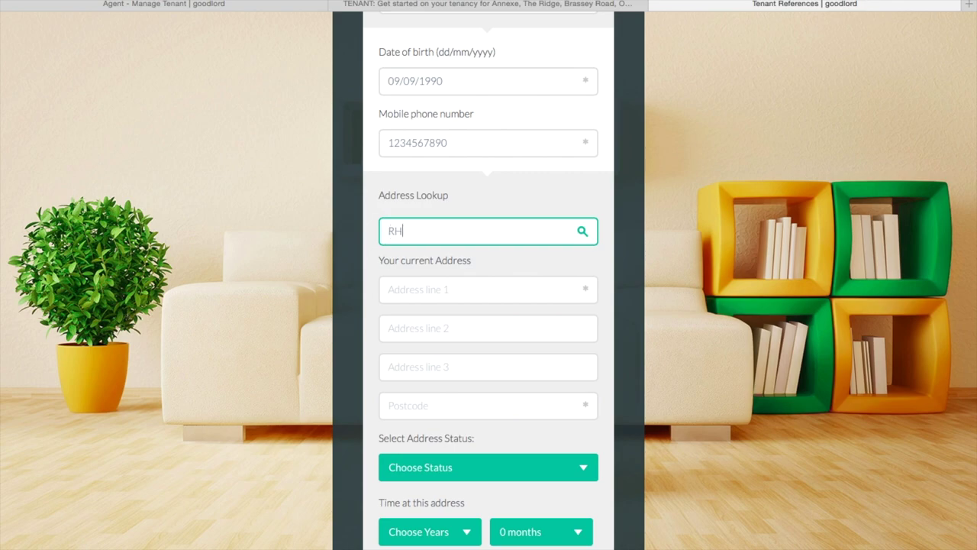
type("T")
left_click(475, 290)
left_click(475, 395)
scroll(689, 438, "down", 4)
left_click(496, 374)
left_click(473, 435)
scroll(770, 470, "down", 3)
- Set the address status to Rented Accommodation and enter the landlord's name, e-mail, phone and address
left_click(524, 233)
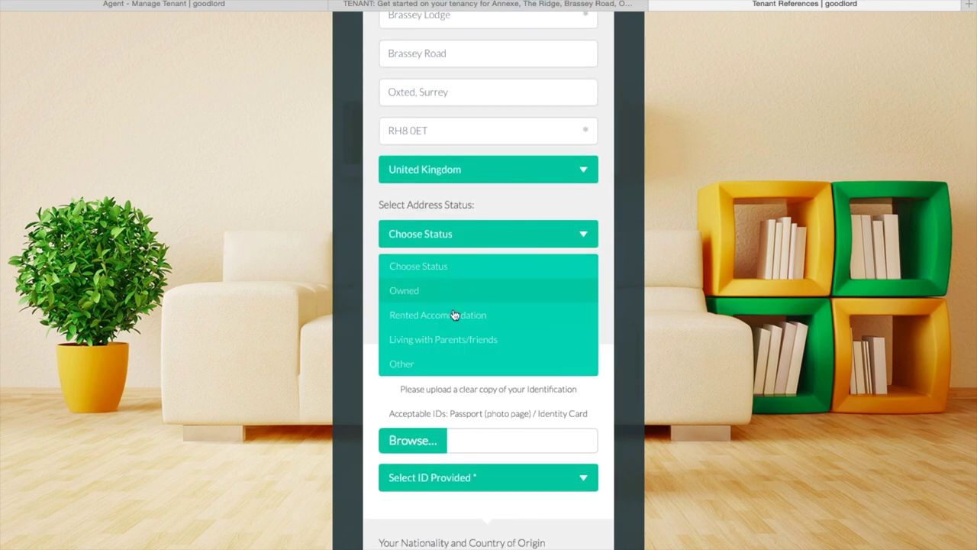
left_click(439, 291)
left_click(481, 235)
left_click(416, 312)
left_click(416, 304)
type("Mr")
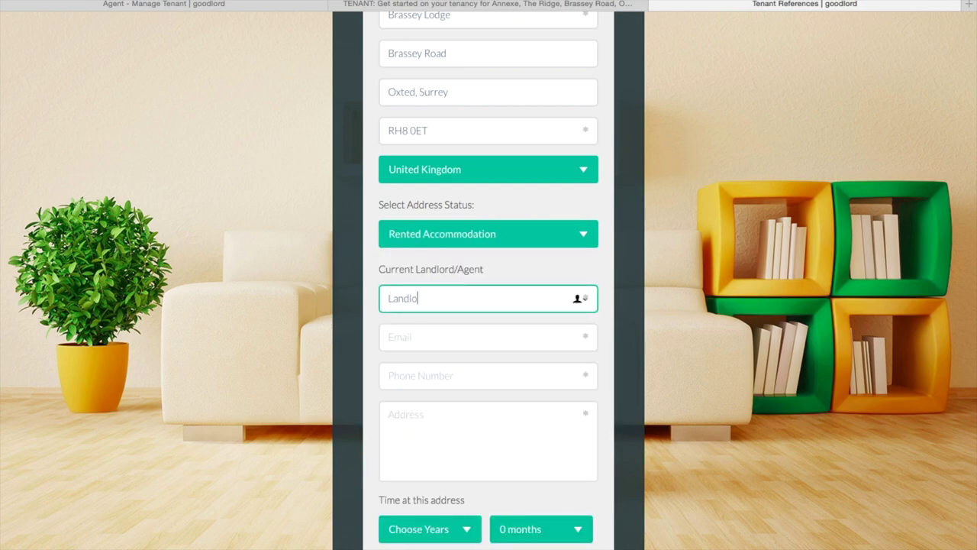
left_click(425, 334)
left_click(436, 376)
type("1234567890")
left_click(439, 427)
type("Address")
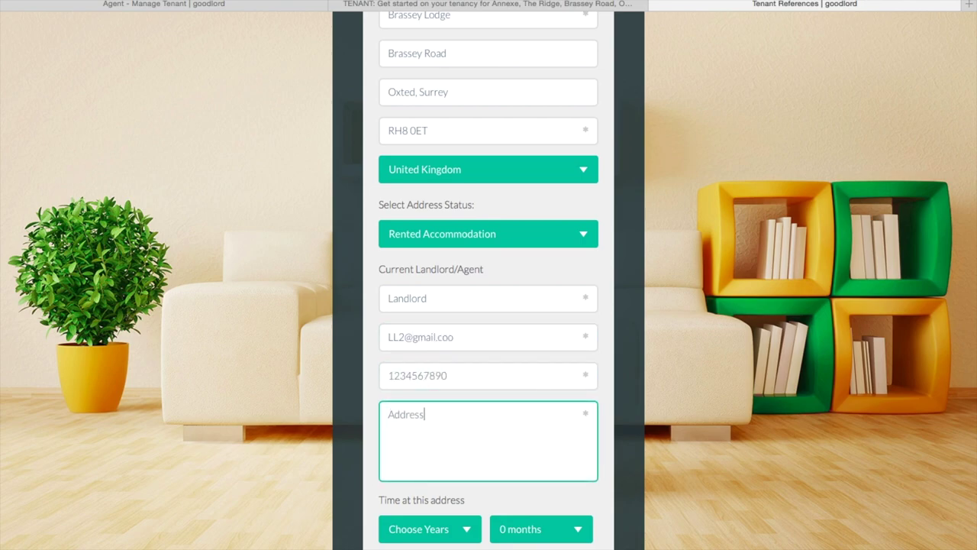
- Set the years lived at this address from the Choose Years list
scroll(708, 435, "down", 5)
left_click(452, 222)
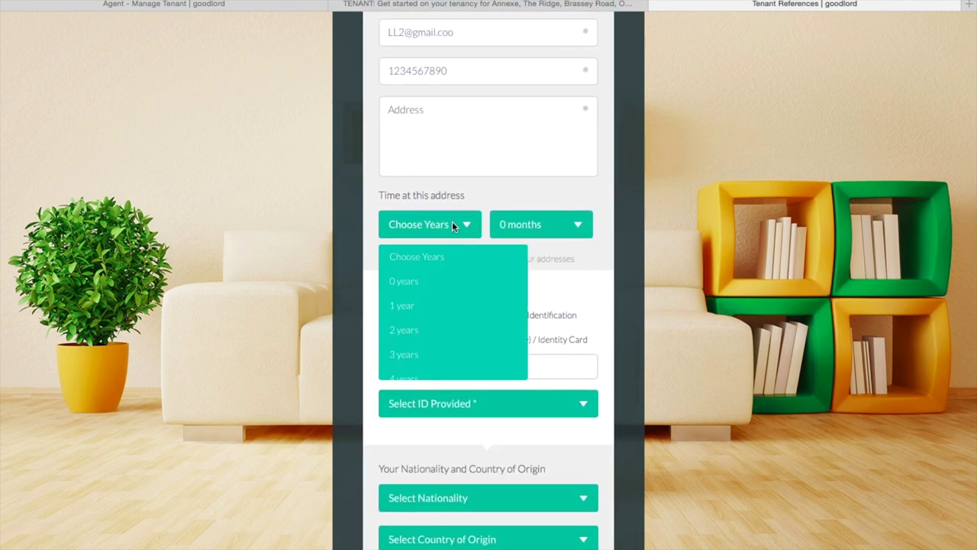
left_click(402, 330)
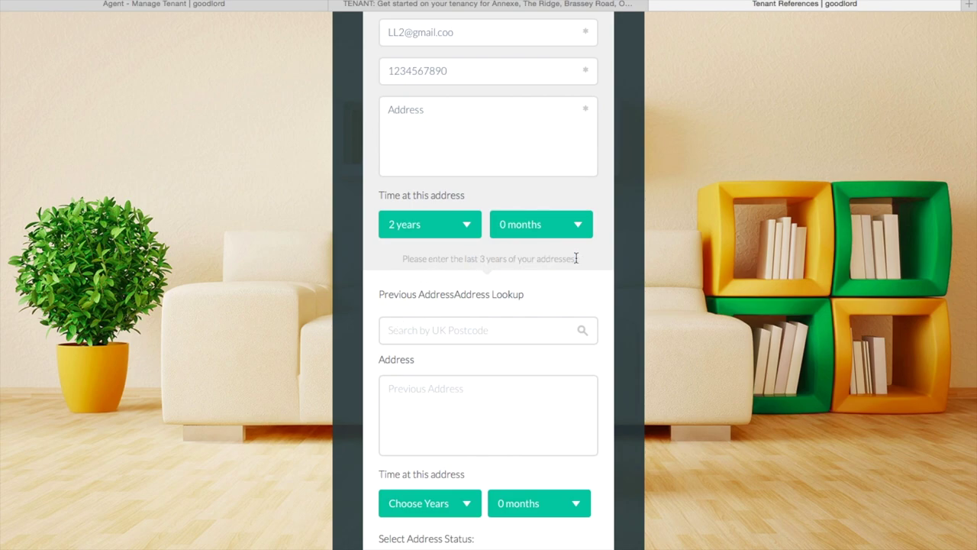
scroll(572, 255, "down", 1)
left_click(456, 148)
left_click(419, 291)
left_click(462, 149)
left_click(412, 281)
scroll(695, 338, "down", 6)
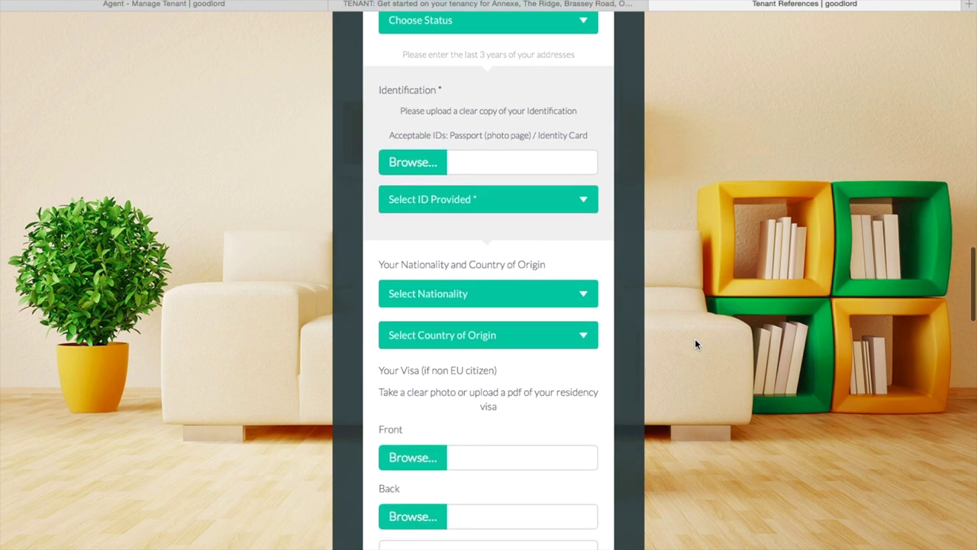
- Attach uk-passport-demo.jpg as the identification document and mark it as an ID Card
left_click(418, 158)
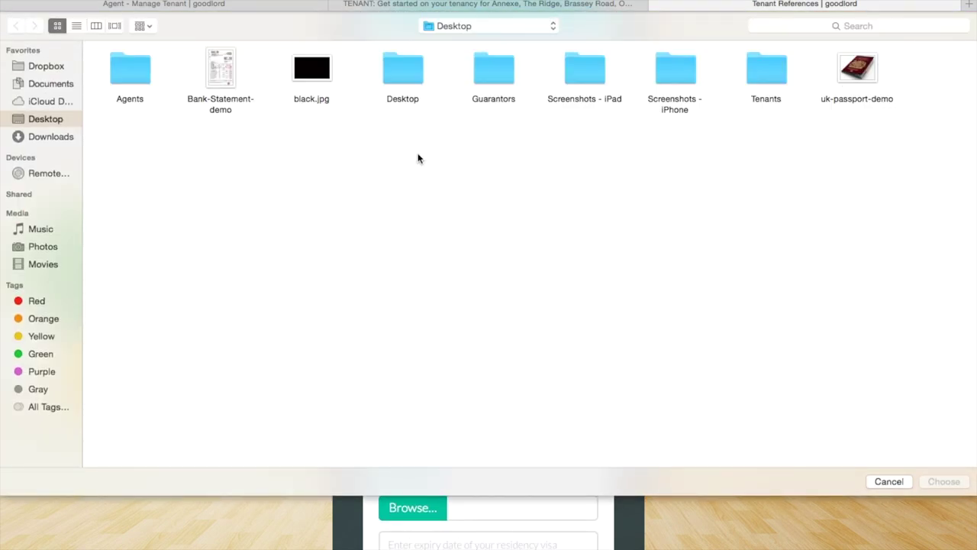
left_click(861, 84)
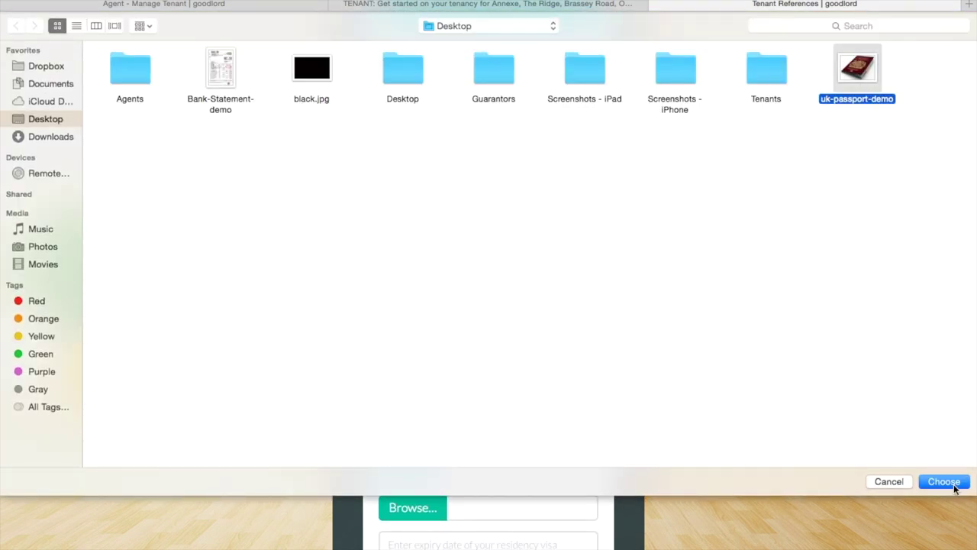
left_click(945, 482)
left_click(462, 190)
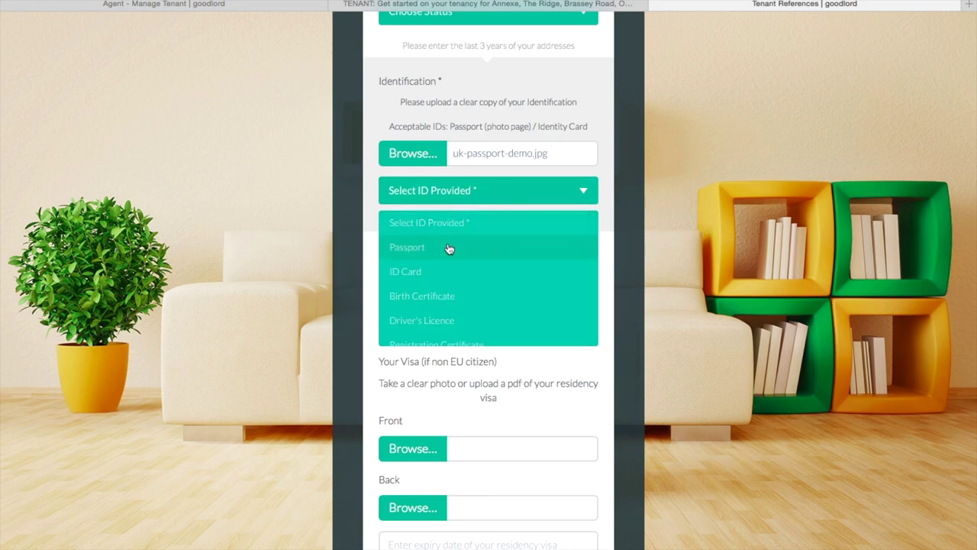
left_click(447, 271)
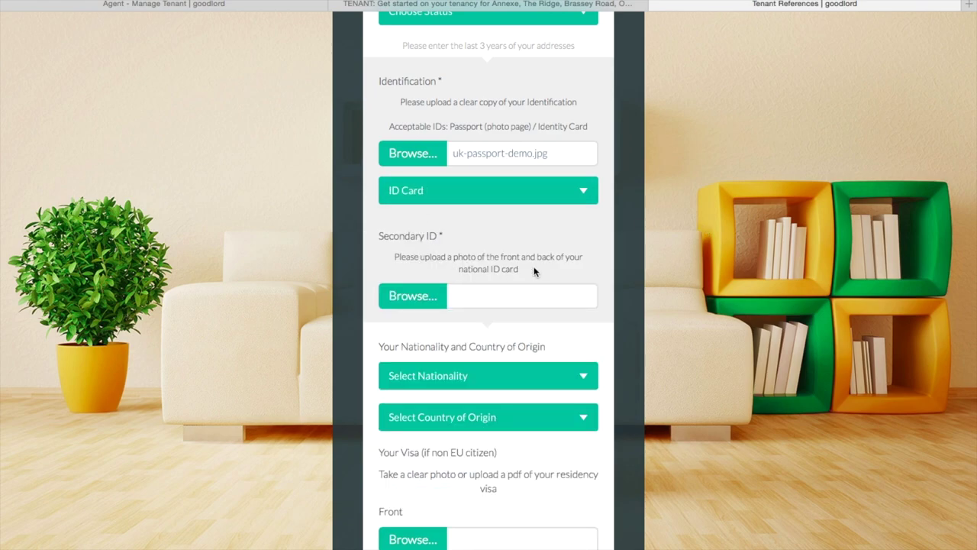
- Attach uk-passport-demo.jpg as the secondary ID
left_click(416, 295)
left_click(868, 68)
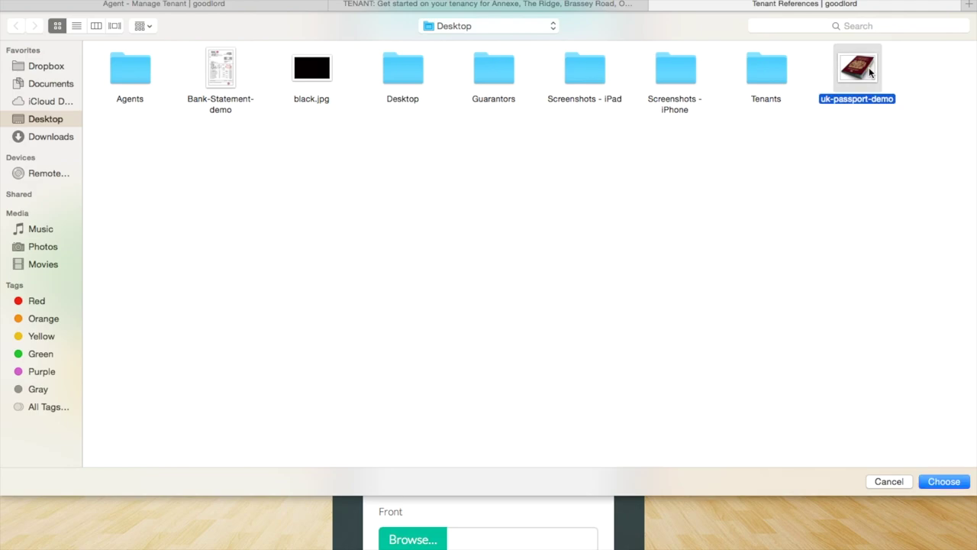
left_click(945, 482)
scroll(825, 389, "down", 3)
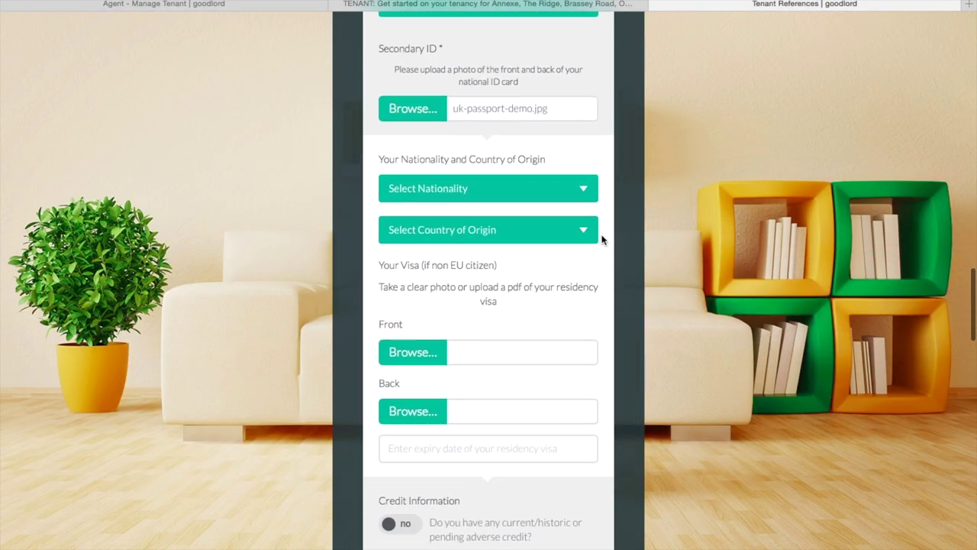
- Set nationality to British and country of origin to United Kingdom
left_click(580, 191)
left_click(492, 244)
left_click(548, 229)
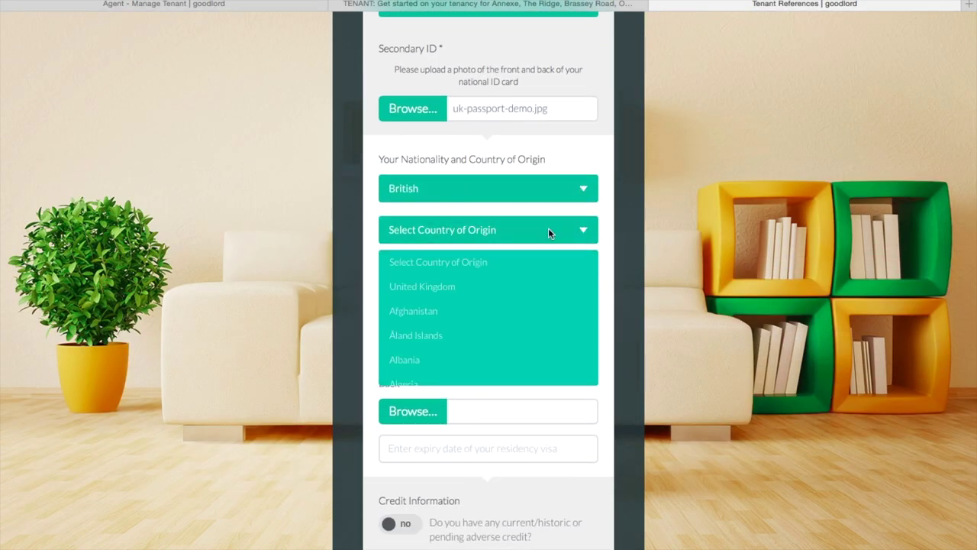
left_click(492, 289)
scroll(693, 350, "down", 3)
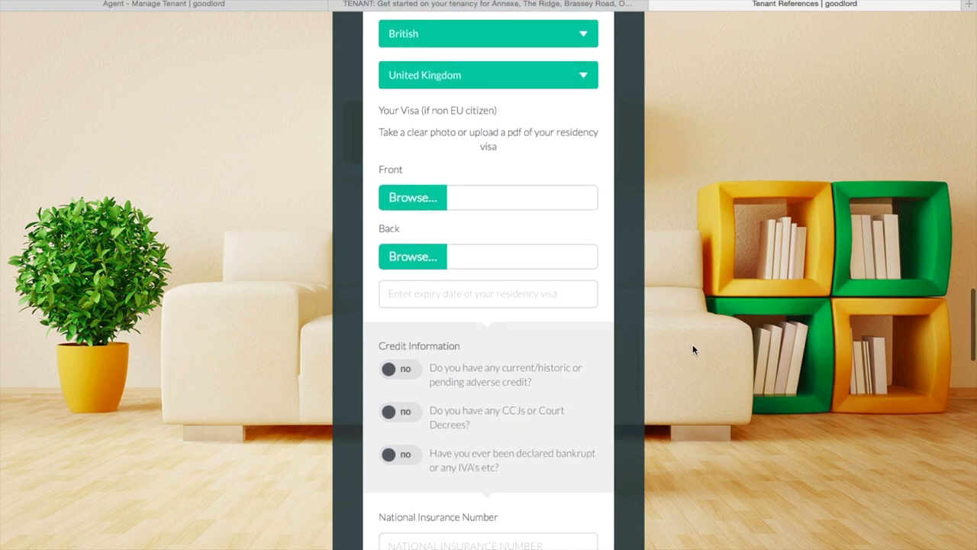
scroll(745, 324, "down", 5)
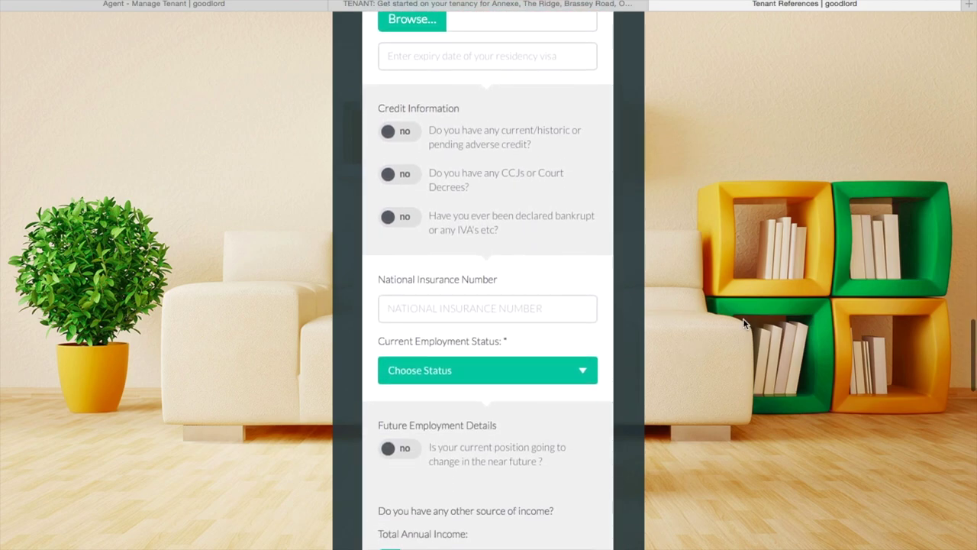
- Leave adverse credit at no and enter the tenant's National Insurance number
left_click(413, 87)
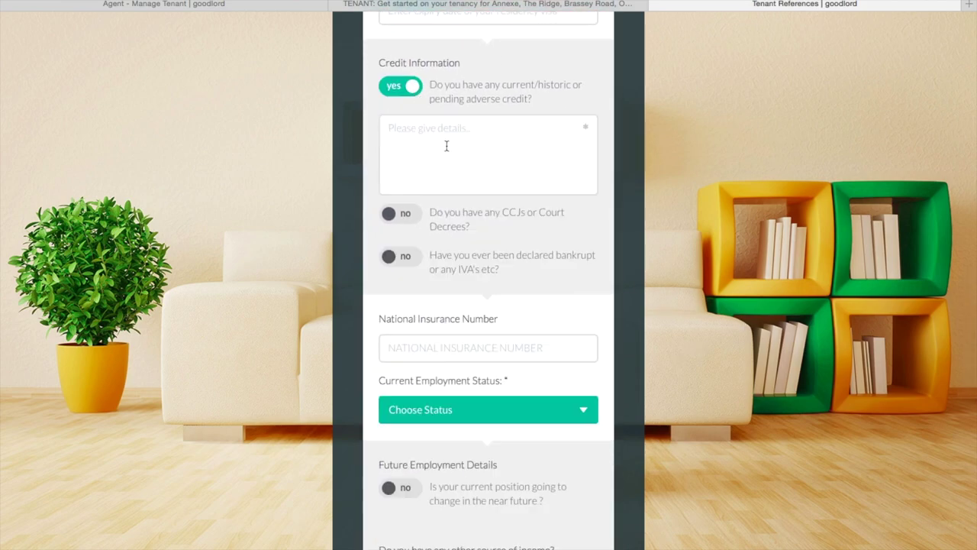
left_click(400, 96)
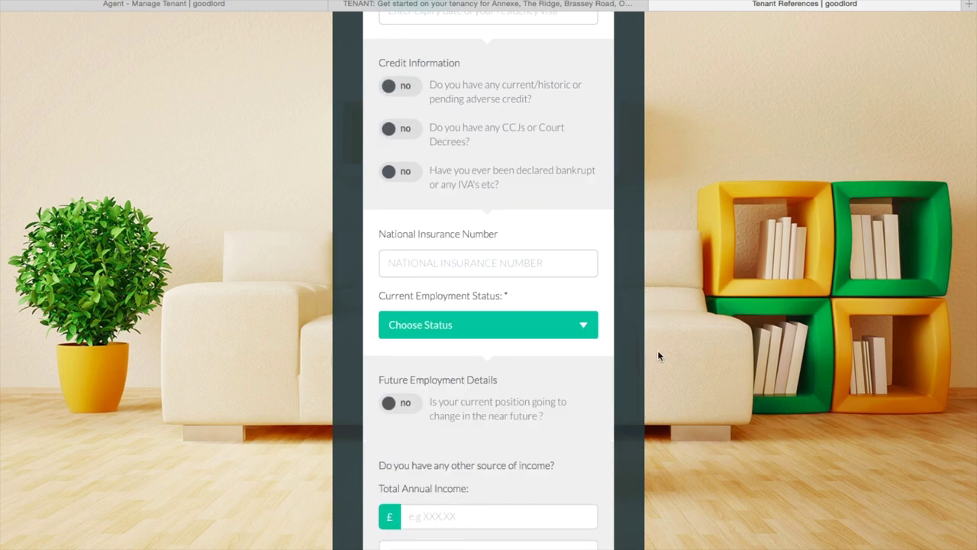
scroll(658, 352, "down", 2)
left_click(396, 161)
type("AA111111A")
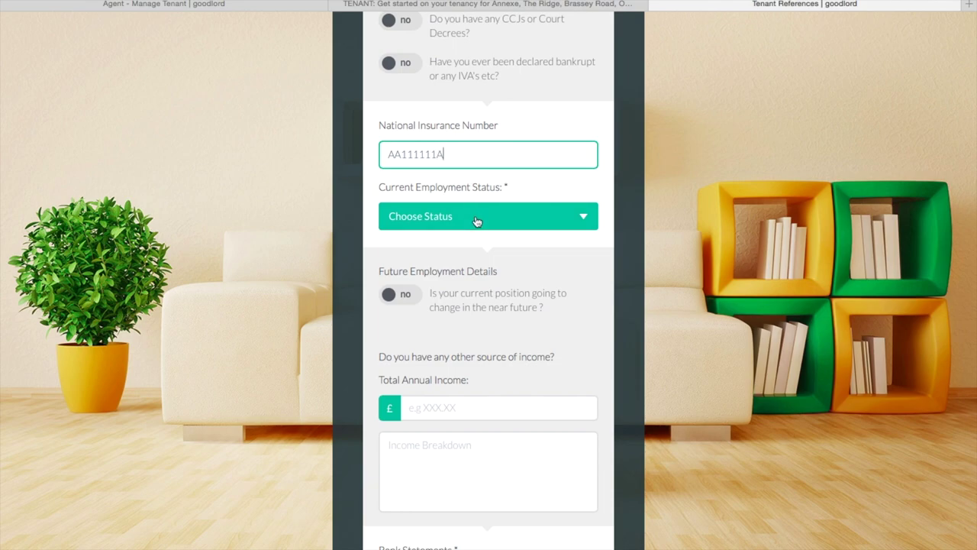
- Set the current employment status to Employed
left_click(475, 217)
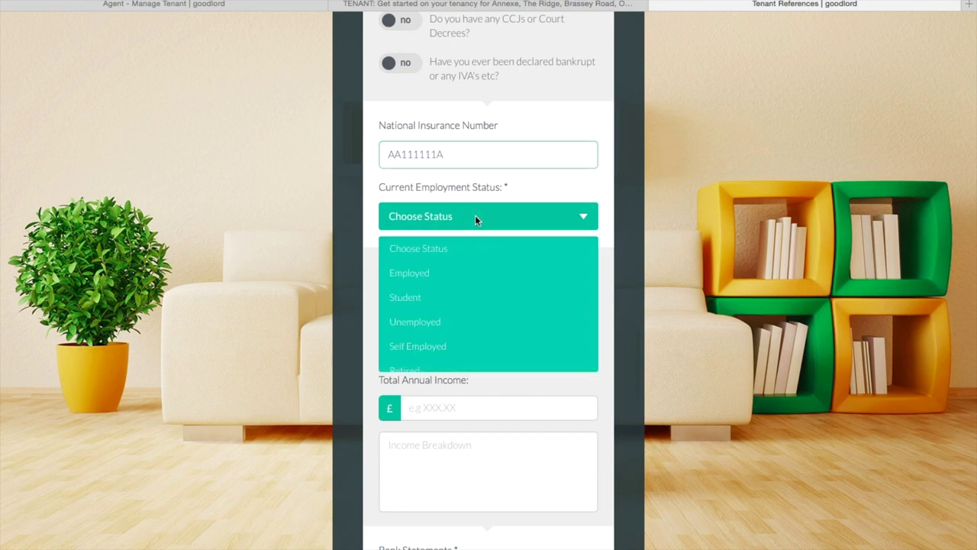
scroll(441, 322, "up", 1)
scroll(440, 323, "down", 5)
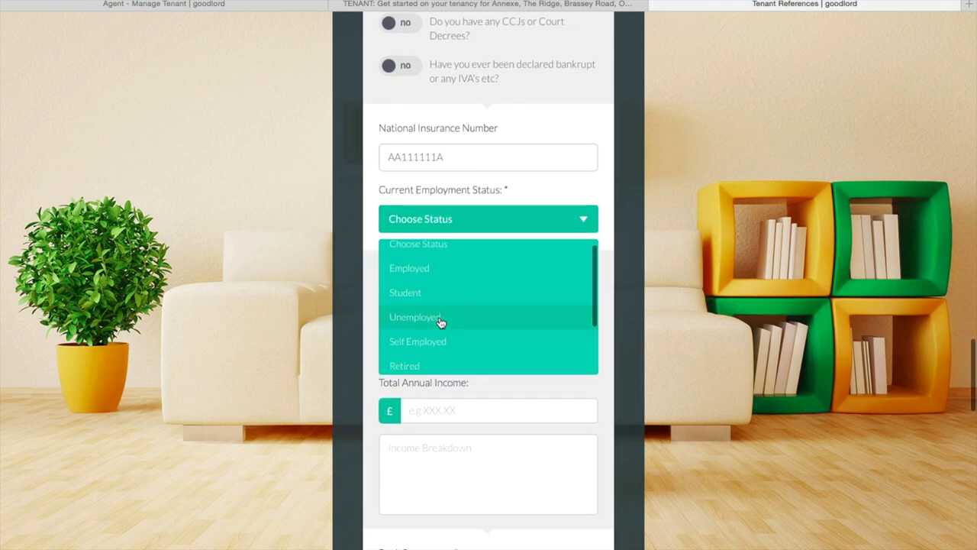
scroll(441, 322, "up", 4)
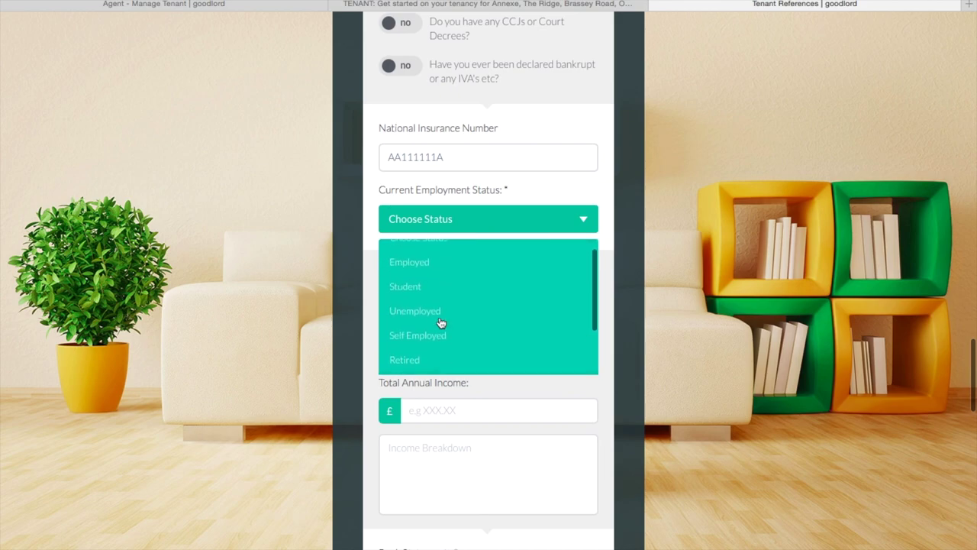
left_click(410, 276)
scroll(649, 298, "down", 4)
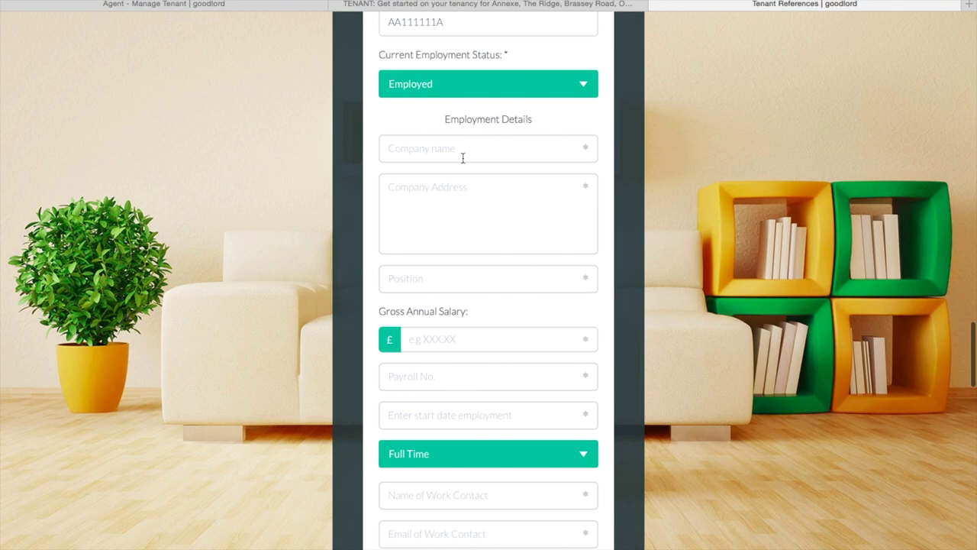
- Enter company Fun city, company address Fun town and position Fun Manager
left_click(460, 154)
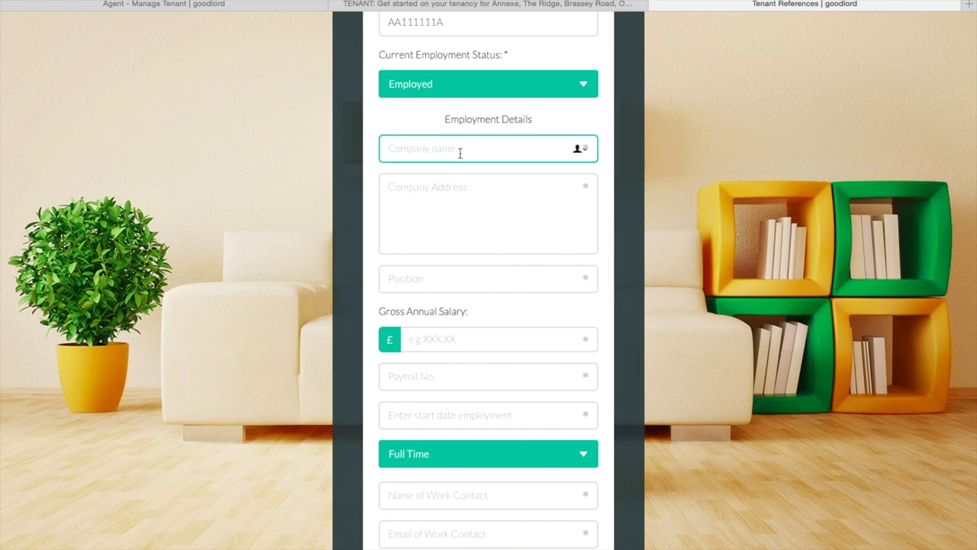
type("Fun city")
left_click(481, 212)
type("F")
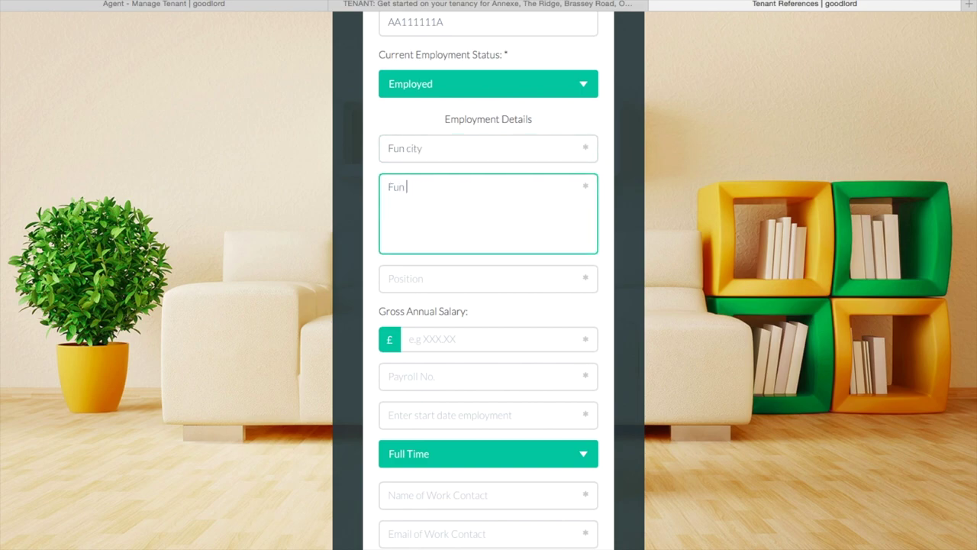
left_click(502, 280)
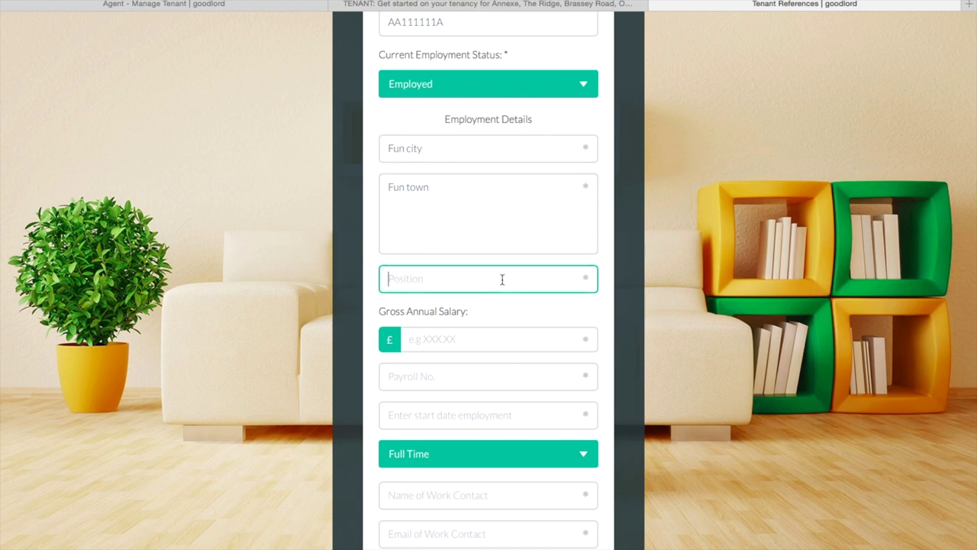
type("Fun Manager")
scroll(725, 326, "down", 5)
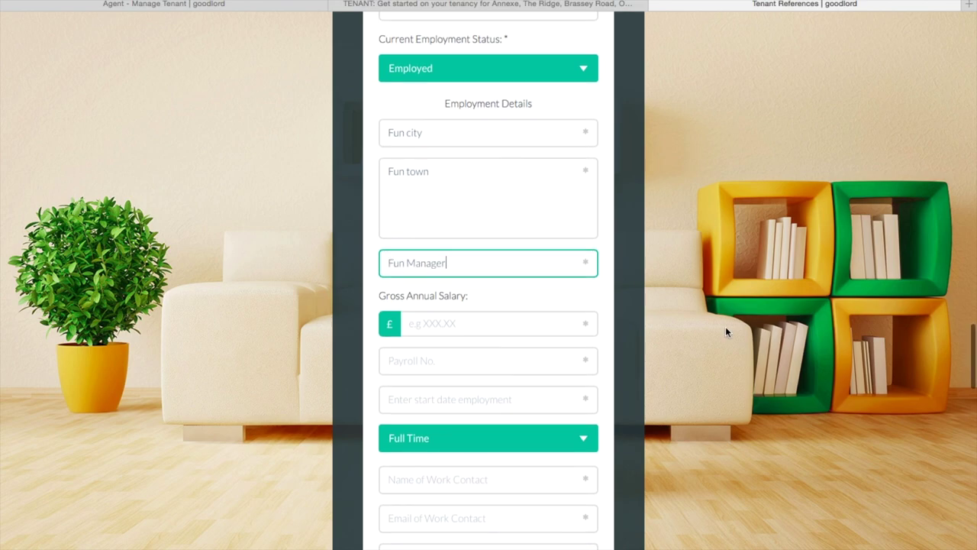
- Enter a gross annual salary of 50000, removing the comma to clear the format error
left_click(452, 156)
type("50000")
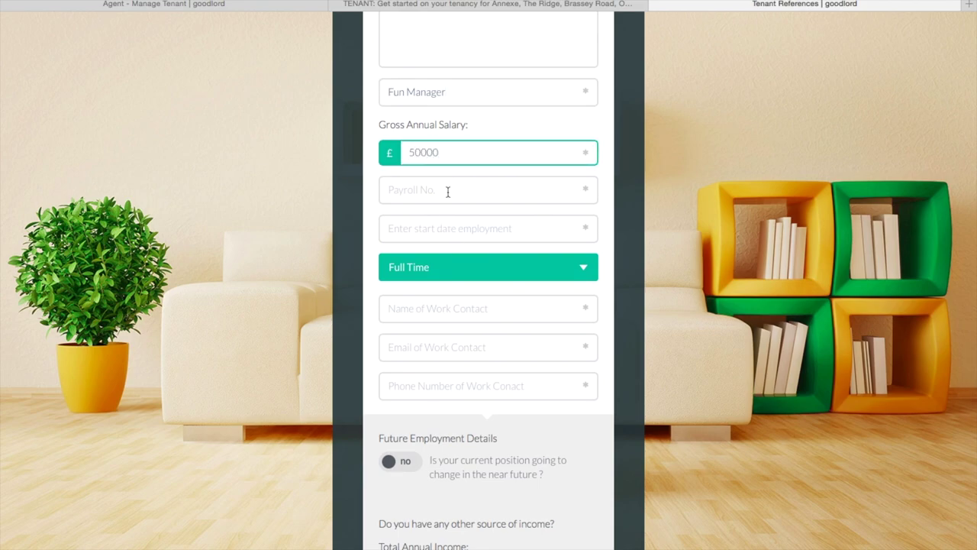
left_click(448, 191)
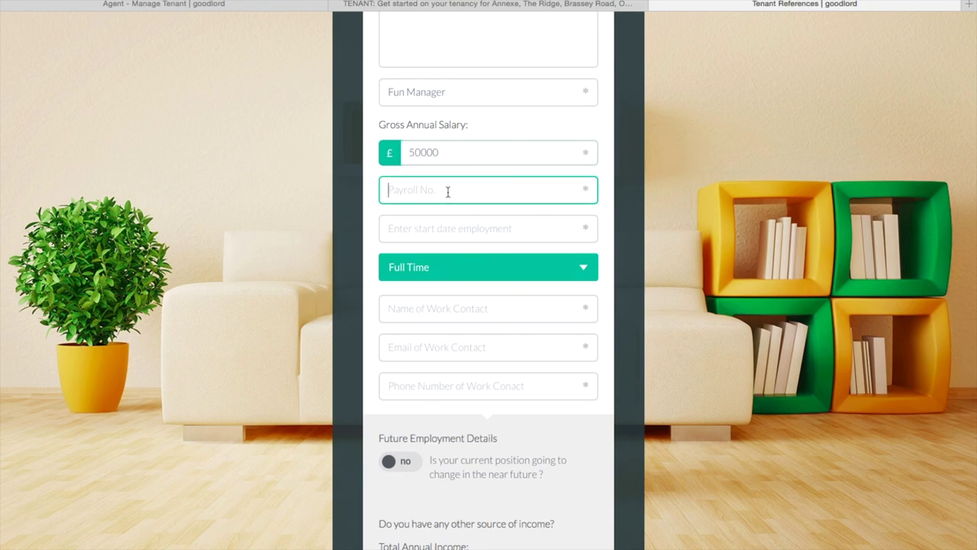
left_click(420, 155)
type(",")
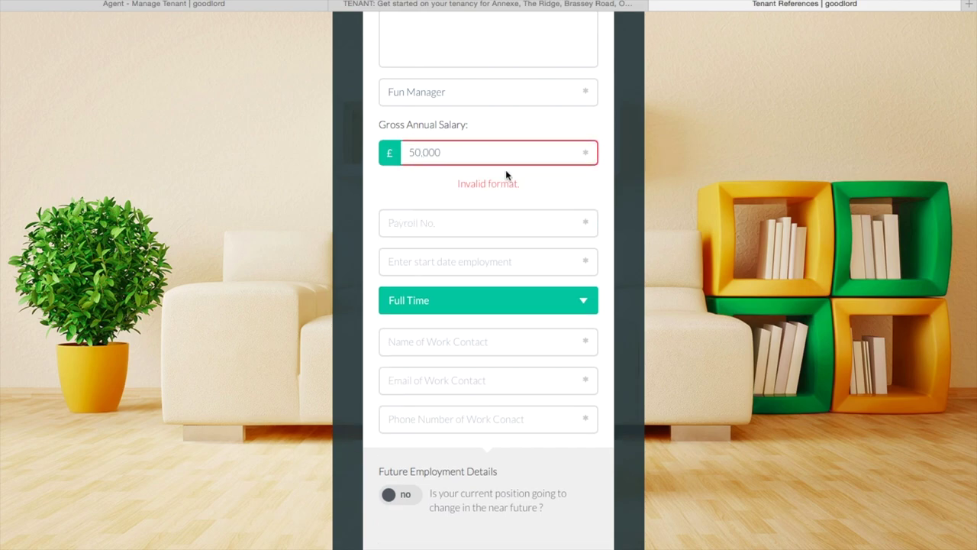
left_click_drag(458, 184, 516, 183)
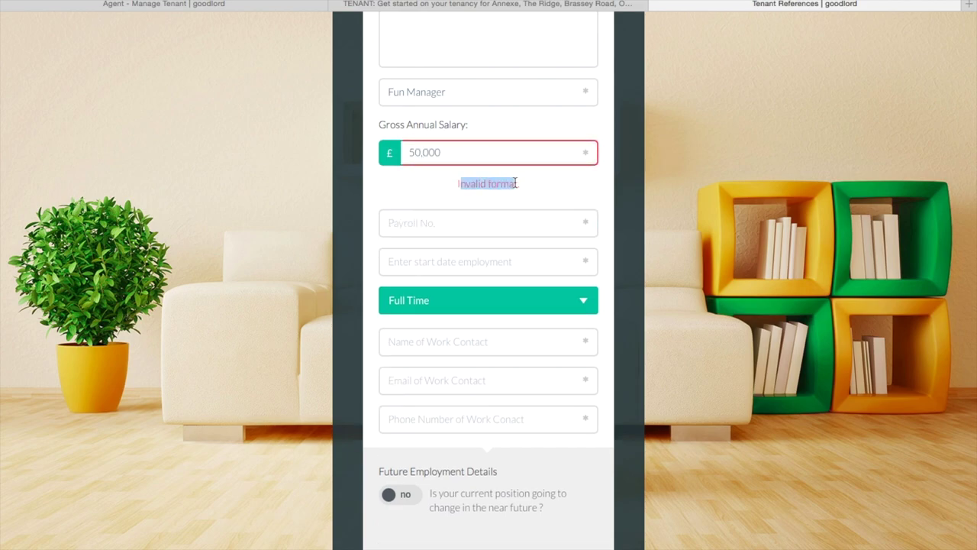
left_click(424, 152)
key("BackSpace")
left_click(424, 187)
- Enter payroll number 1 and set the employment start date to 1 May 2010
type("1")
left_click(425, 228)
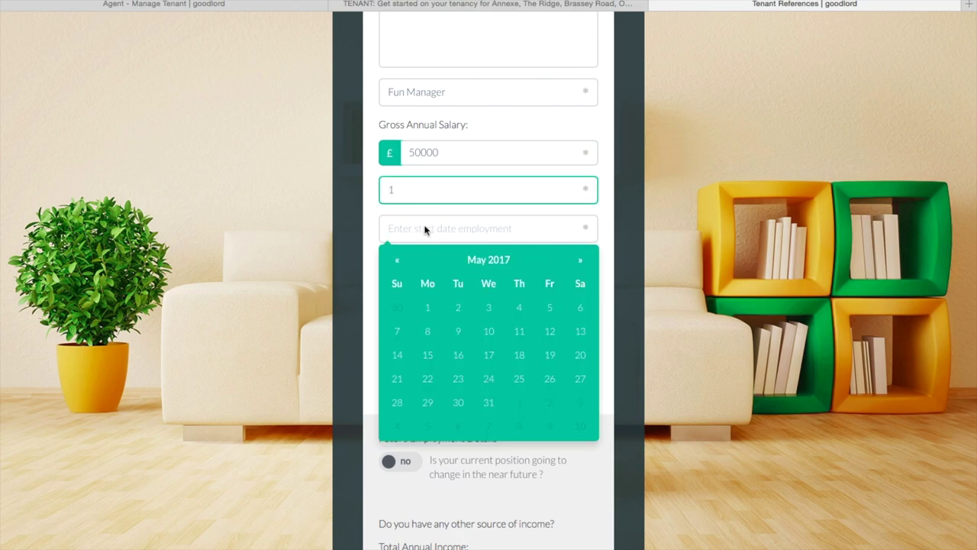
left_click(397, 261)
left_click(399, 263)
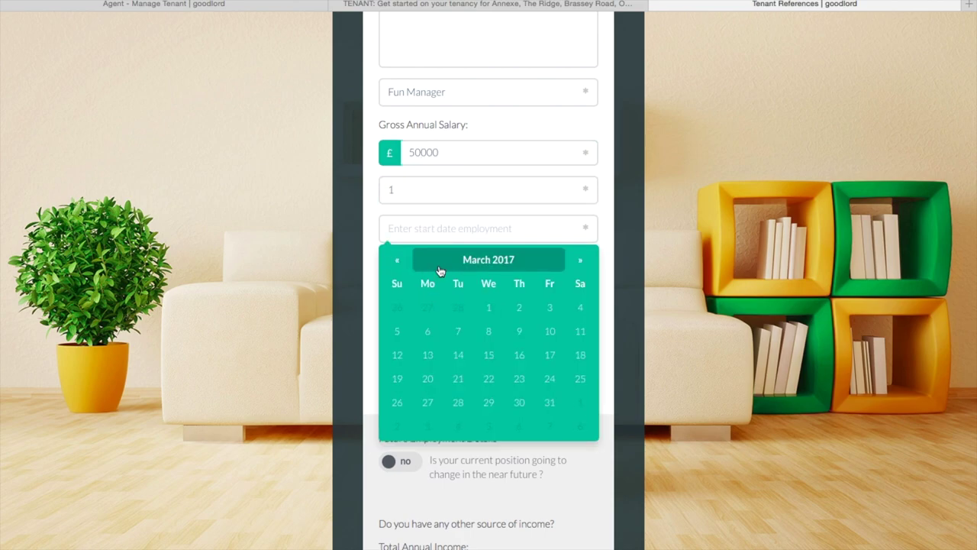
left_click(472, 268)
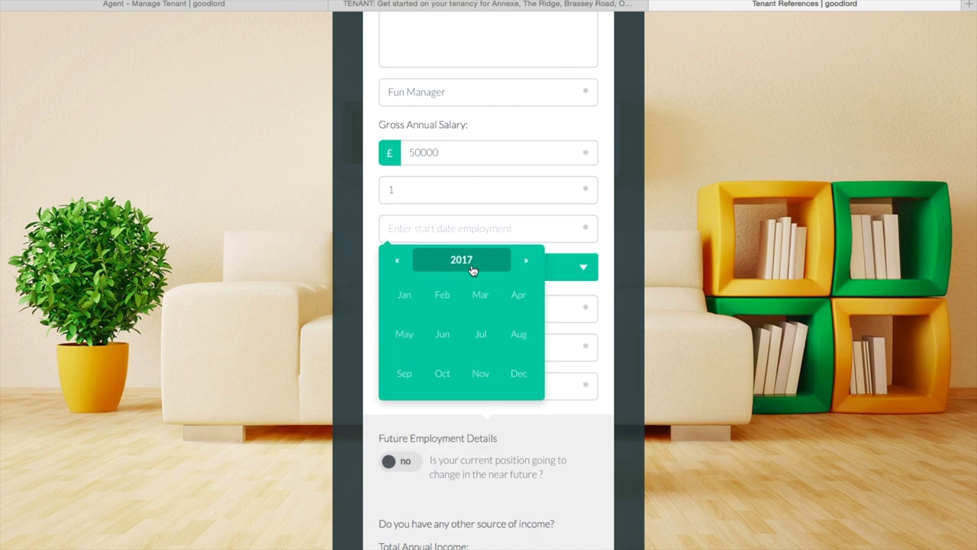
left_click(397, 261)
left_click(429, 271)
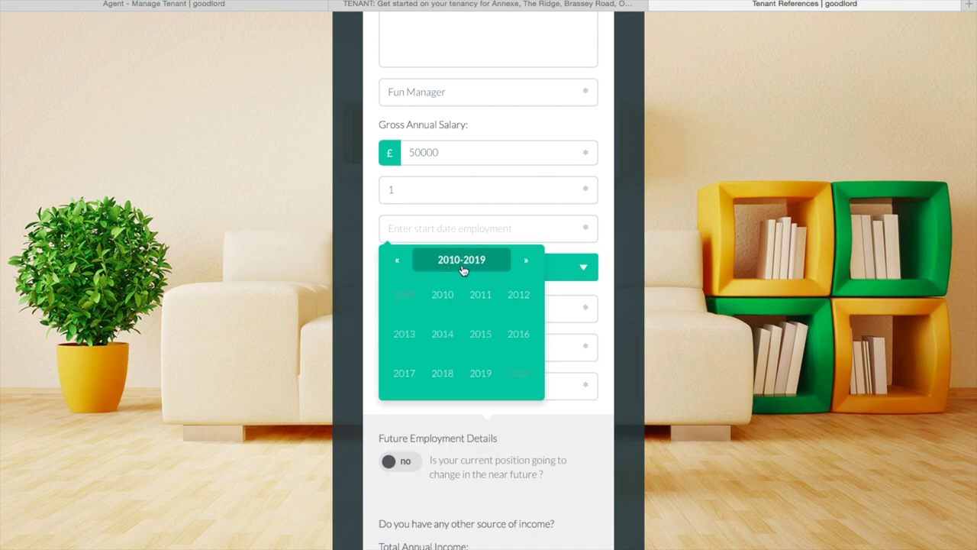
left_click(402, 264)
left_click(525, 259)
left_click(526, 259)
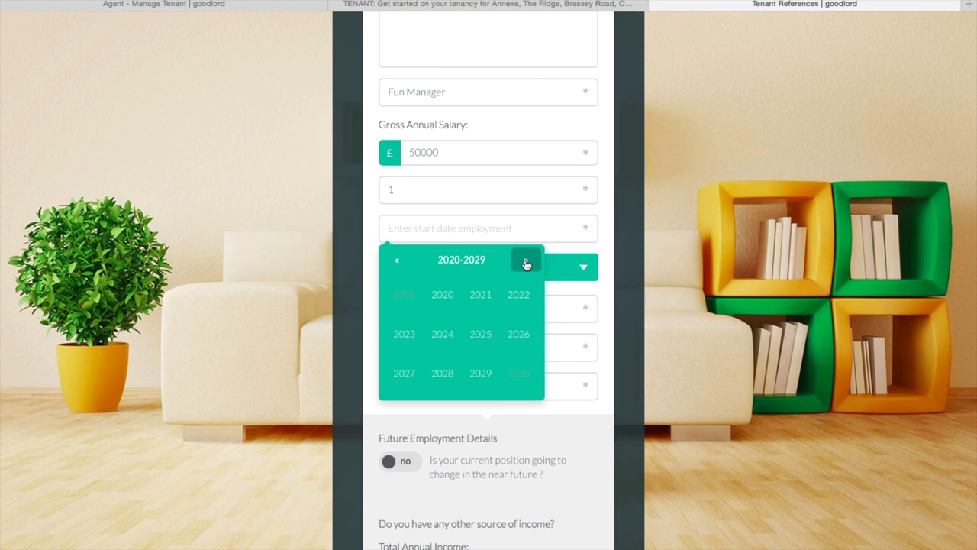
left_click(405, 265)
left_click(446, 298)
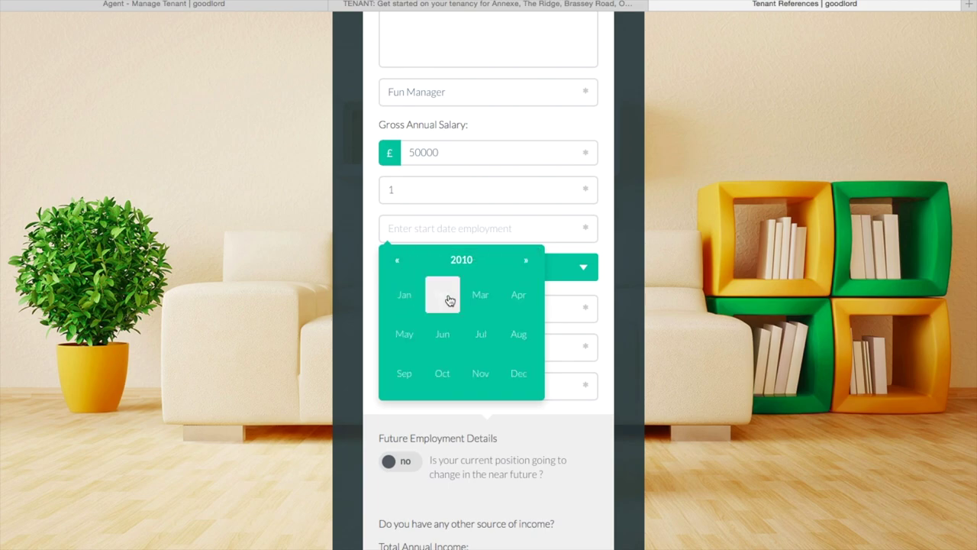
left_click(405, 333)
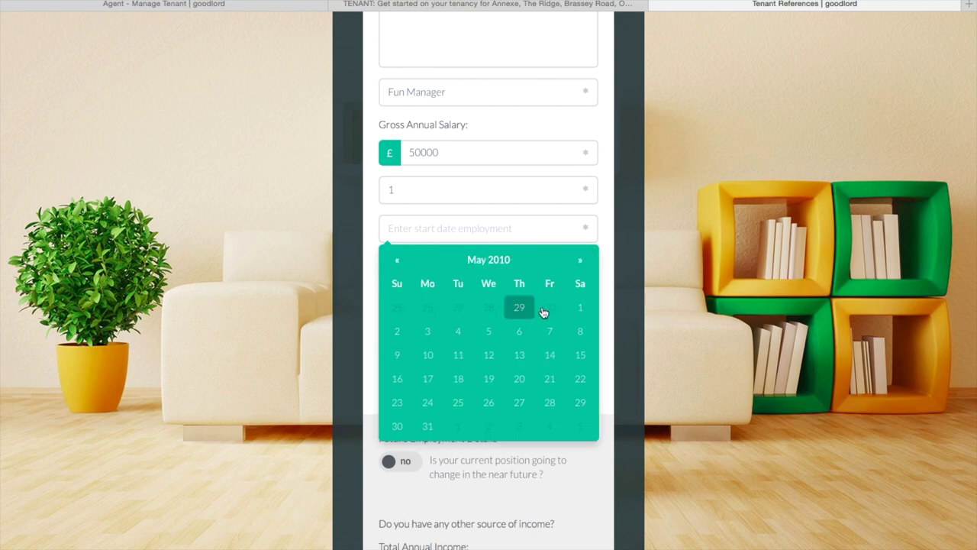
left_click(580, 307)
scroll(674, 332, "down", 2)
- Enter the work contact's name, e-mail and phone number
left_click(473, 213)
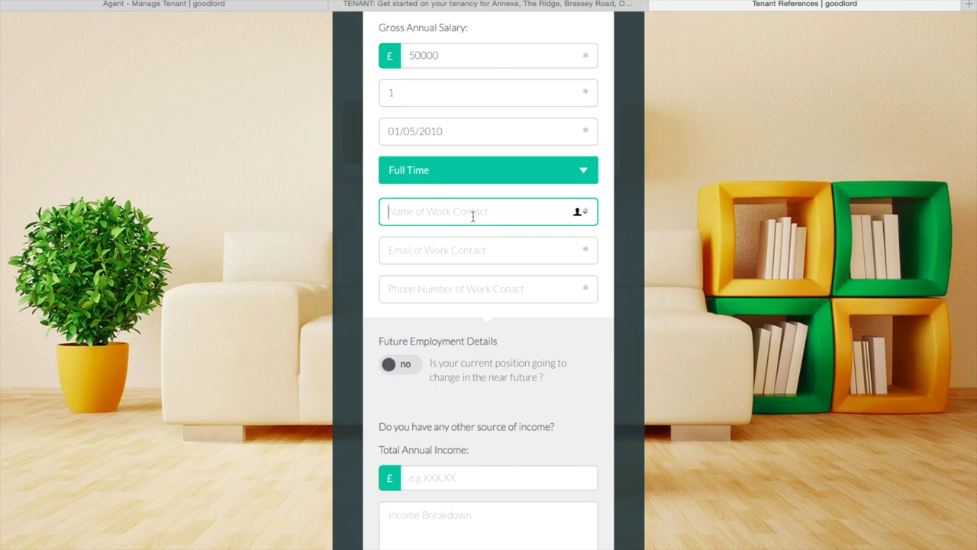
type("Mr Em")
left_click(476, 254)
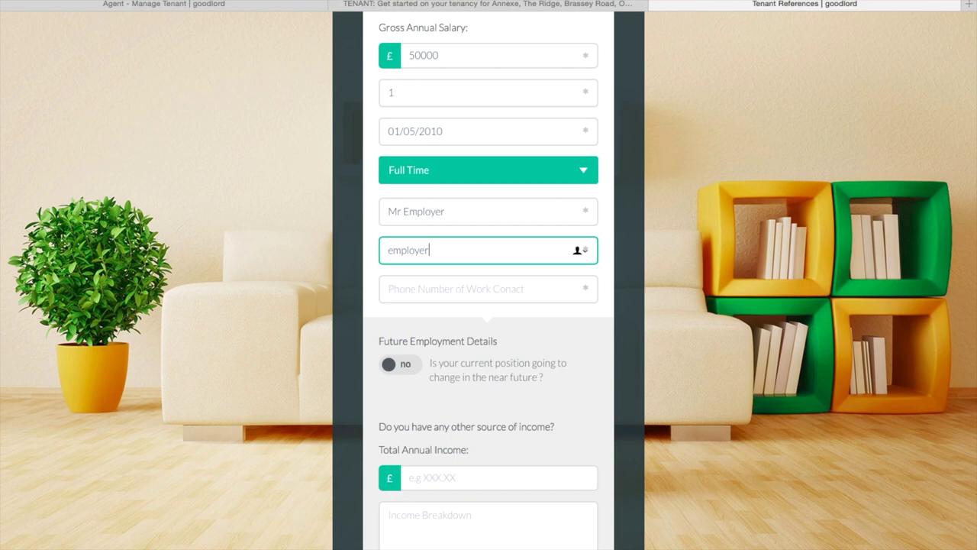
key("Tab")
type("1234567890")
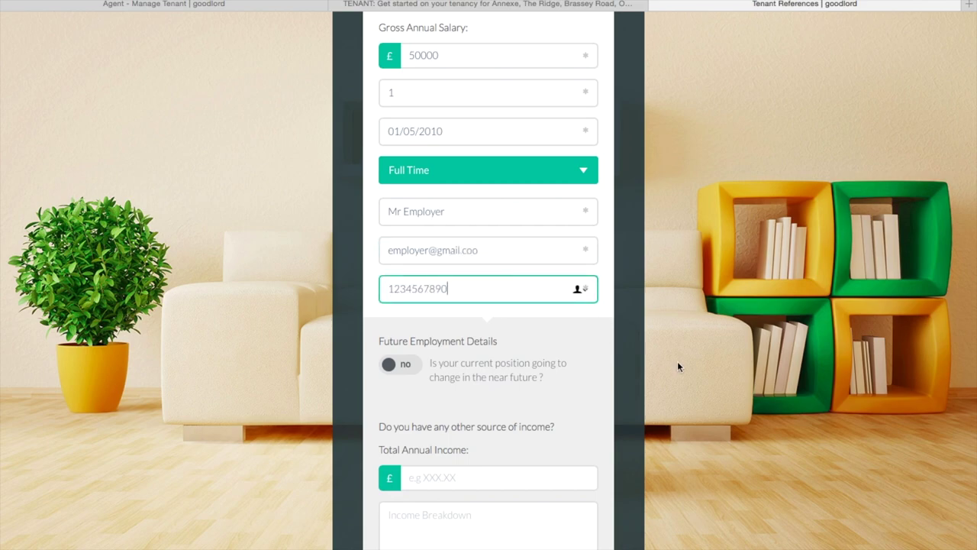
- Leave the upcoming employment change at no and start choosing a bank statement file
scroll(677, 361, "down", 4)
left_click(404, 116)
left_click(455, 188)
left_click(423, 243)
left_click(405, 116)
left_click(439, 229)
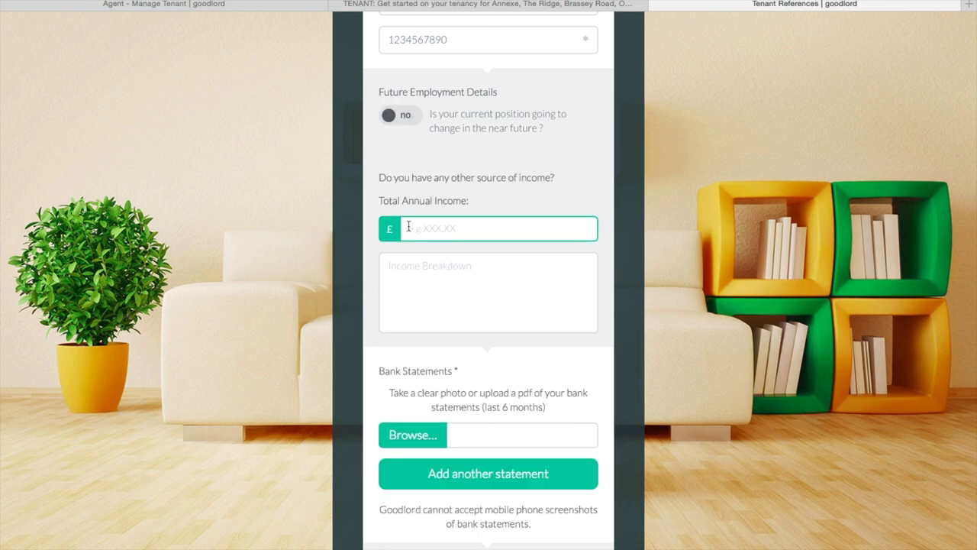
scroll(440, 229, "down", 3)
left_click(402, 219)
- Attach Bank-Statement-demo.jpg as two separate bank statements
left_click(221, 87)
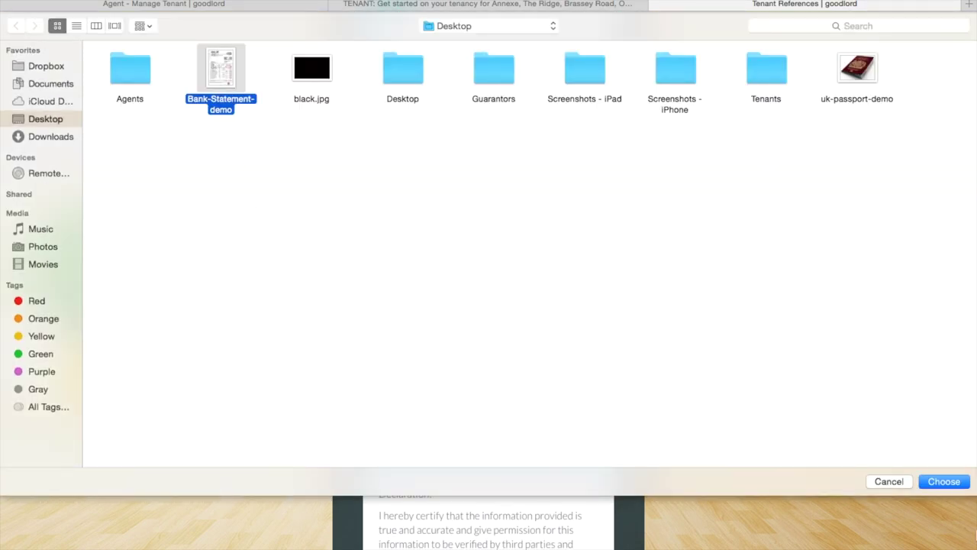
left_click(944, 481)
scroll(787, 438, "down", 2)
left_click(569, 129)
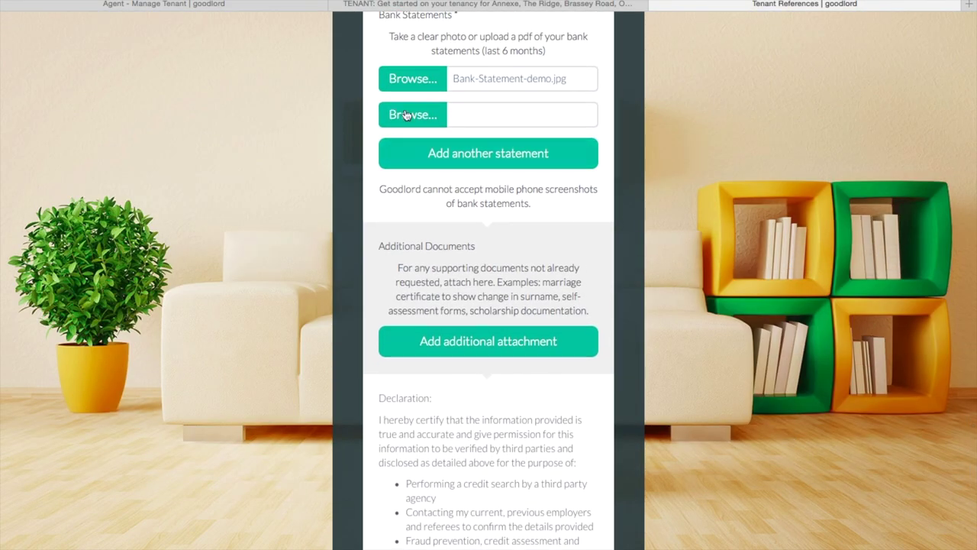
left_click(404, 114)
left_click(221, 73)
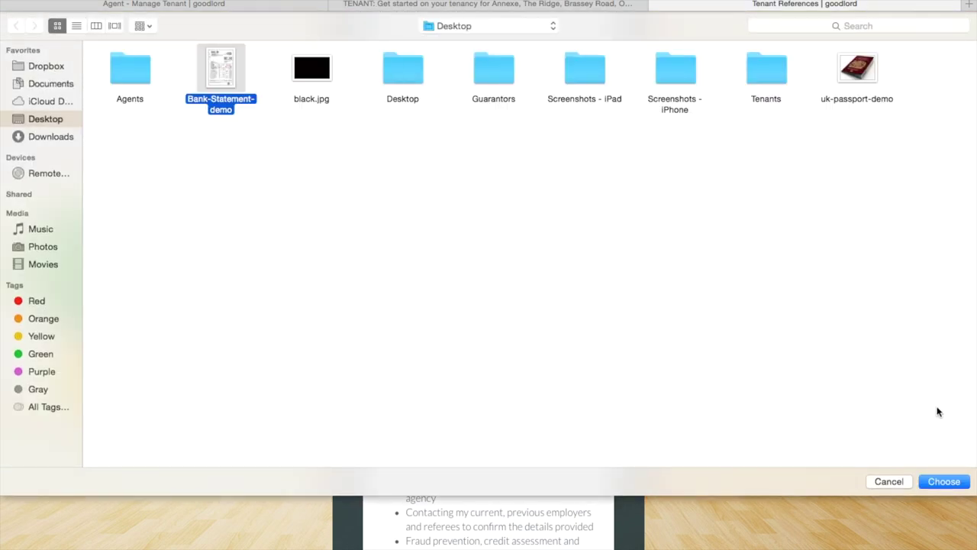
left_click(944, 481)
- Draw a signature for the declaration and submit the references form
scroll(771, 435, "down", 3)
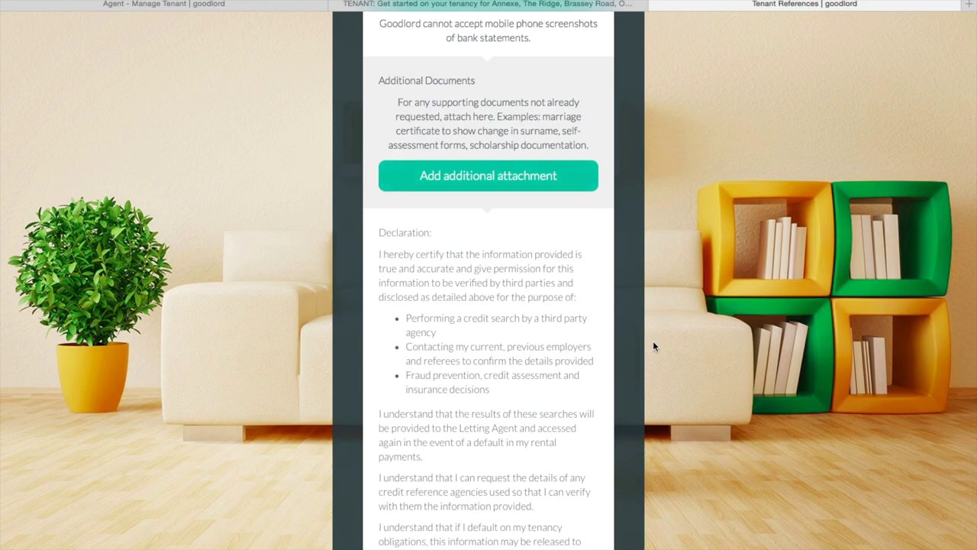
scroll(503, 174, "down", 3)
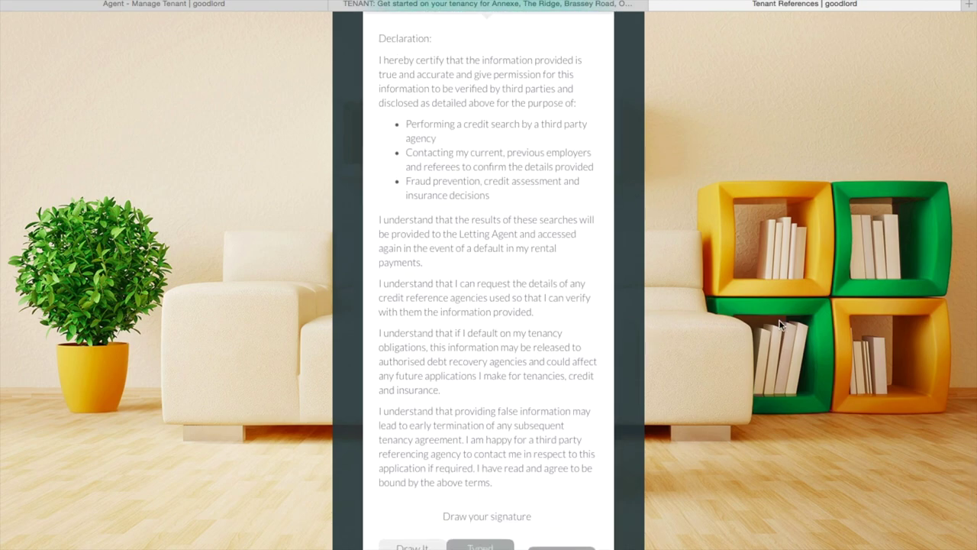
scroll(771, 340, "down", 5)
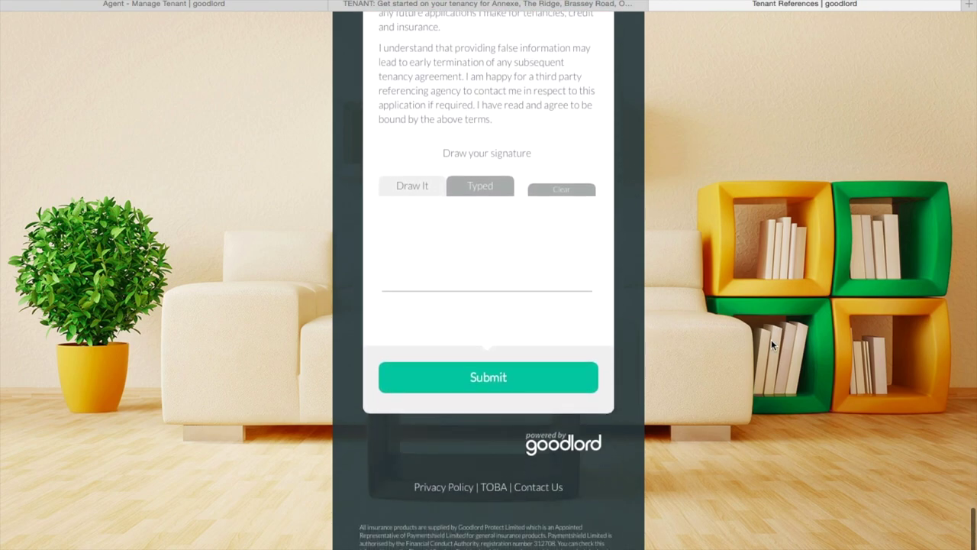
mouse_move(428, 236)
left_mouse_down()
mouse_move(444, 258)
mouse_move(471, 260)
left_mouse_up()
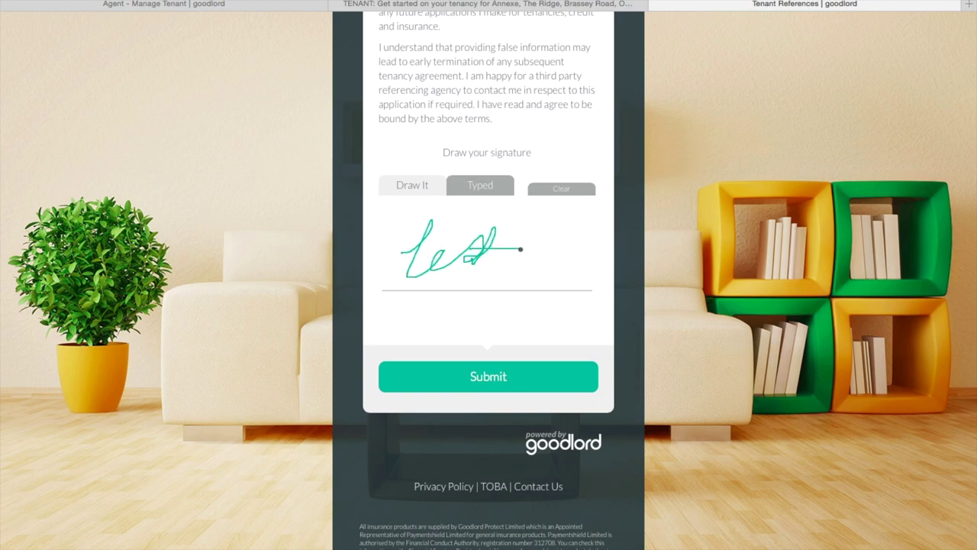
left_click_drag(402, 250, 461, 238)
left_click(489, 378)
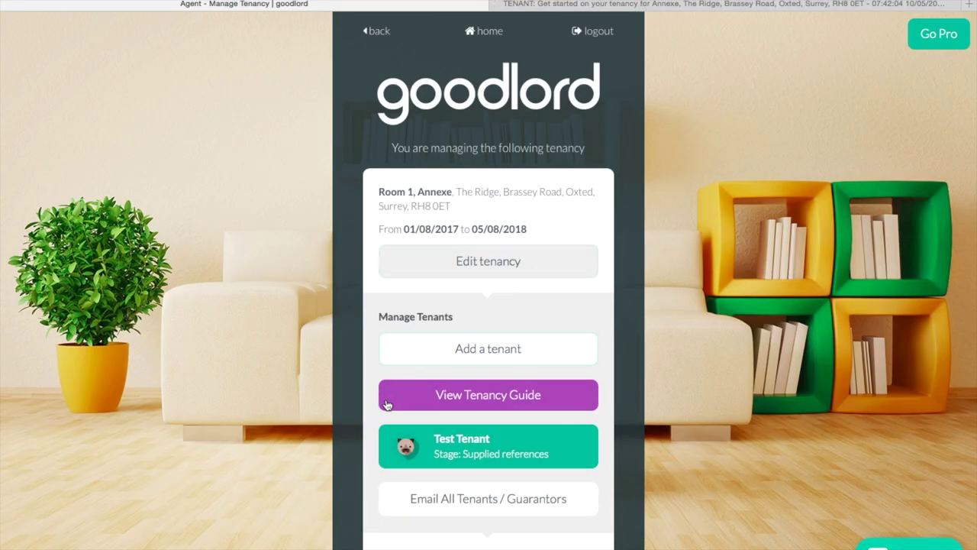
- Open the tenant's details and view their first photo ID
left_click(454, 457)
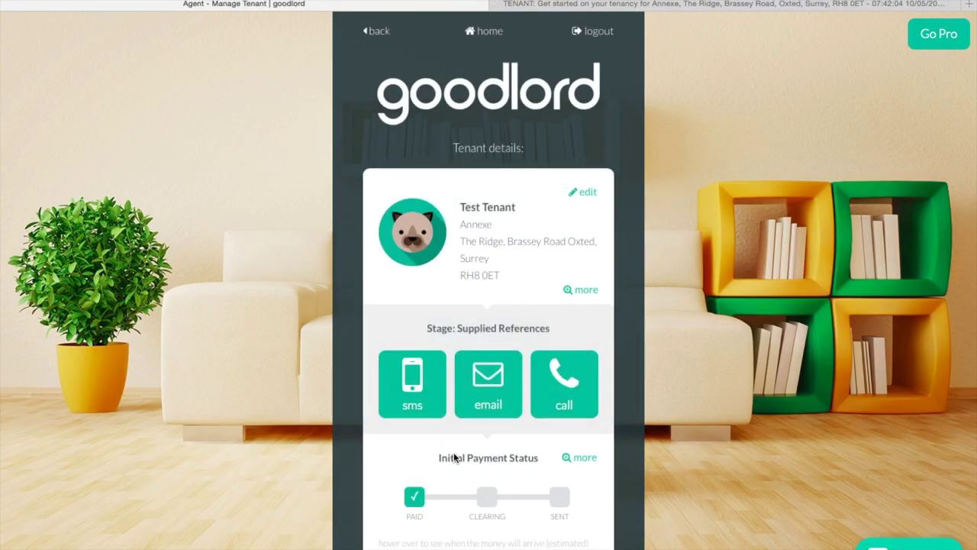
scroll(661, 472, "down", 2)
scroll(661, 472, "down", 4)
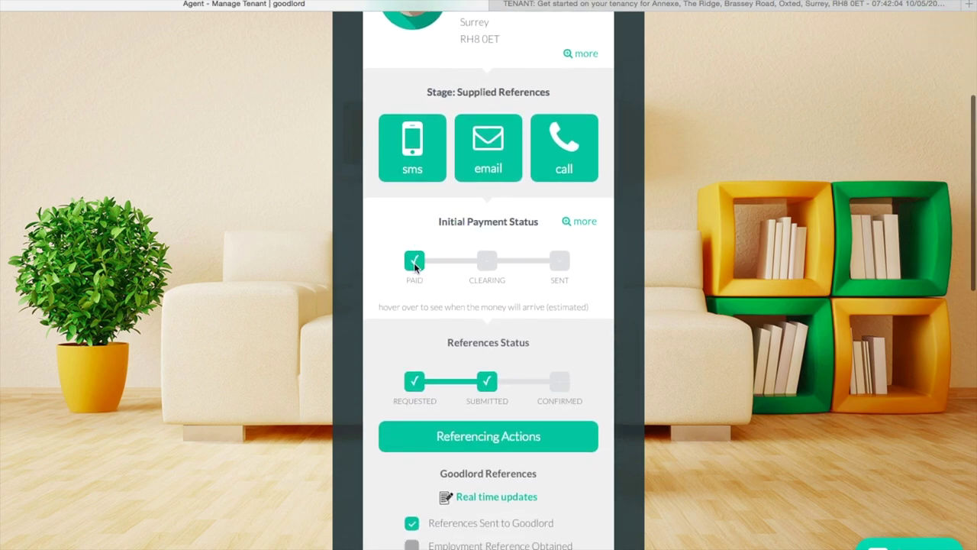
scroll(668, 370, "down", 3)
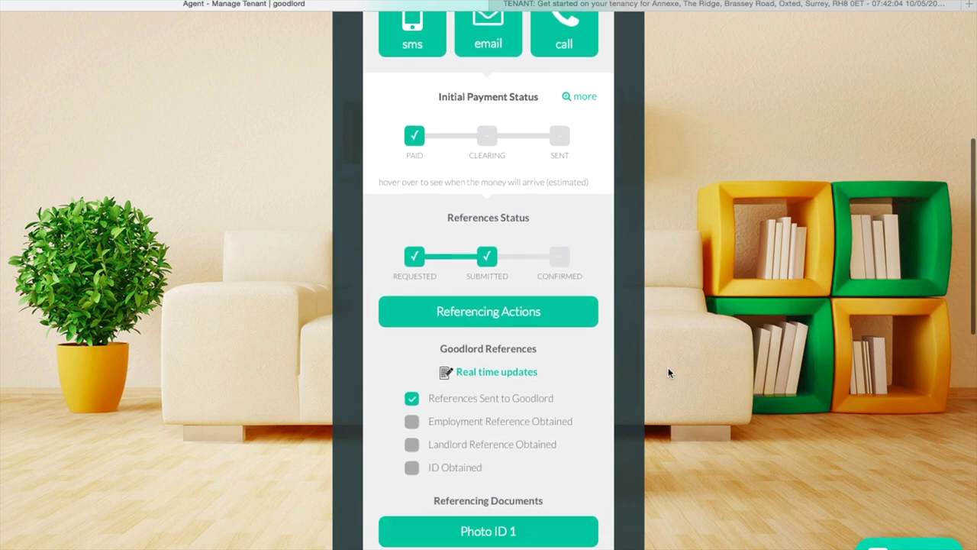
scroll(668, 367, "down", 5)
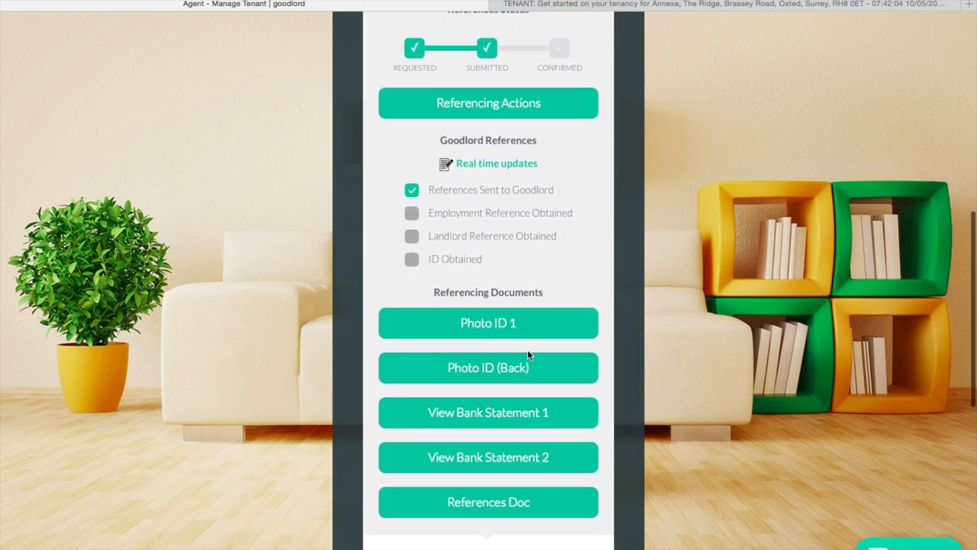
left_click(487, 333)
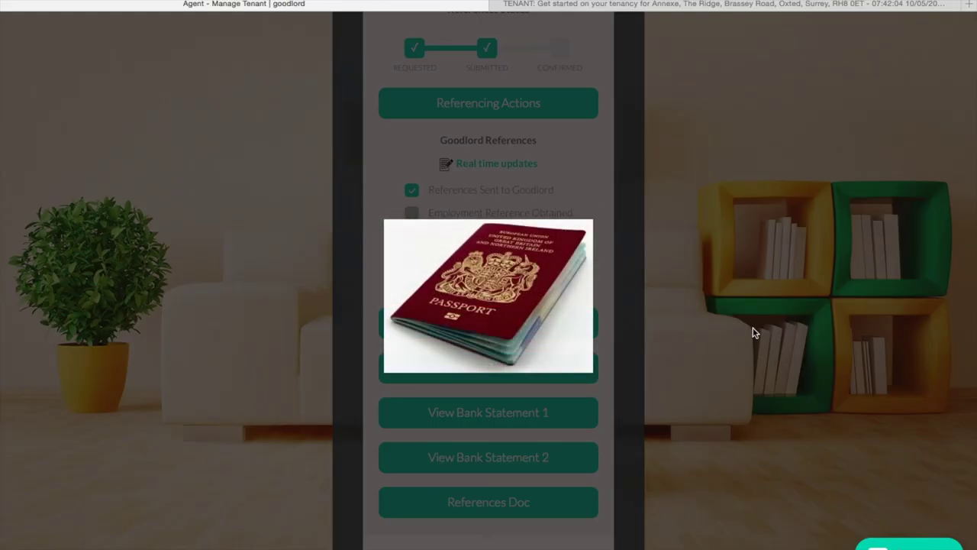
left_click(752, 332)
- Read through the tenant's references document, then go to the Gmail inbox
left_click(486, 506)
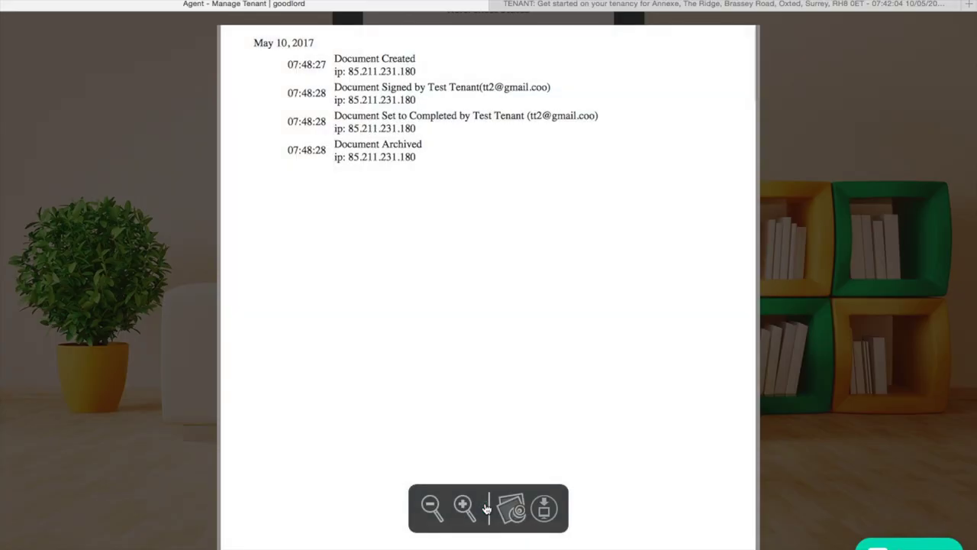
scroll(469, 350, "down", 5)
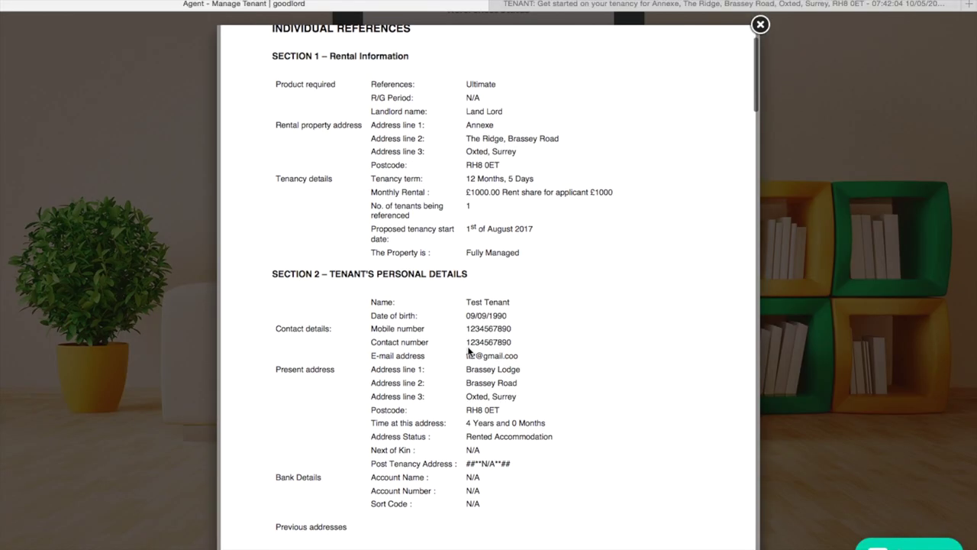
scroll(469, 351, "down", 10)
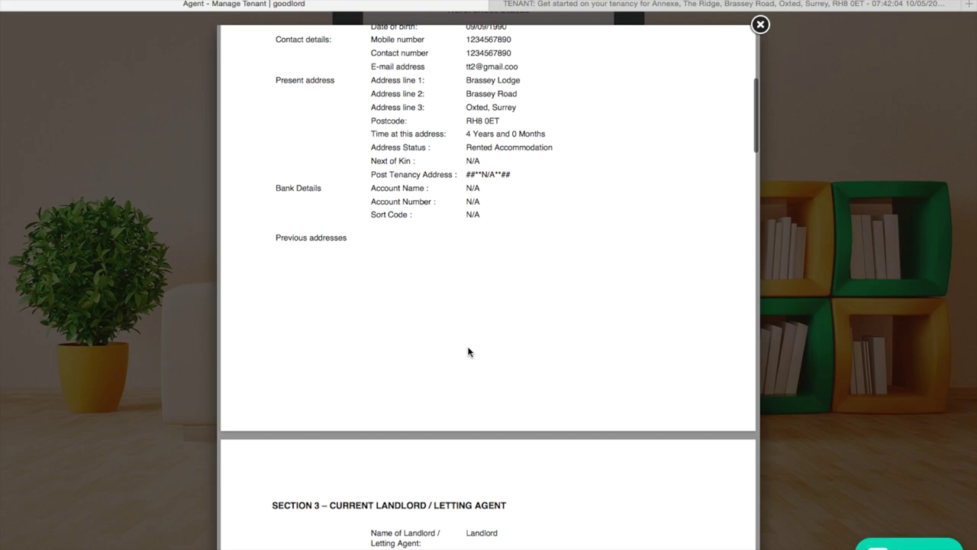
scroll(469, 351, "down", 6)
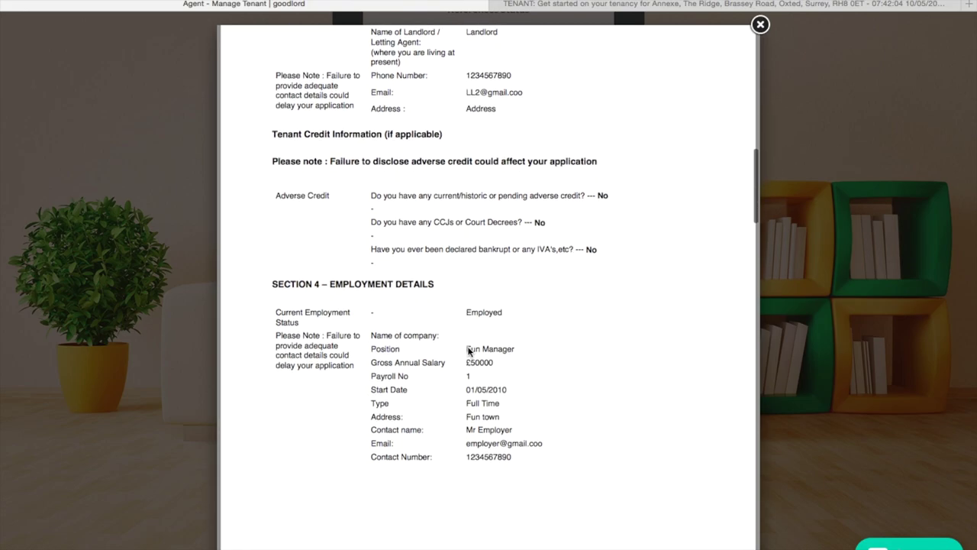
scroll(468, 351, "down", 20)
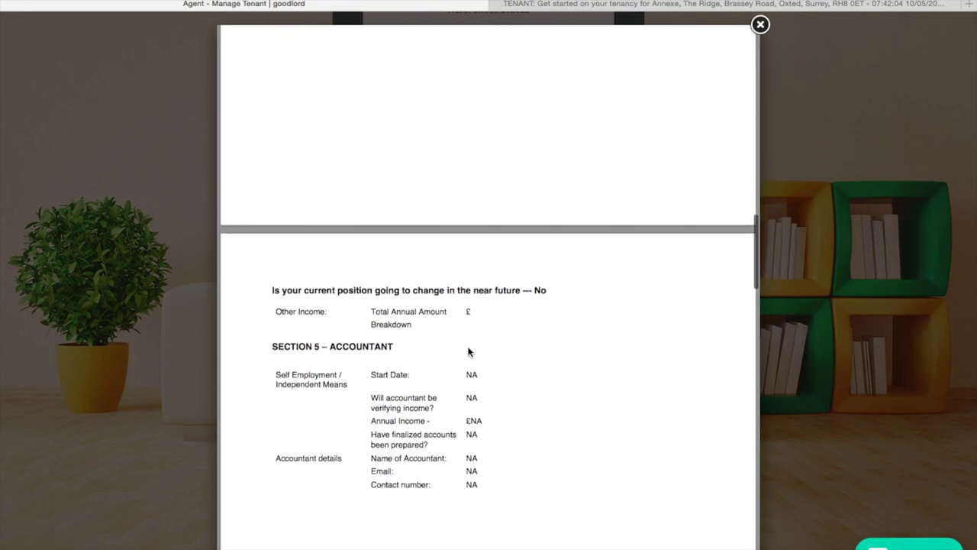
left_click(844, 436)
left_click(697, 4)
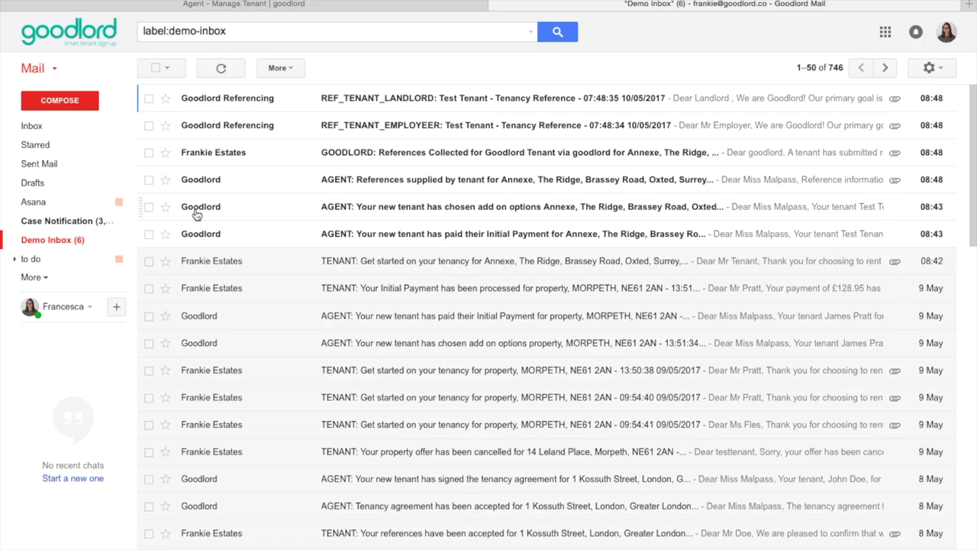
- Open the 'References supplied by tenant' email and follow its View References link
left_click(204, 154)
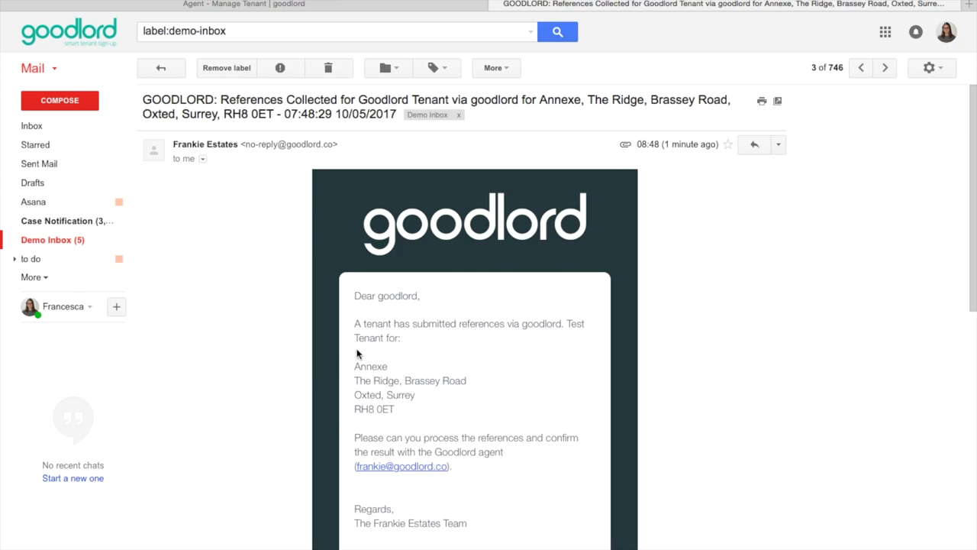
scroll(356, 353, "down", 1)
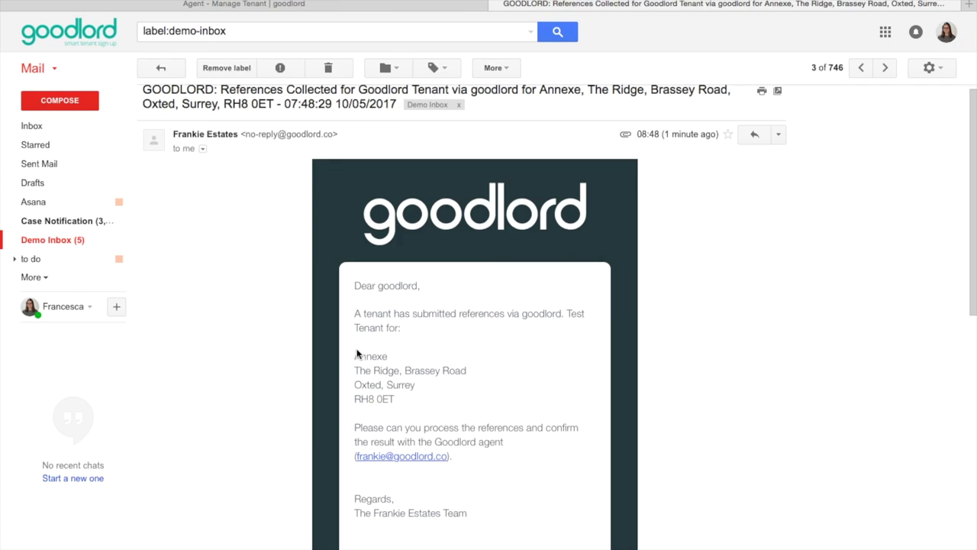
left_click(49, 242)
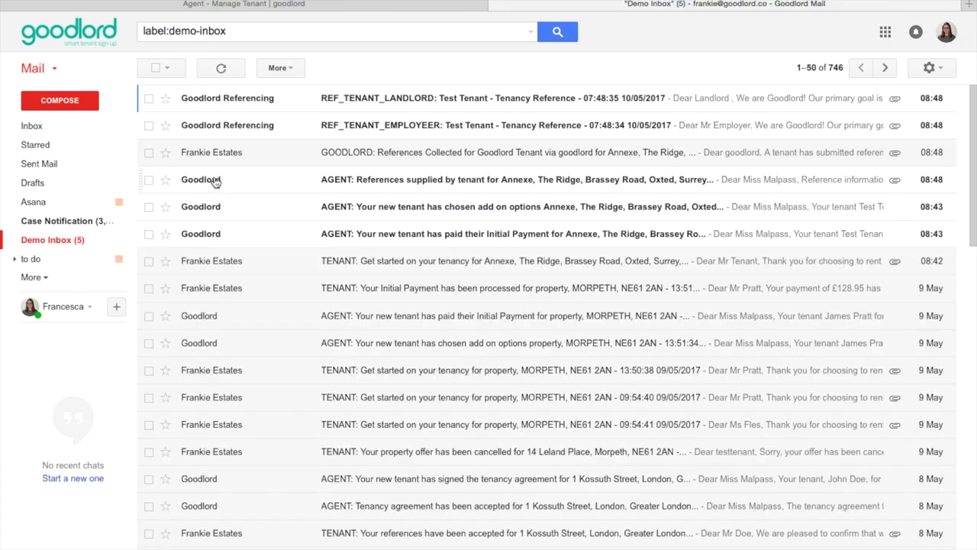
left_click(215, 181)
scroll(371, 356, "down", 3)
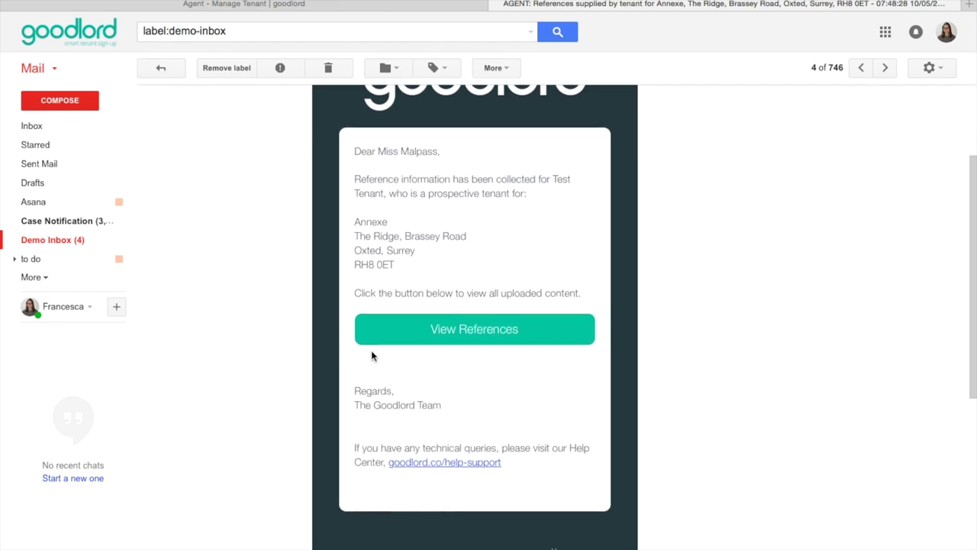
left_click(452, 327)
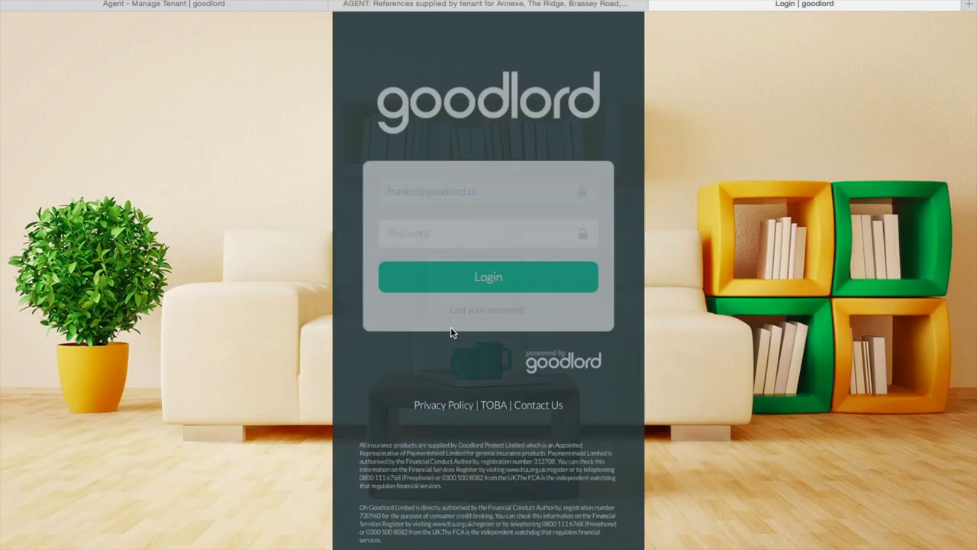
- Log in to the Goodlord agent account with the account password
left_click(431, 234)
type("••")
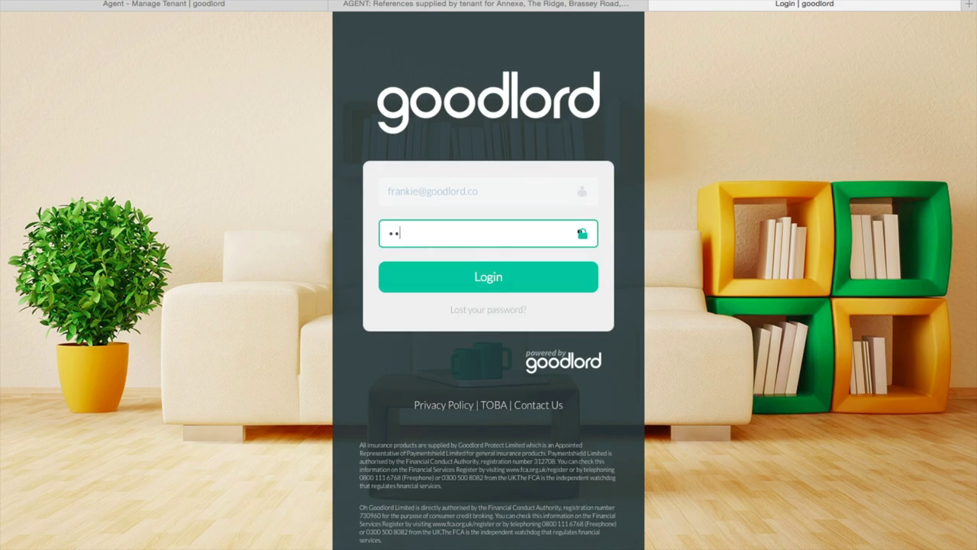
type("•")
left_click(451, 277)
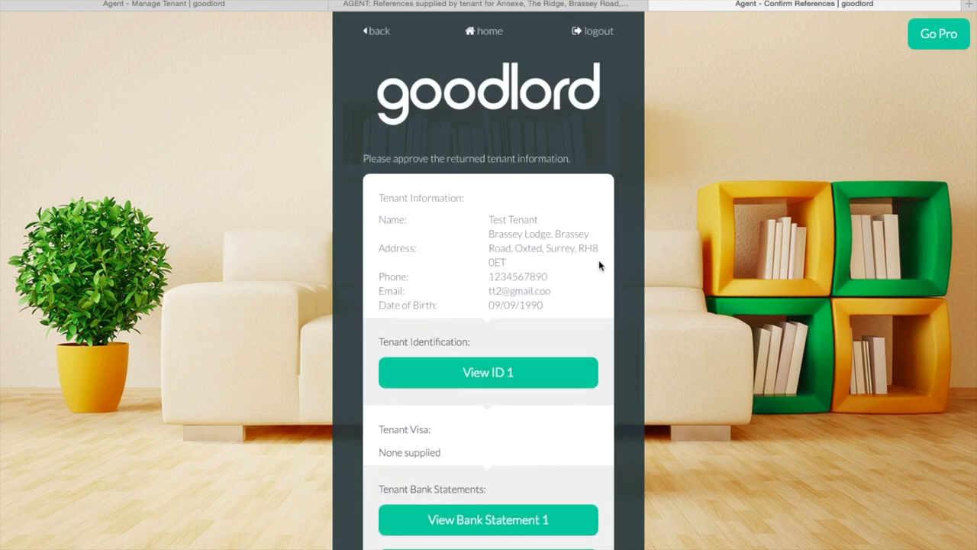
- Review the tenant's first identity document, the passport image, then return to the notification email
scroll(683, 353, "down", 3)
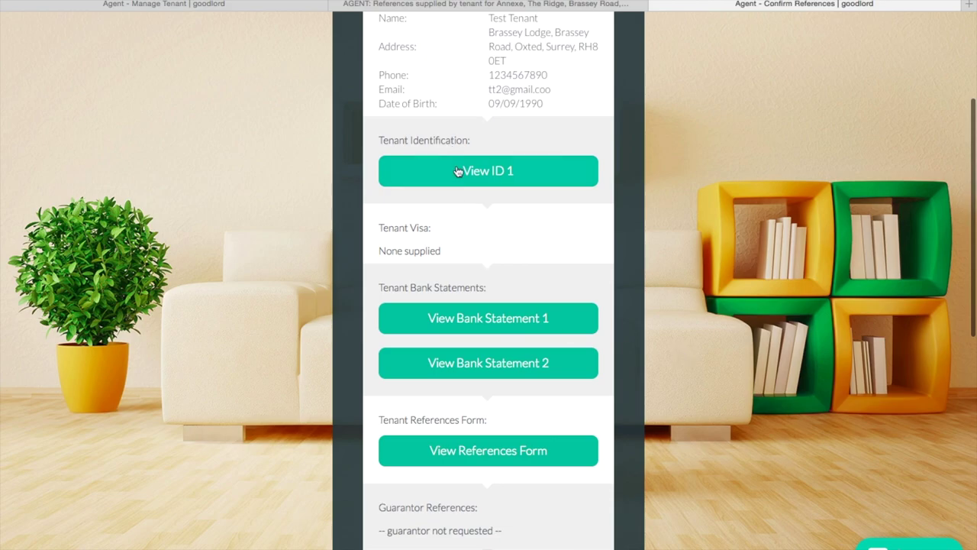
left_click(458, 171)
left_click(633, 267)
scroll(633, 267, "down", 5)
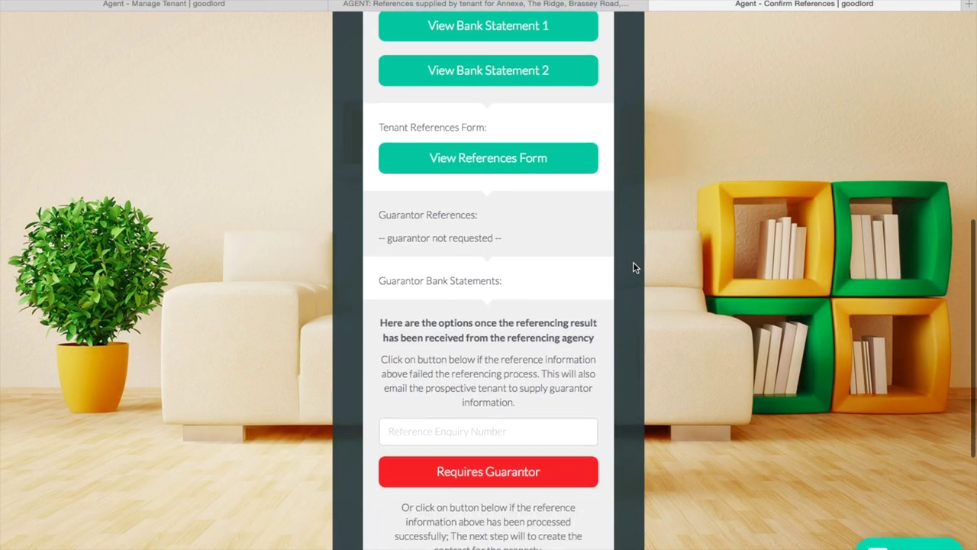
scroll(633, 267, "down", 3)
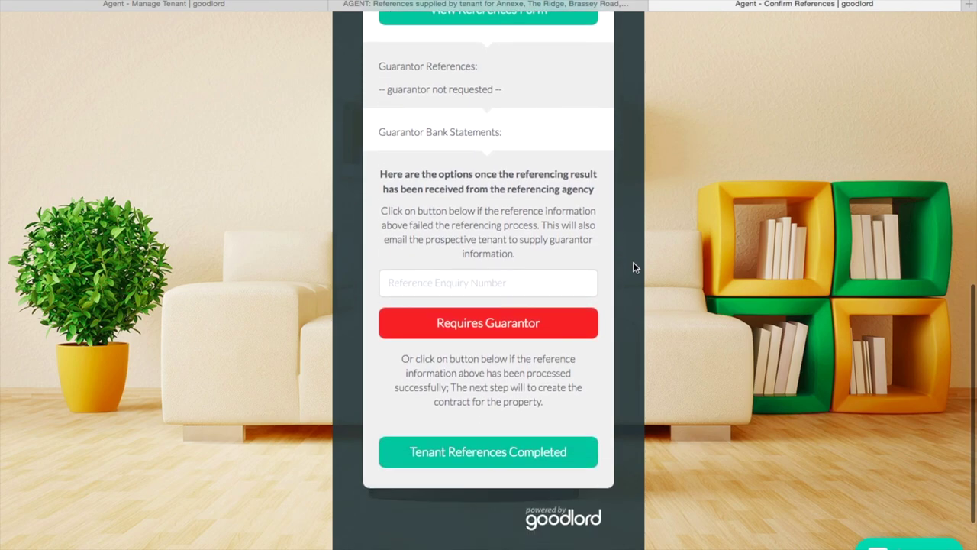
scroll(635, 266, "up", 10)
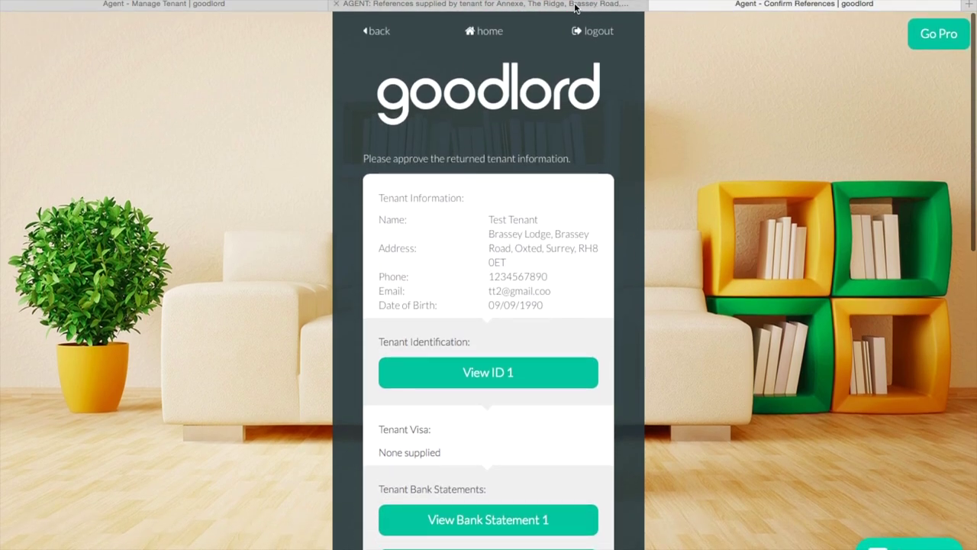
left_click(576, 8)
- From the Manage Tenant page, open Referencing Actions to approve the tenant's references
left_click(263, 6)
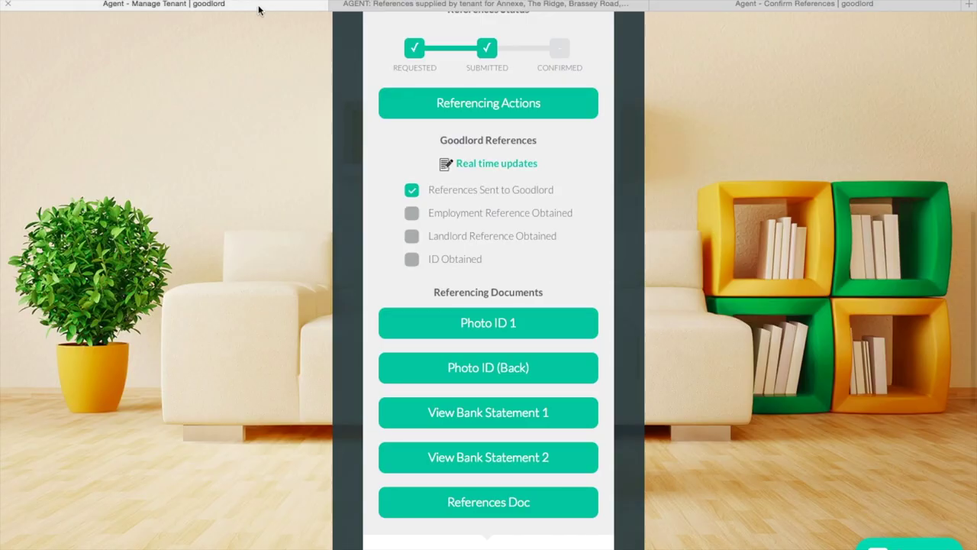
scroll(632, 246, "up", 10)
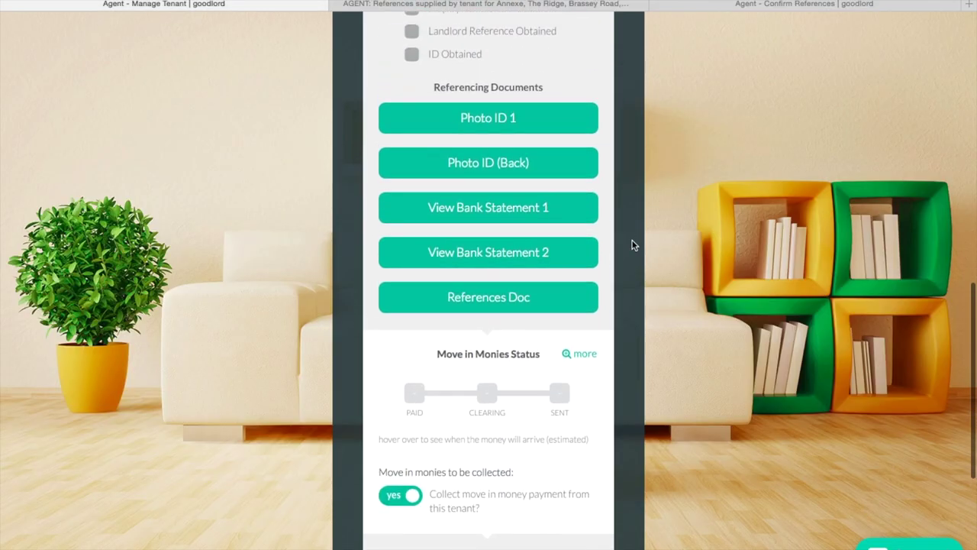
scroll(632, 245, "up", 3)
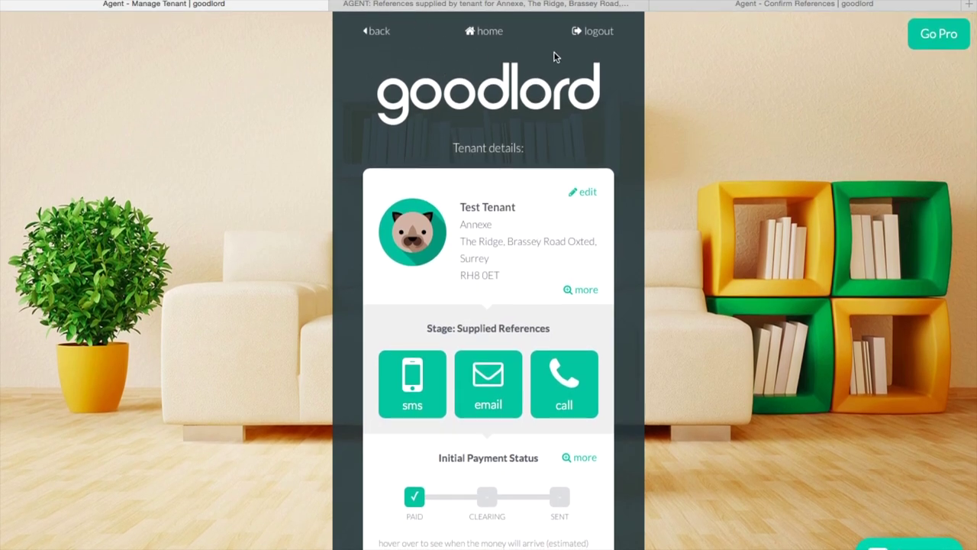
scroll(746, 220, "down", 5)
scroll(746, 220, "down", 2)
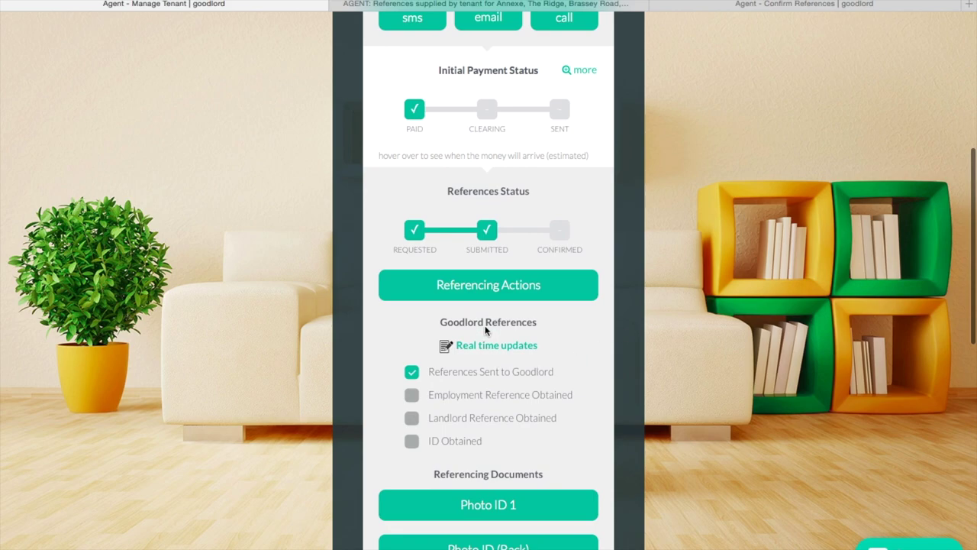
left_click(487, 286)
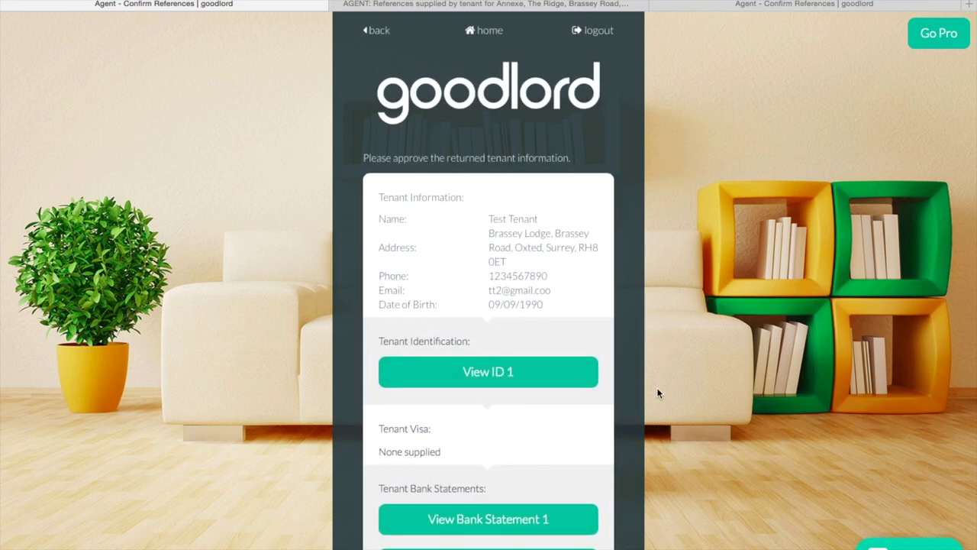
- Mark Test Tenant's references as Requires Guarantor and confirm the guarantor request with OK
scroll(658, 389, "down", 10)
scroll(657, 387, "down", 1)
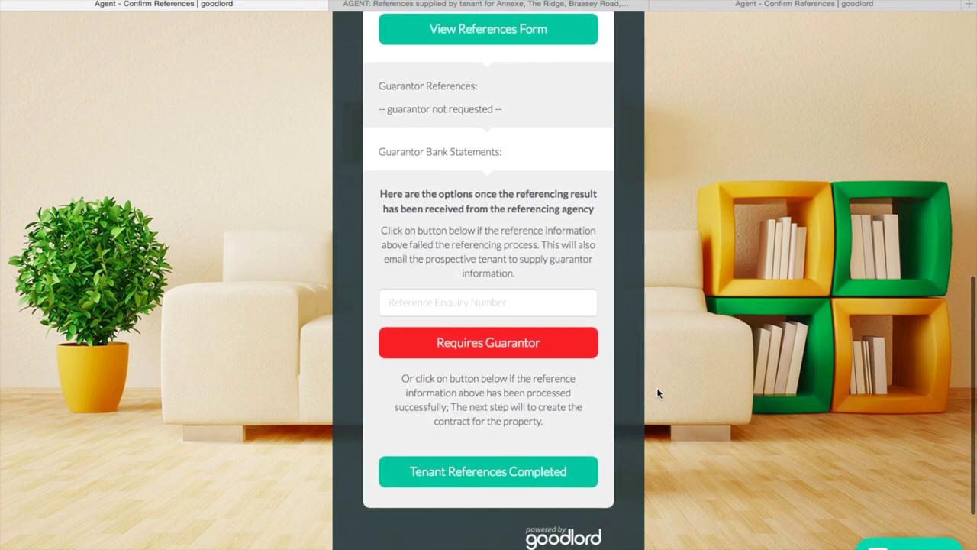
left_click(506, 345)
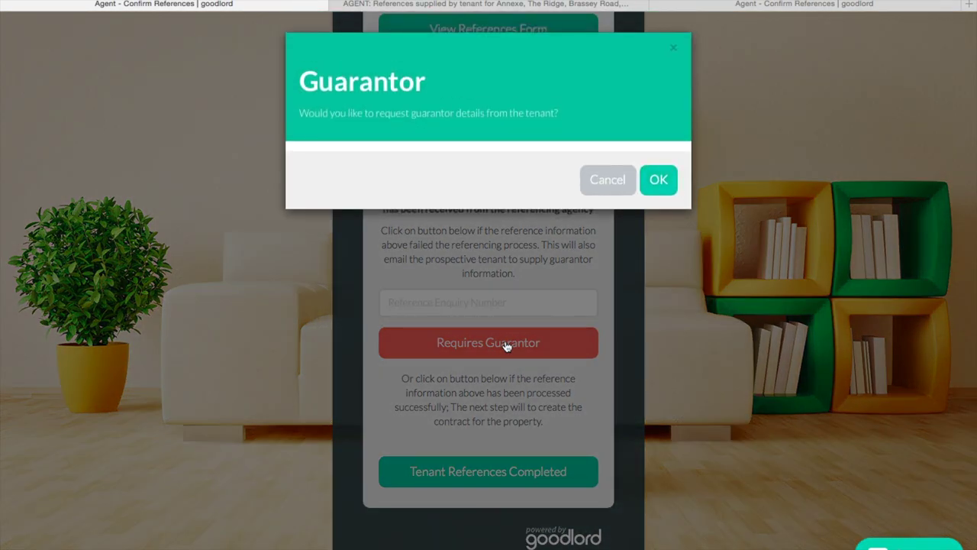
left_click(656, 179)
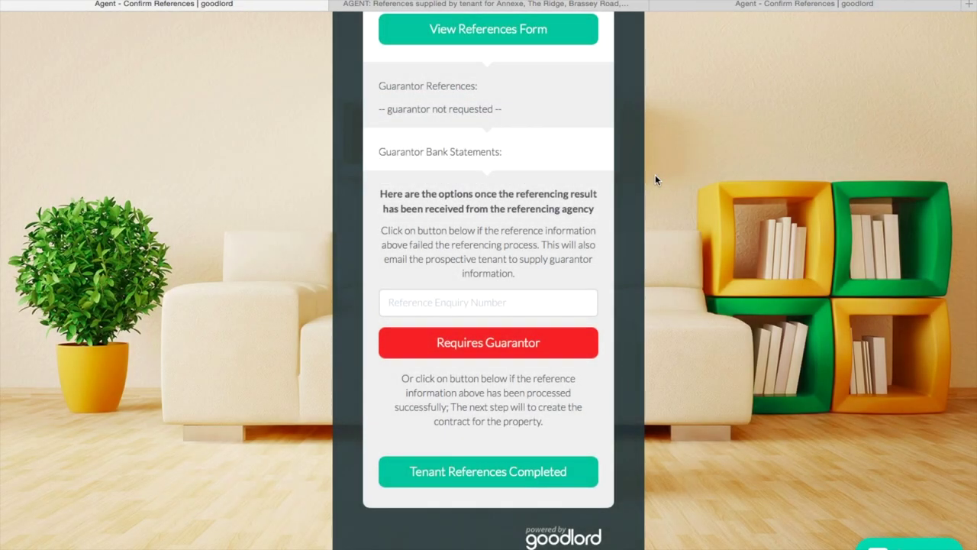
- Expand the 18 deals and open the Annexe tenancy
scroll(581, 183, "down", 3)
left_click(484, 183)
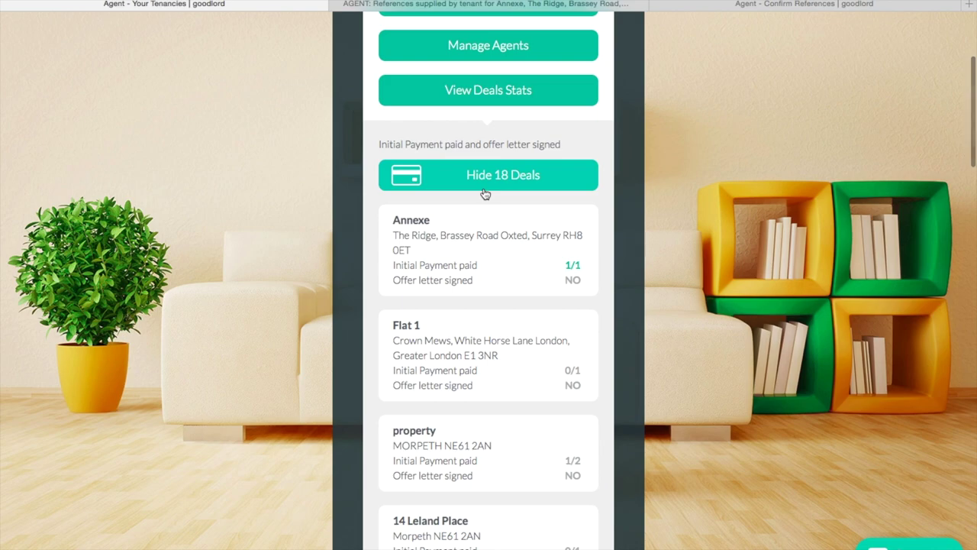
left_click(515, 255)
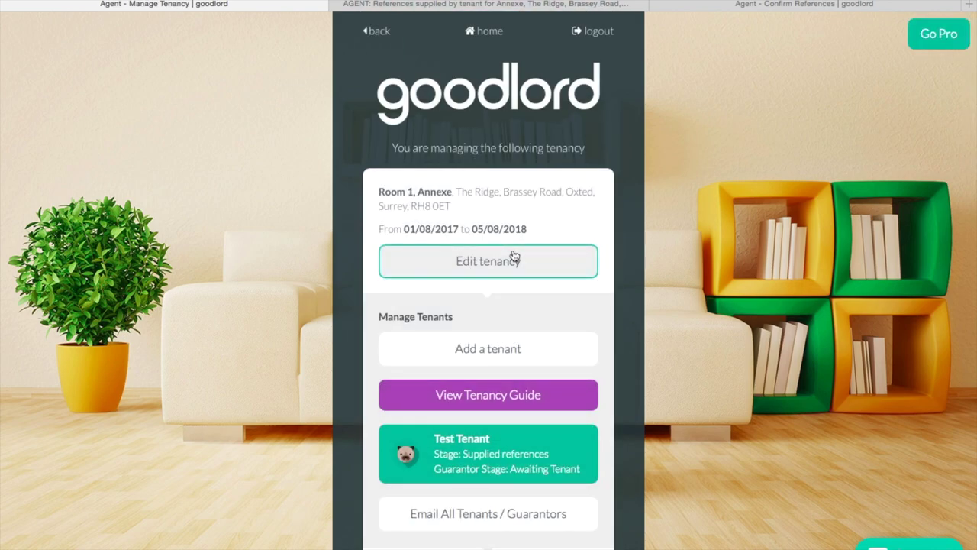
scroll(709, 409, "down", 1)
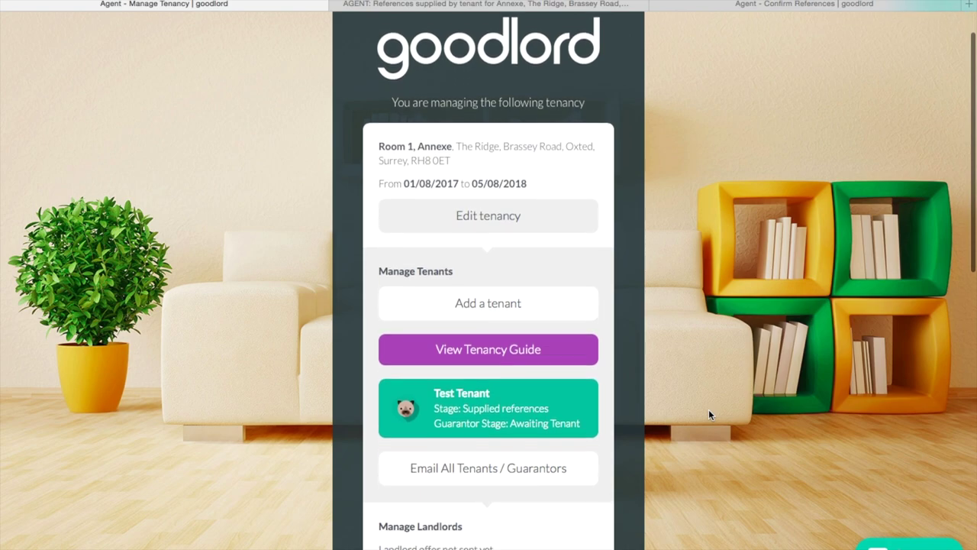
scroll(709, 413, "down", 2)
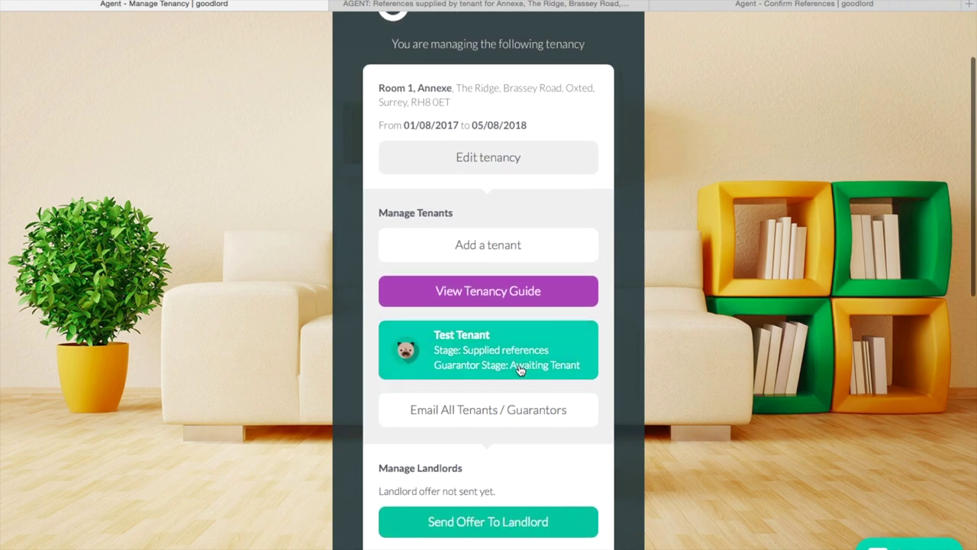
scroll(493, 54, "up", 3)
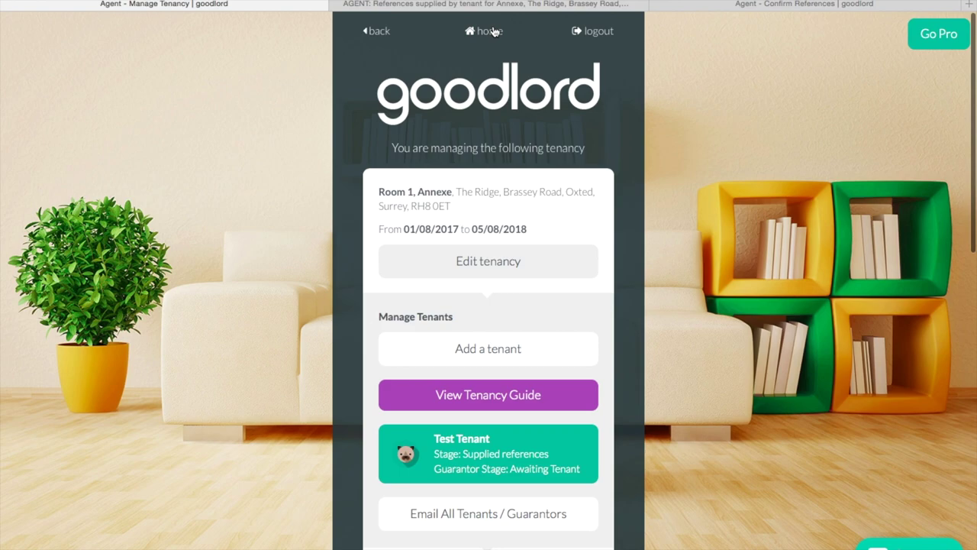
scroll(642, 444, "down", 6)
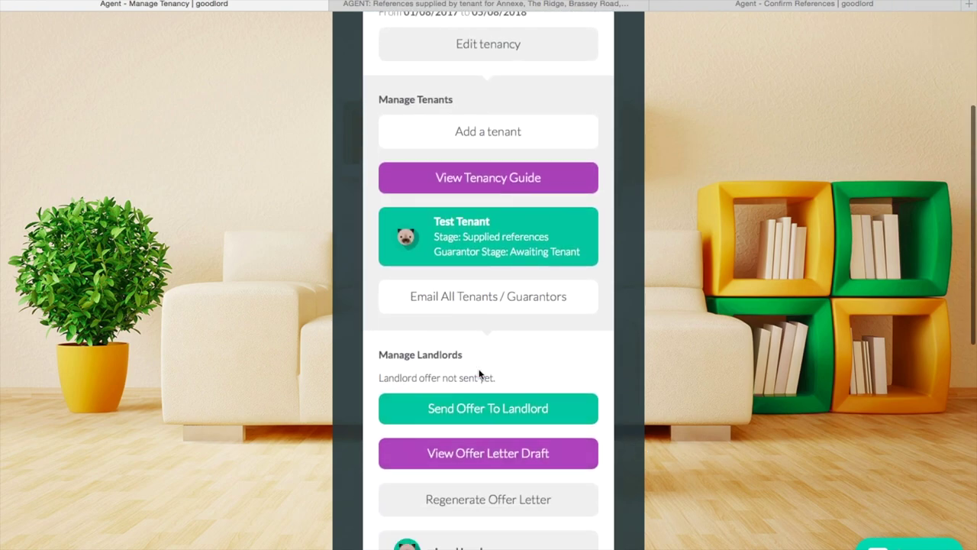
- Open Test Tenant's record, expand Guarantor References Status, then return to Gmail
left_click(496, 238)
scroll(618, 336, "down", 14)
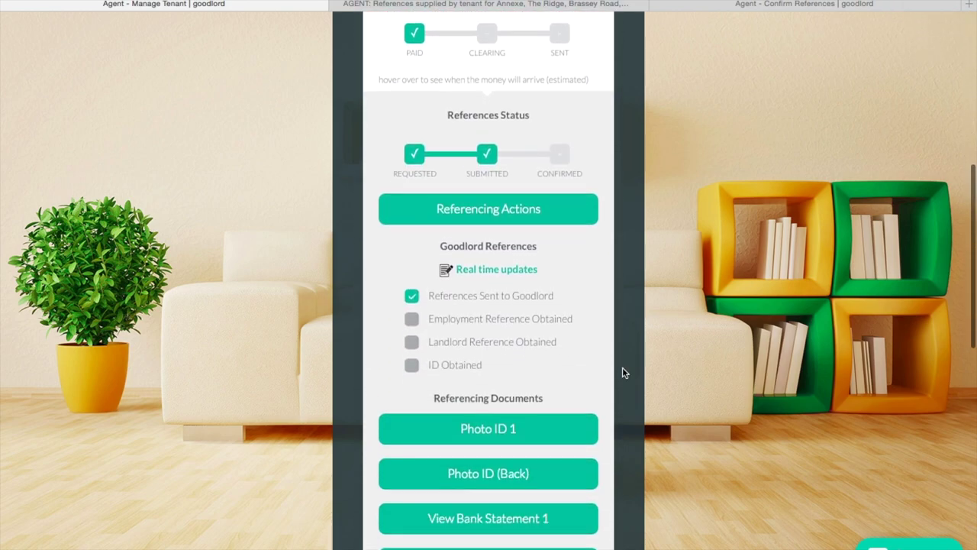
scroll(622, 372, "down", 12)
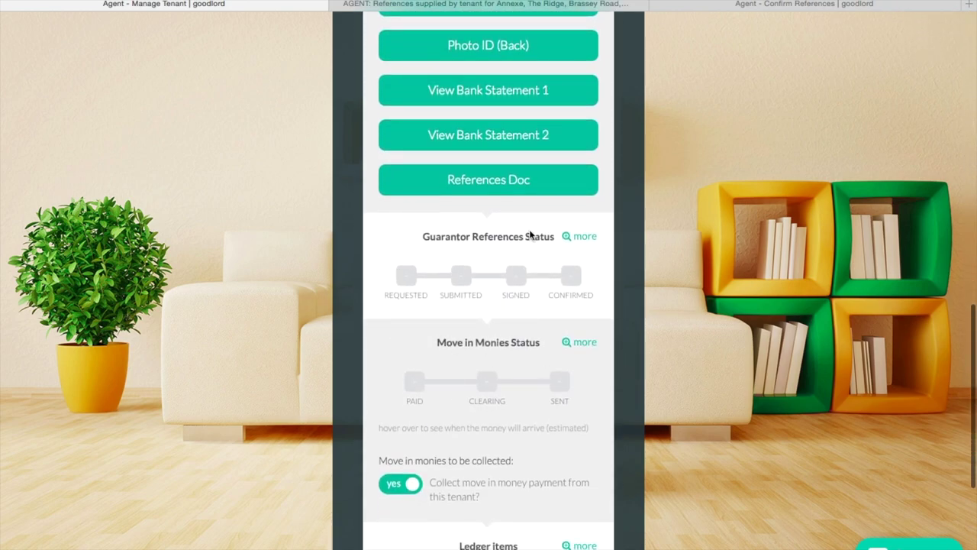
left_click(584, 237)
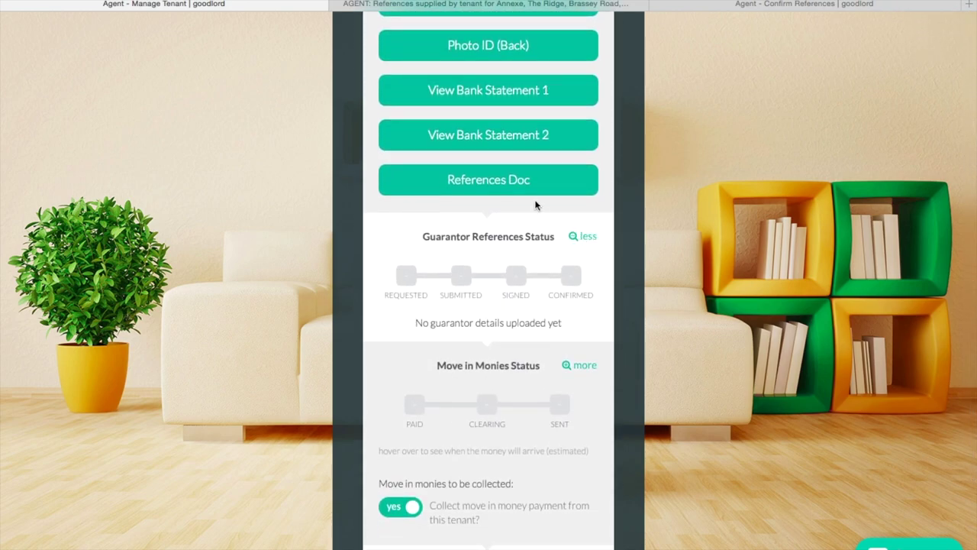
left_click(511, 6)
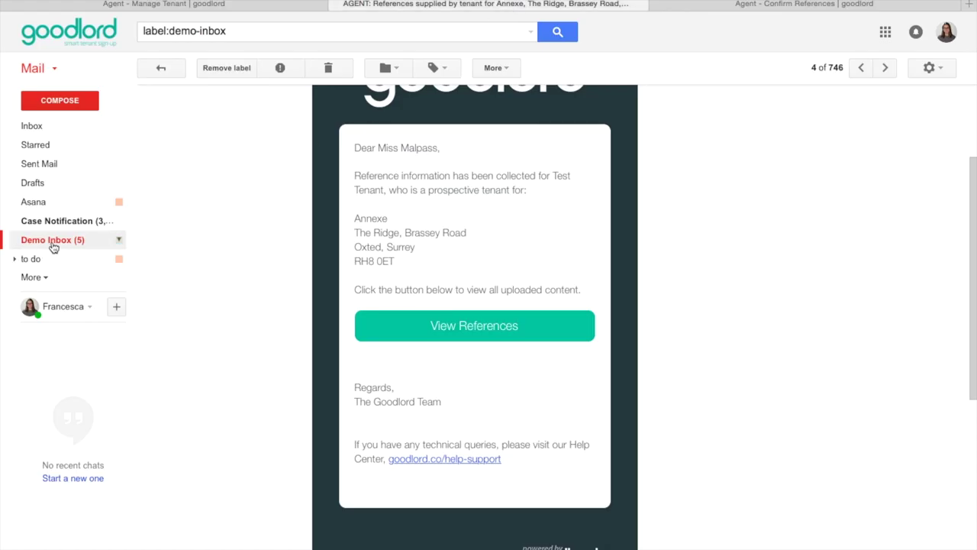
- Open the 'Your agent has requested a guarantor' email in Demo Inbox and follow Enter Your Guarantor Details
left_click(52, 243)
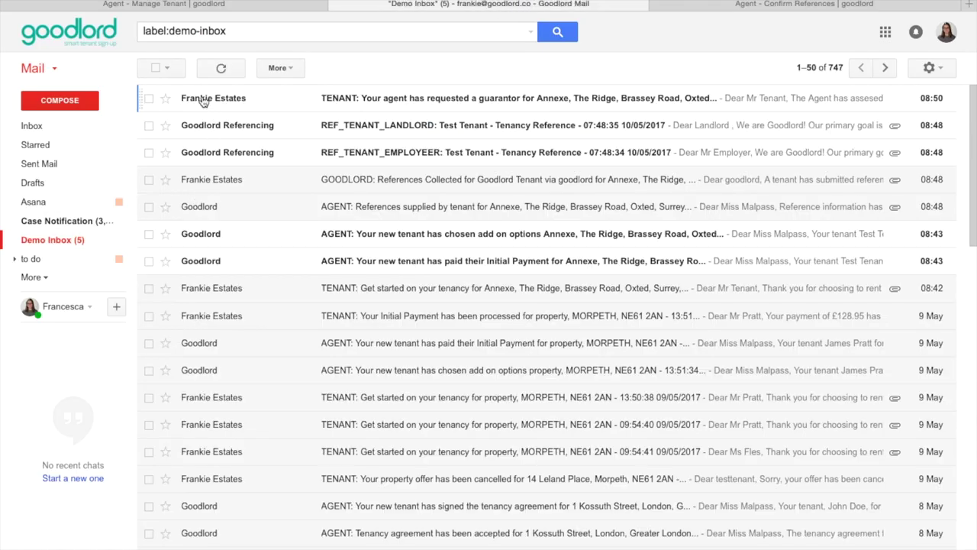
left_click(203, 98)
scroll(627, 376, "down", 3)
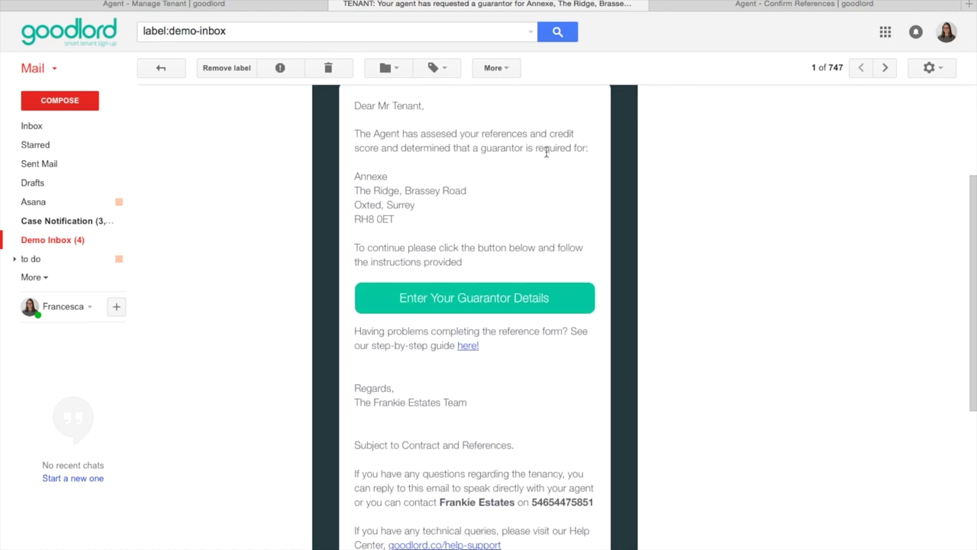
left_click(464, 301)
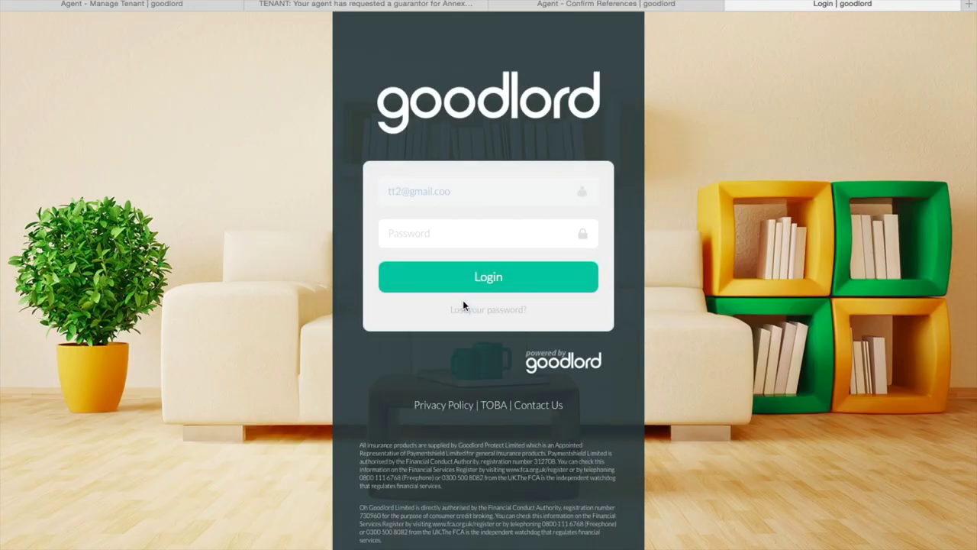
- Log in with the account password to reach the guarantor form
left_click(454, 234)
type("p")
left_click(472, 276)
- Submit the guarantor's title, first name, surname, e-mail and phone number, then return to Agent - Manage Tenant
left_click(443, 226)
type("Mrs")
left_click(445, 265)
type("Guarantor")
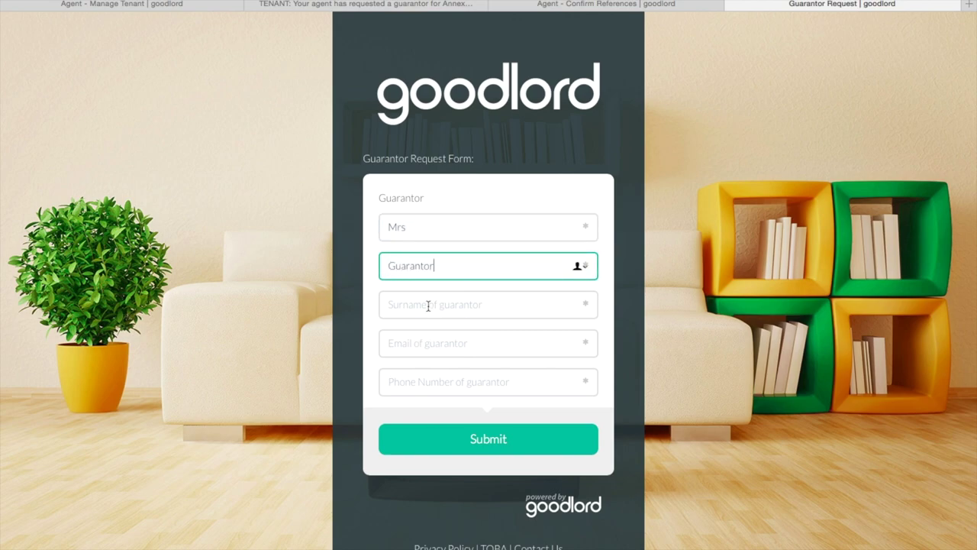
left_click(429, 306)
type("Guarantor")
left_click(436, 333)
type("guaranti")
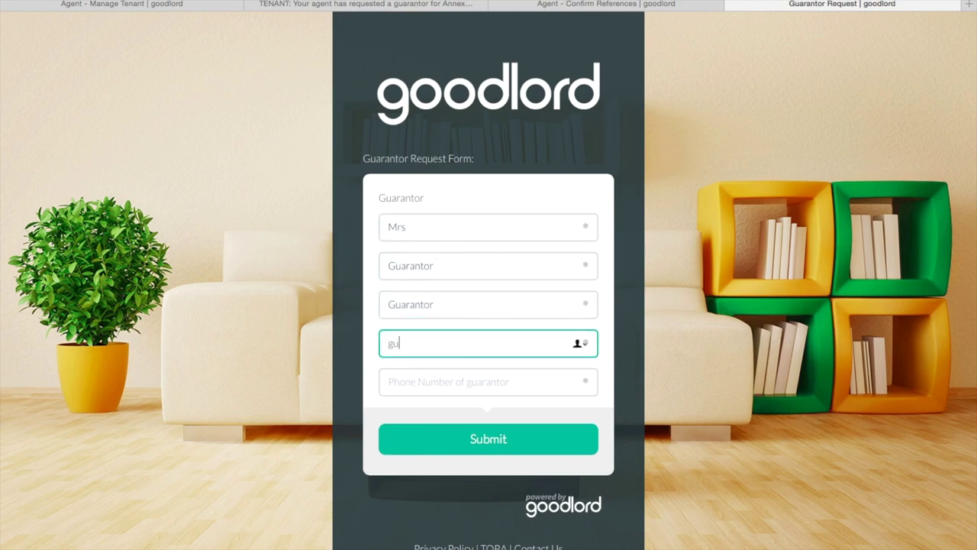
left_click(442, 381)
type("1234567890")
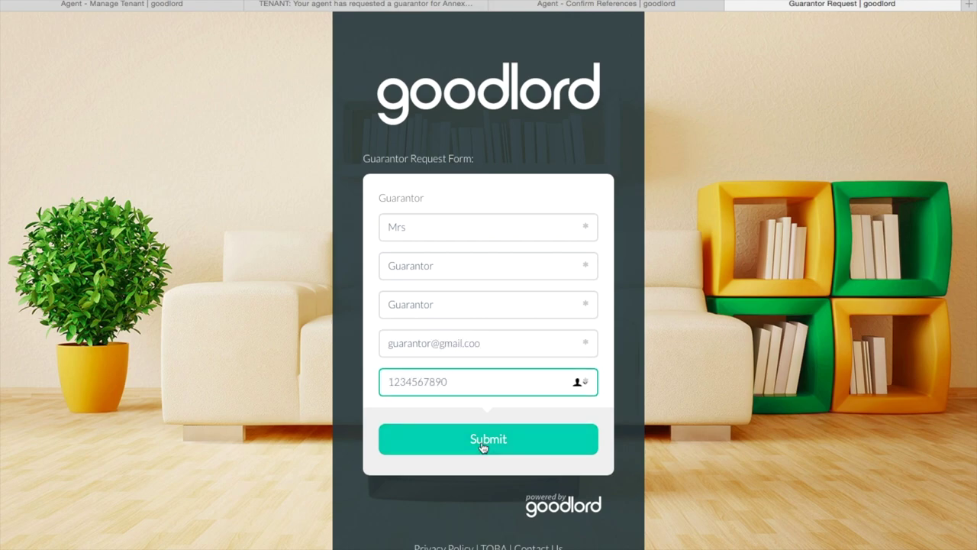
left_click(481, 442)
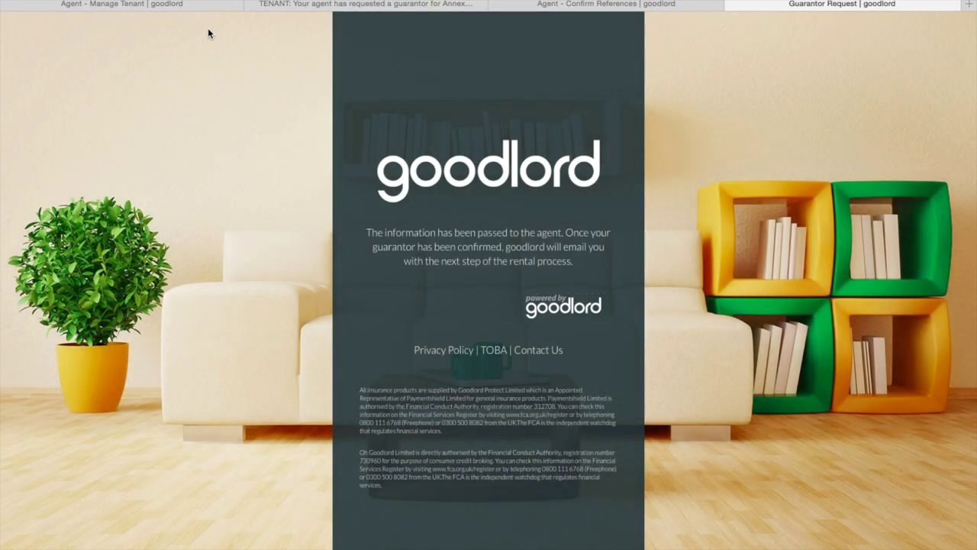
left_click(163, 6)
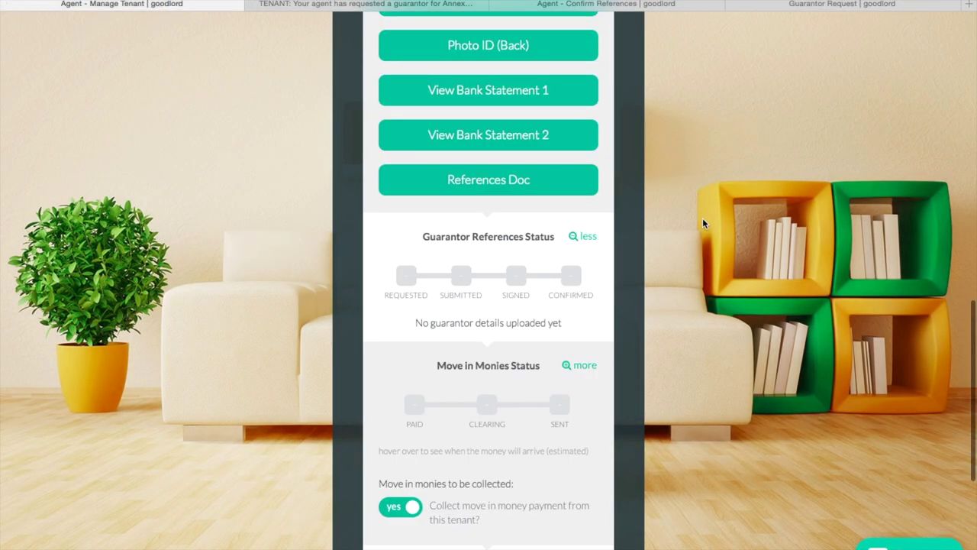
- Expand Guarantor References Status and open the Edit Guarantor Details form
scroll(702, 217, "down", 3)
scroll(702, 218, "up", 10)
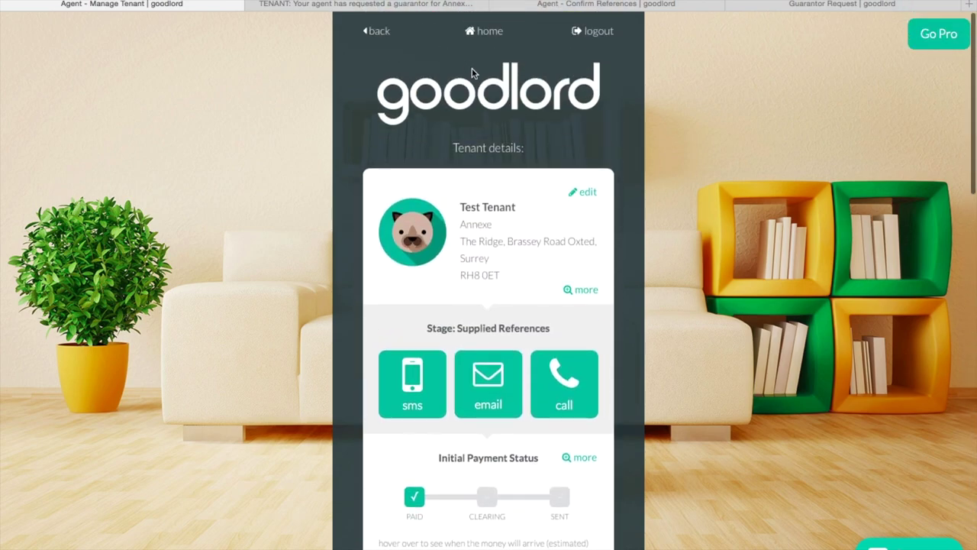
scroll(489, 187, "down", 10)
scroll(489, 188, "up", 10)
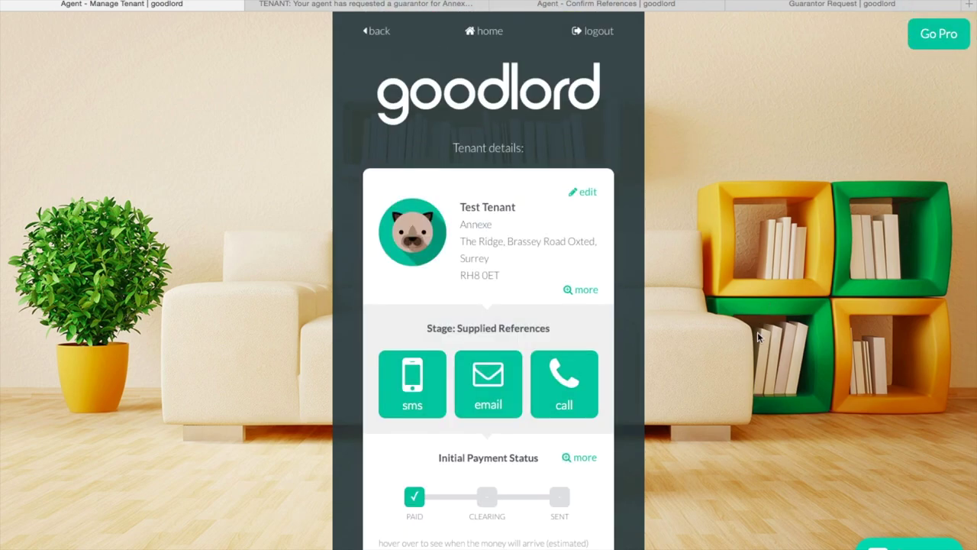
scroll(755, 336, "down", 3)
scroll(752, 353, "down", 10)
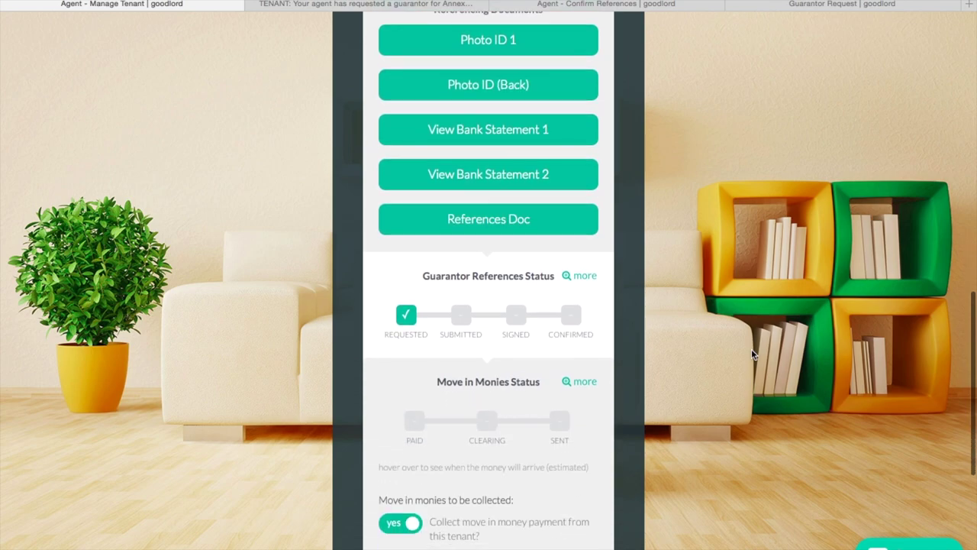
left_click(586, 277)
scroll(658, 383, "down", 1)
scroll(659, 389, "down", 1)
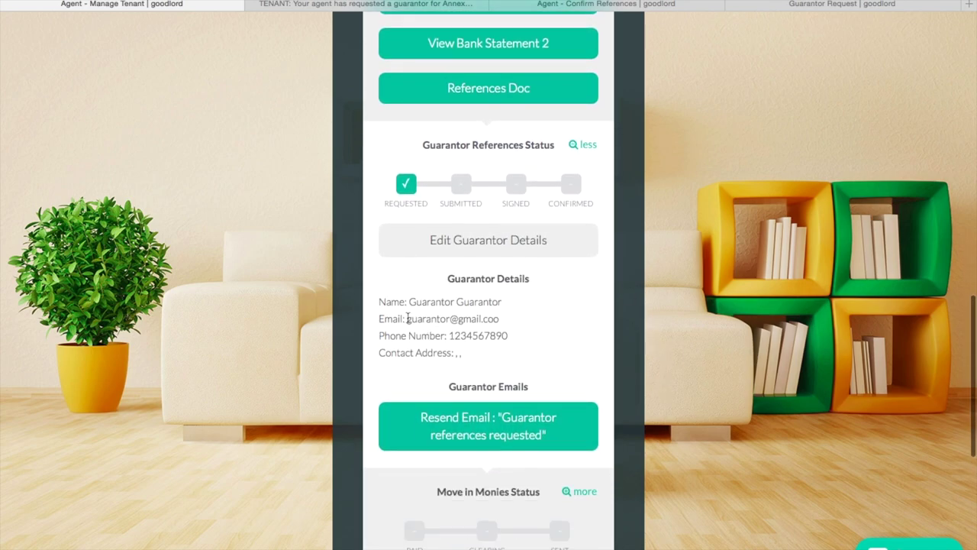
left_click(489, 239)
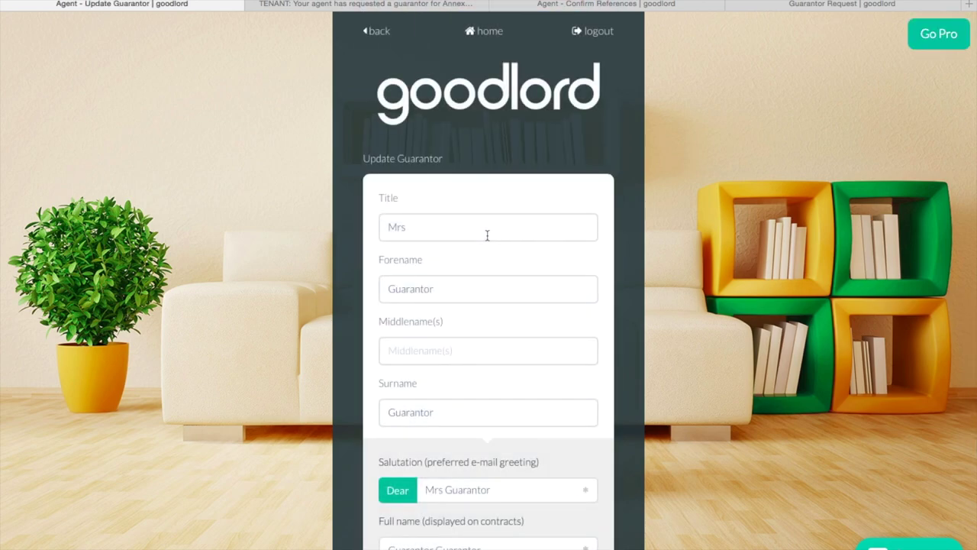
- Edit the guarantor's e-mail address, with address line 1 as N/A, and save with Update Guarantor
scroll(658, 441, "down", 5)
scroll(658, 441, "down", 5)
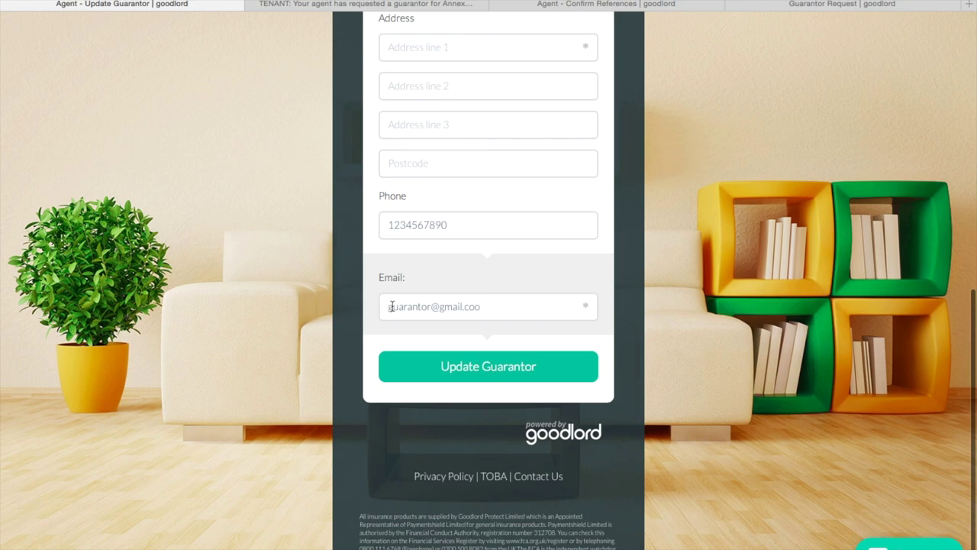
left_click(430, 306)
type("12")
left_click(474, 370)
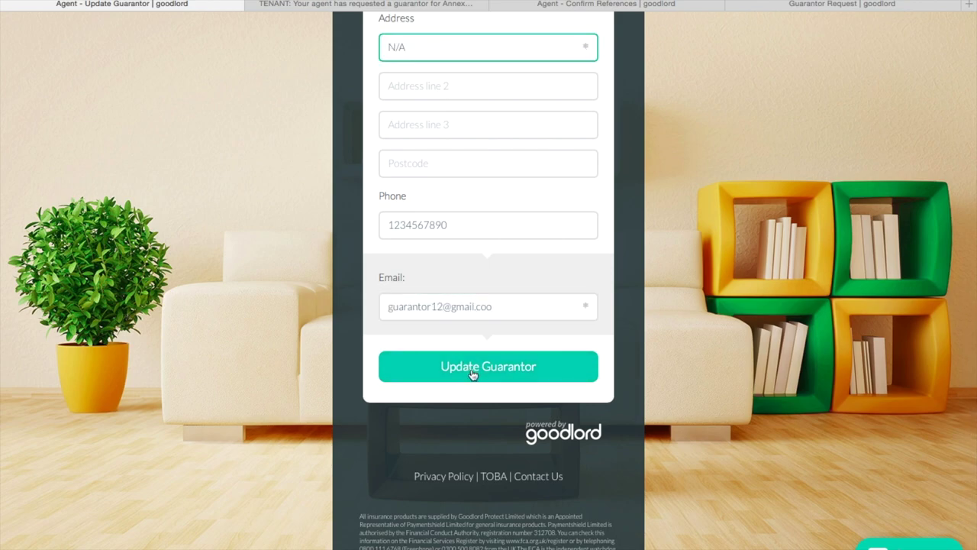
- Resend the guarantor references request e-mail and confirm with OK
scroll(652, 406, "down", 10)
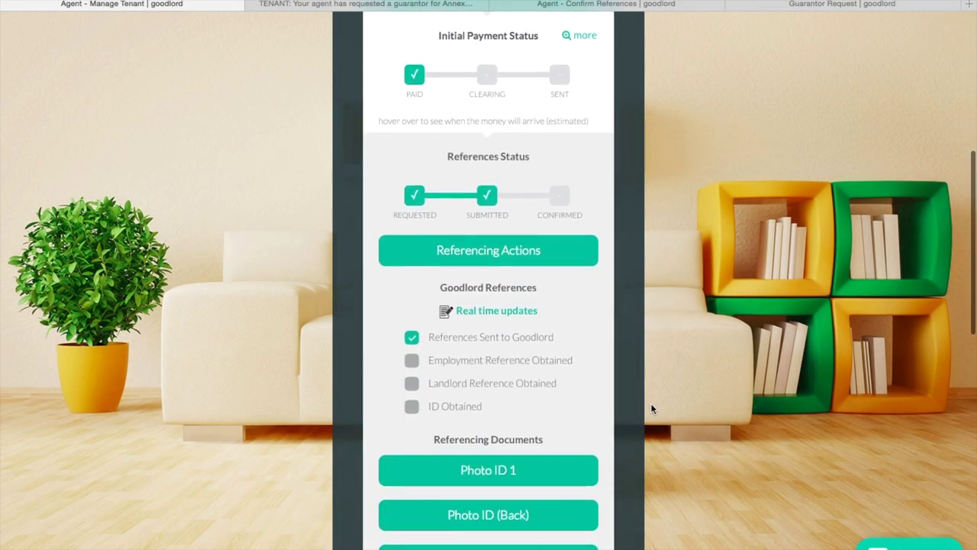
scroll(651, 408, "down", 3)
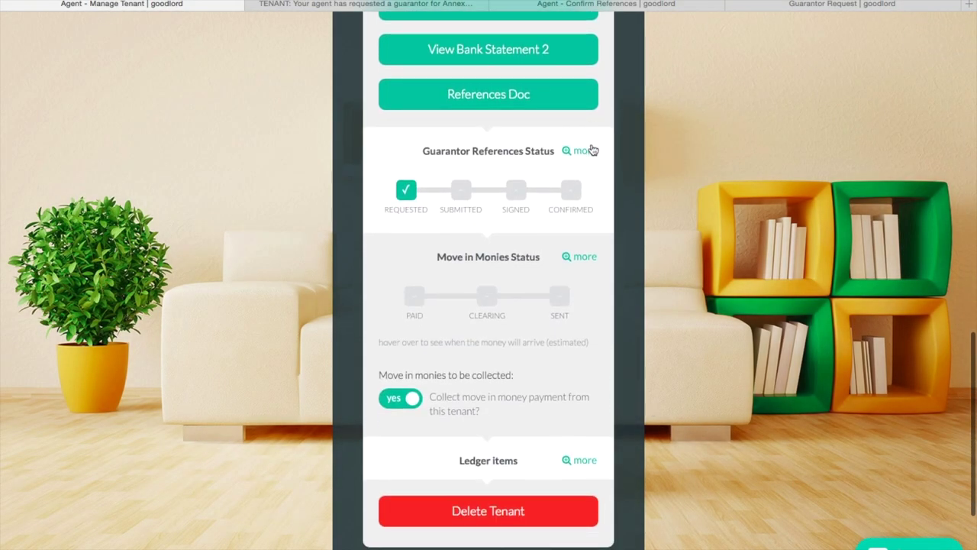
left_click(587, 151)
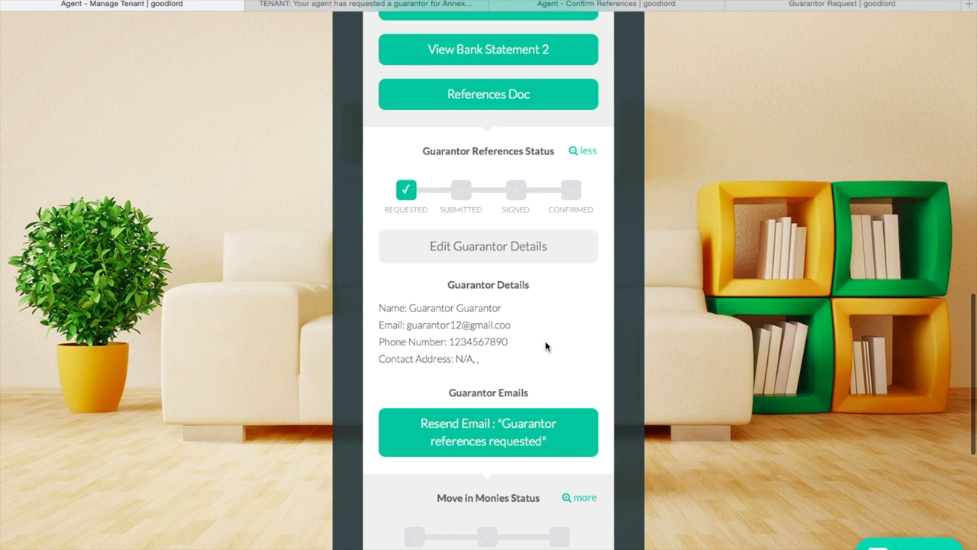
left_click(462, 438)
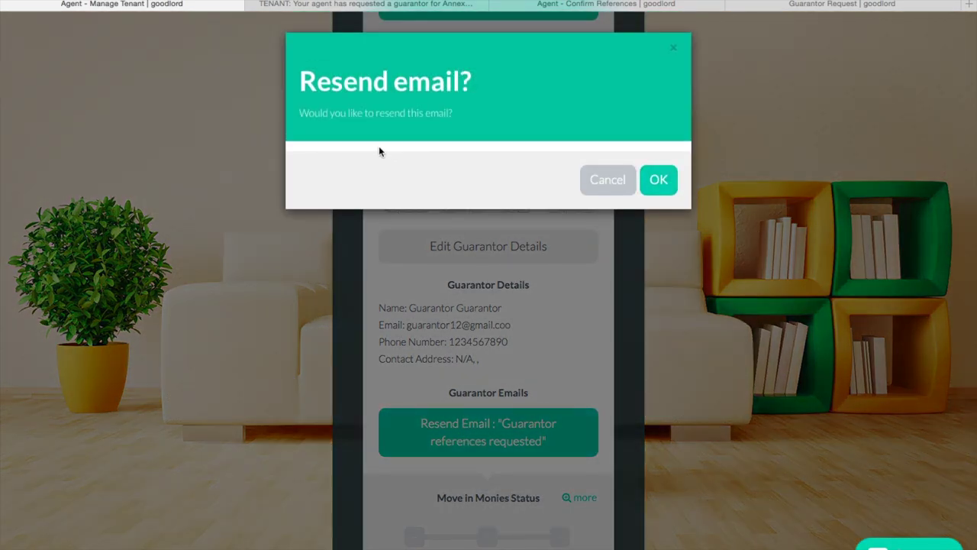
left_click(664, 181)
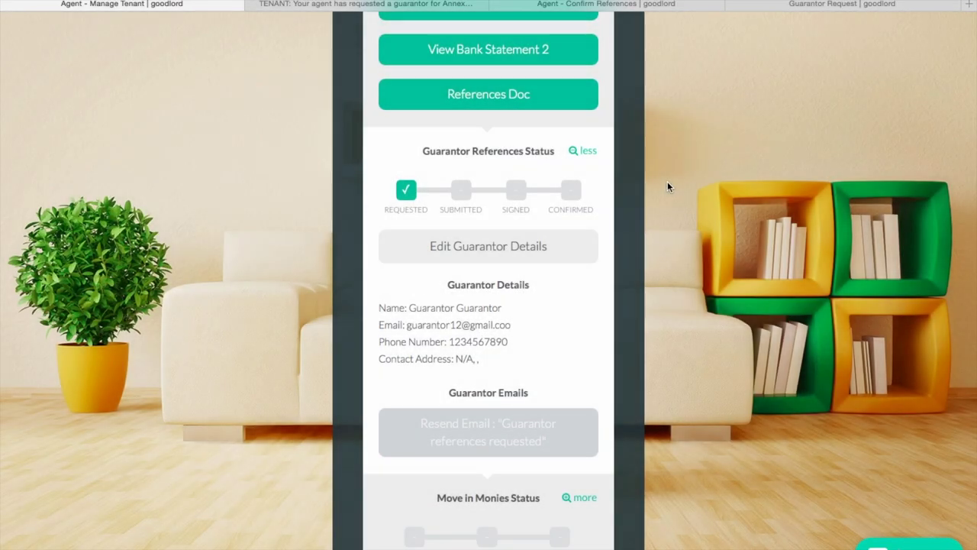
- In Gmail, open the resent guarantor e-mail and follow Enter Your Guarantor Details
left_click(343, 4)
left_click(216, 97)
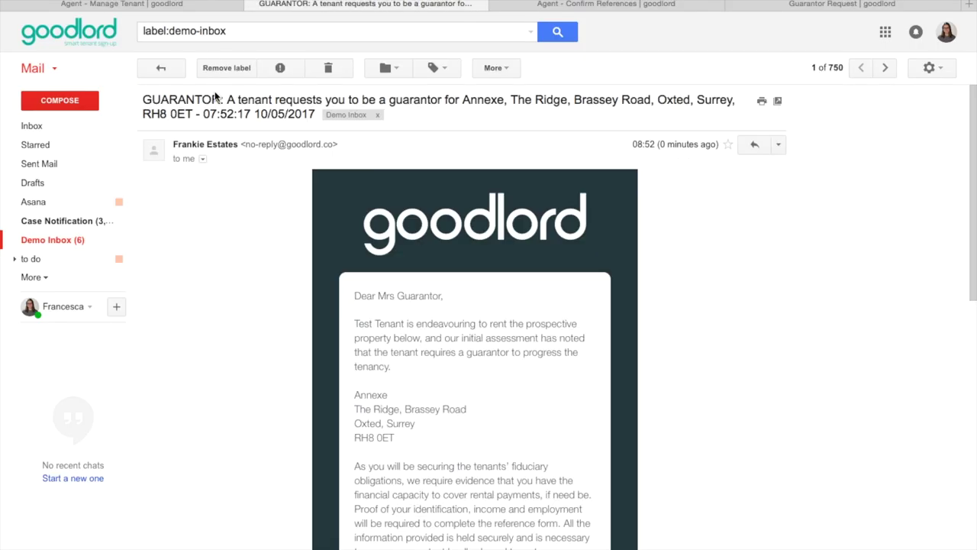
scroll(447, 310, "down", 5)
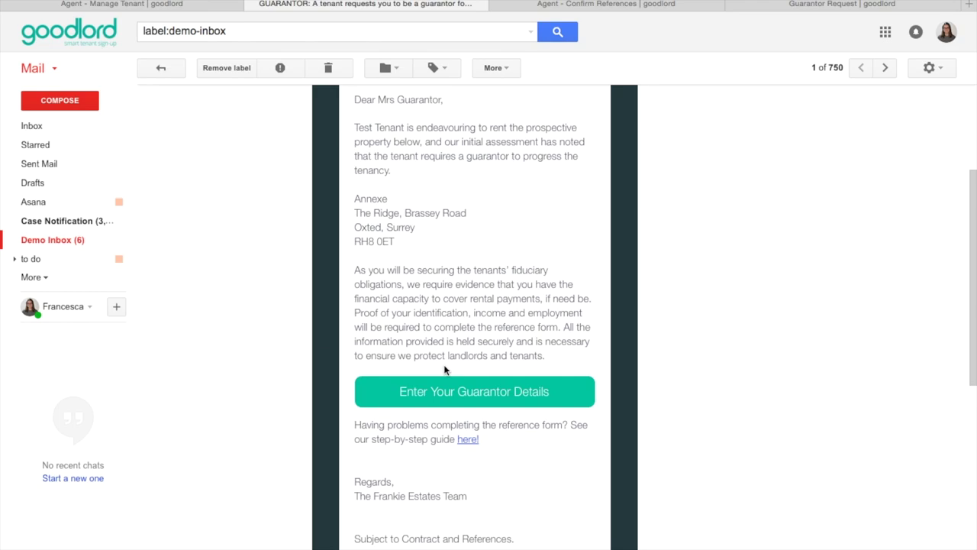
left_click(453, 395)
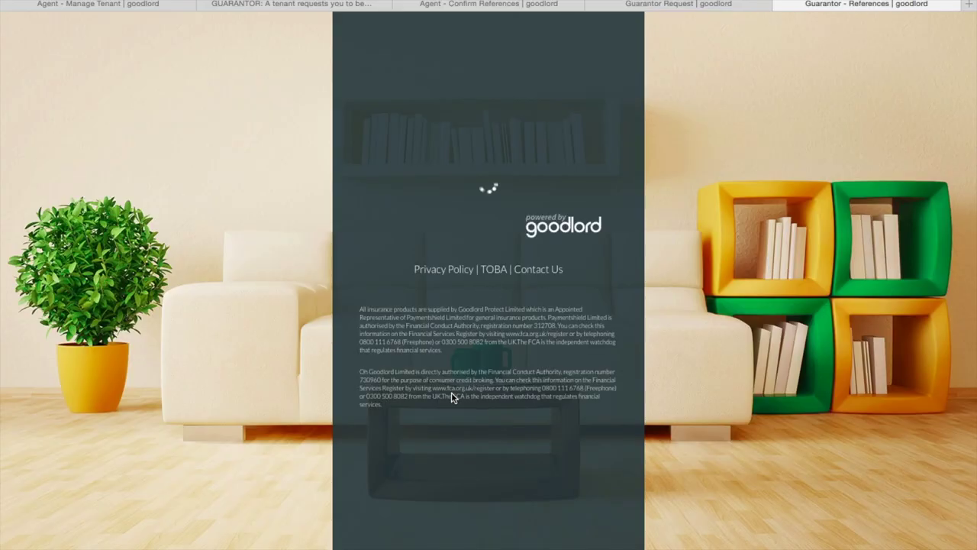
- Enter the guarantor's title, forename, surname, date of birth and mobile number
type("Mrs")
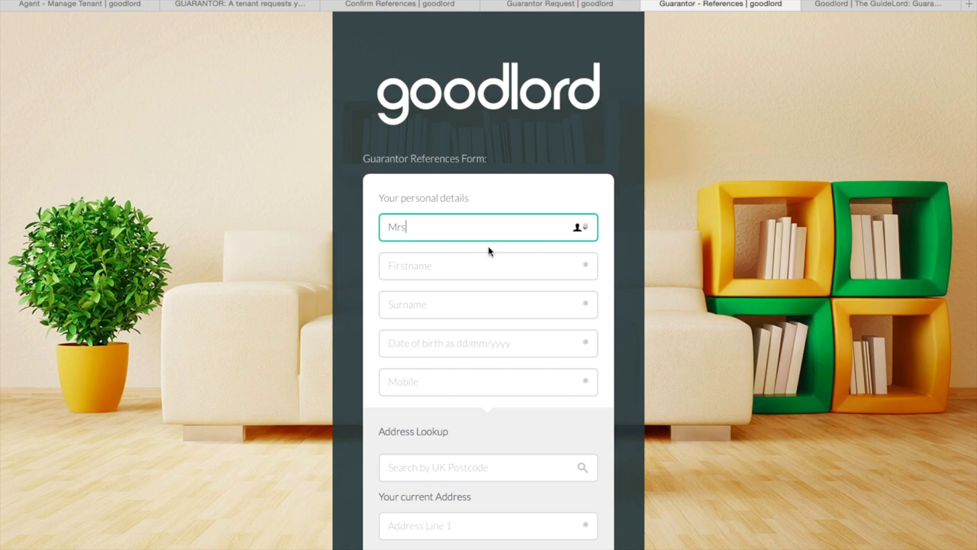
left_click(489, 263)
type("Guarantor")
left_click(489, 304)
type("Guaran")
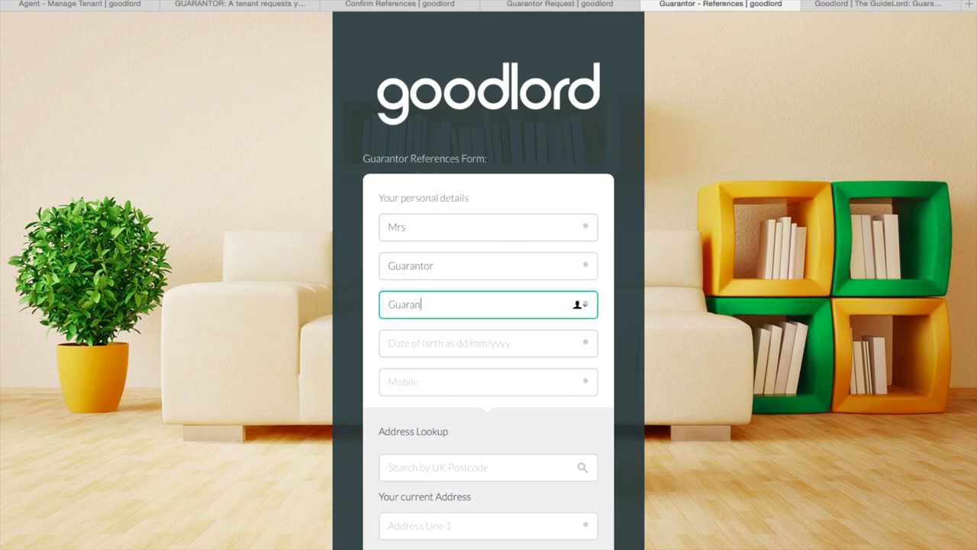
left_click(489, 343)
type("01/01/19")
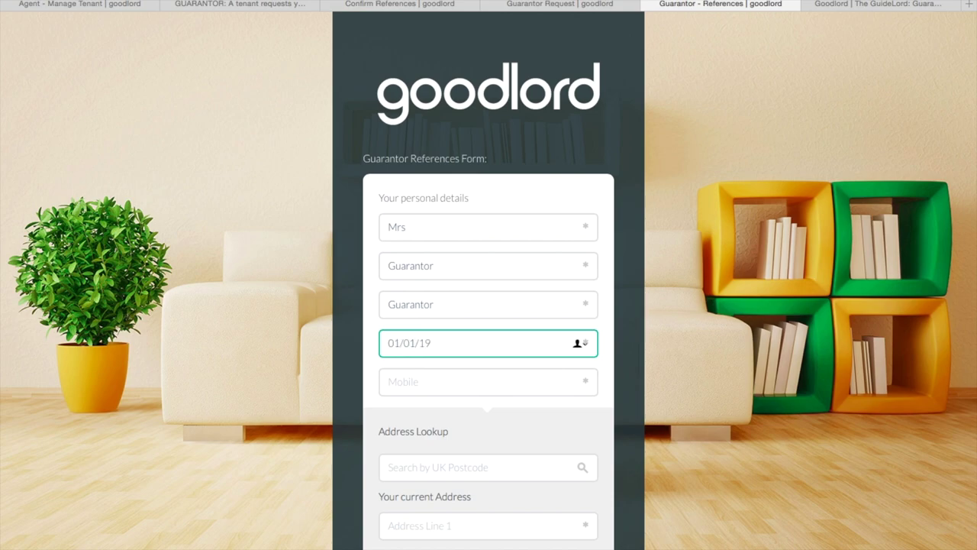
type("1234567890")
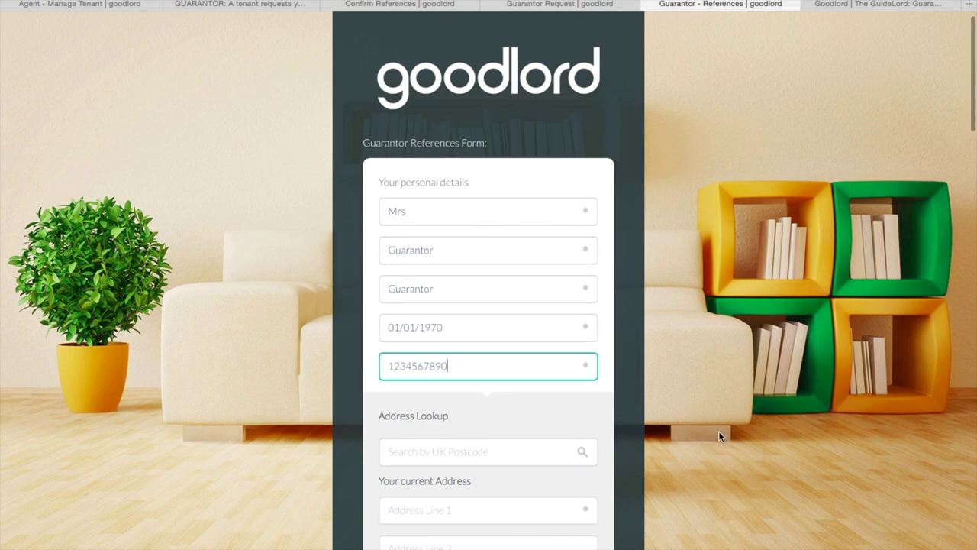
- Look up the guarantor's current address by postcode and select their property from the results
scroll(719, 432, "down", 3)
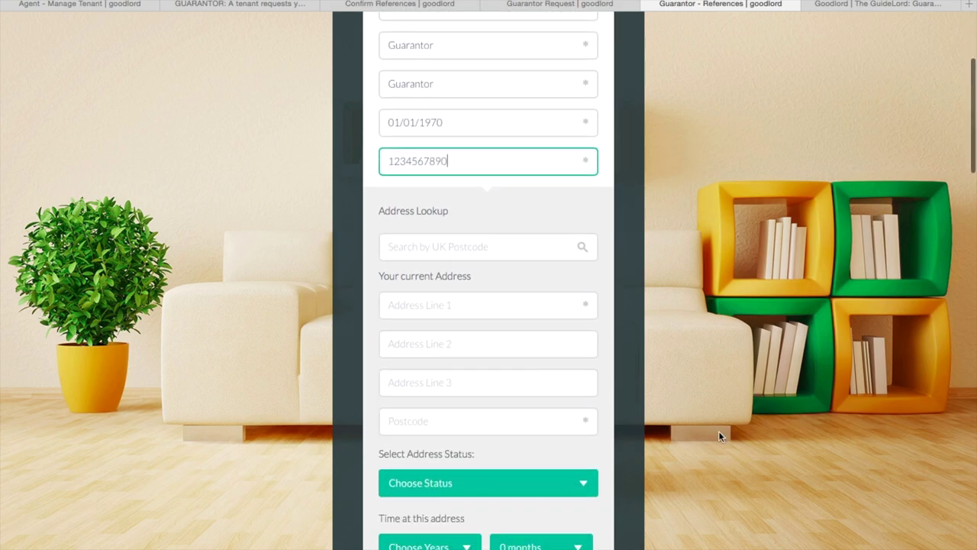
left_click(473, 249)
type("S")
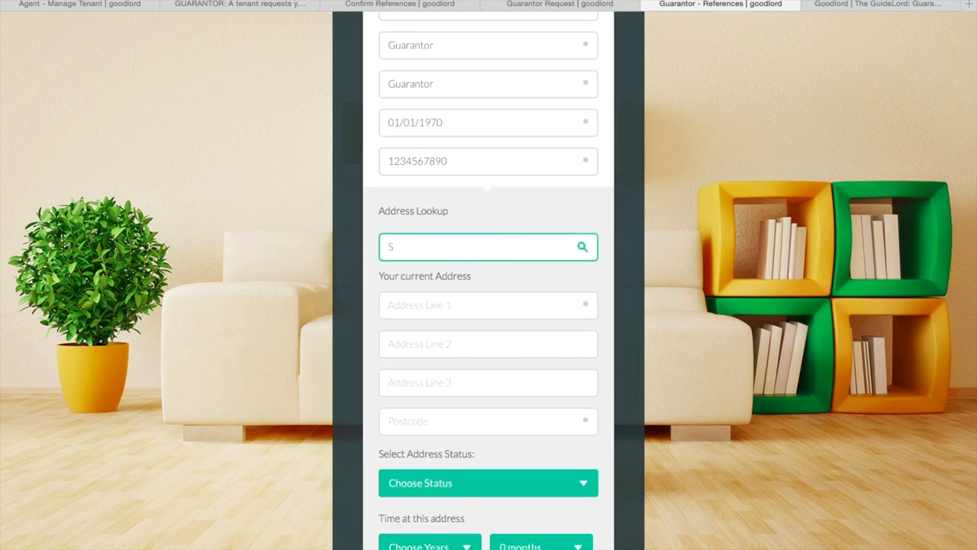
type("W10 9PA")
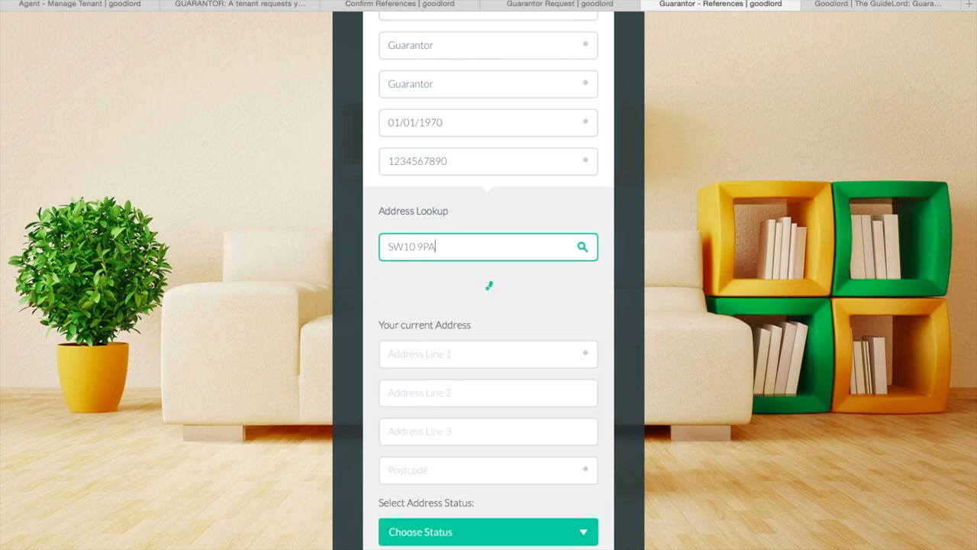
left_click(474, 299)
left_click(460, 390)
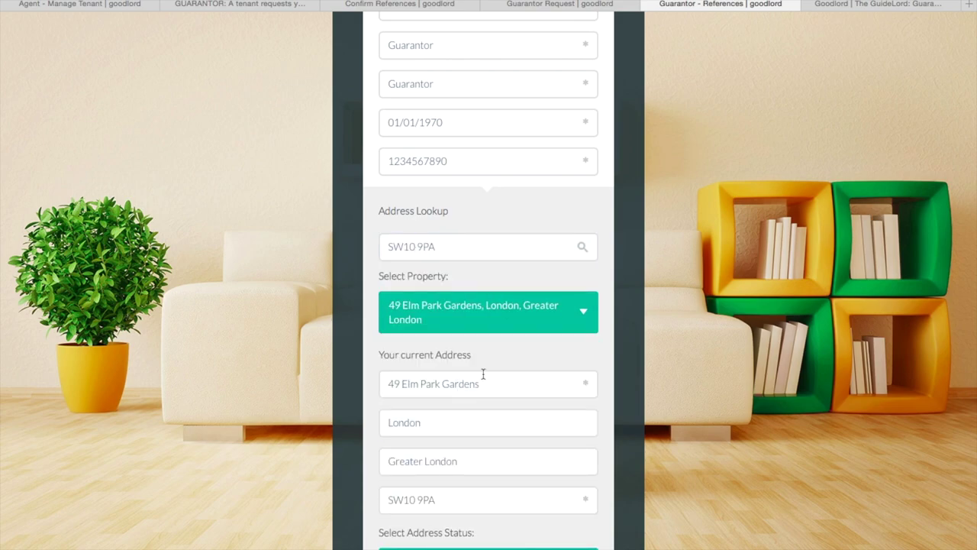
- Set the address status to Owned and time at address to 6 years, then start the identification upload
scroll(641, 396, "down", 5)
scroll(639, 403, "down", 1)
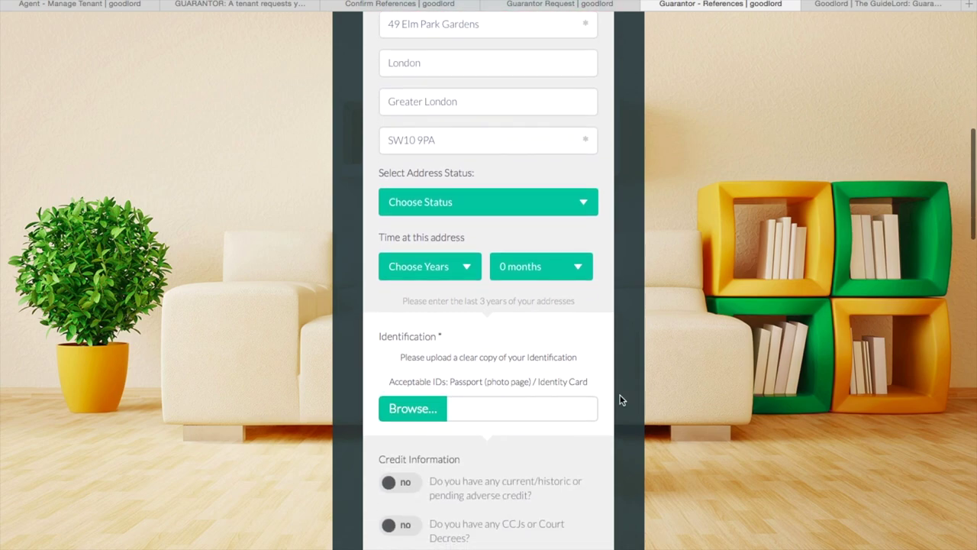
left_click(454, 203)
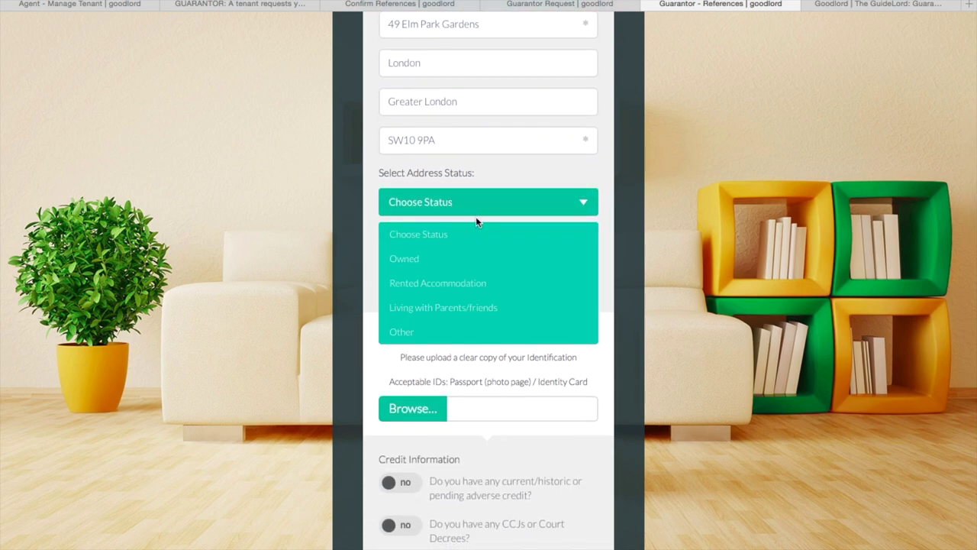
left_click(445, 259)
left_click(427, 269)
scroll(441, 375, "down", 2)
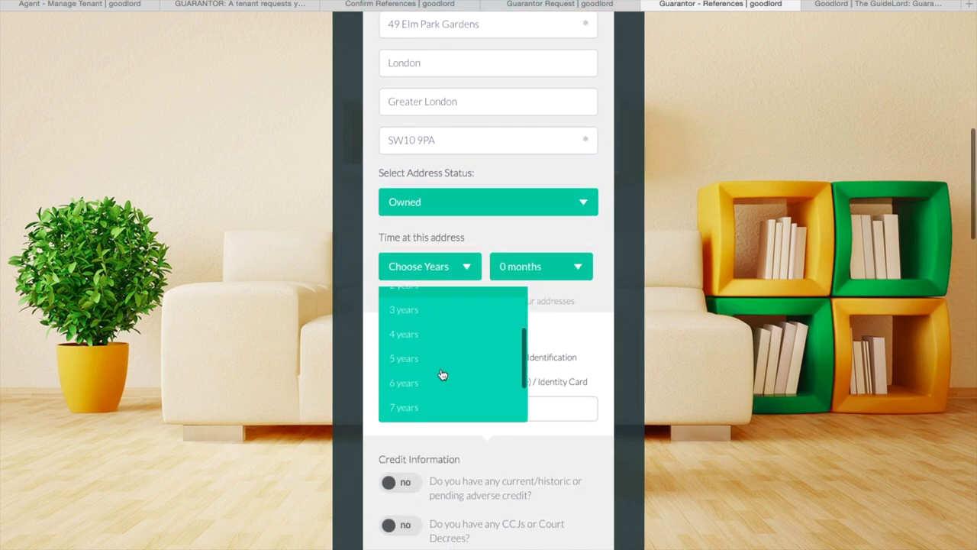
left_click(440, 380)
scroll(441, 376, "down", 5)
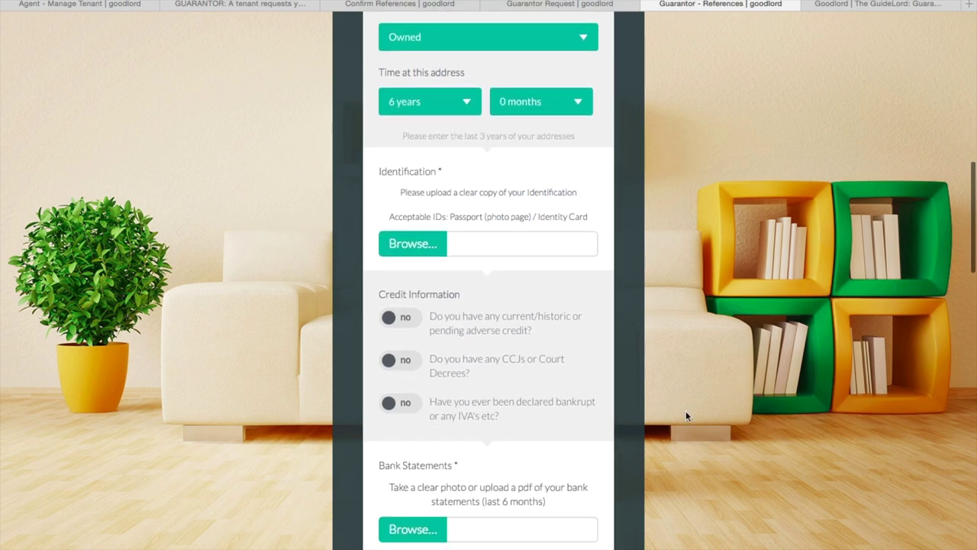
left_click(422, 250)
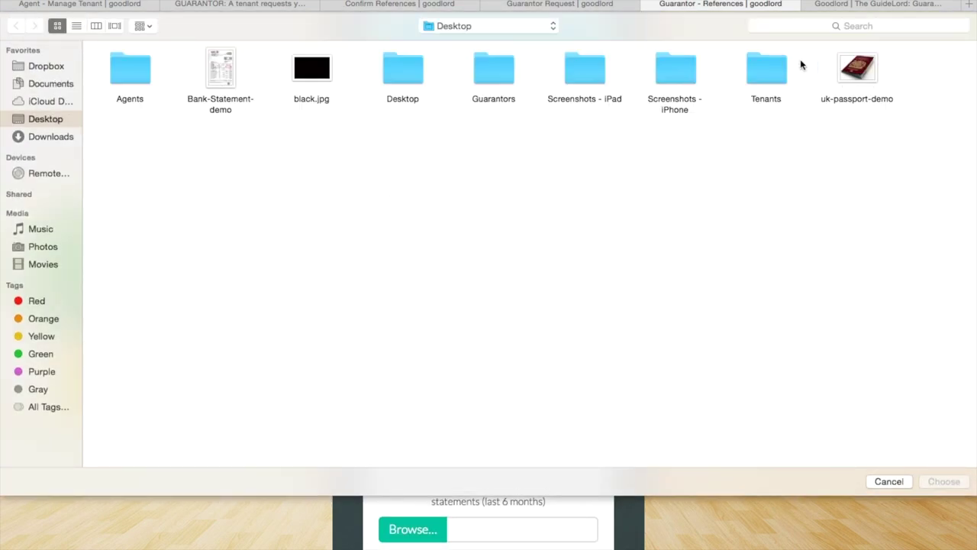
- Attach uk-passport-demo.jpg as identification and leave the adverse-credit answer as no
left_click(871, 77)
left_click(944, 481)
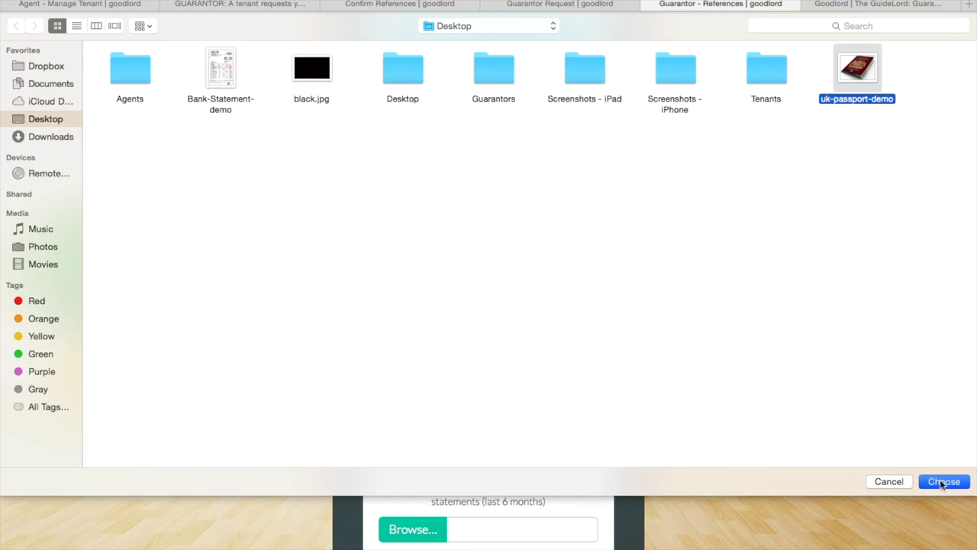
scroll(794, 401, "down", 2)
scroll(786, 395, "down", 3)
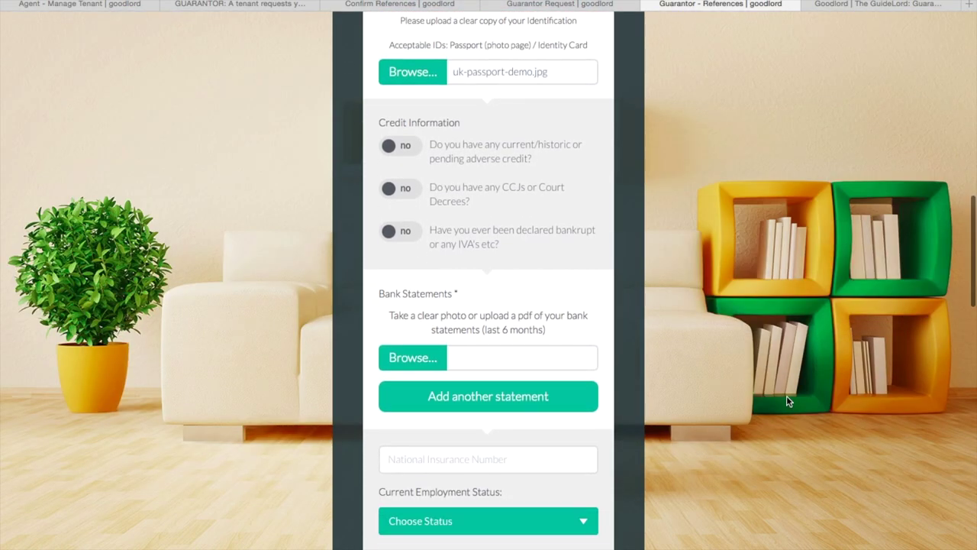
left_click(405, 146)
left_click(398, 146)
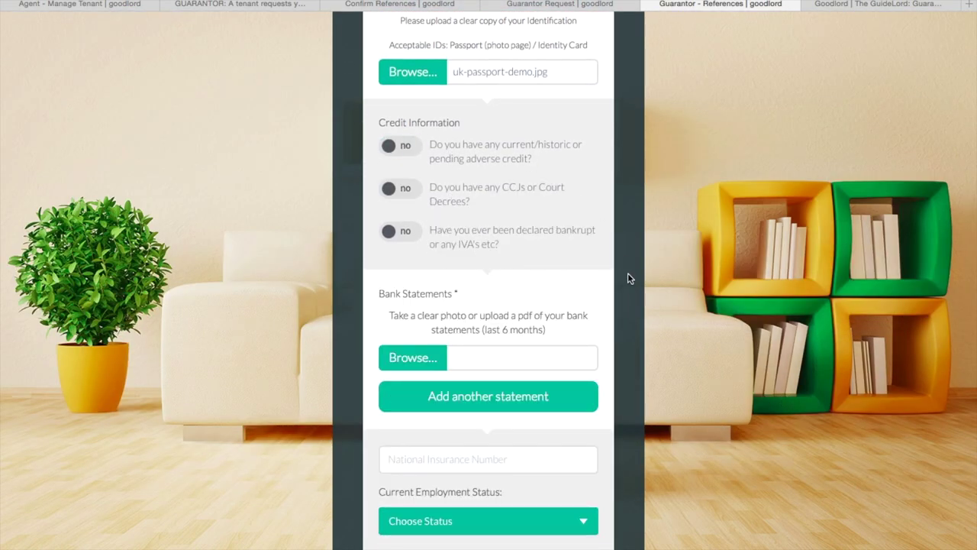
- Attach Bank-Statement-demo.jpg to the first bank statement slot and again to an added second slot
scroll(632, 301, "down", 5)
left_click(419, 177)
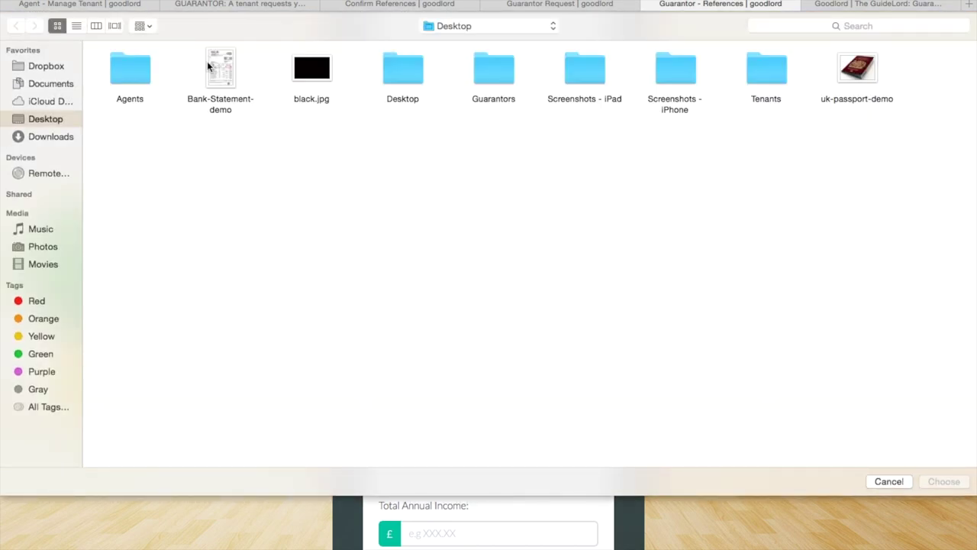
left_click(207, 67)
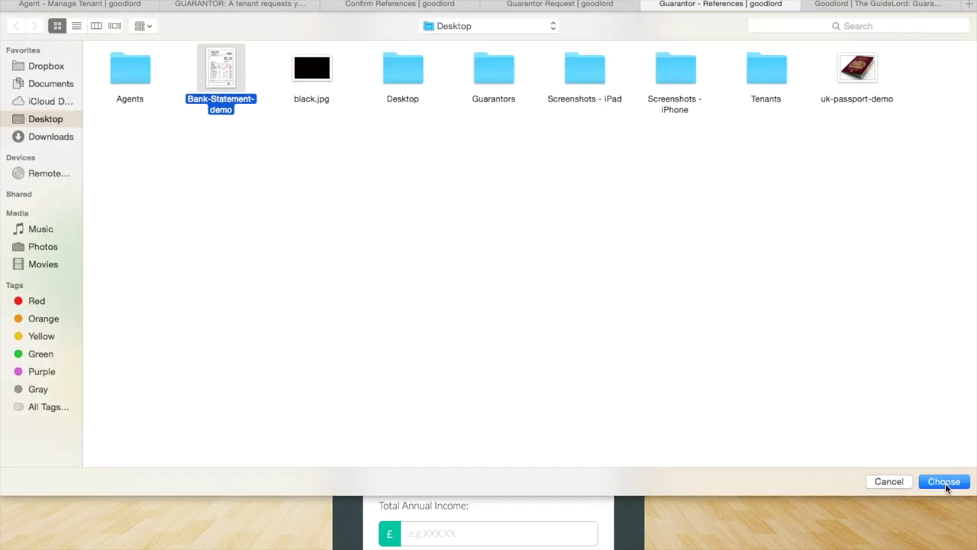
left_click(945, 482)
scroll(743, 485, "down", 5)
scroll(731, 479, "up", 3)
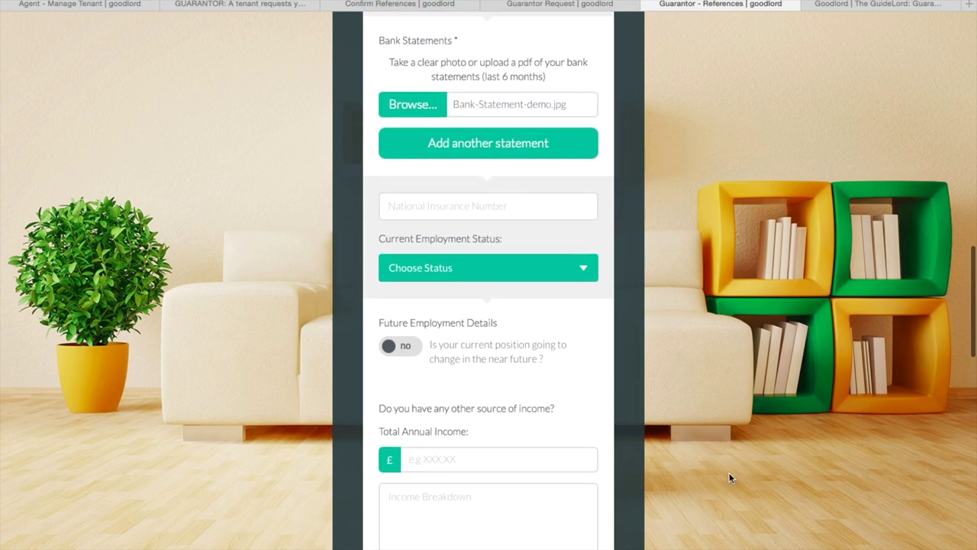
left_click(492, 151)
left_click(427, 139)
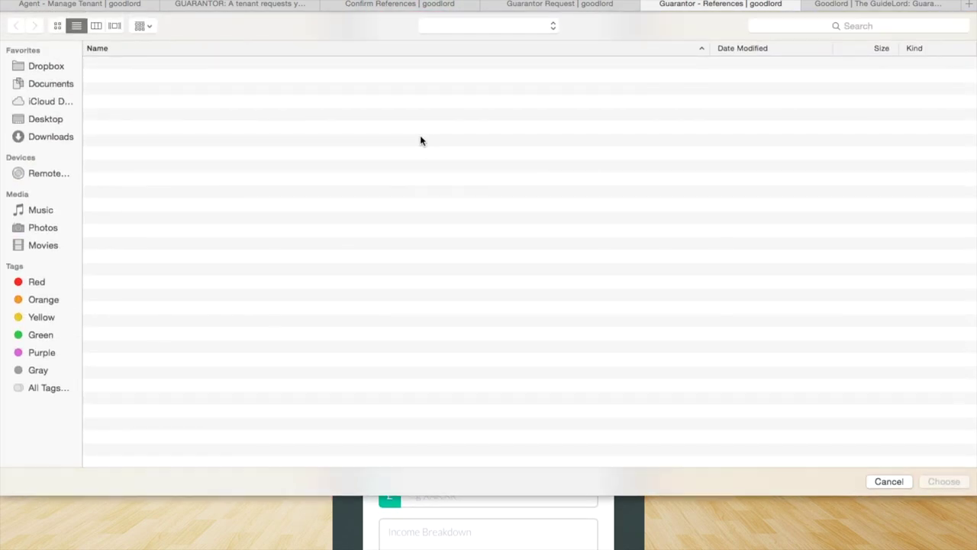
left_click(224, 81)
left_click(944, 482)
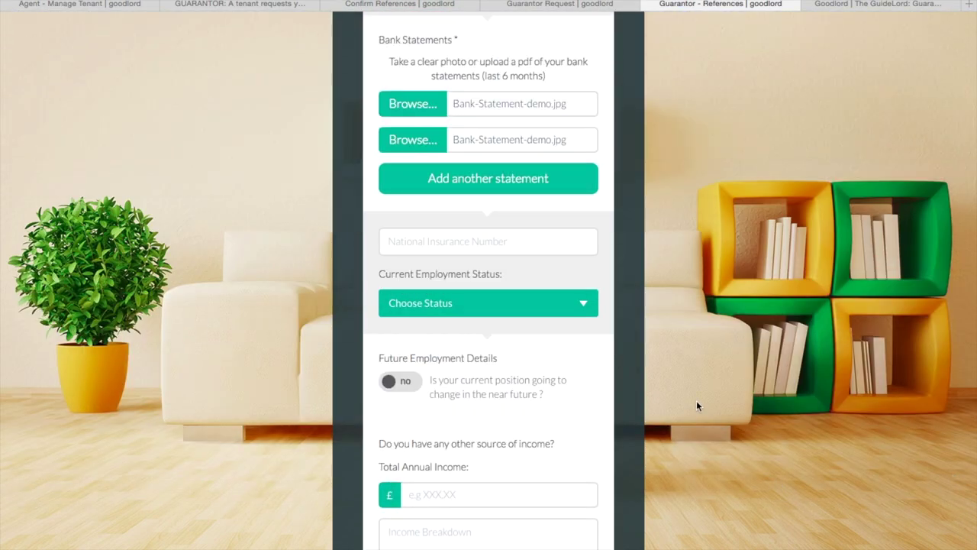
- Enter the guarantor's National Insurance number and set the employment status to Retired
left_click(509, 243)
type("AA111111")
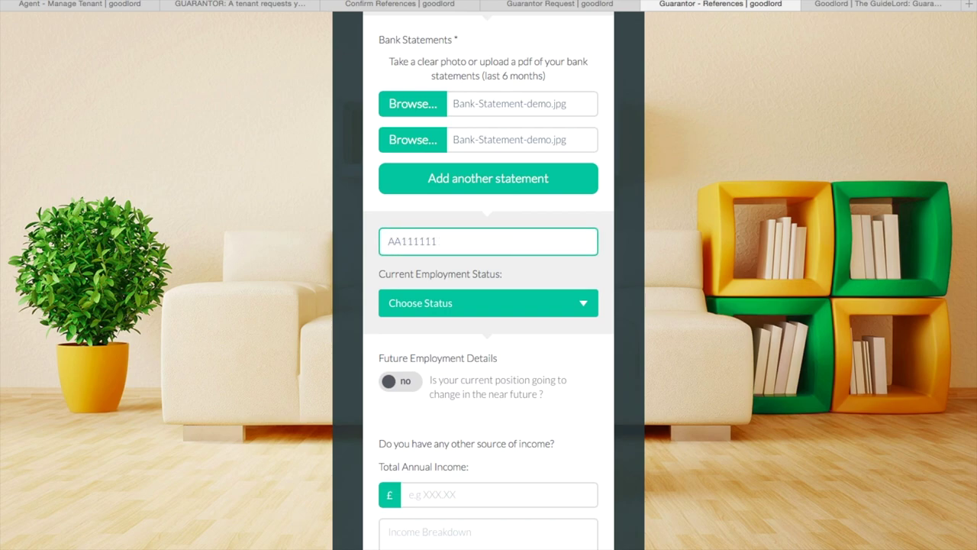
left_click(517, 305)
scroll(475, 399, "down", 1)
scroll(475, 399, "down", 2)
scroll(475, 400, "up", 1)
scroll(475, 399, "up", 2)
scroll(476, 399, "down", 1)
left_click(477, 409)
scroll(617, 438, "down", 5)
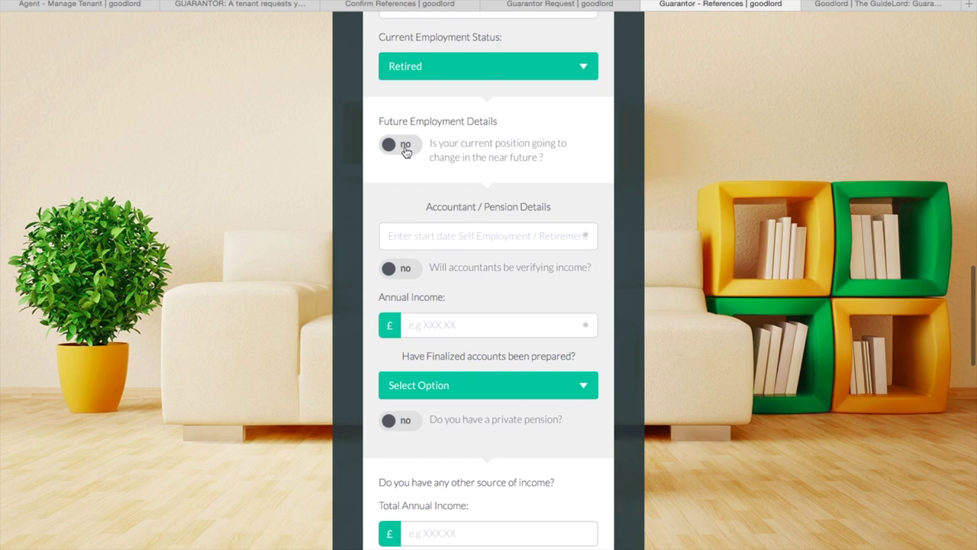
- Leave the position marked as not changing and set the retirement start date to 01/04/2017
left_click(406, 149)
left_click(401, 149)
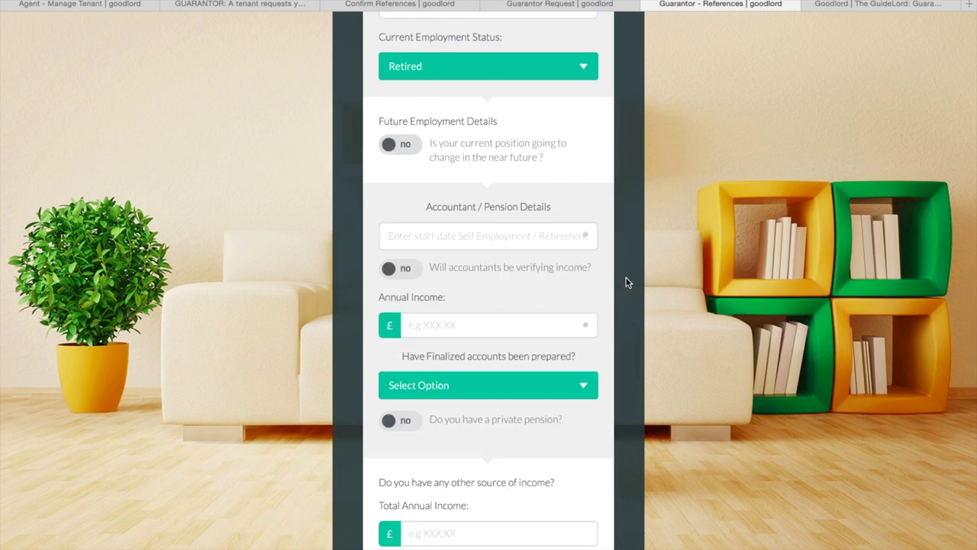
scroll(627, 280, "down", 1)
left_click(416, 187)
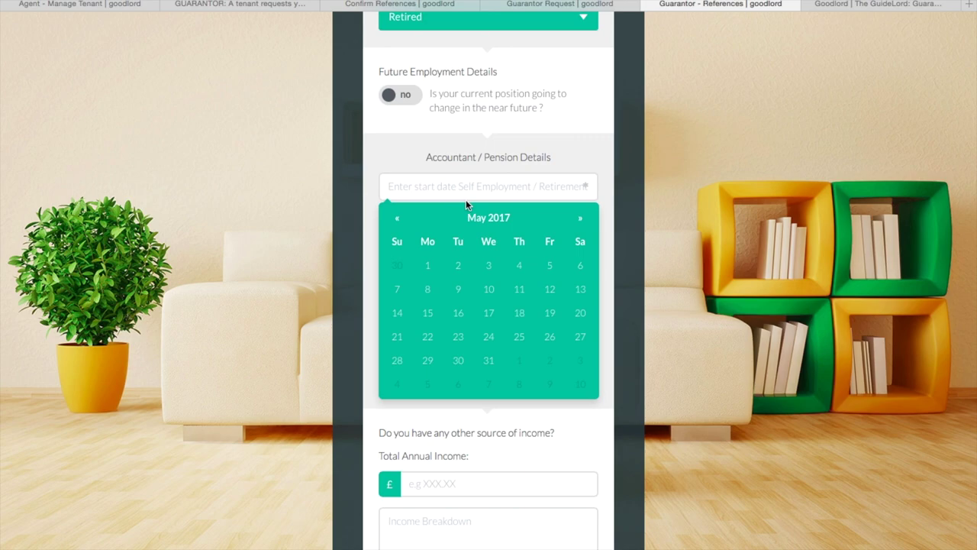
left_click(398, 221)
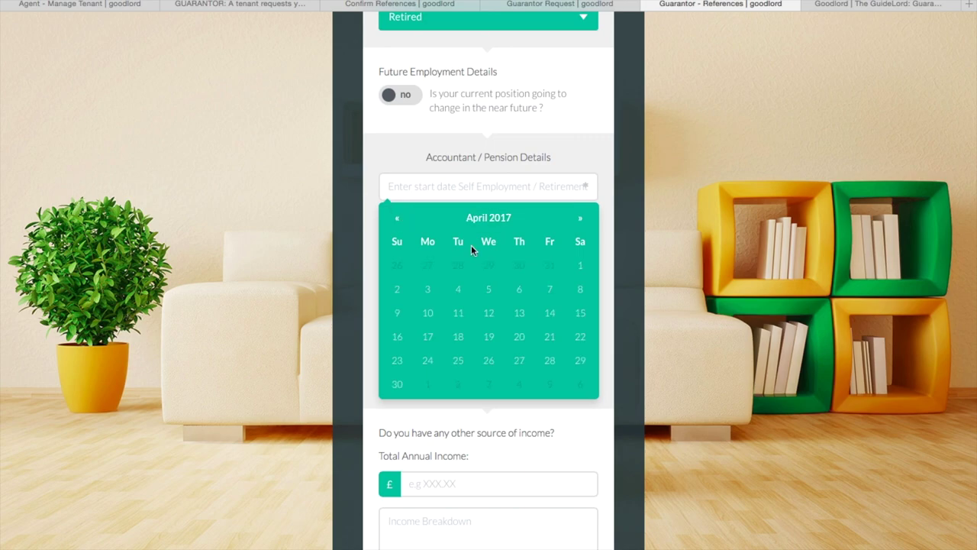
left_click(587, 267)
- Enter £60000 annual income, with no accountant verification, no finalised accounts and no private pension
scroll(671, 284, "down", 1)
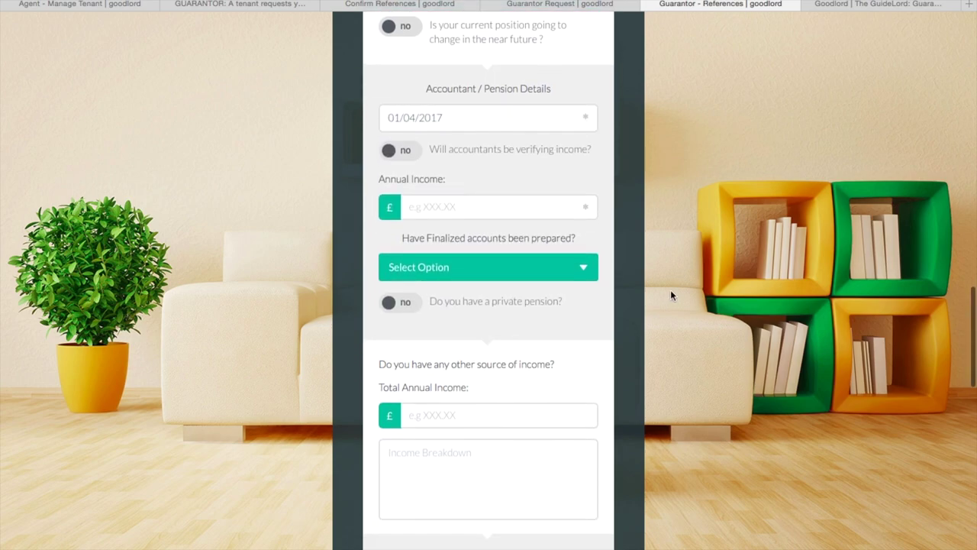
left_click(412, 149)
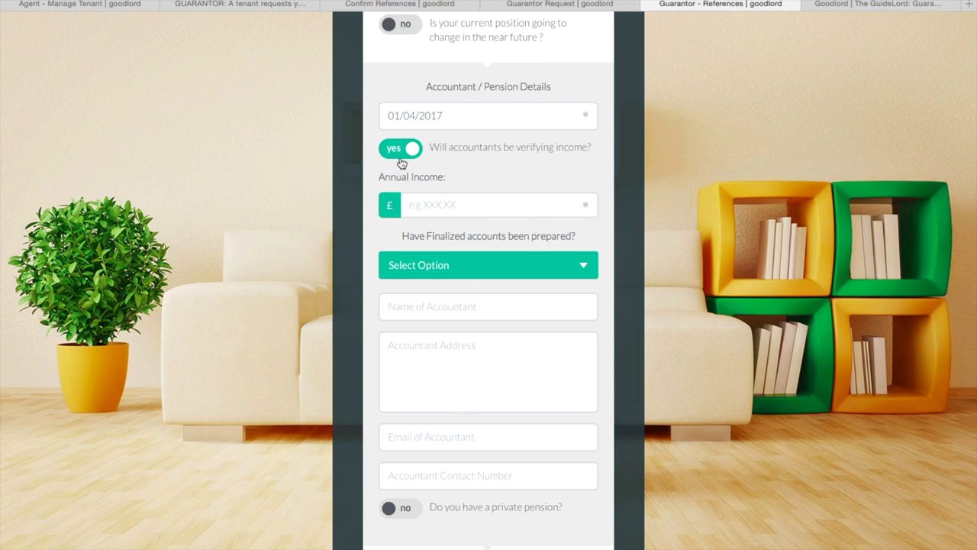
left_click(402, 150)
left_click(441, 204)
type("60000")
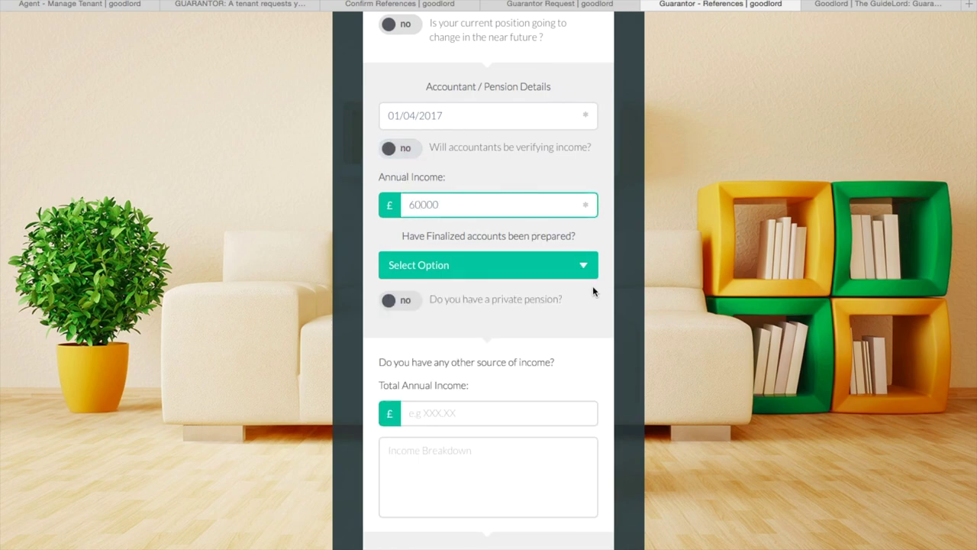
scroll(643, 340, "down", 2)
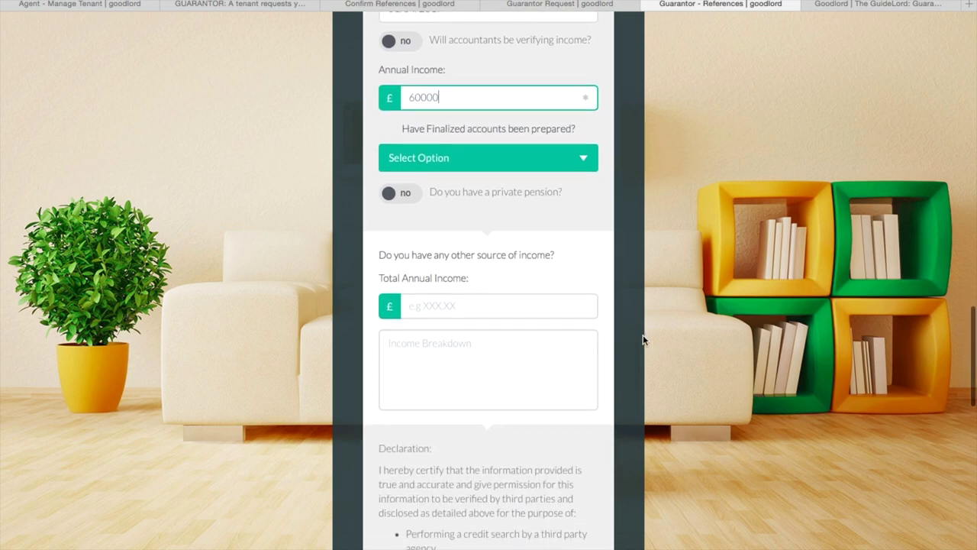
left_click(524, 158)
left_click(442, 264)
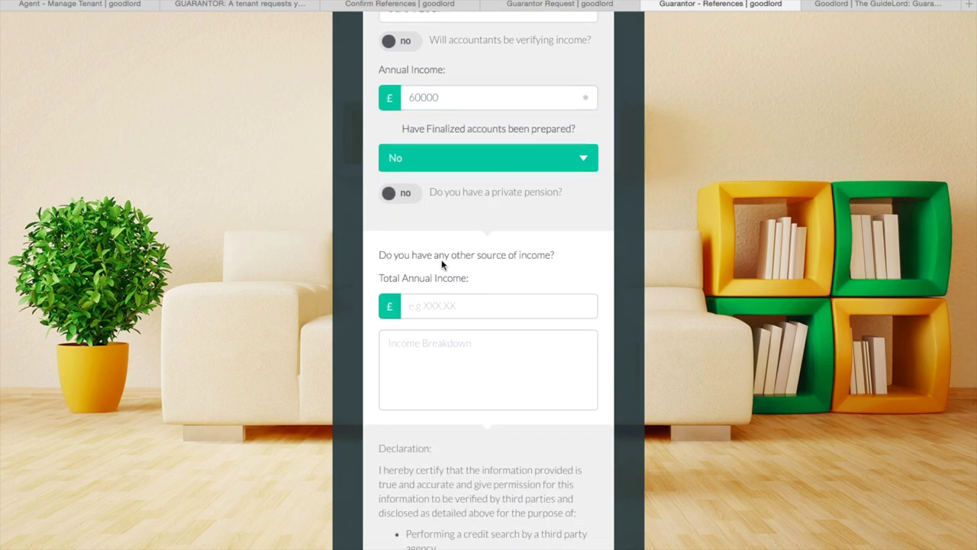
left_click(416, 204)
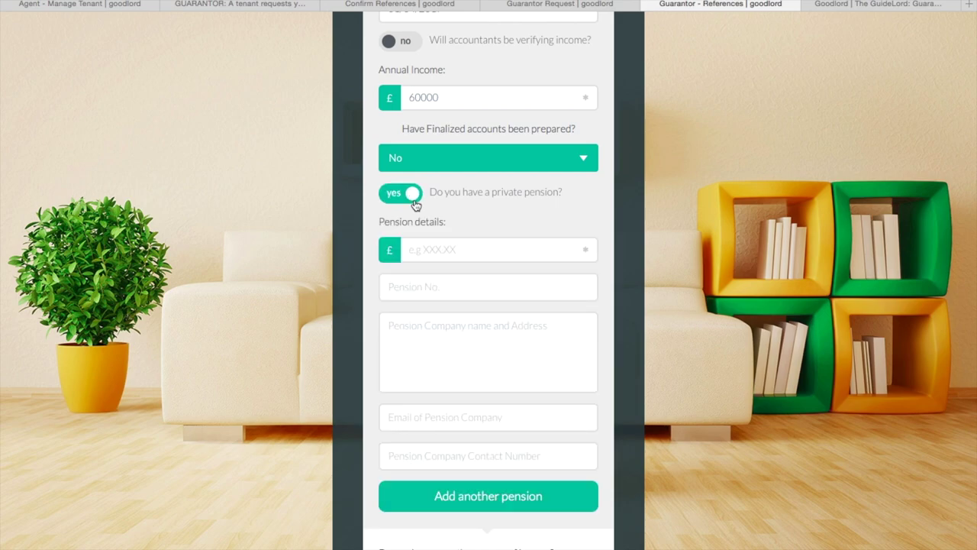
left_click(413, 193)
scroll(701, 378, "down", 3)
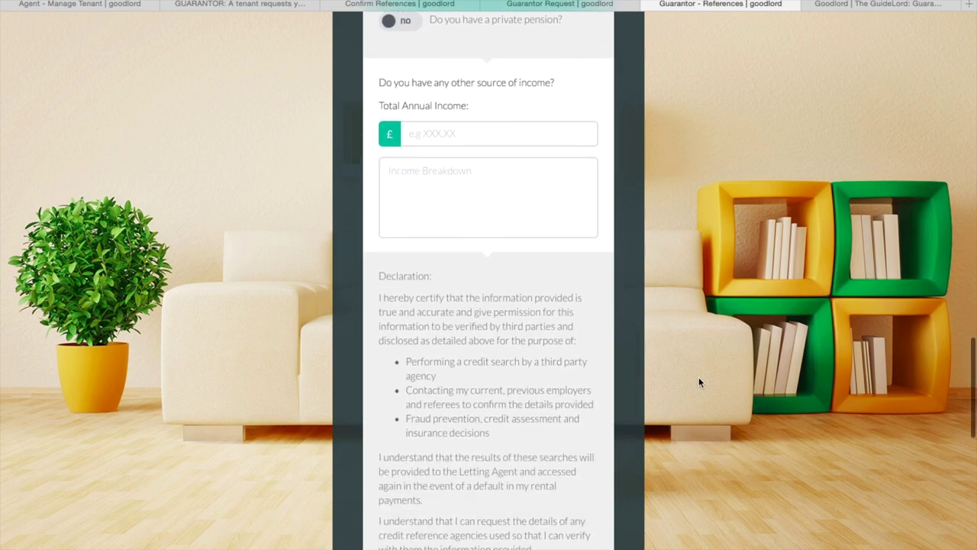
scroll(600, 413, "down", 6)
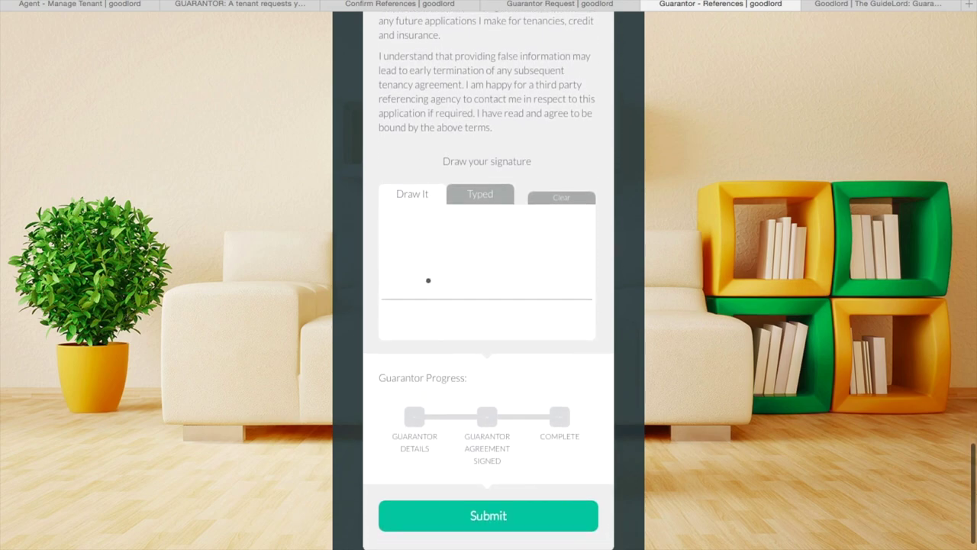
- Replace the drawn signature with a typed 'Guarantor' signature and submit the reference form
mouse_move(405, 257)
left_mouse_down()
mouse_move(390, 274)
mouse_move(407, 292)
left_mouse_up()
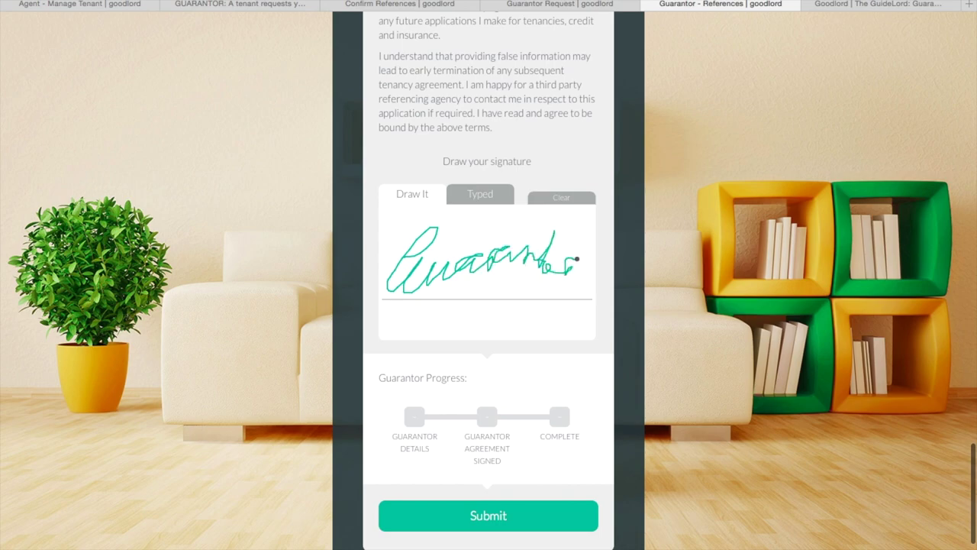
left_click(562, 200)
left_click(487, 197)
left_click(433, 189)
type("Guarantor")
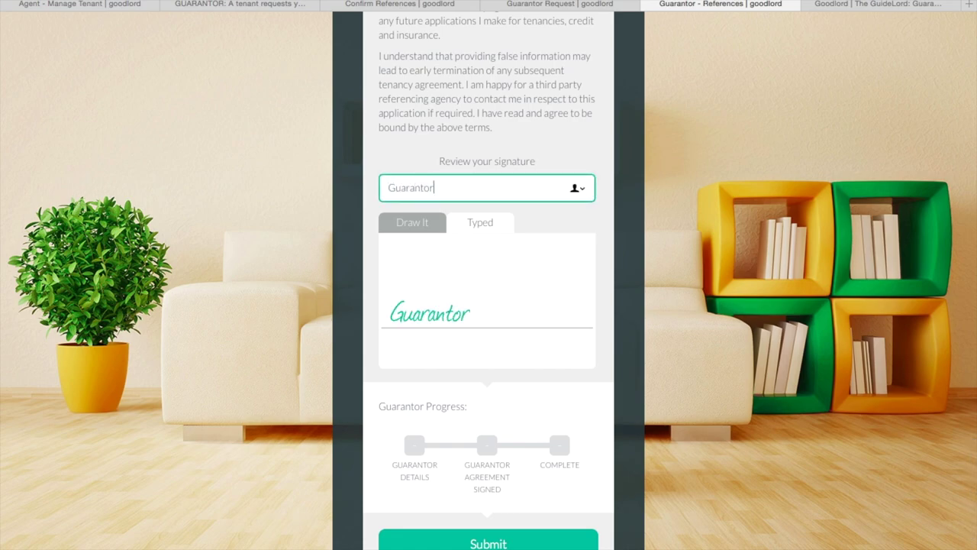
left_click(688, 384)
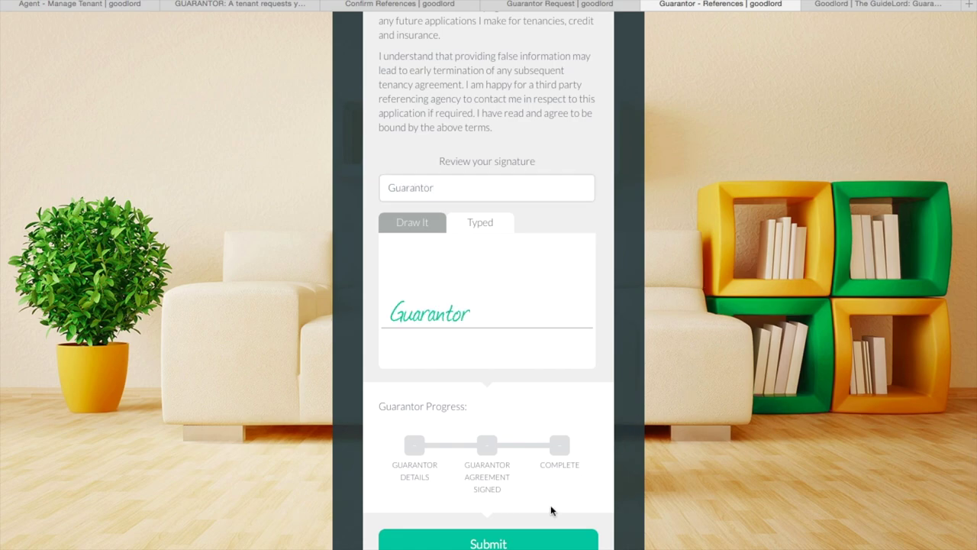
left_click(519, 543)
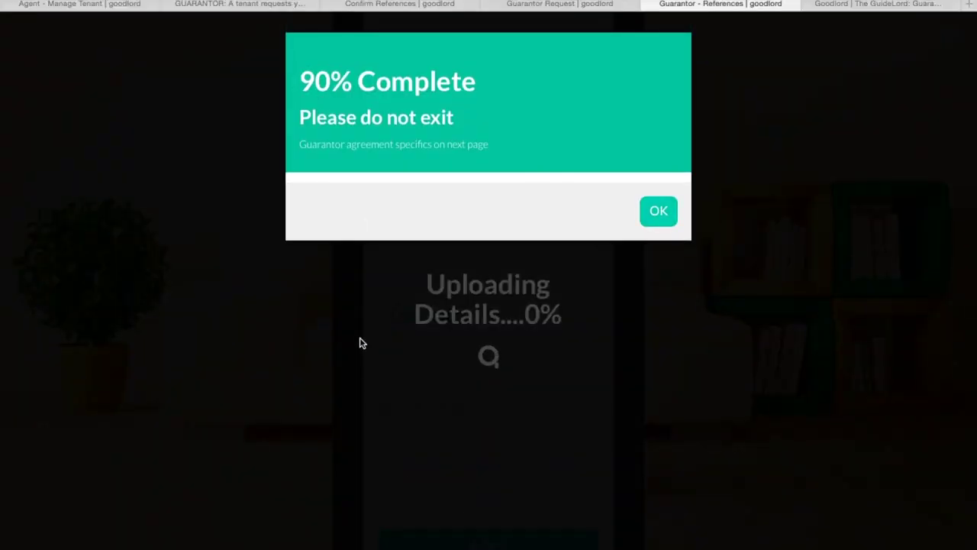
- Dismiss the progress notice, then read the guarantor agreement and the tenant contract draft
left_click(660, 212)
scroll(670, 321, "down", 3)
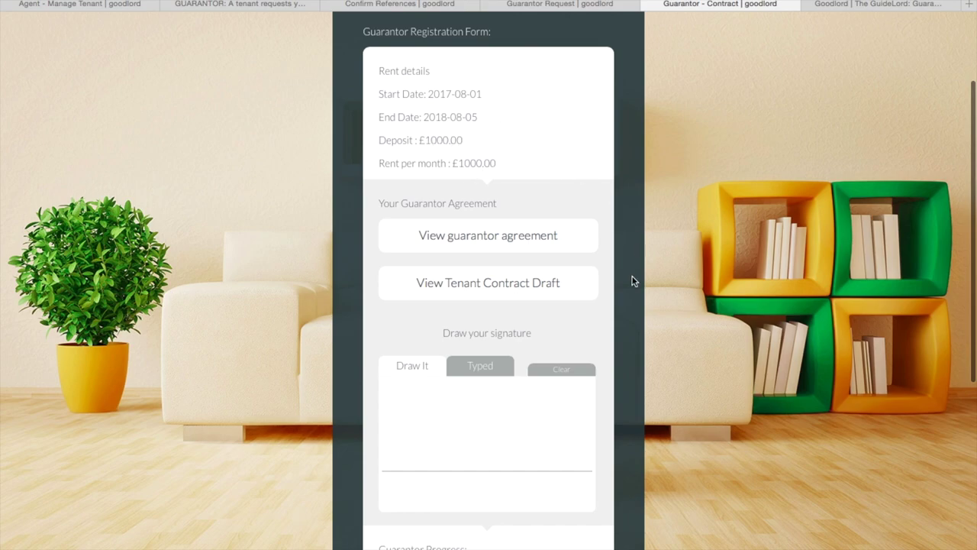
scroll(632, 281, "down", 3)
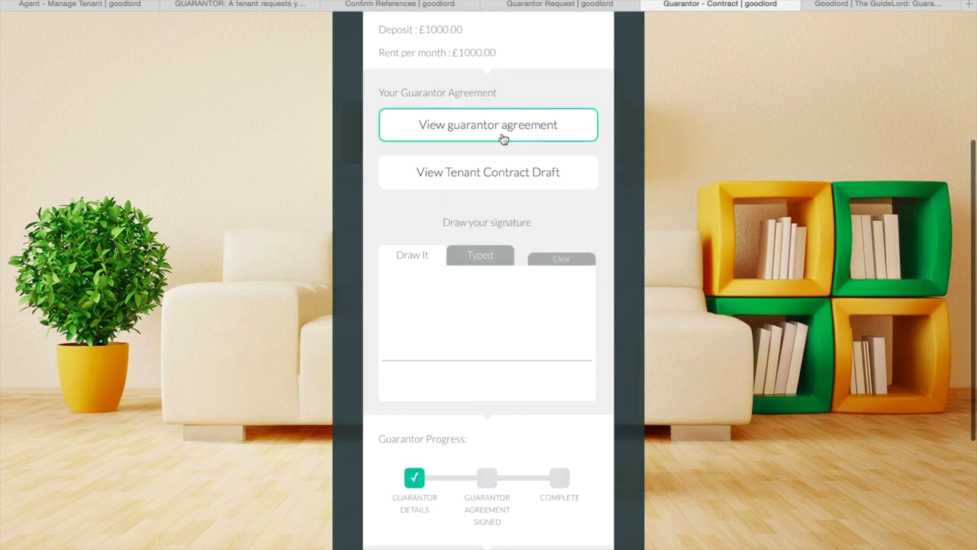
left_click(503, 139)
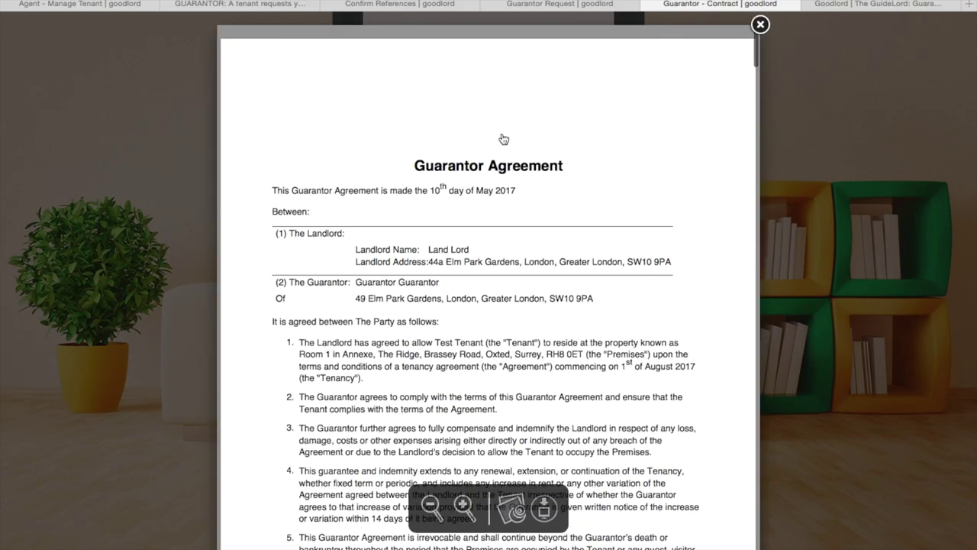
scroll(503, 138, "down", 7)
scroll(503, 138, "down", 20)
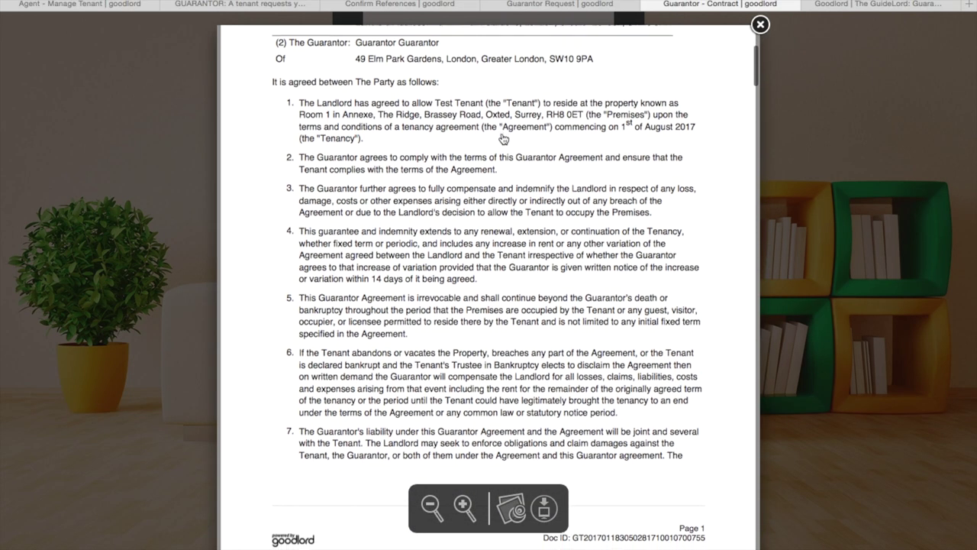
scroll(503, 138, "down", 15)
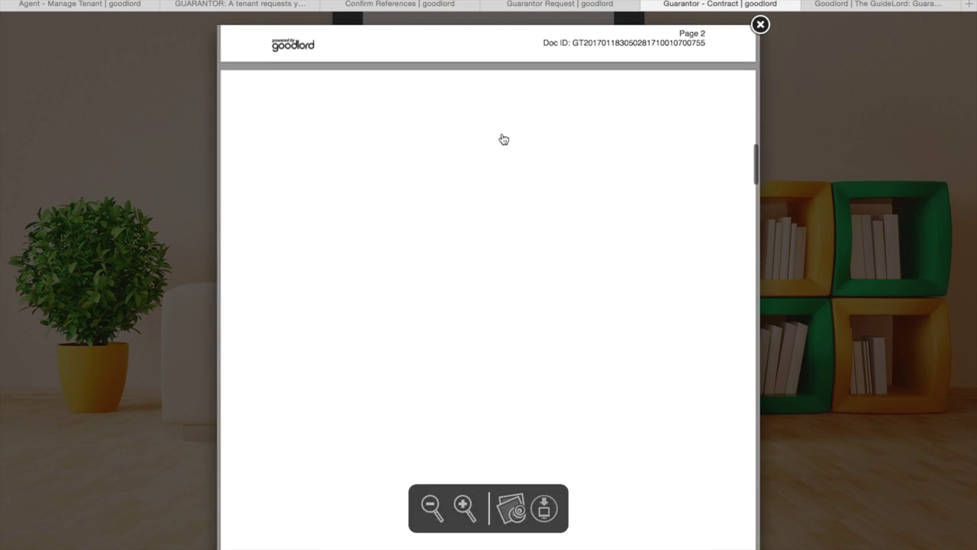
left_click(811, 410)
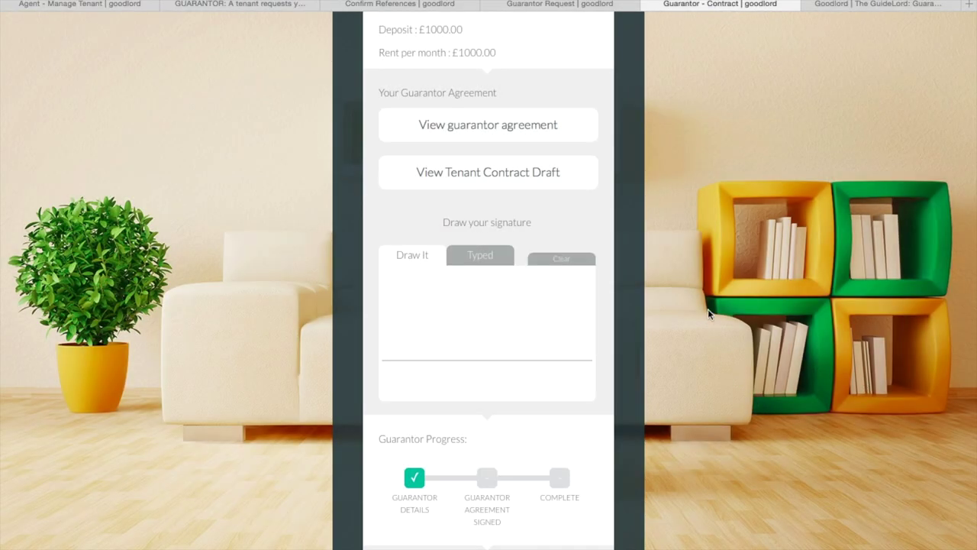
left_click(506, 182)
scroll(636, 262, "down", 20)
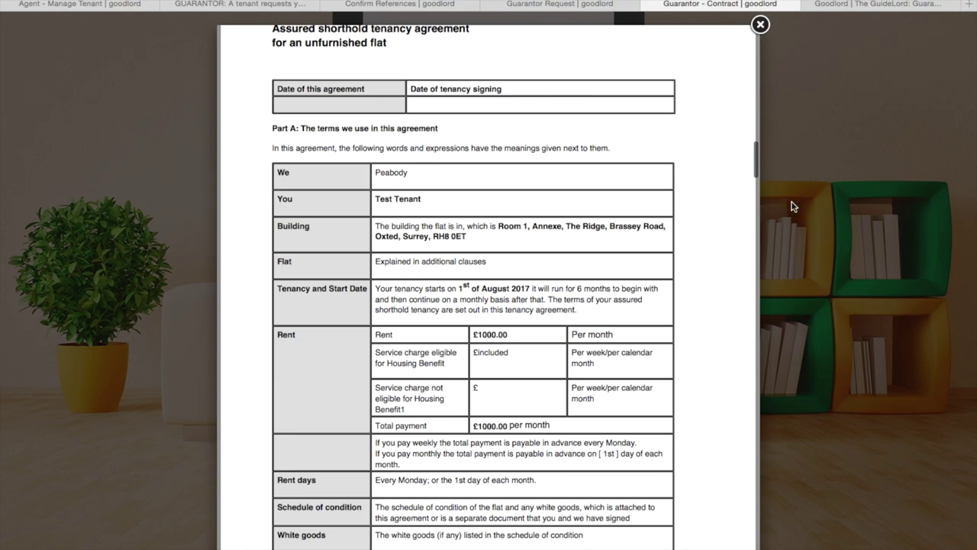
left_click(867, 340)
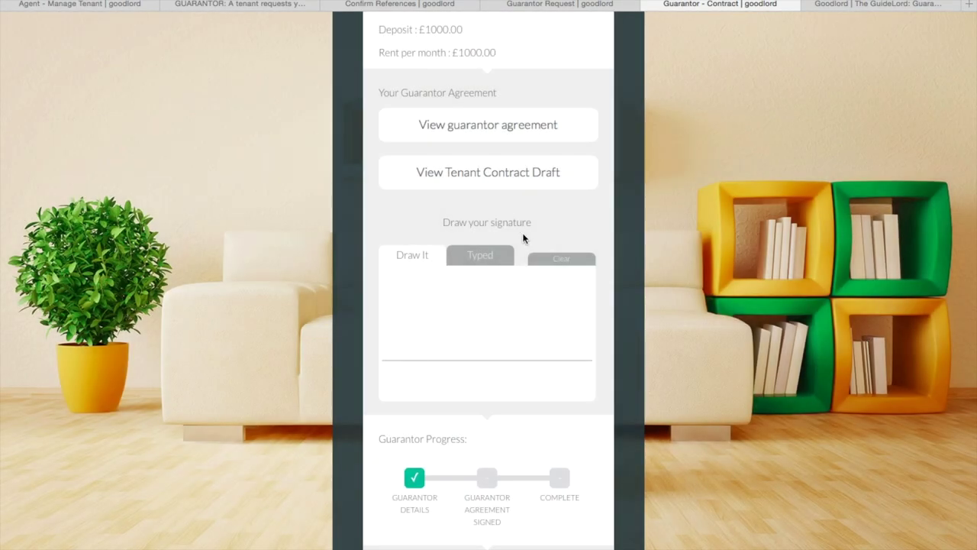
- Sign the guarantor agreement with the typed name 'Guarantor' and submit it
left_click(481, 261)
left_click(453, 245)
type("Guarantor")
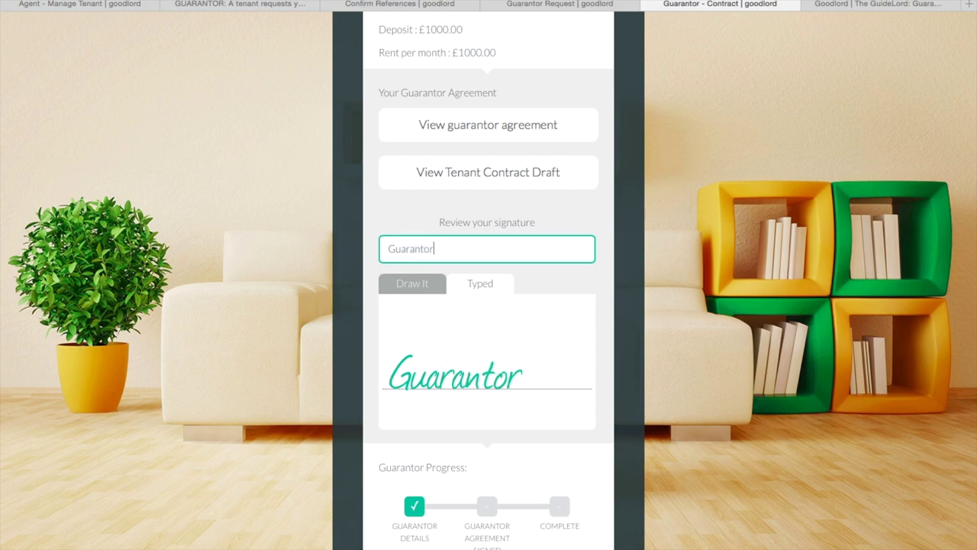
left_click(597, 364)
scroll(595, 374, "down", 5)
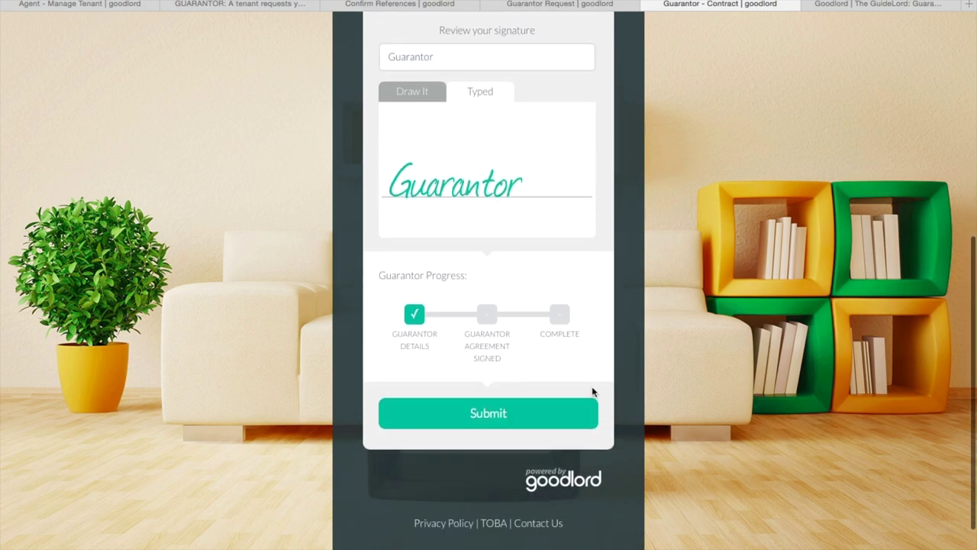
left_click(538, 420)
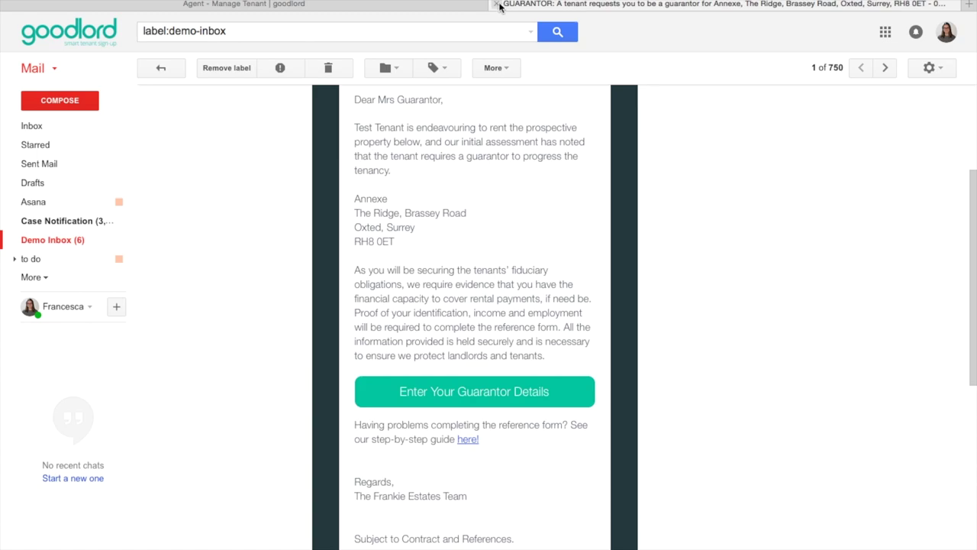
- Go back to Gmail's Demo Inbox list, then to the agent's tenancy management tab
left_click(60, 241)
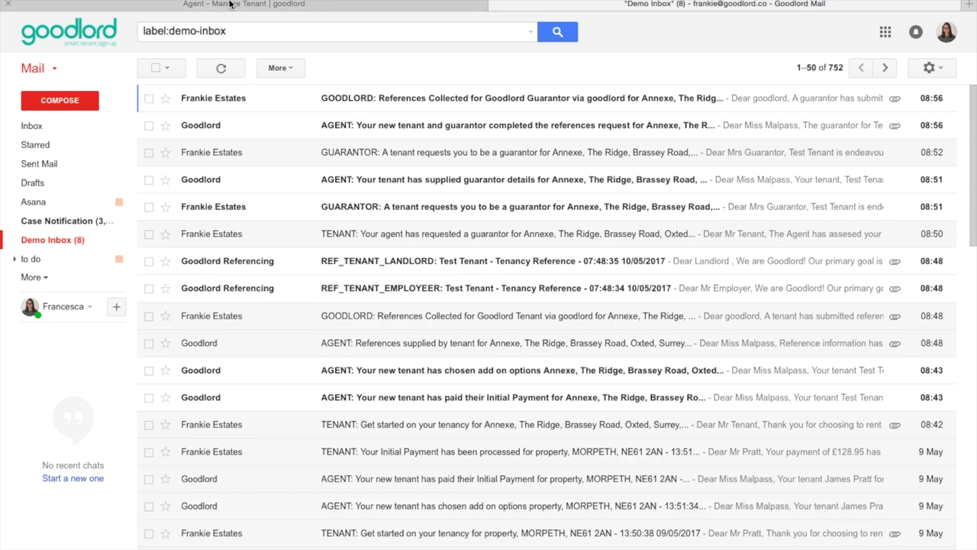
left_click(232, 5)
- Expand the guarantor references and check the guarantor's passport photo ID
scroll(291, 270, "up", 15)
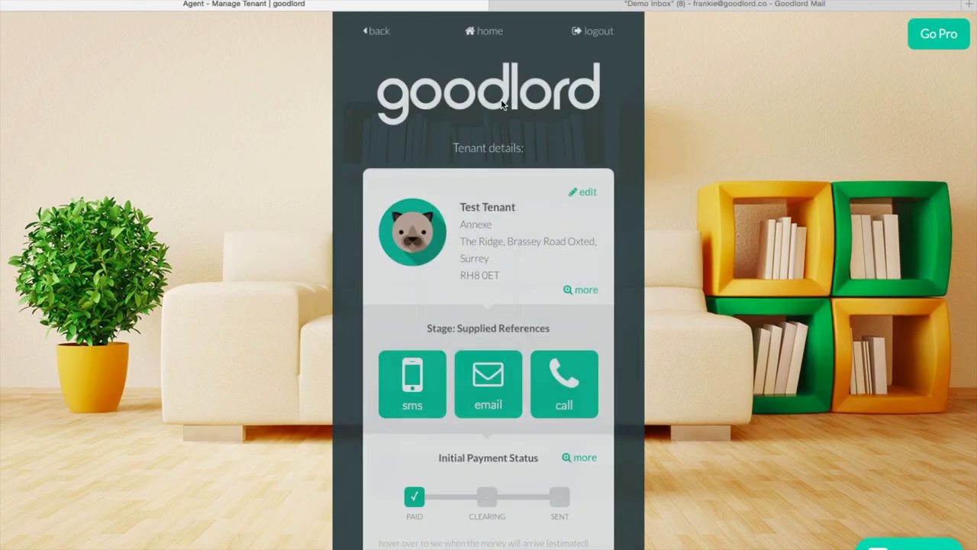
scroll(652, 233, "down", 3)
scroll(654, 248, "down", 10)
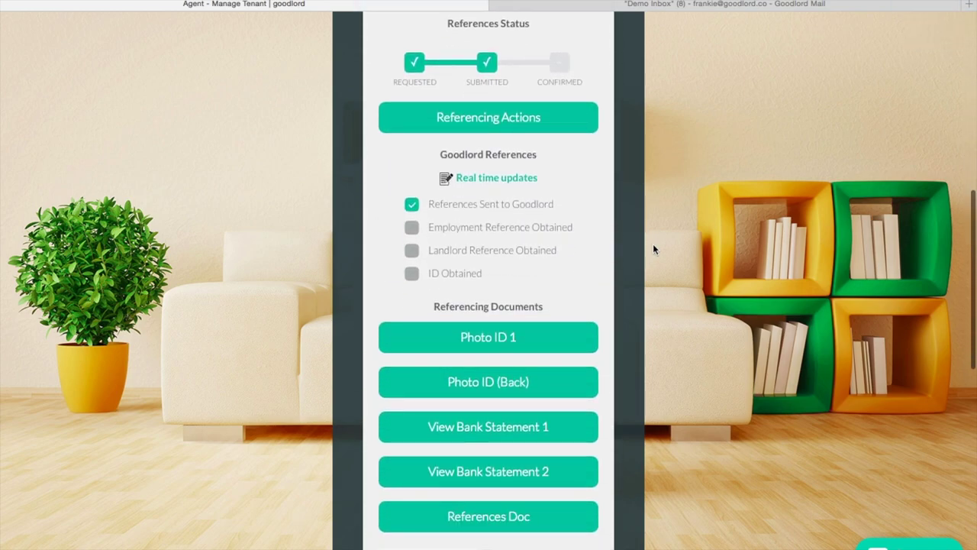
scroll(653, 248, "down", 2)
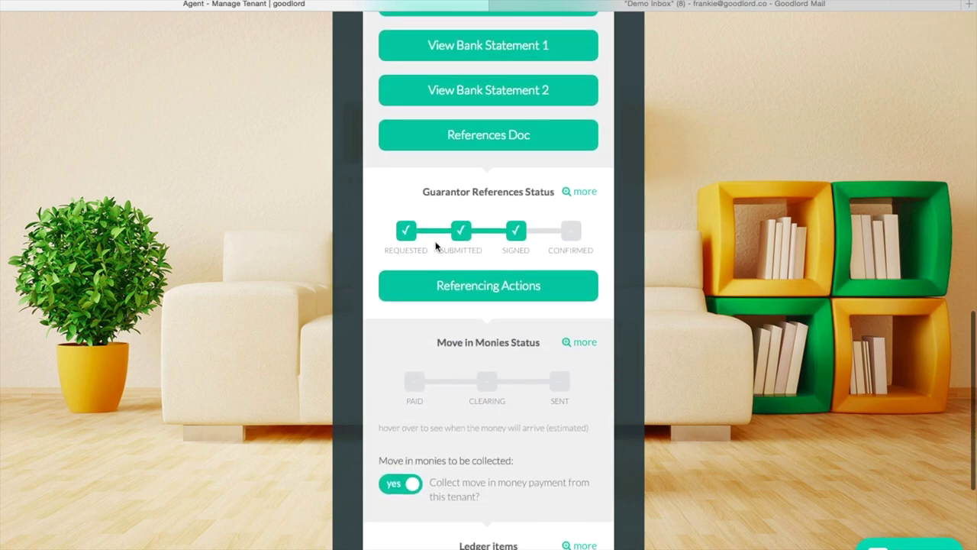
left_click(585, 193)
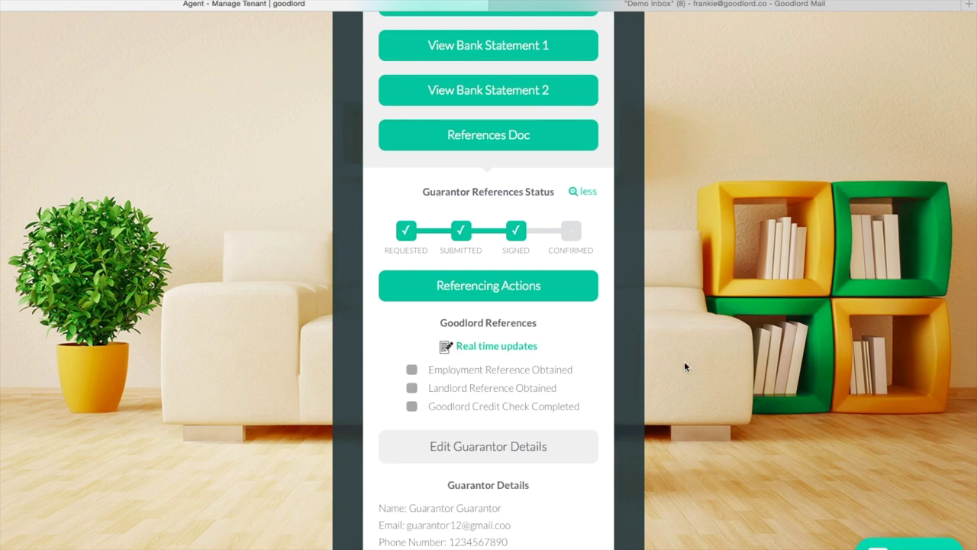
scroll(684, 362, "down", 3)
scroll(684, 361, "down", 4)
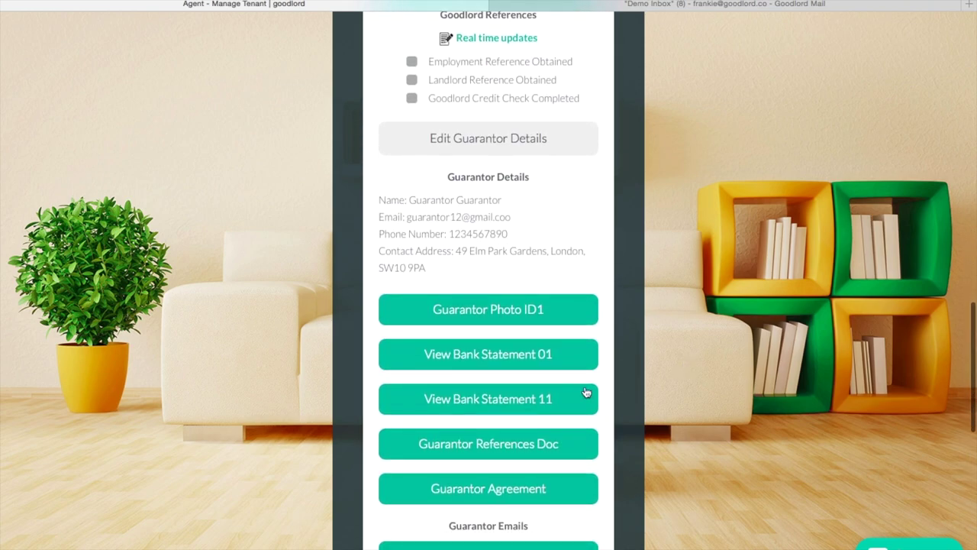
left_click(495, 309)
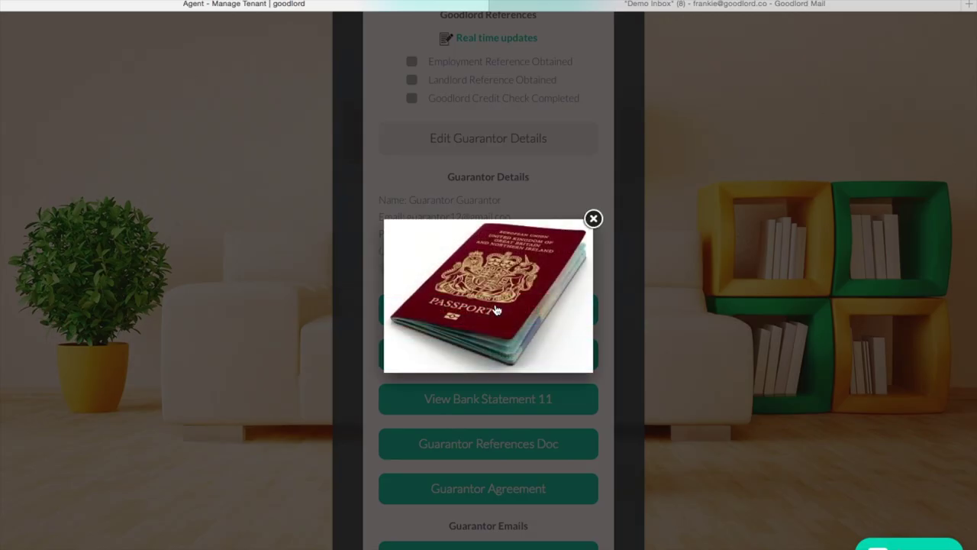
left_click(761, 327)
- Mark the tenant's and guarantor's references as completed
scroll(762, 326, "up", 5)
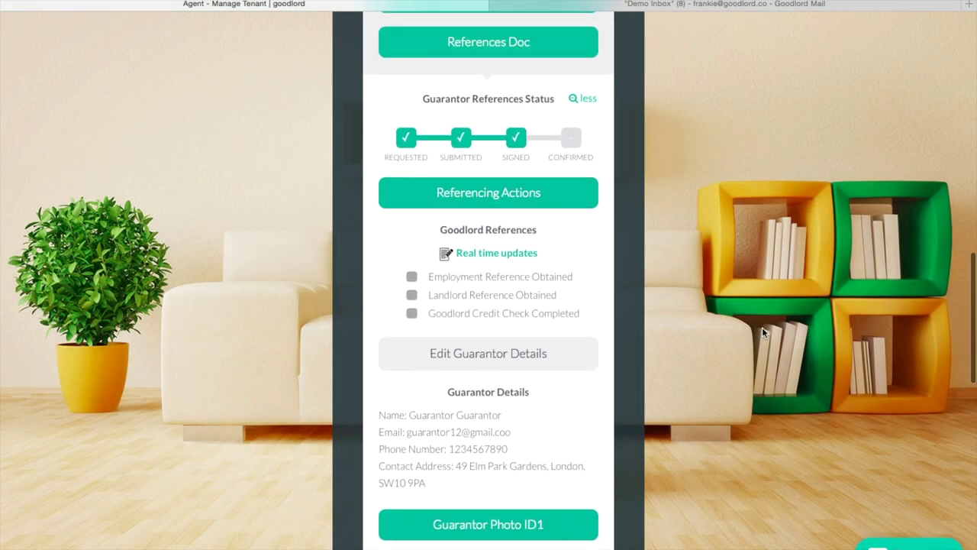
scroll(705, 420, "up", 2)
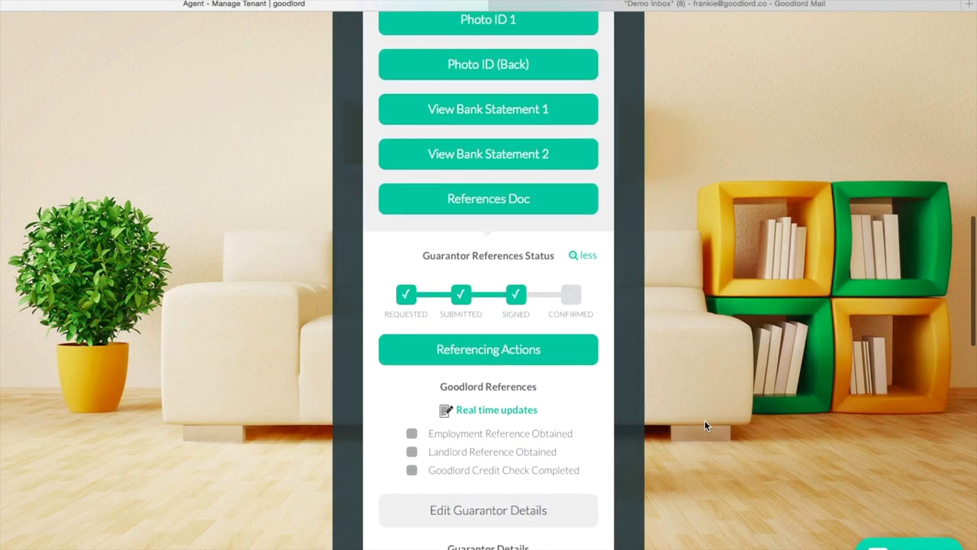
scroll(704, 420, "down", 1)
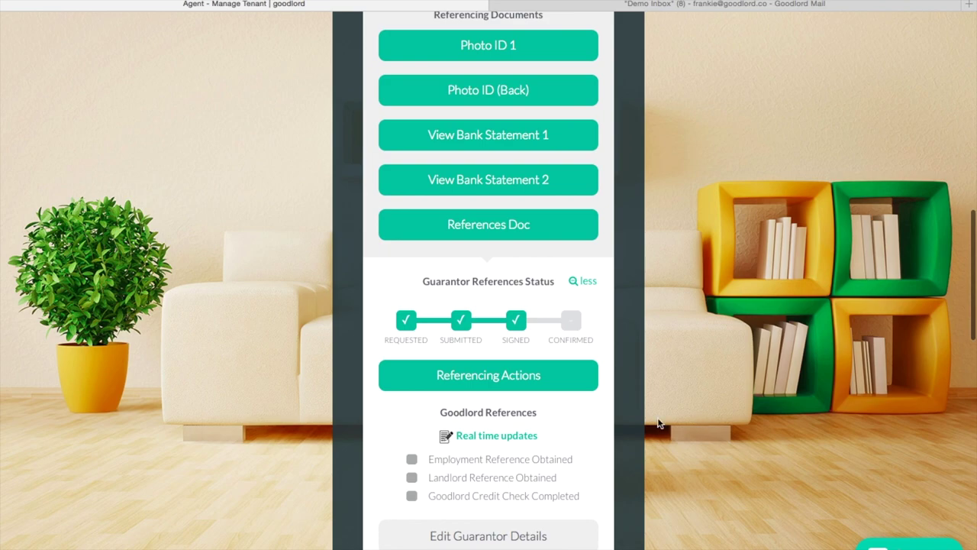
left_click(522, 373)
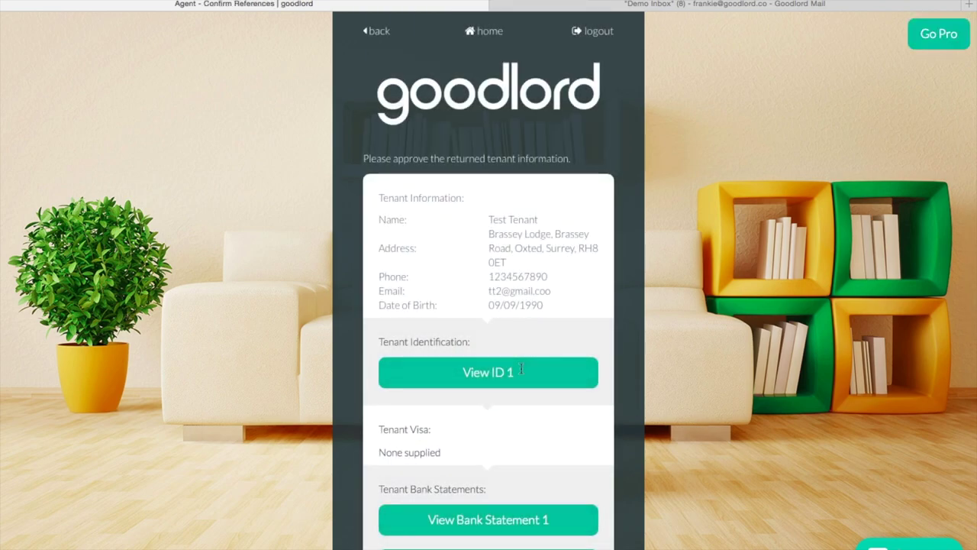
scroll(633, 400, "down", 12)
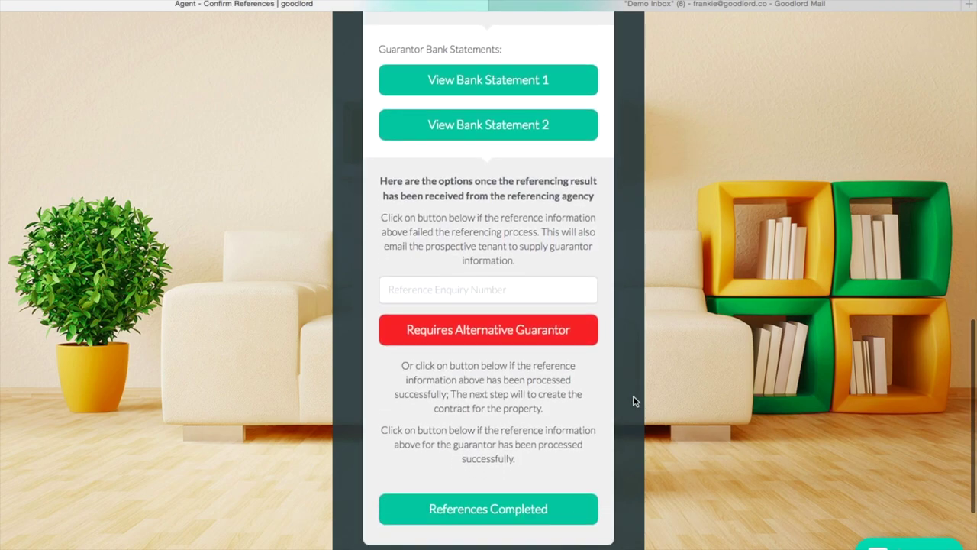
scroll(651, 451, "down", 2)
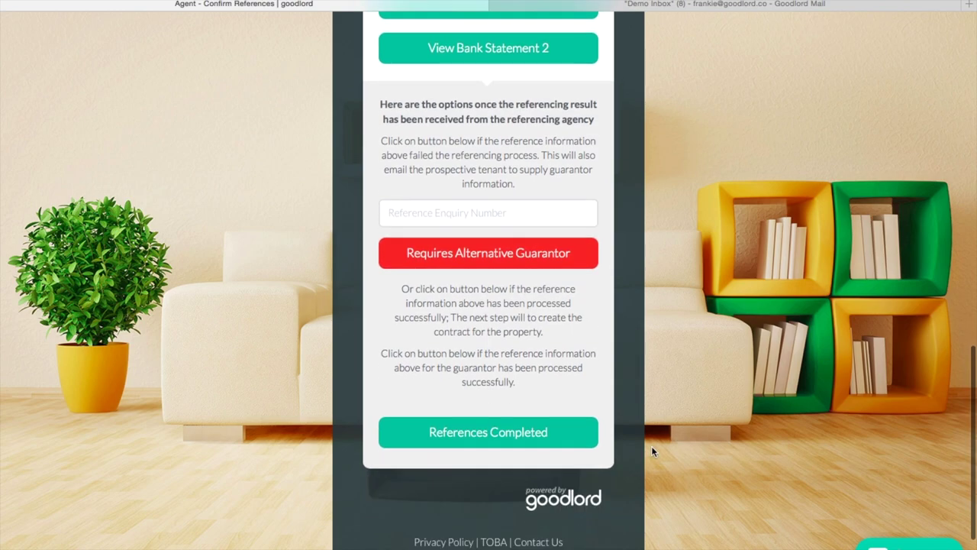
left_click(484, 432)
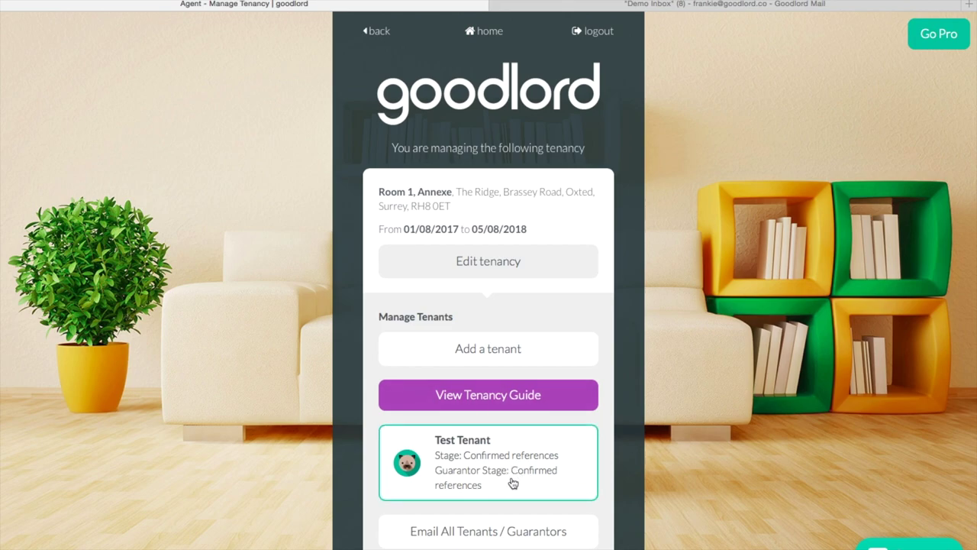
- Preview the draft offer letter, then email the offer to the landlord
scroll(637, 471, "down", 5)
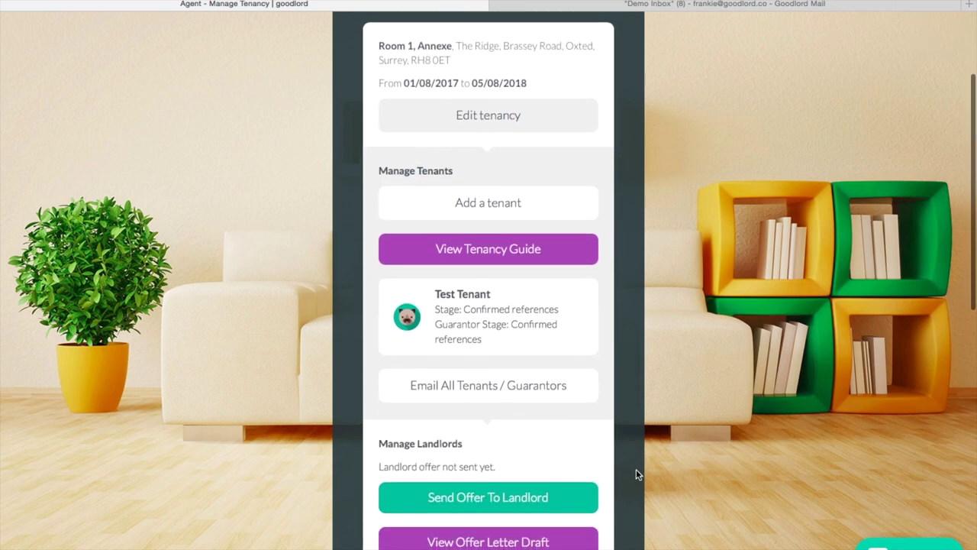
scroll(636, 474, "down", 3)
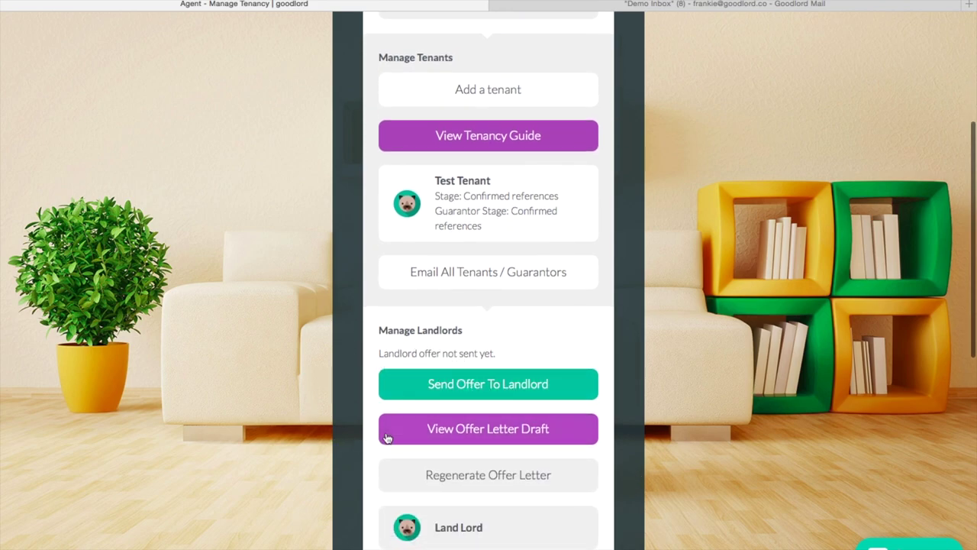
left_click(476, 428)
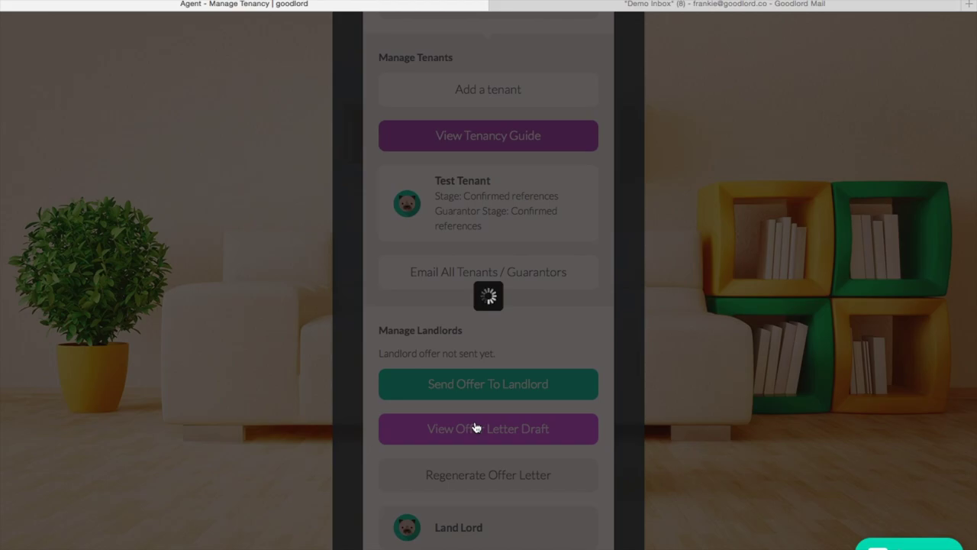
scroll(475, 427, "up", 5)
scroll(476, 427, "down", 2)
scroll(475, 366, "up", 3)
scroll(535, 382, "down", 5)
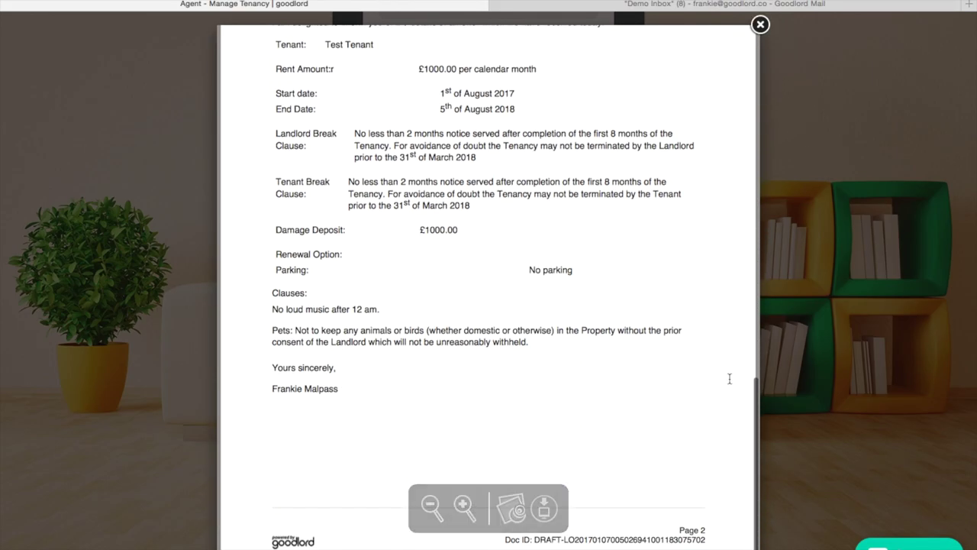
left_click(846, 425)
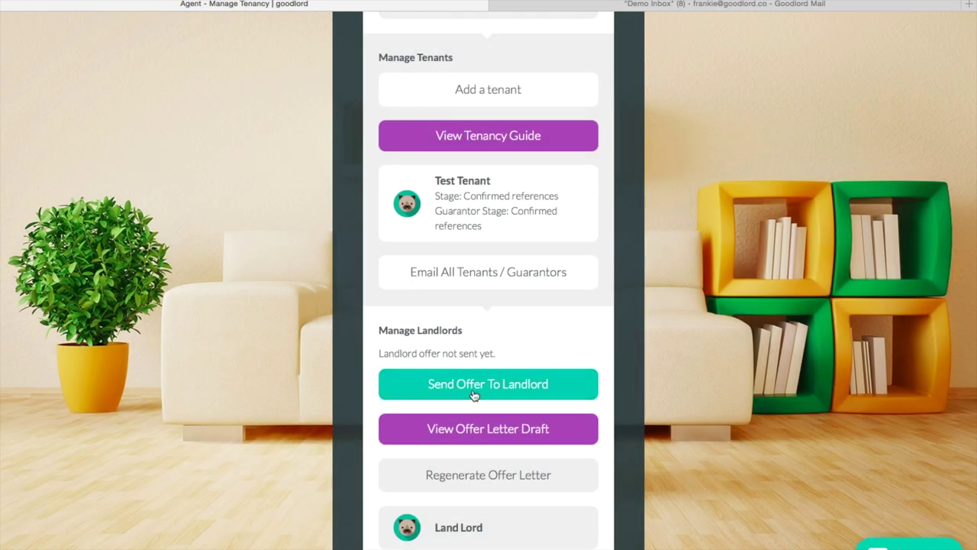
left_click(473, 394)
left_click(562, 196)
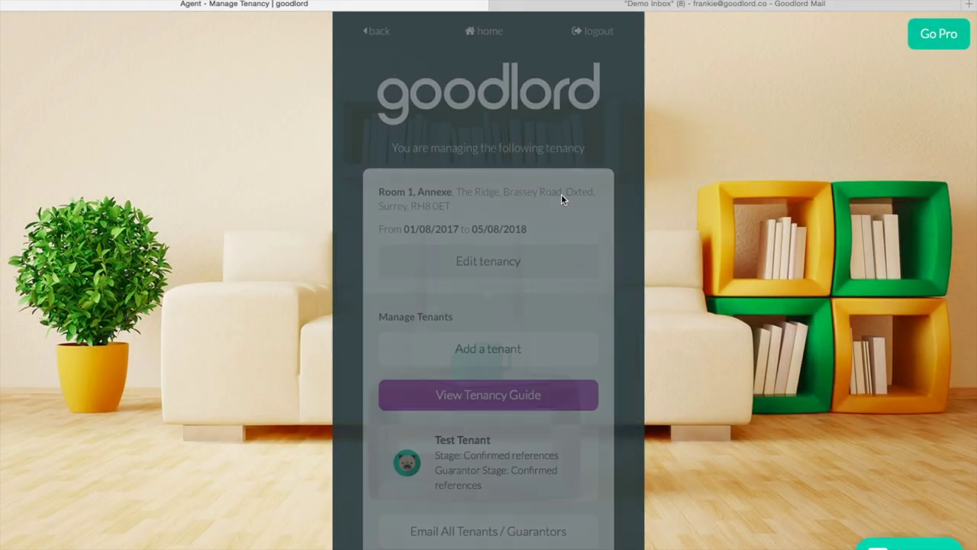
- Open the landlord's rental offer email in Gmail and follow its Review and Confirm Offer link
left_click(720, 5)
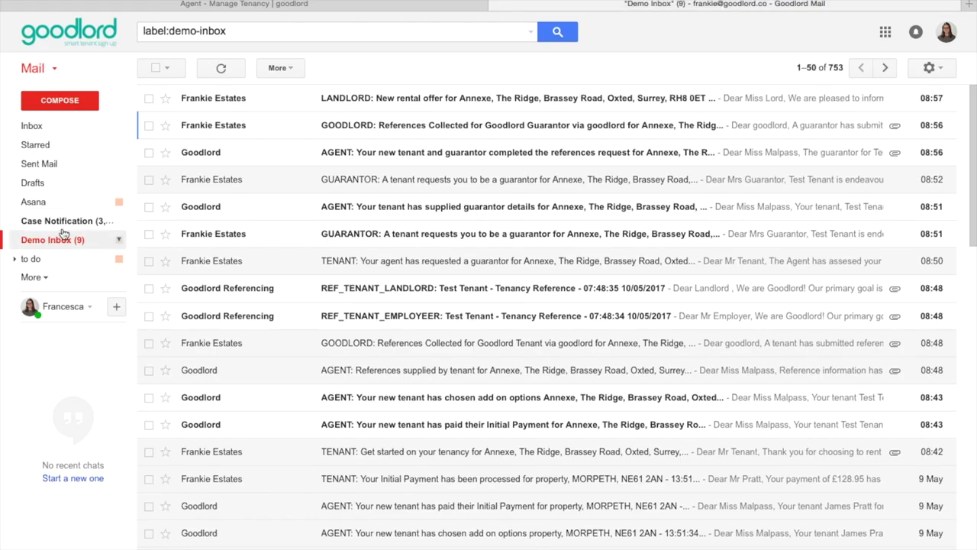
left_click(207, 106)
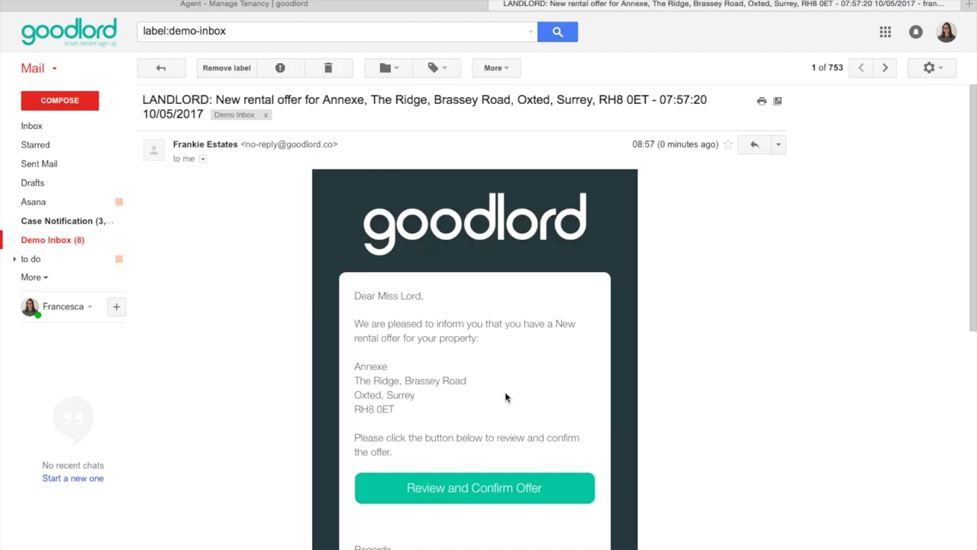
scroll(505, 396, "down", 3)
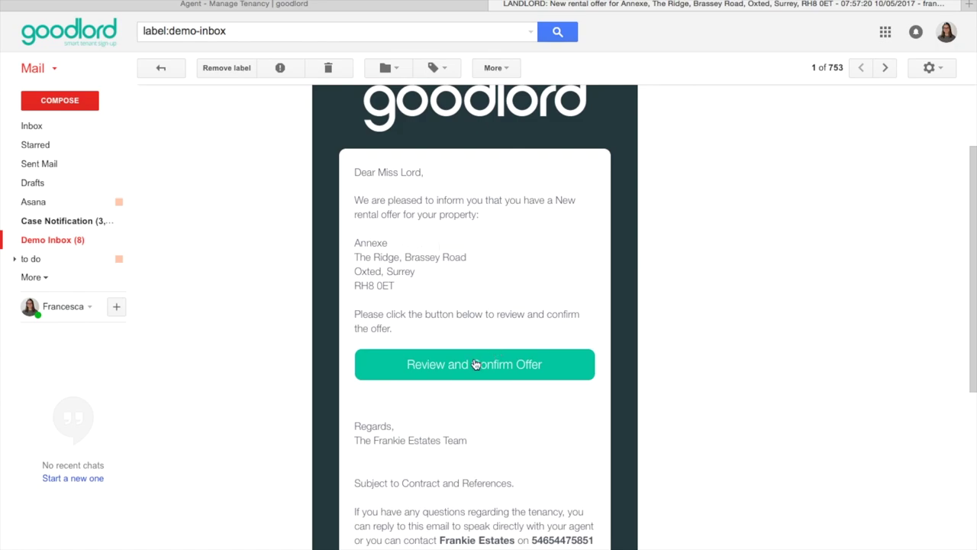
left_click(475, 366)
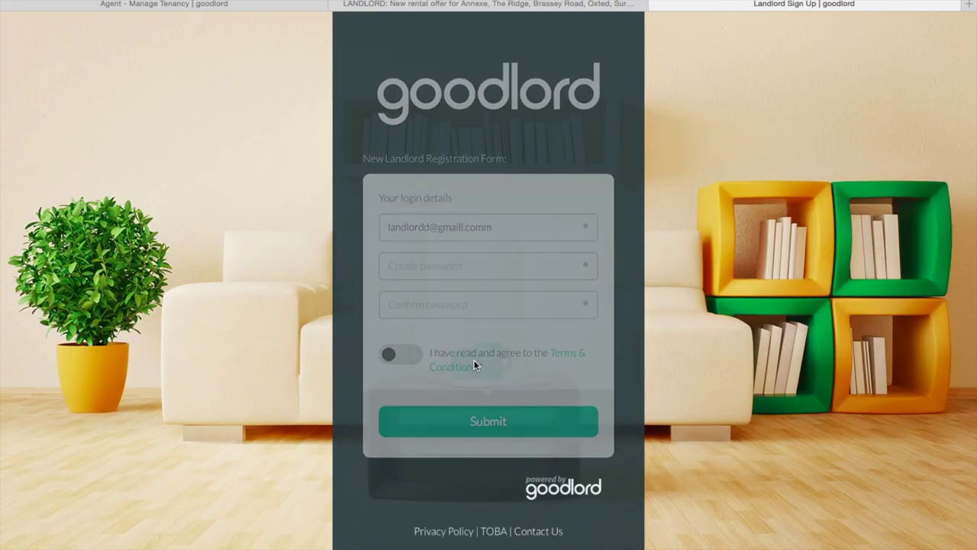
- Register the landlord with a new password, confirm it, accept the Terms & Conditions and submit
left_click(433, 273)
type("p")
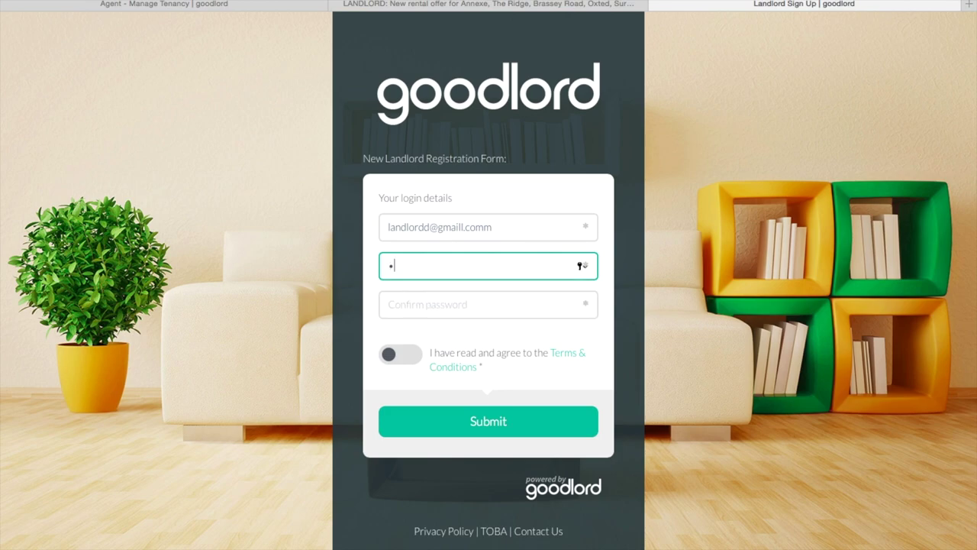
left_click(425, 302)
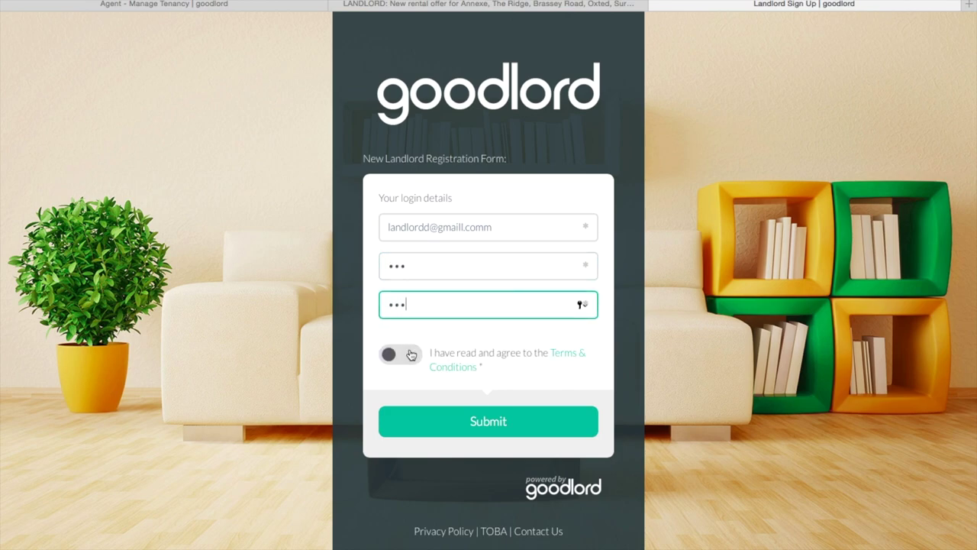
left_click(405, 355)
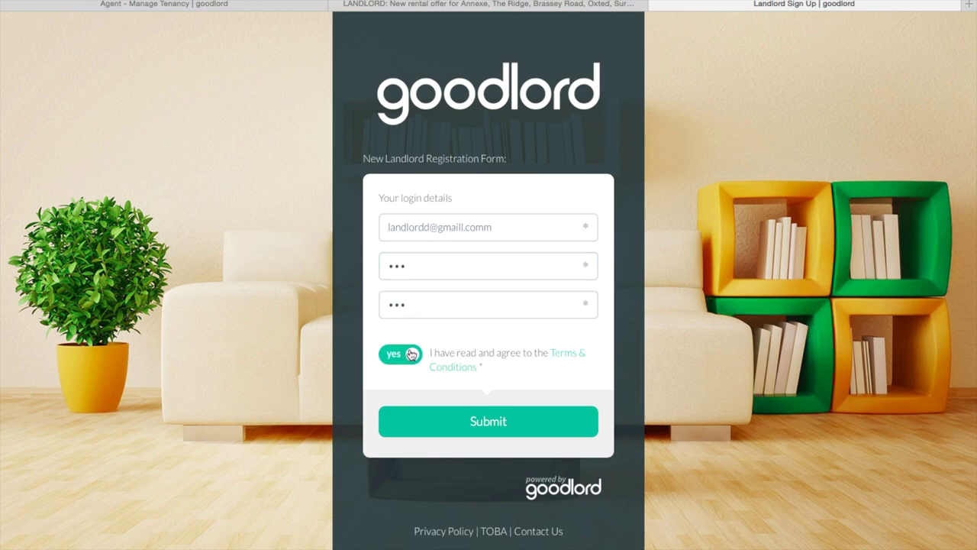
left_click(457, 420)
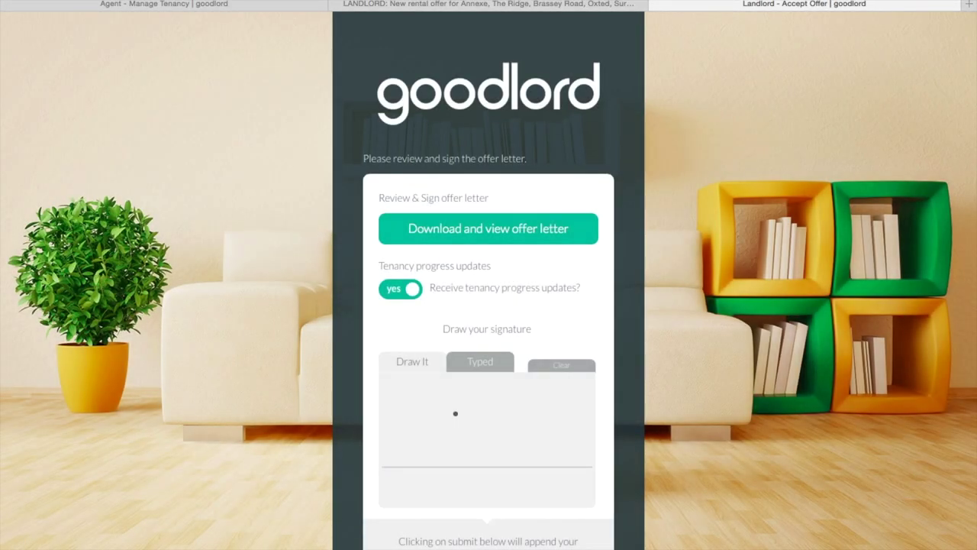
- Read the offer letter and turn off tenancy progress updates
left_click(461, 231)
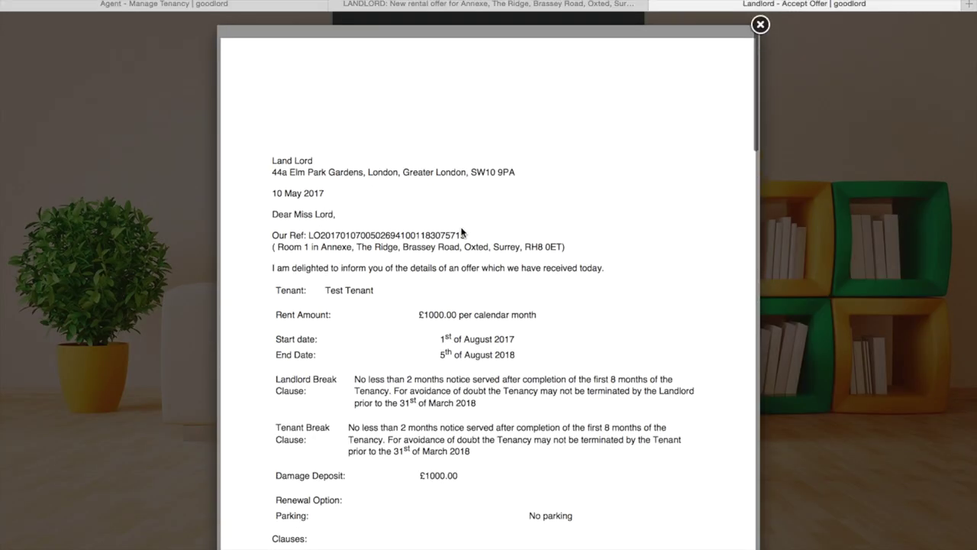
scroll(462, 233, "down", 5)
left_click(826, 333)
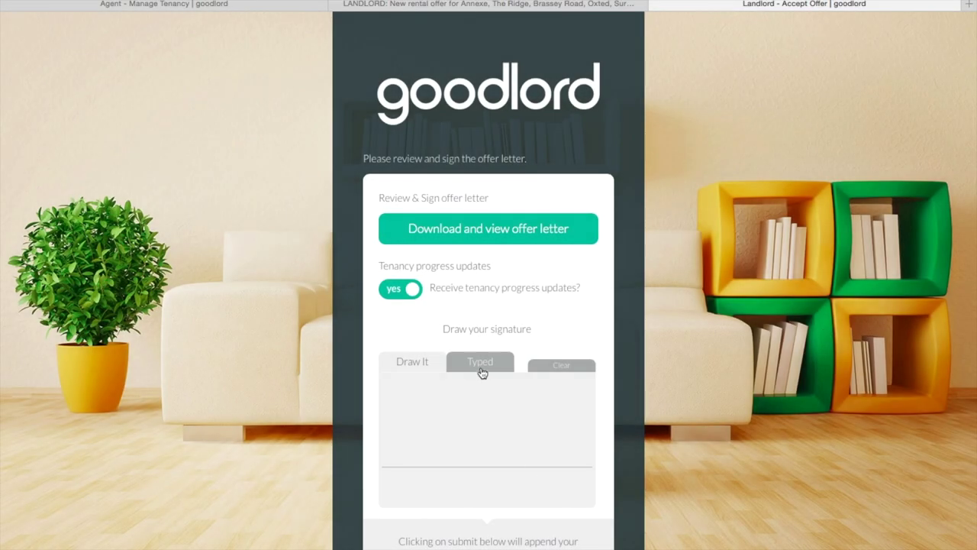
left_click(413, 290)
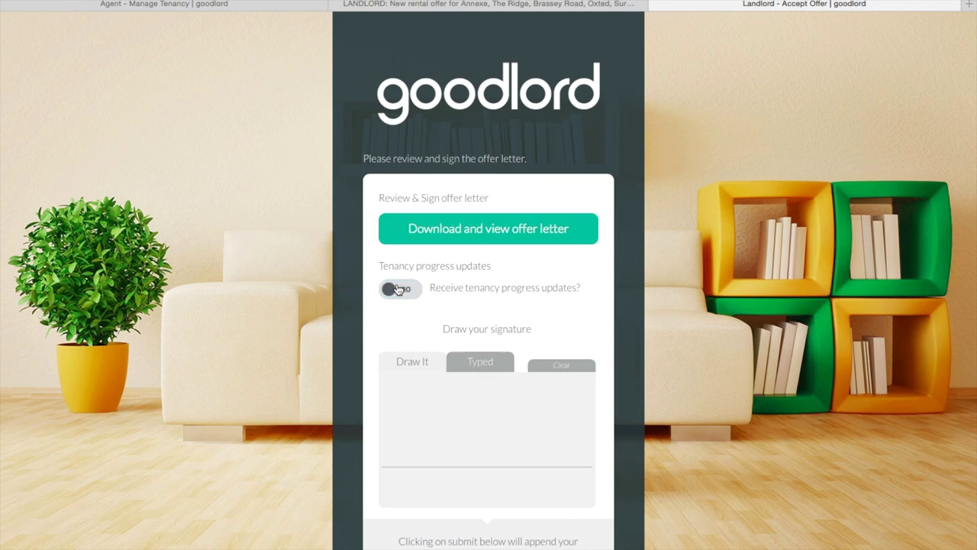
- Sign the offer letter with the typed name 'Landlord', submit it and close the page
left_click(469, 362)
left_click(452, 356)
type("La")
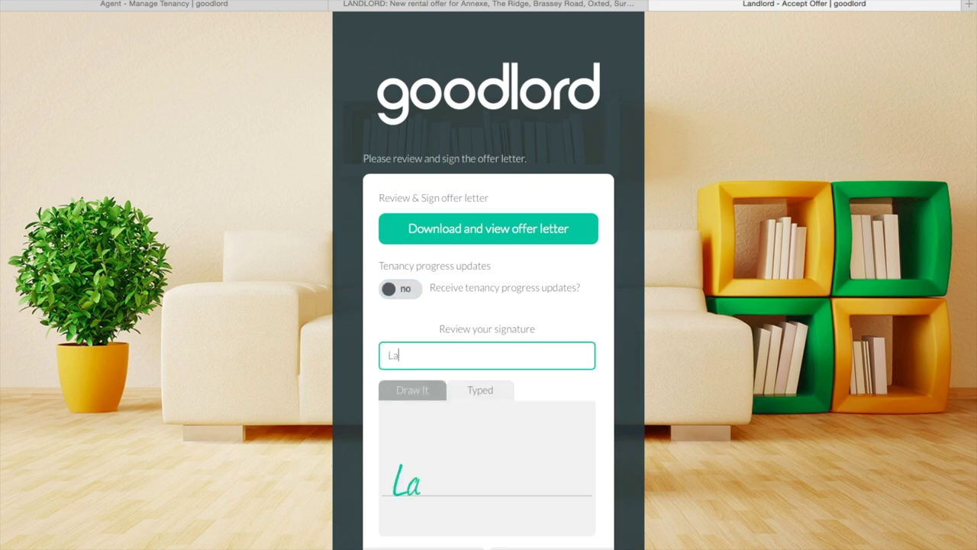
type("ndlord")
scroll(702, 418, "down", 3)
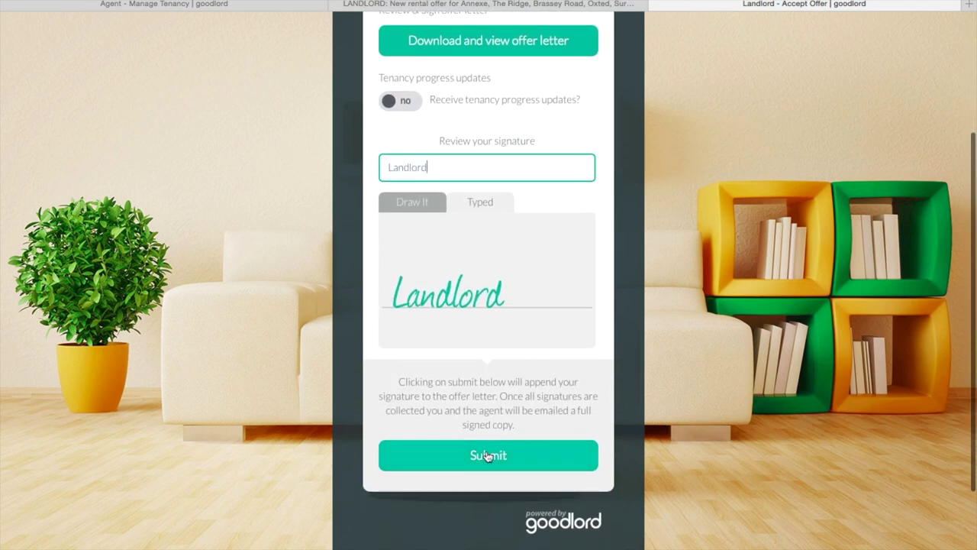
left_click(487, 456)
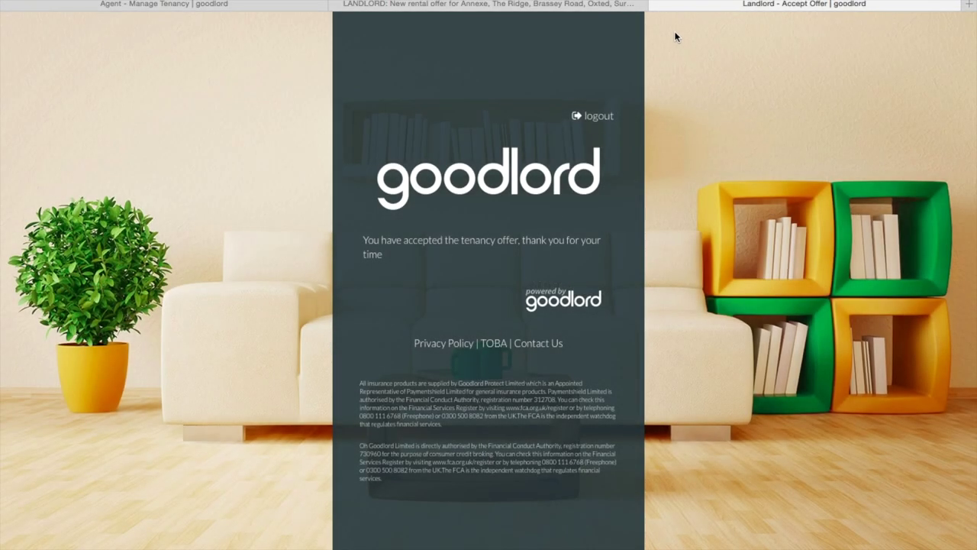
left_click(656, 7)
- Open the landlord-signed offer letter for Room 1, Annexe and confirm its audit trail shows Completed
left_click(375, 6)
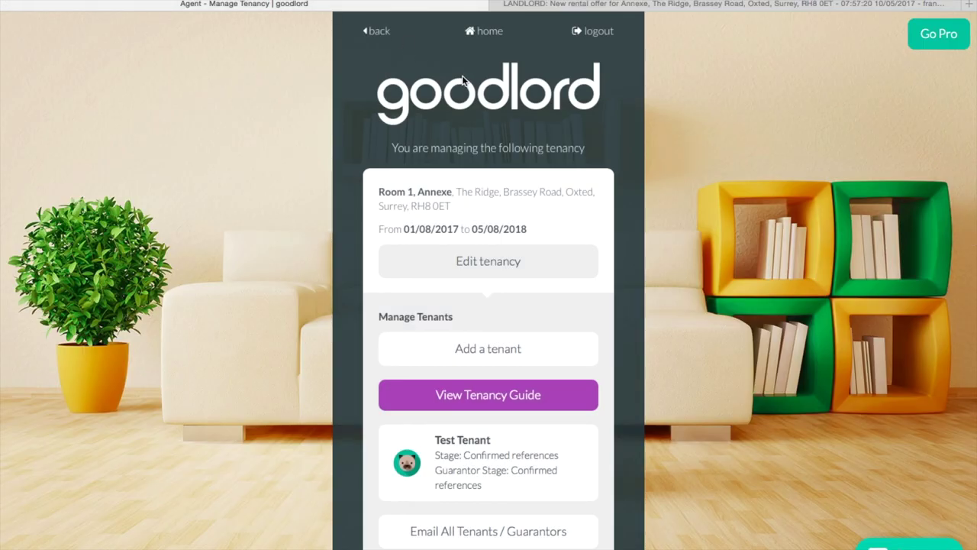
scroll(655, 291, "down", 5)
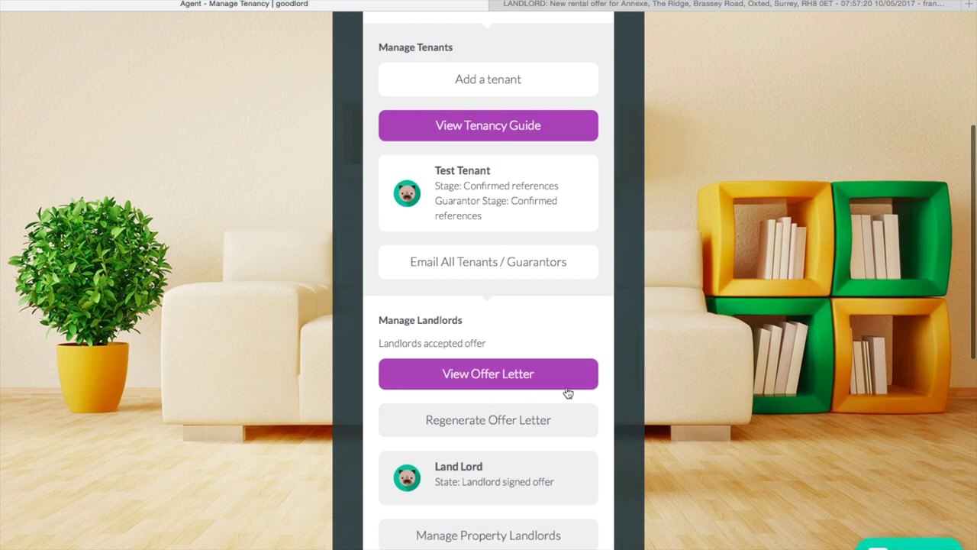
left_click(490, 378)
scroll(491, 383, "down", 3)
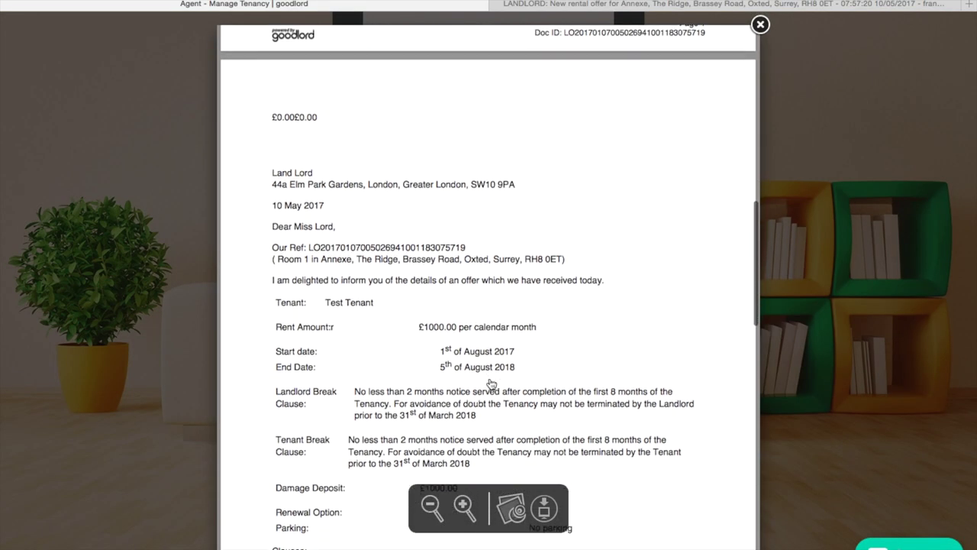
scroll(491, 383, "down", 6)
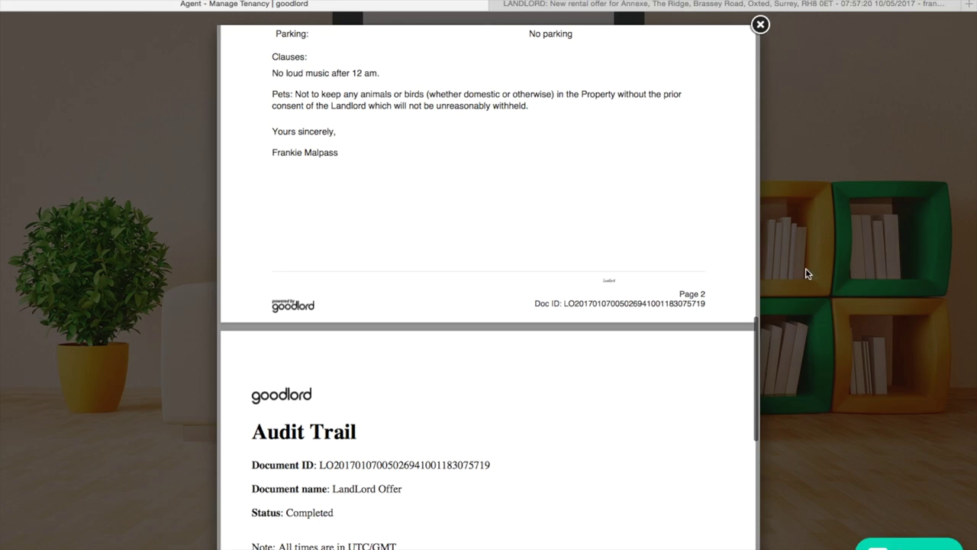
left_click(806, 269)
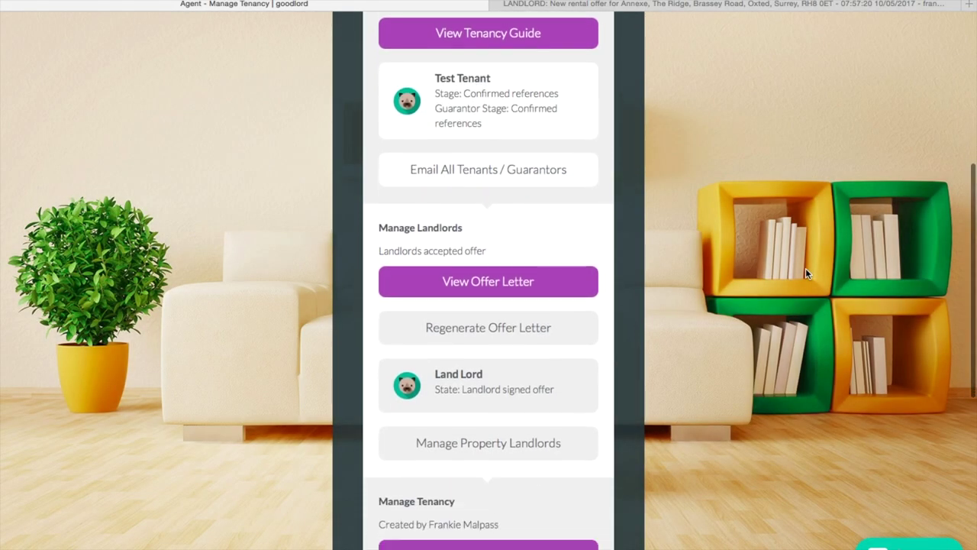
scroll(805, 268, "down", 5)
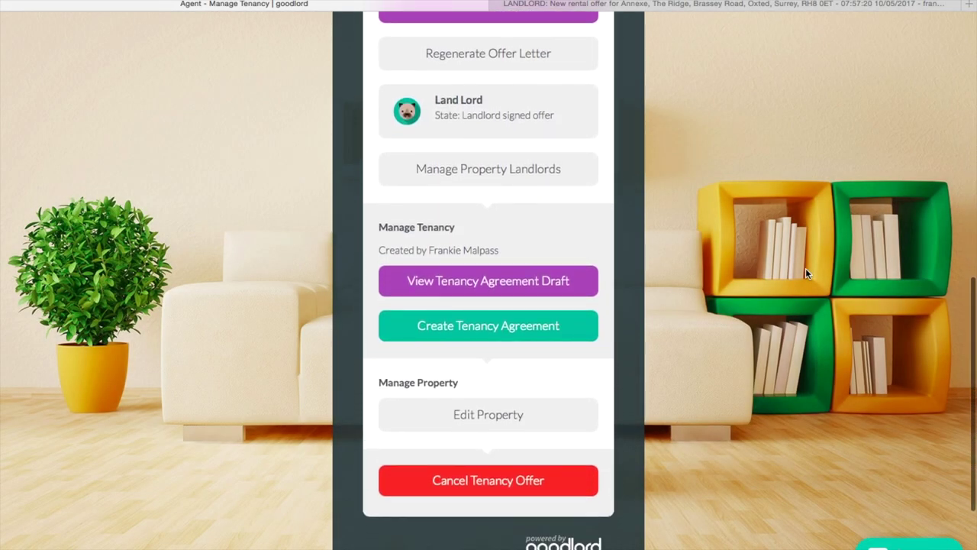
scroll(806, 268, "up", 10)
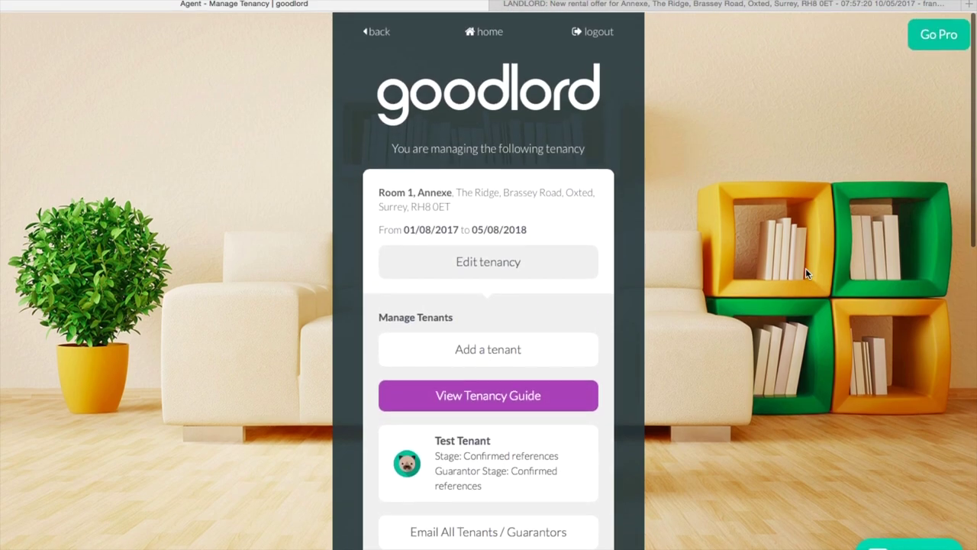
- Edit the tenancy's rent schedule so the first rent payment falls on 10 September 2017
left_click(481, 263)
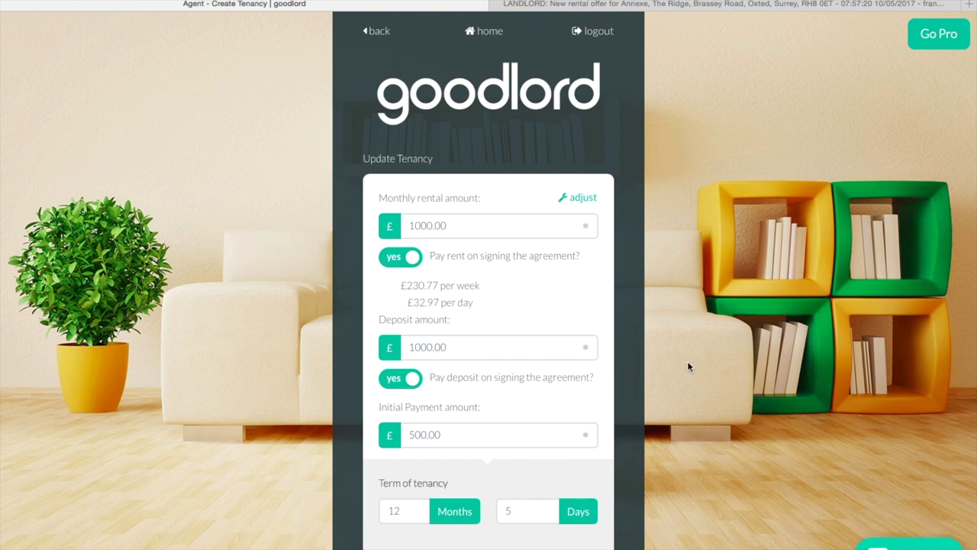
scroll(688, 366, "down", 2)
scroll(688, 366, "up", 2)
scroll(688, 367, "down", 5)
scroll(688, 366, "down", 2)
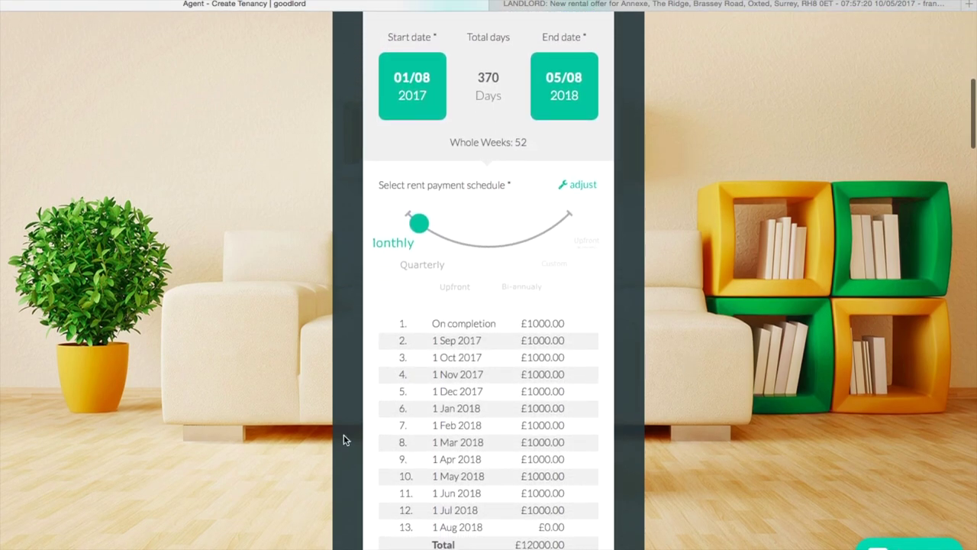
left_click(583, 188)
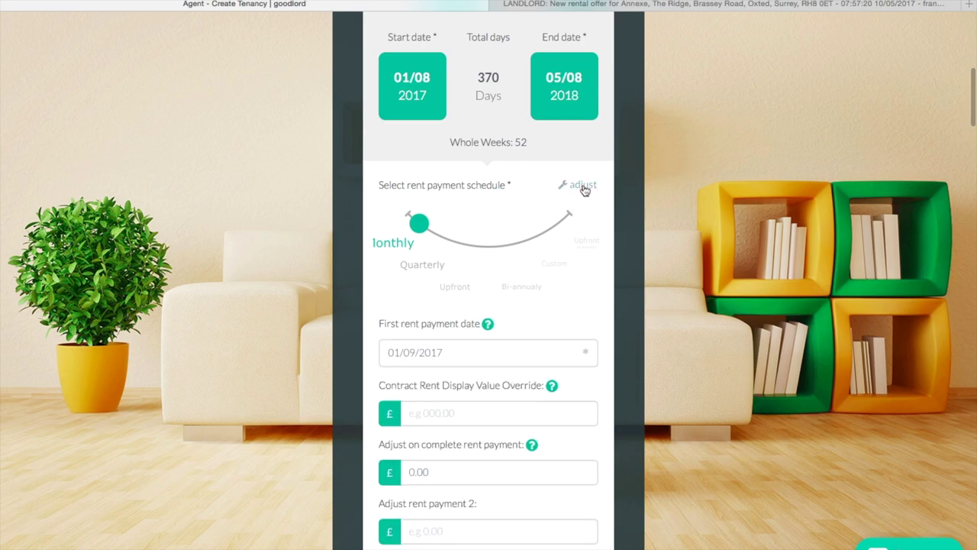
left_click(425, 354)
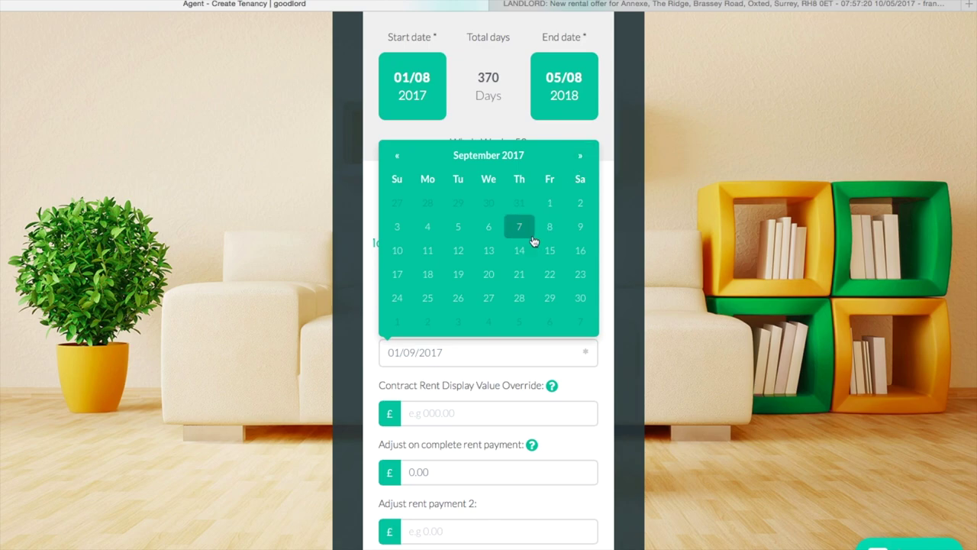
left_click(398, 249)
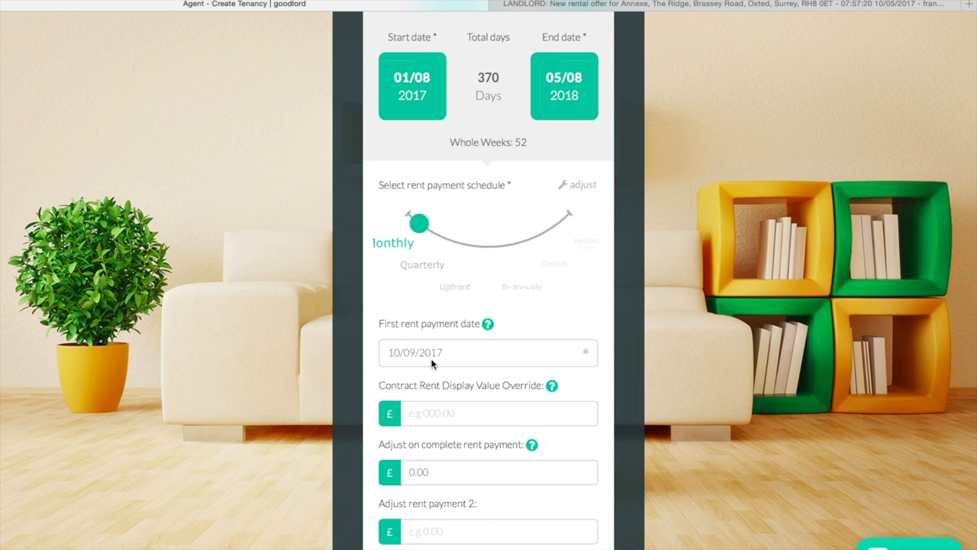
- Save the tenancy with monthly £1000 payments totalling £12000
scroll(682, 425, "down", 12)
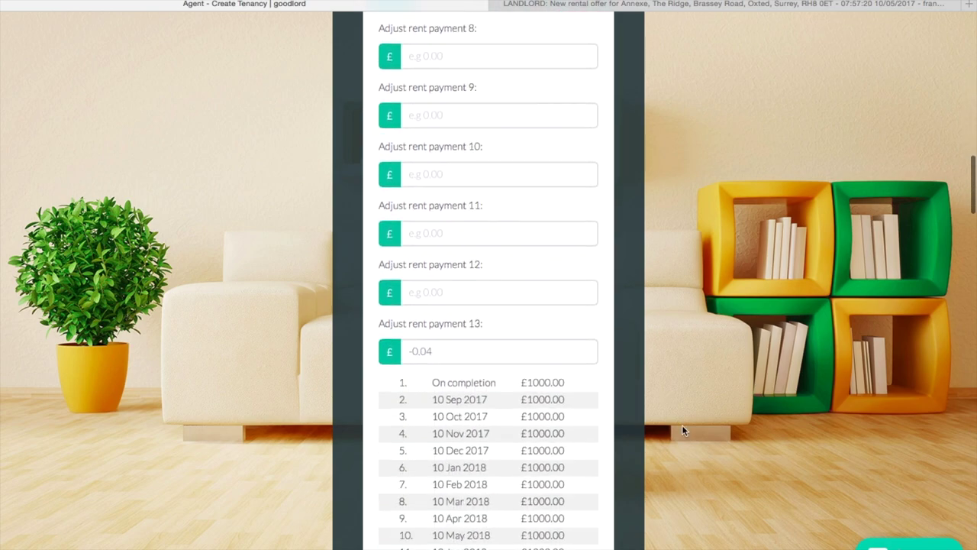
scroll(637, 481, "down", 10)
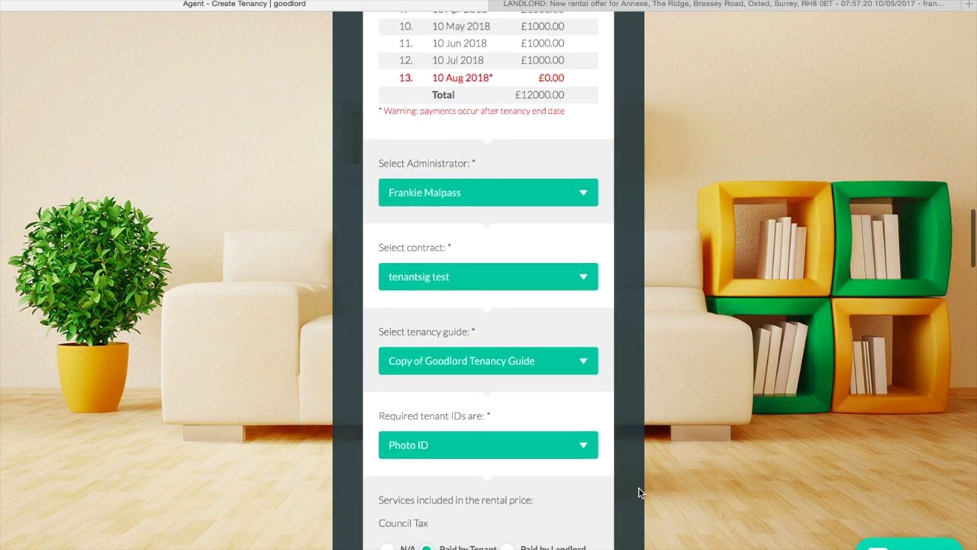
scroll(640, 492, "down", 15)
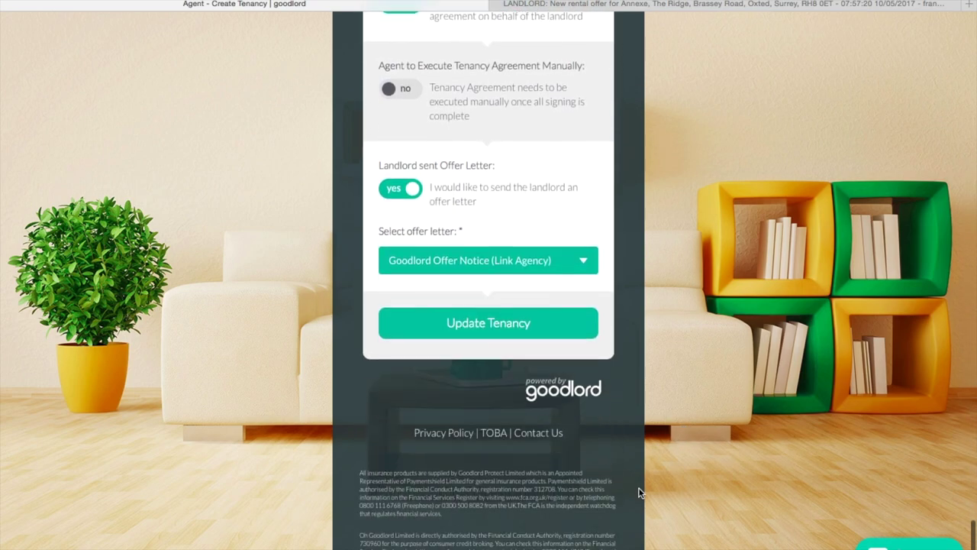
left_click(510, 314)
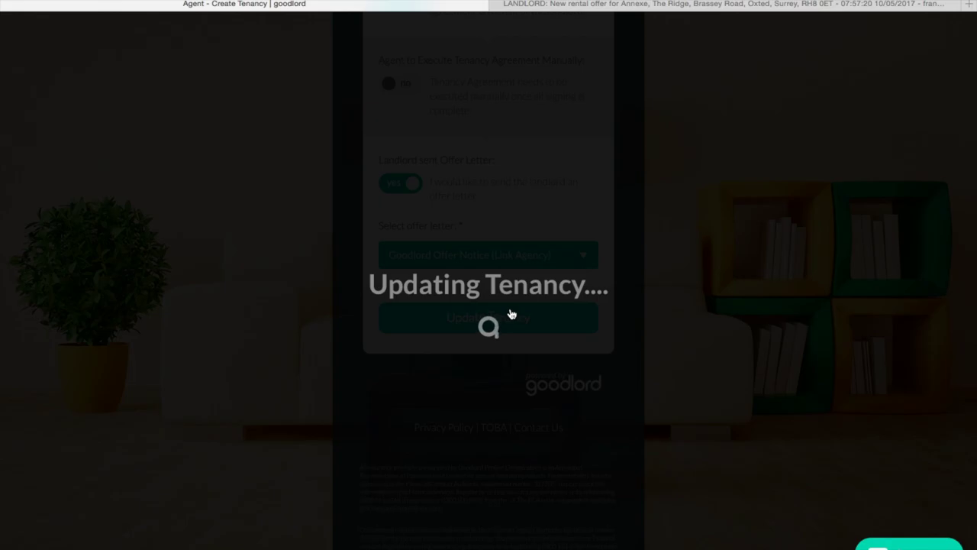
scroll(653, 357, "down", 7)
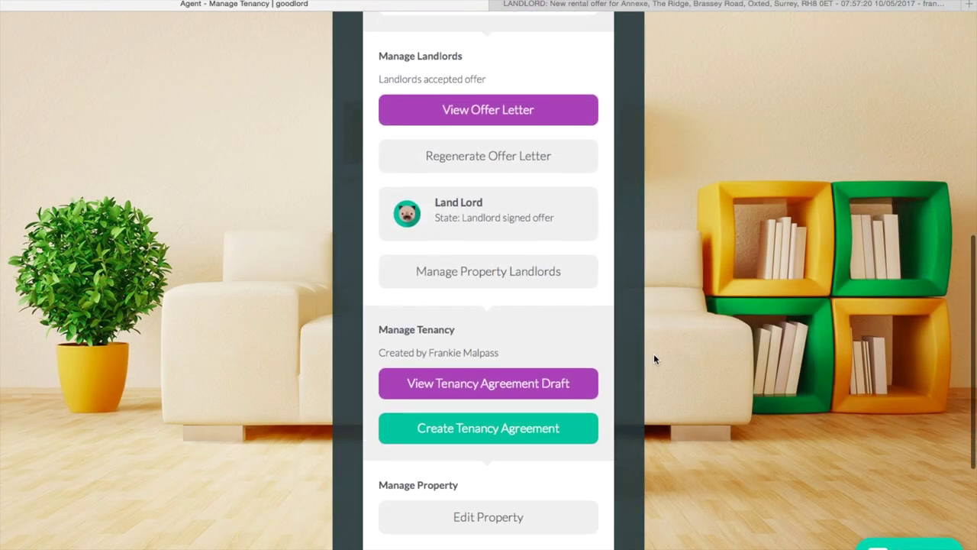
scroll(653, 354, "down", 2)
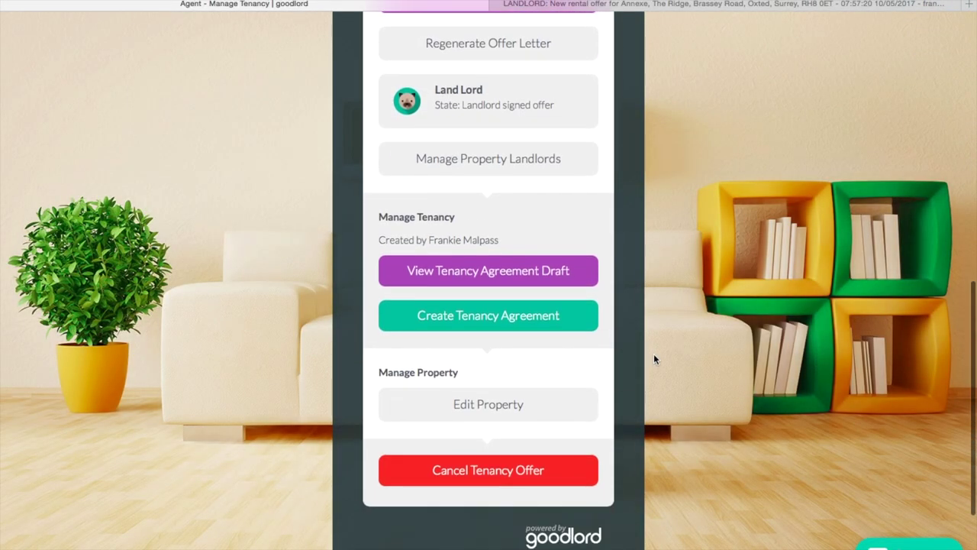
- Attach black.jpg as the property's EPC certificate and save the property
left_click(486, 326)
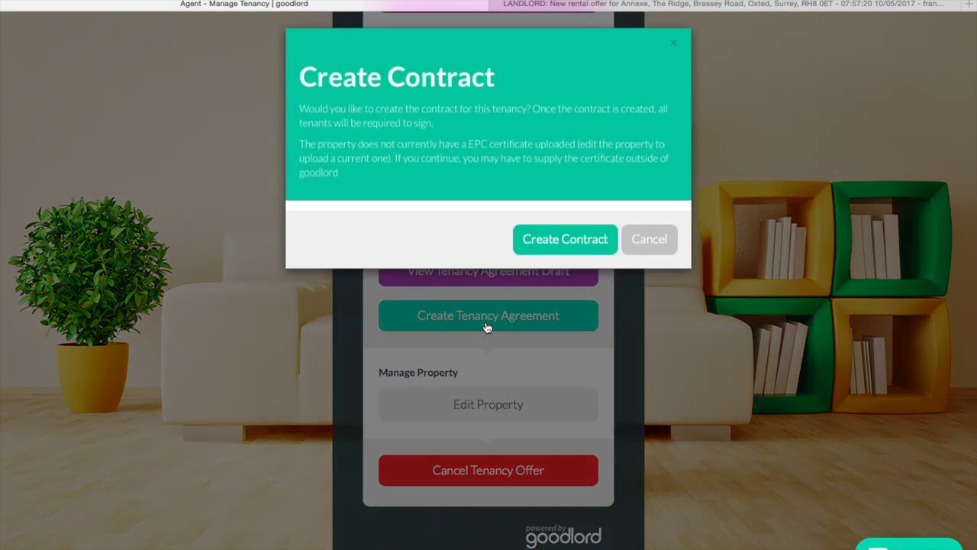
left_click(661, 242)
left_click(519, 410)
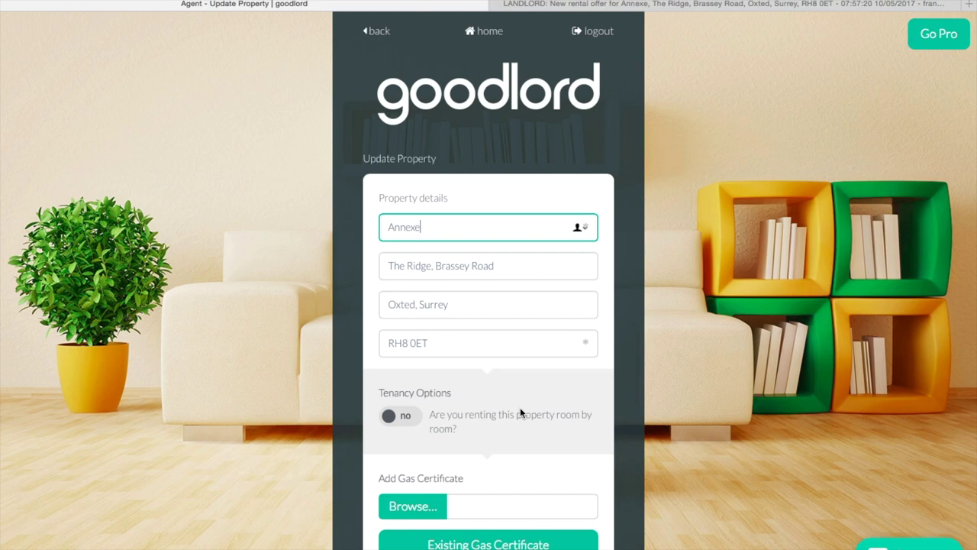
scroll(659, 389, "down", 3)
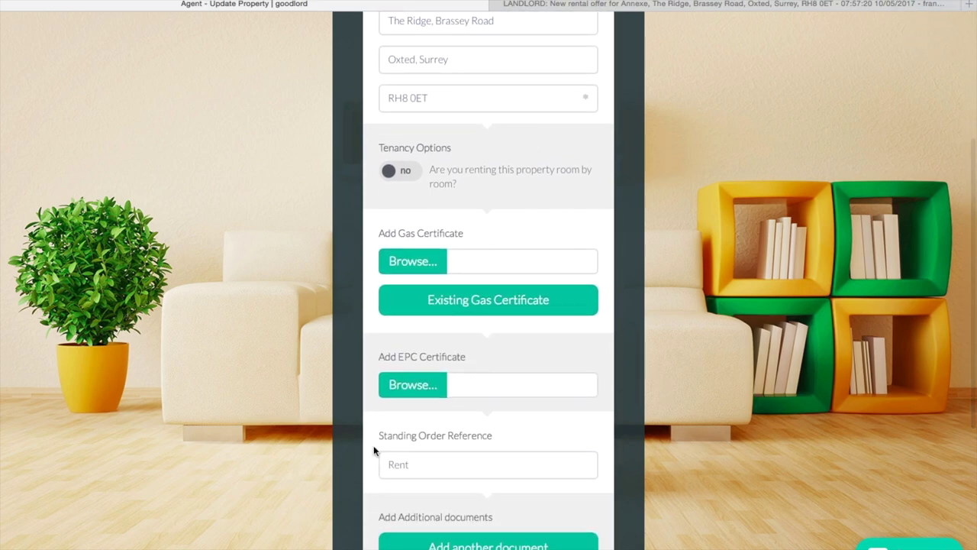
left_click(411, 384)
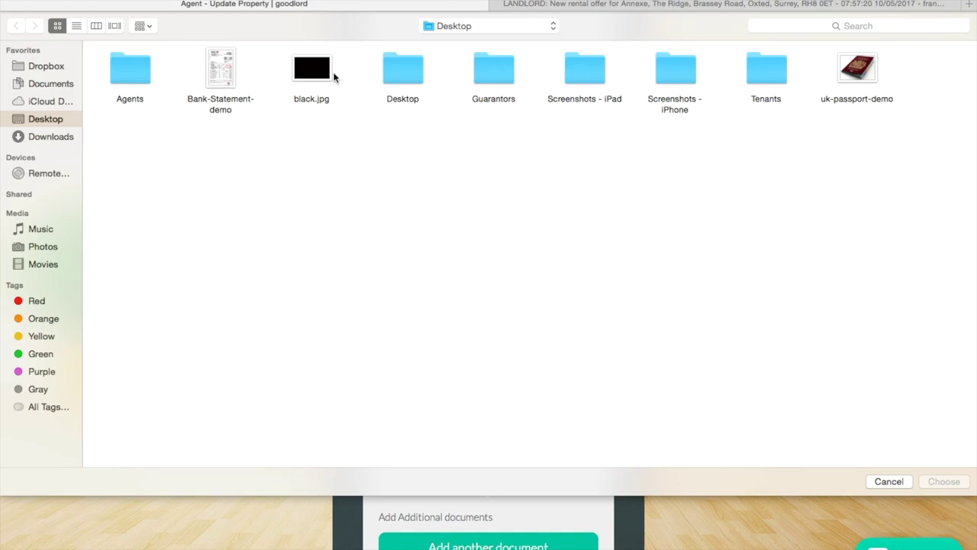
left_click(319, 74)
left_click(945, 482)
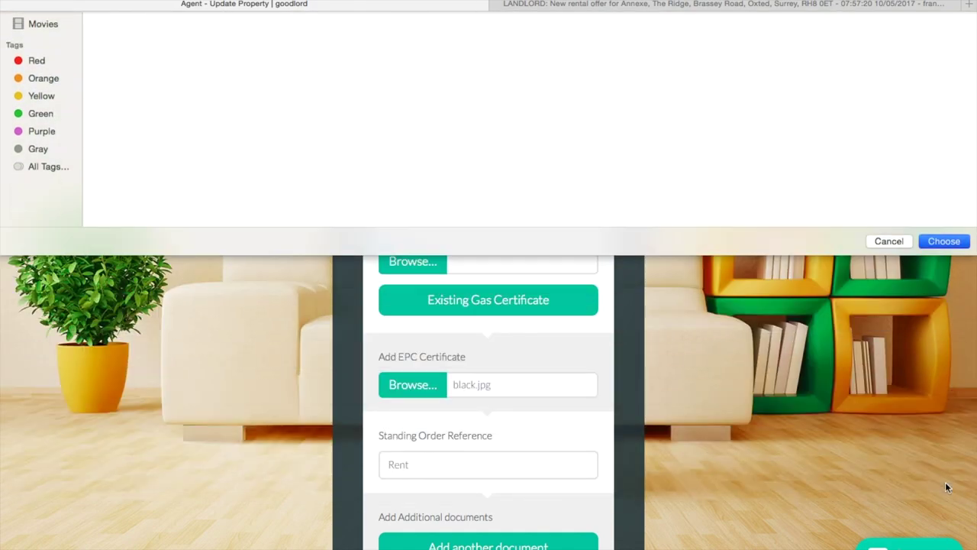
scroll(651, 442, "down", 3)
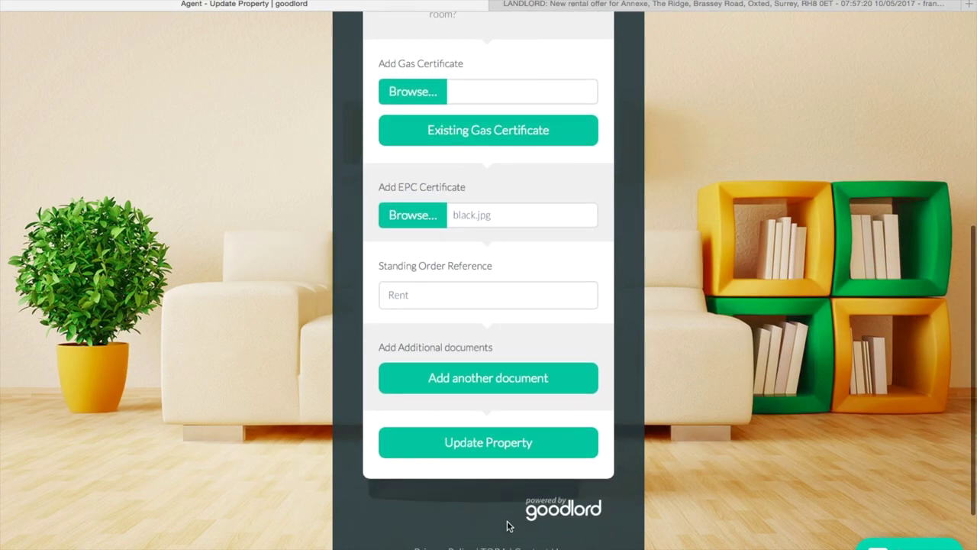
left_click(473, 443)
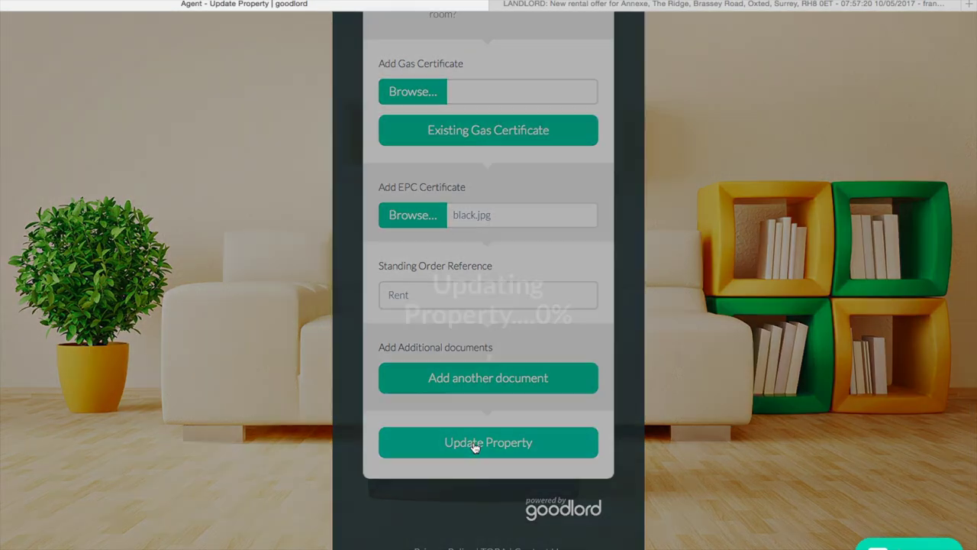
- Open the Test Tenant tenancy and create its tenancy agreement contract
scroll(473, 446, "down", 1)
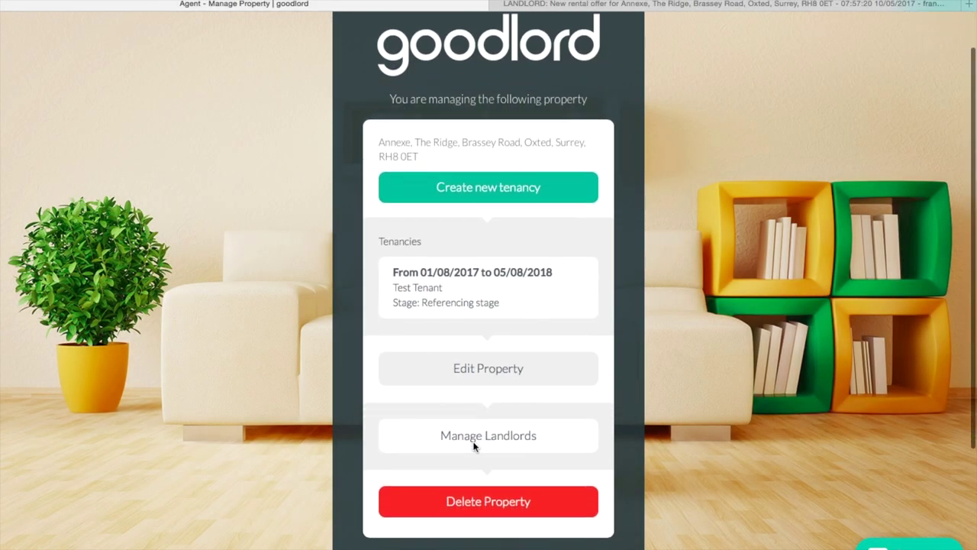
left_click(415, 267)
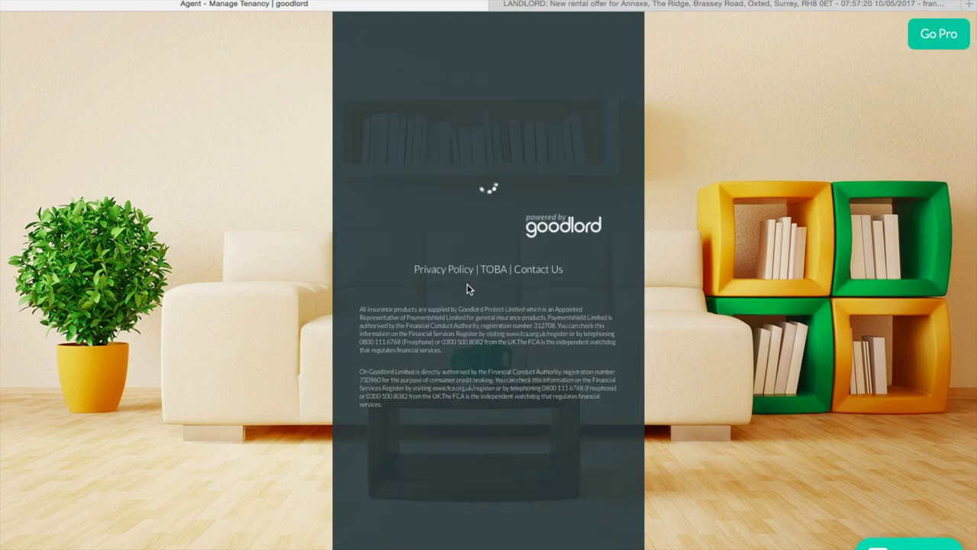
scroll(664, 372, "down", 5)
scroll(663, 378, "down", 4)
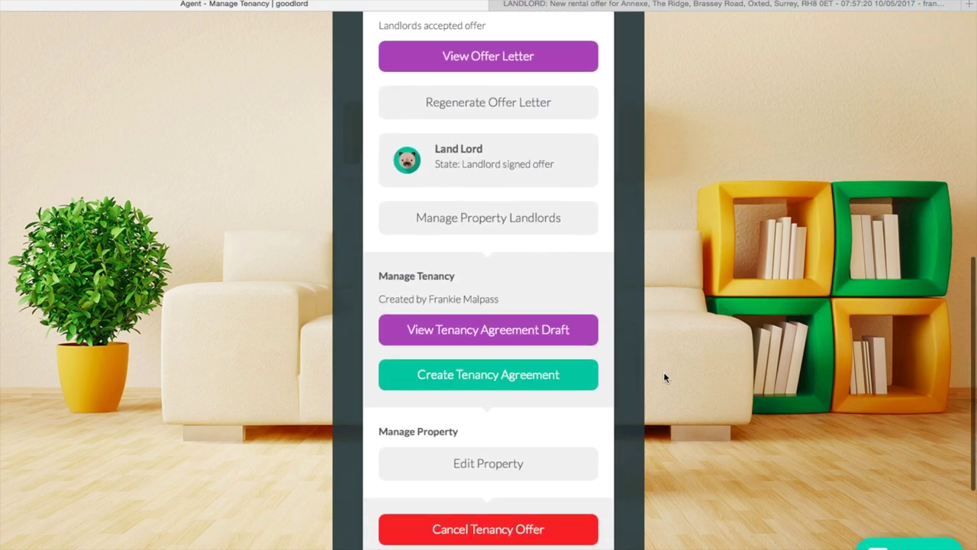
left_click(492, 331)
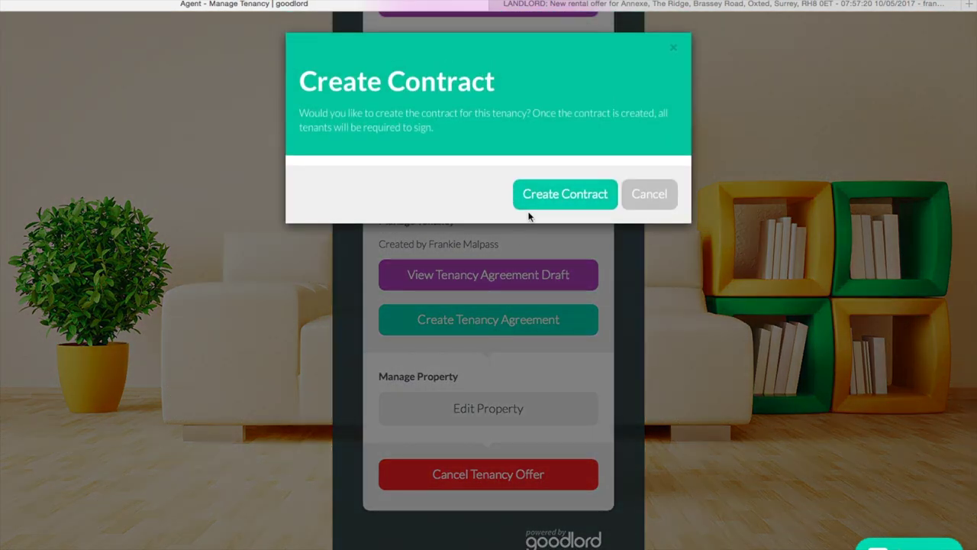
left_click(566, 195)
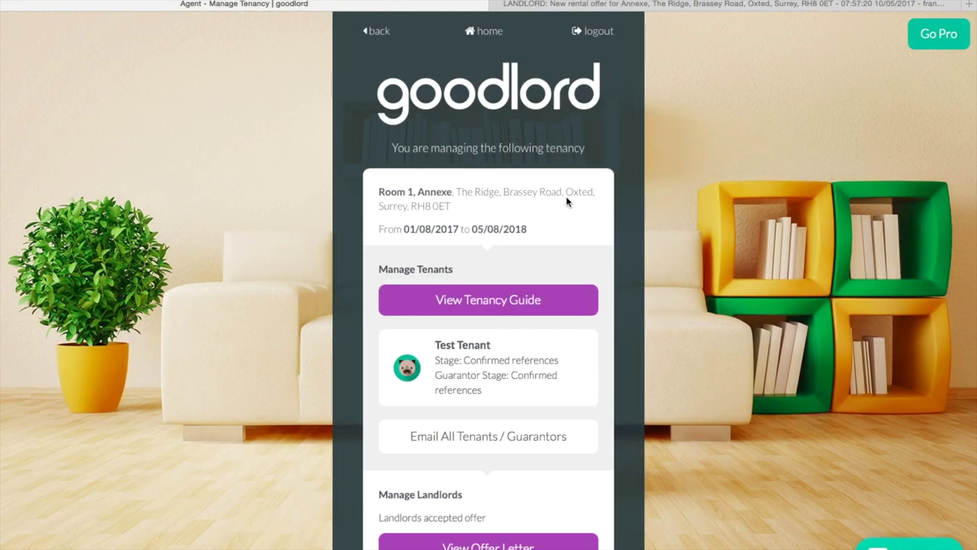
- Open the tenant's references-accepted email from the Demo Inbox in Gmail
left_click(582, 10)
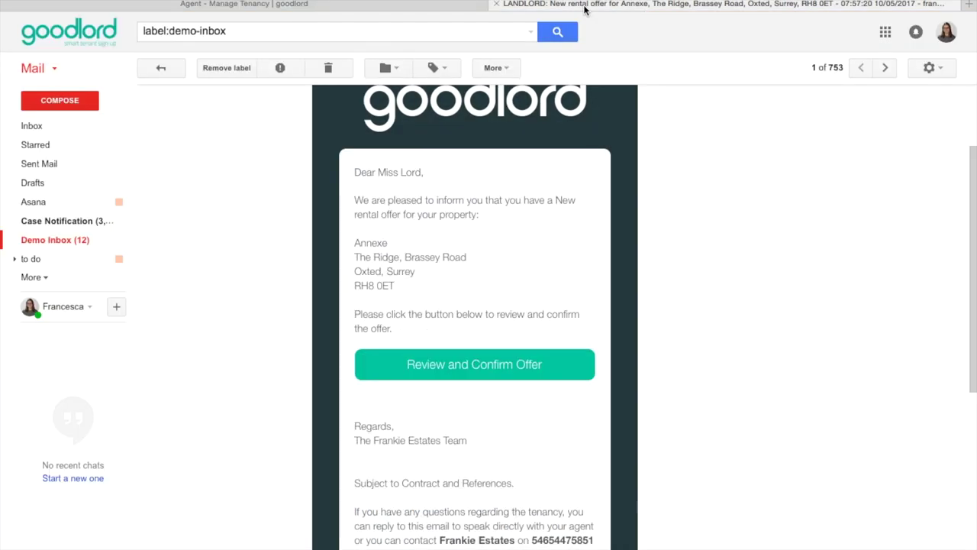
left_click(44, 239)
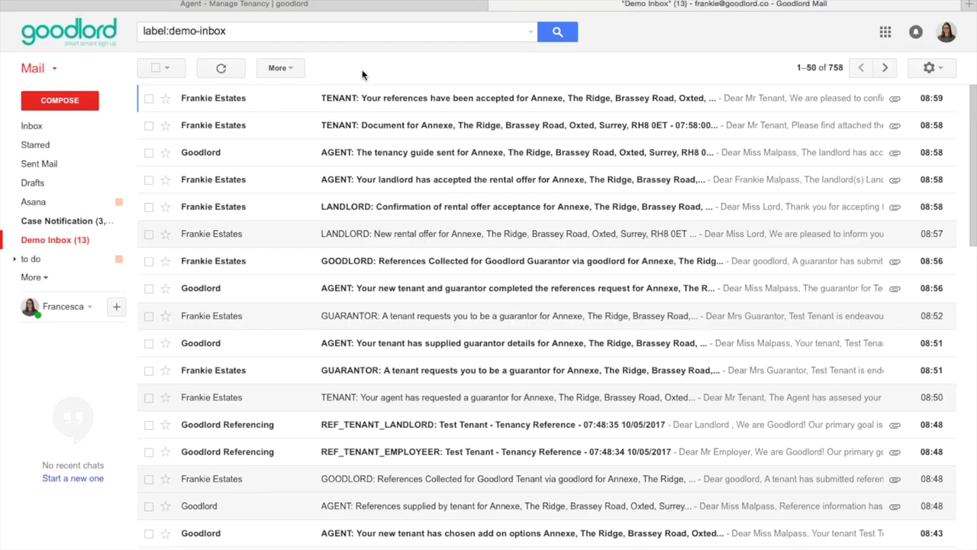
left_click(375, 101)
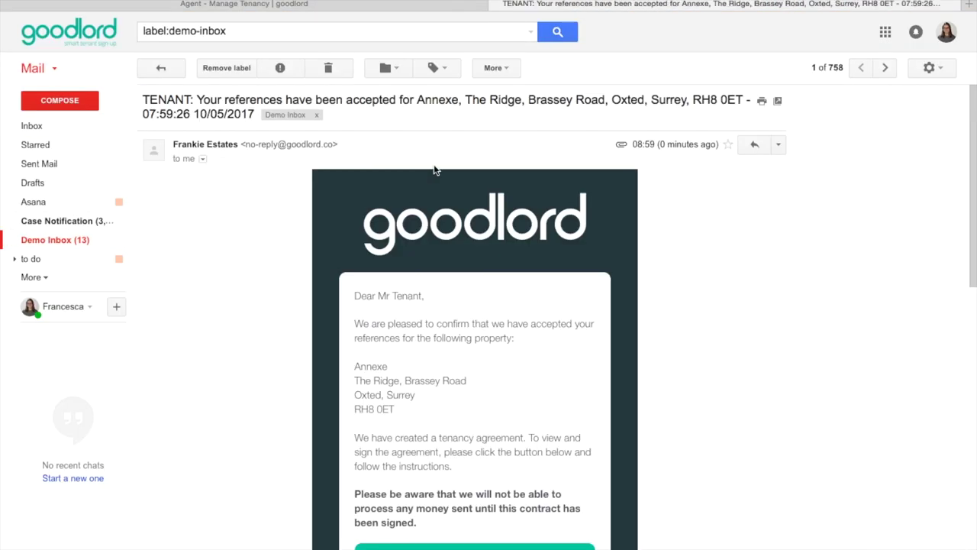
scroll(369, 316, "down", 3)
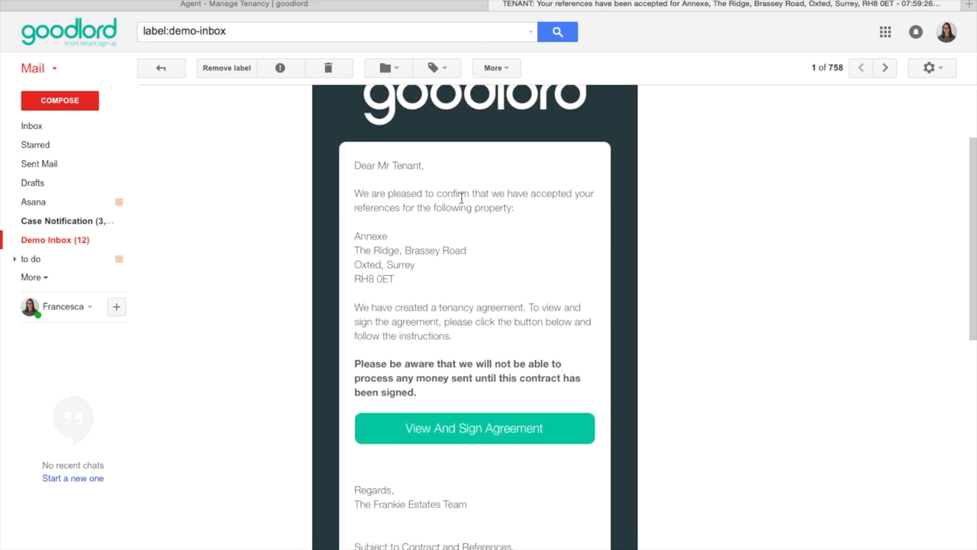
- Follow the agreement link and log in to Goodlord with the tenant's password
left_click(456, 430)
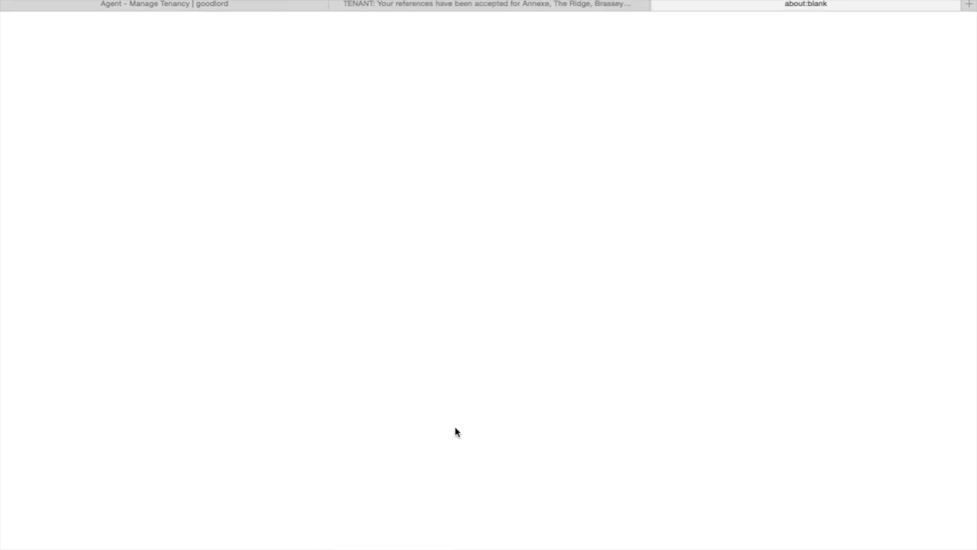
left_click(441, 233)
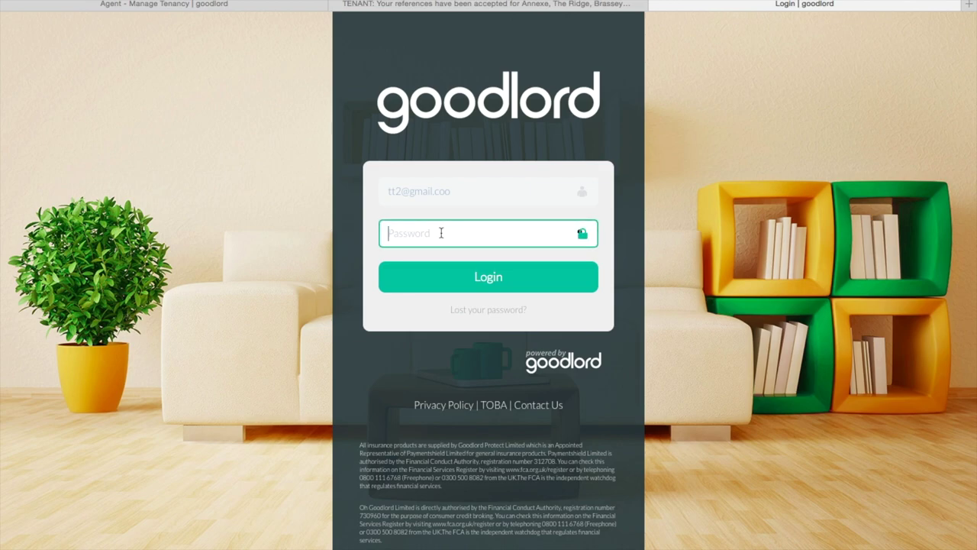
type("***")
left_click(484, 276)
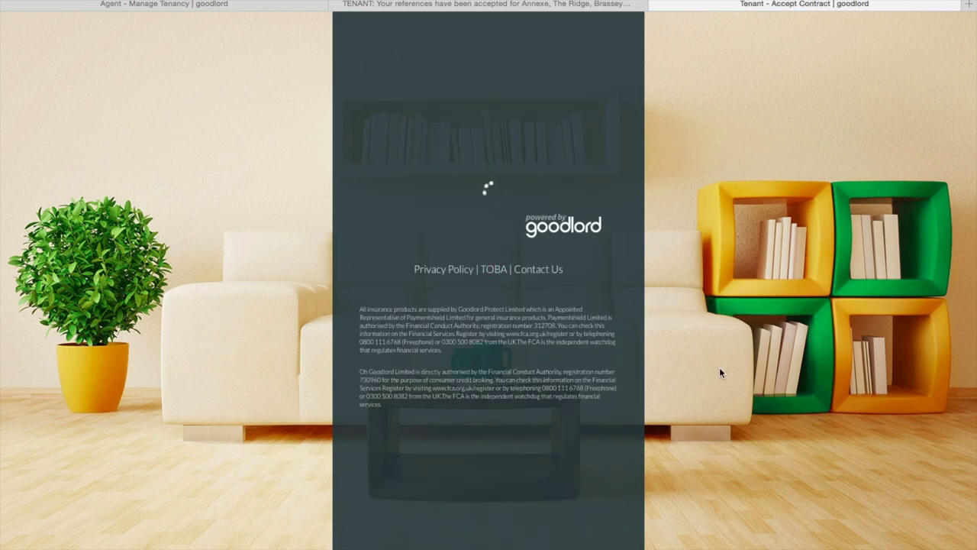
- Set the move-in payment method to bank transfer
scroll(719, 369, "down", 3)
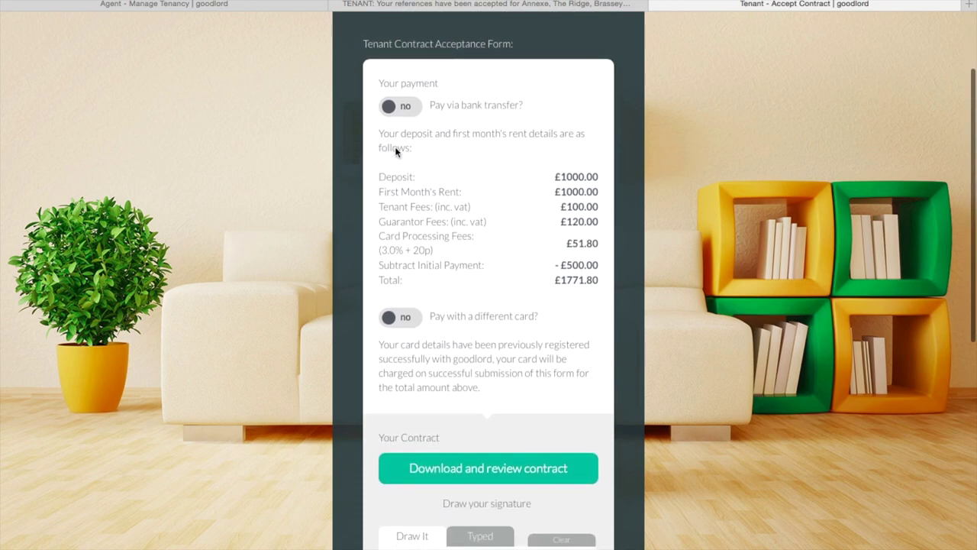
left_click(419, 109)
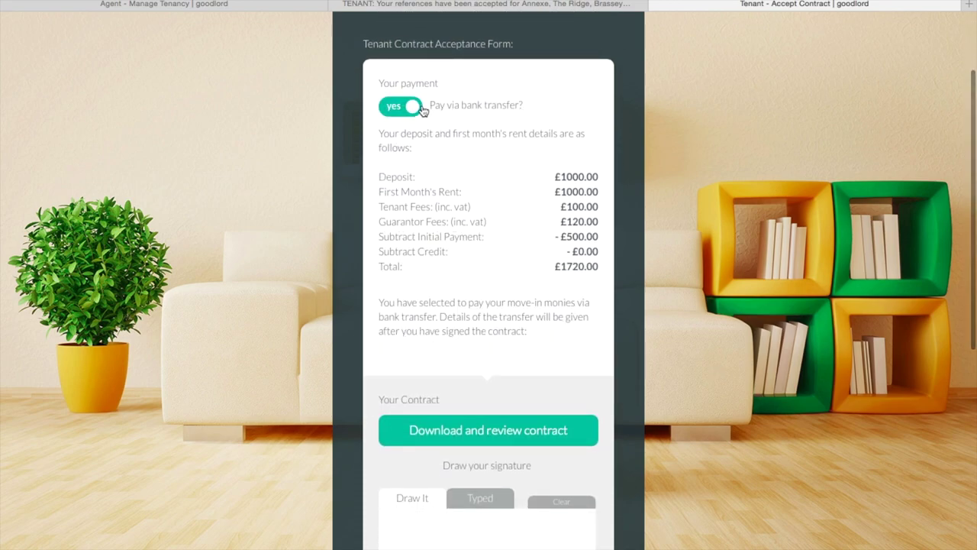
left_click(389, 108)
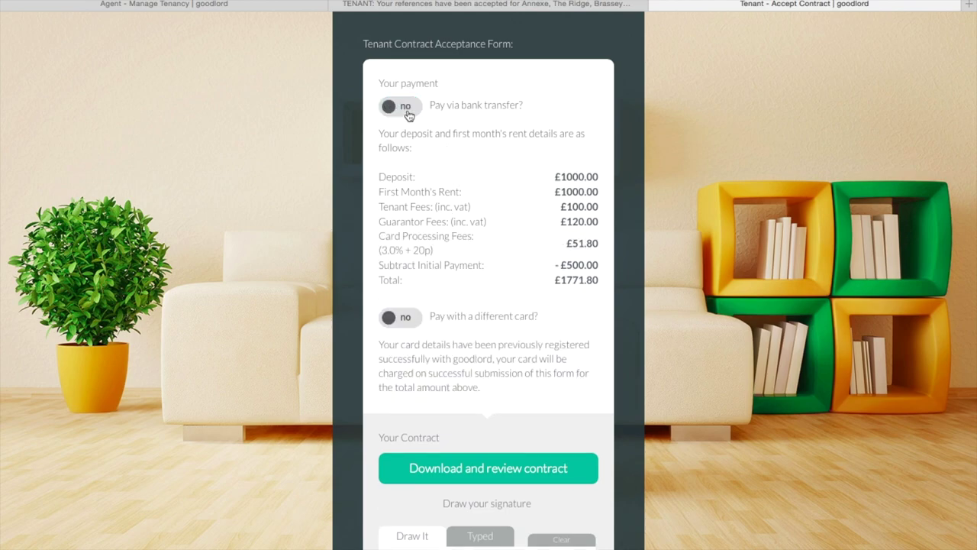
left_click(408, 113)
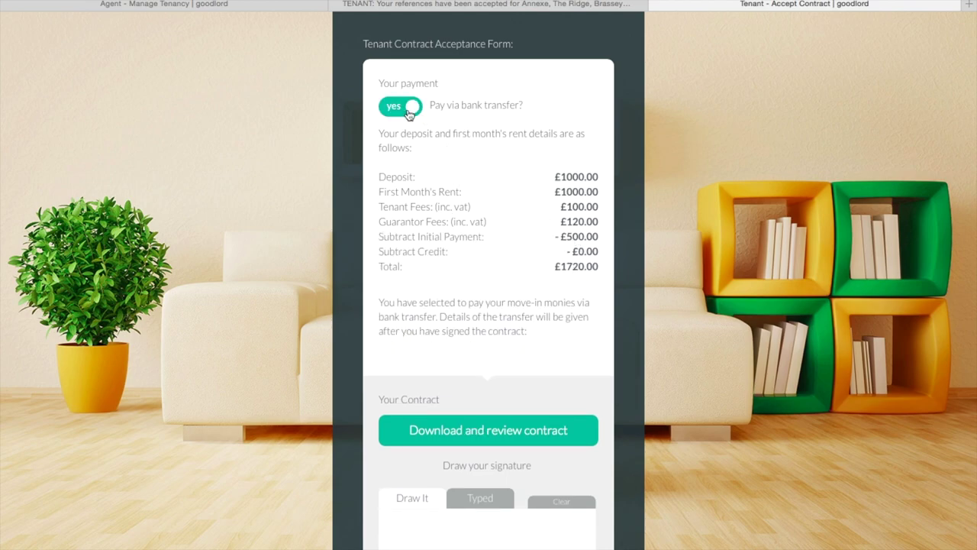
scroll(437, 347, "down", 2)
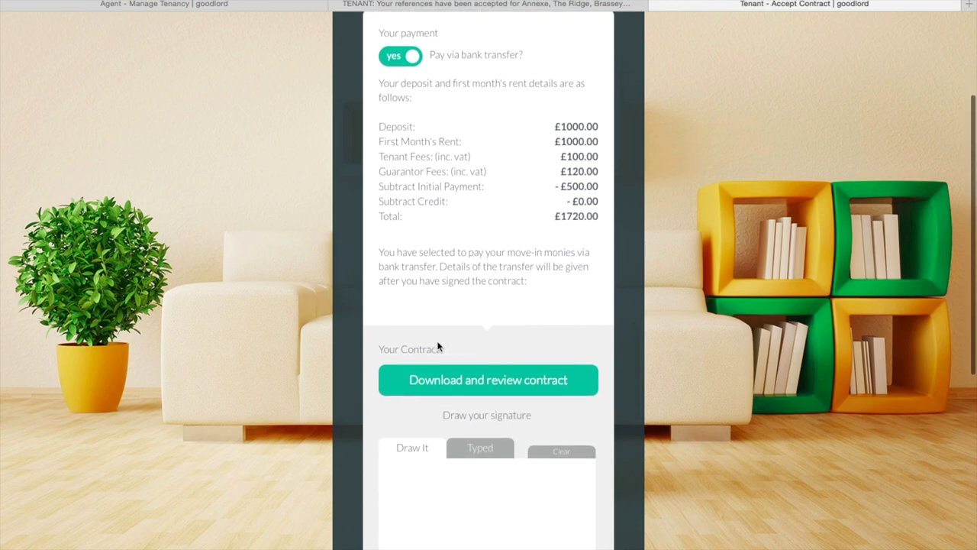
scroll(437, 346, "down", 6)
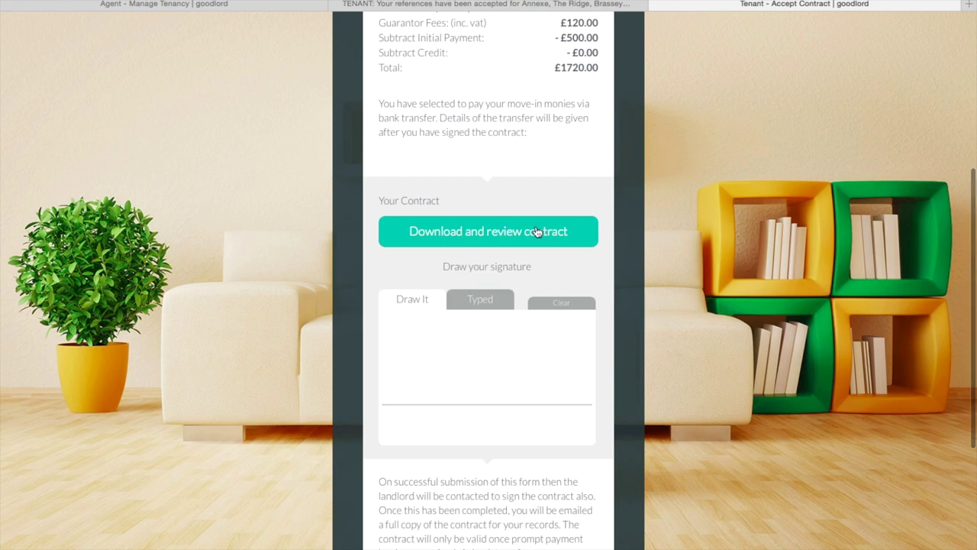
scroll(538, 233, "down", 5)
- Sign the agreement with the typed name 'tenant'
left_click(485, 183)
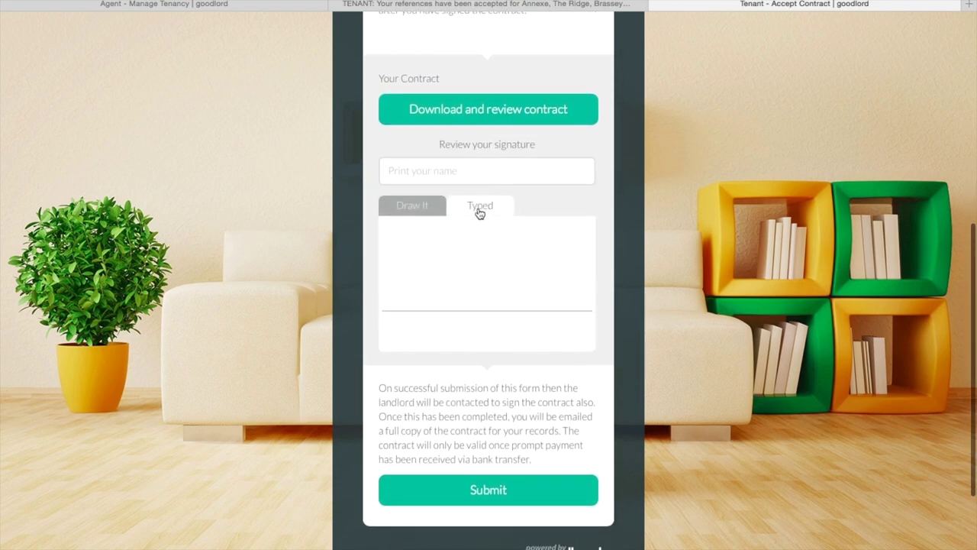
left_click(437, 179)
type("tenant")
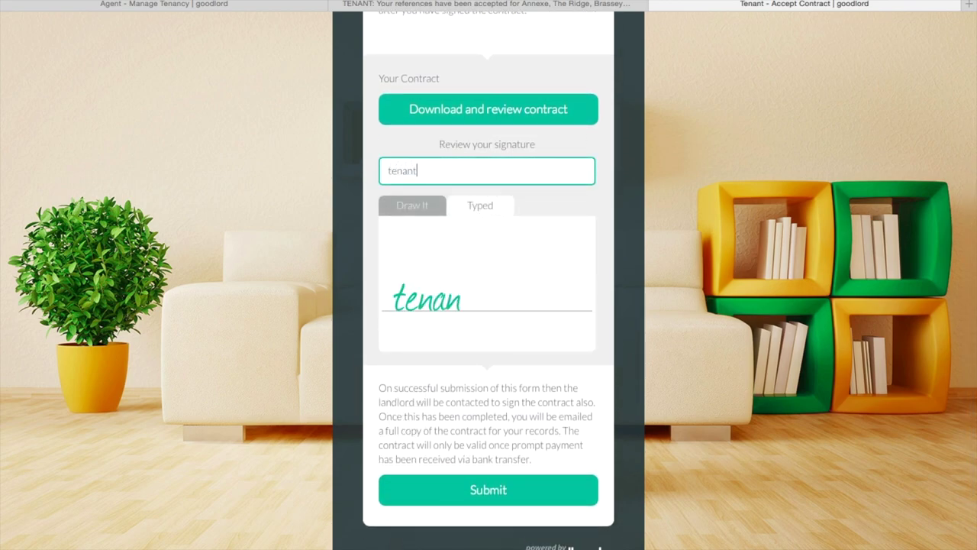
left_click(518, 490)
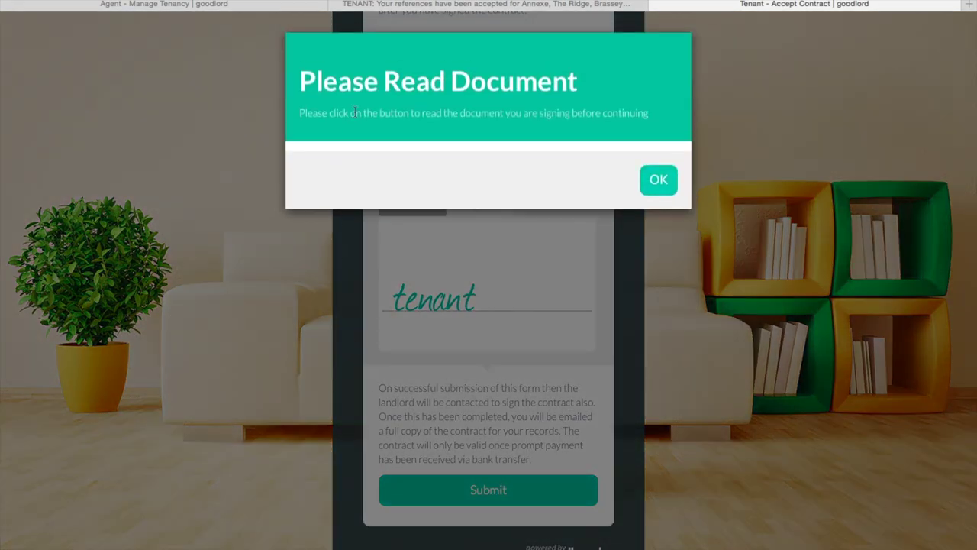
left_click(655, 182)
- Review the contract, then submit the signed agreement and confirm it was read
scroll(674, 234, "up", 2)
left_click(501, 180)
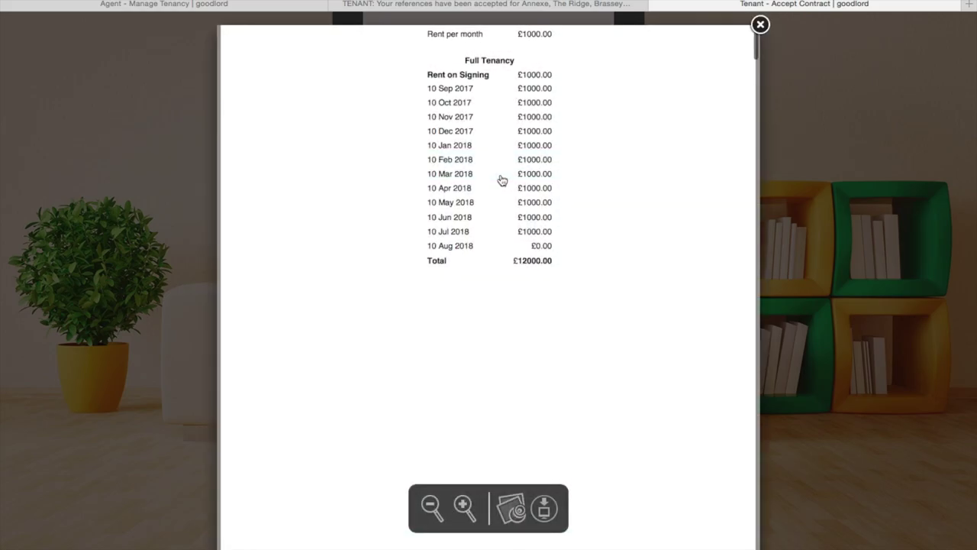
scroll(502, 180, "down", 10)
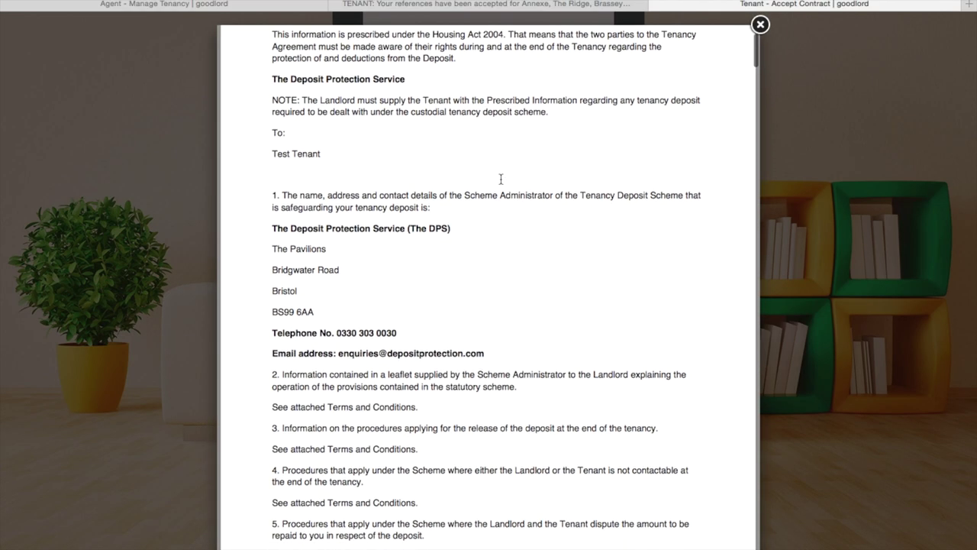
scroll(501, 180, "down", 10)
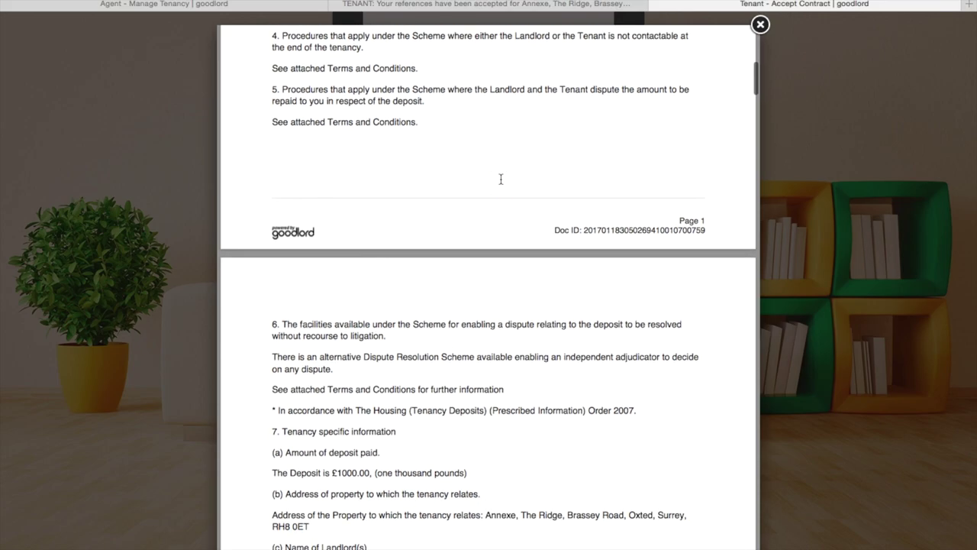
left_click(924, 191)
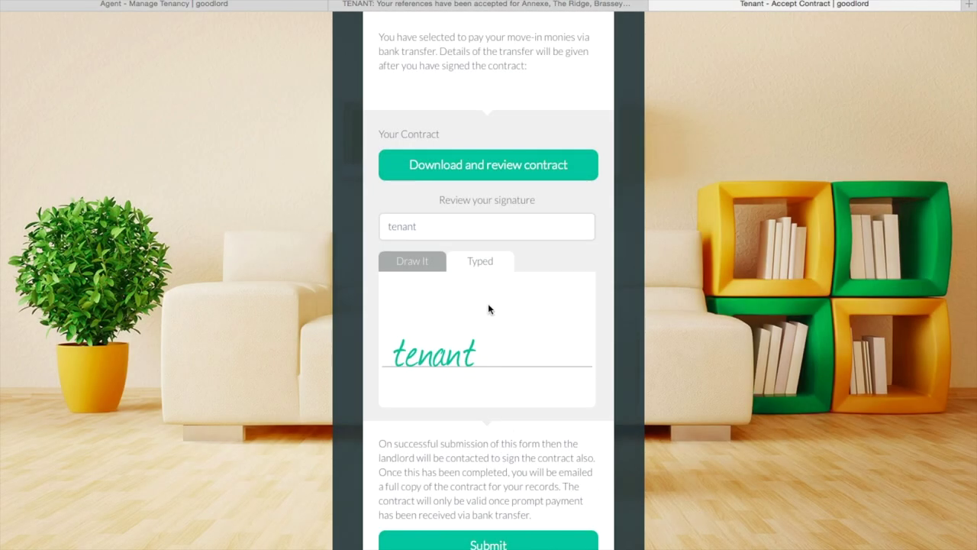
left_click(500, 545)
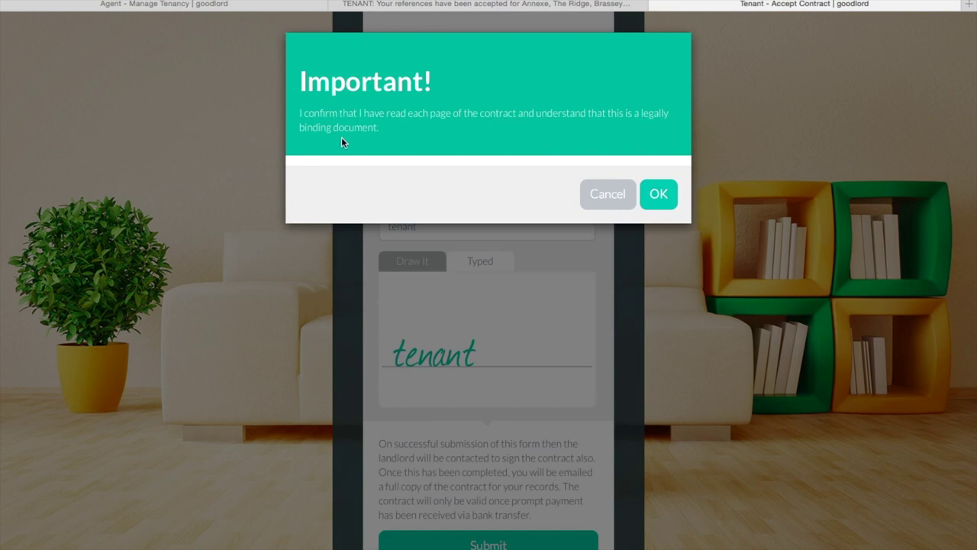
left_click(658, 195)
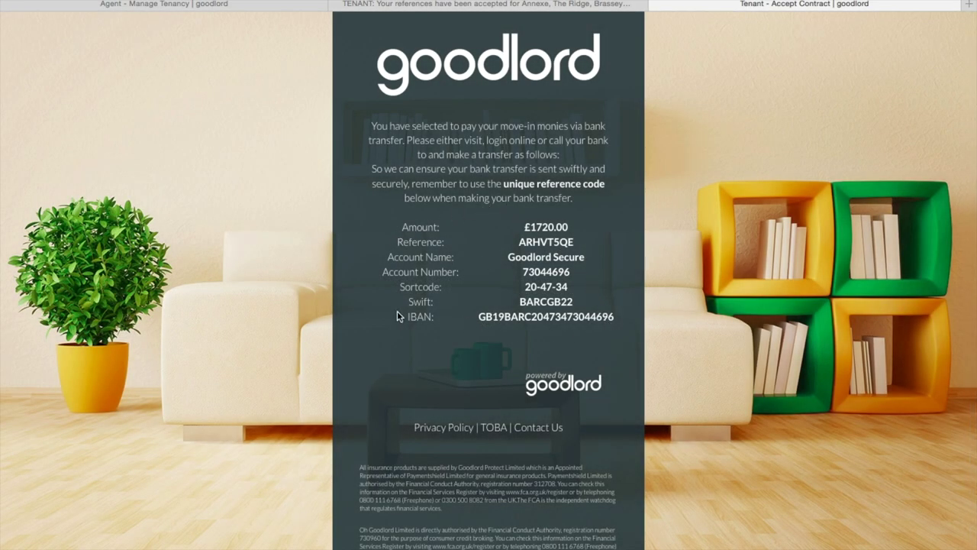
- Read the tenant's bank-transfer instructions email in the Demo Inbox
left_click(426, 6)
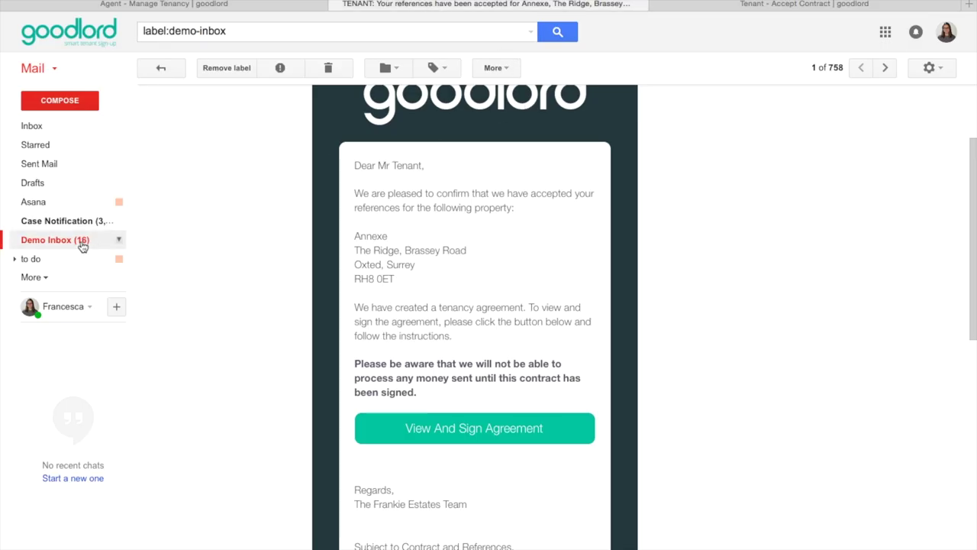
left_click(86, 242)
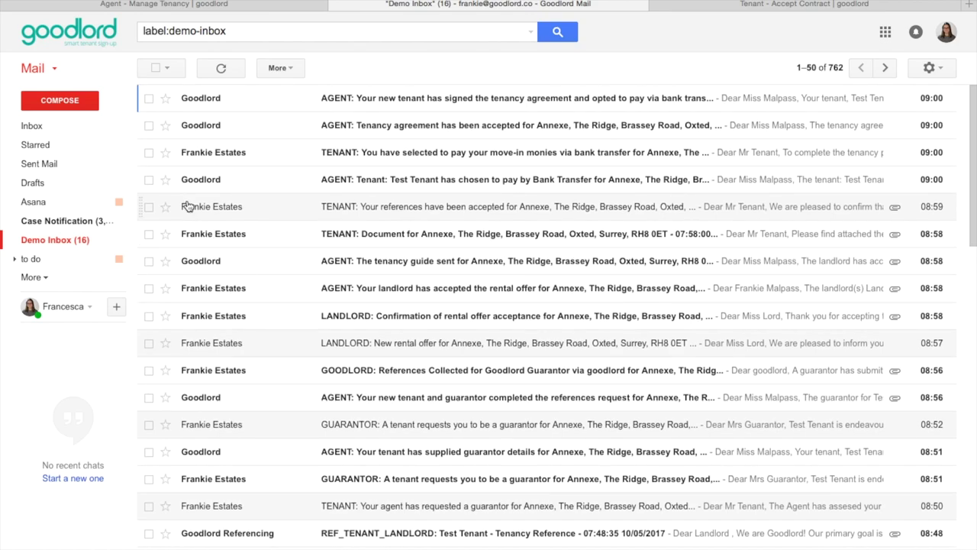
left_click(204, 161)
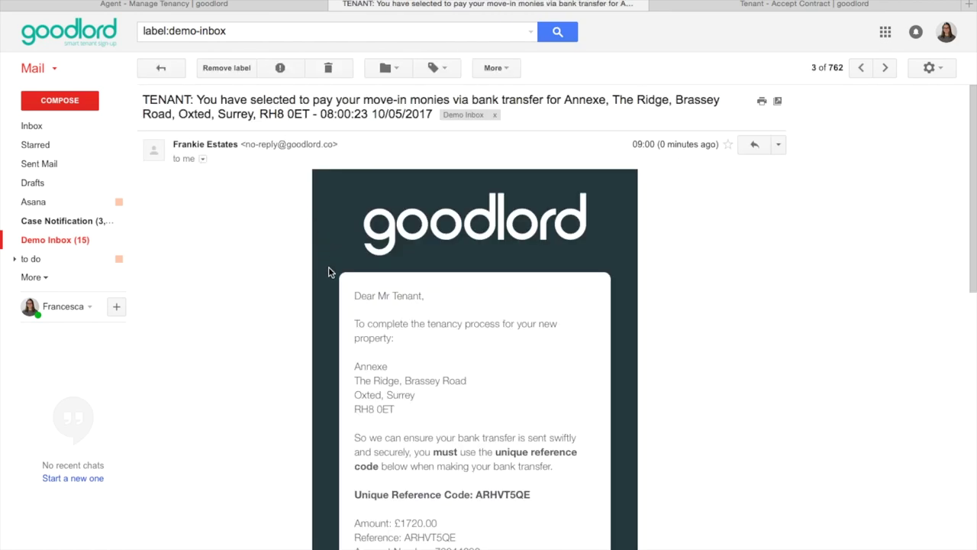
scroll(341, 329, "down", 3)
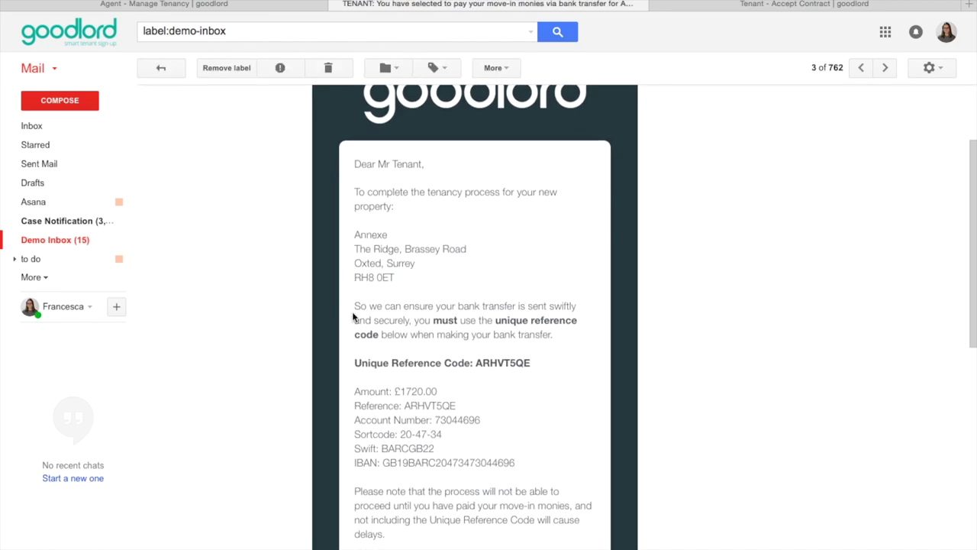
scroll(327, 396, "down", 2)
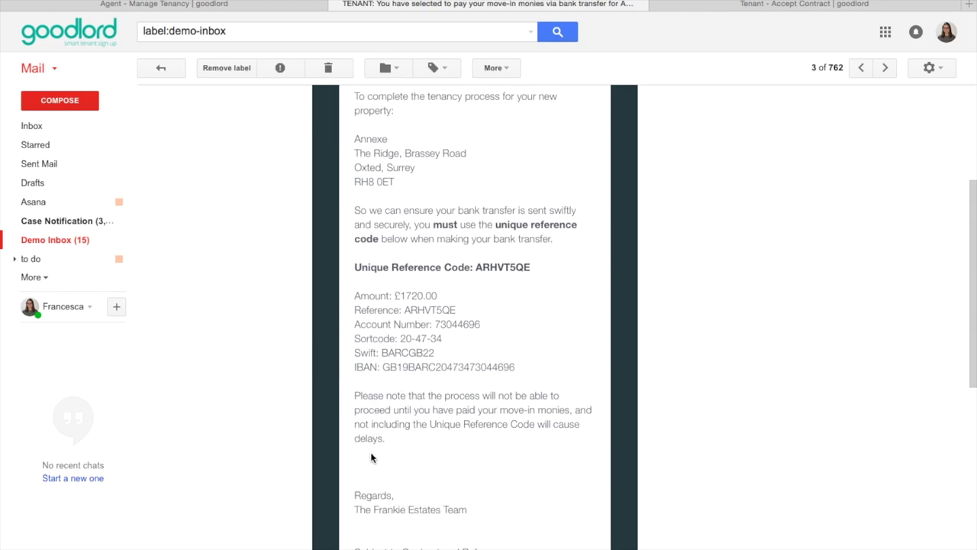
scroll(250, 463, "up", 1)
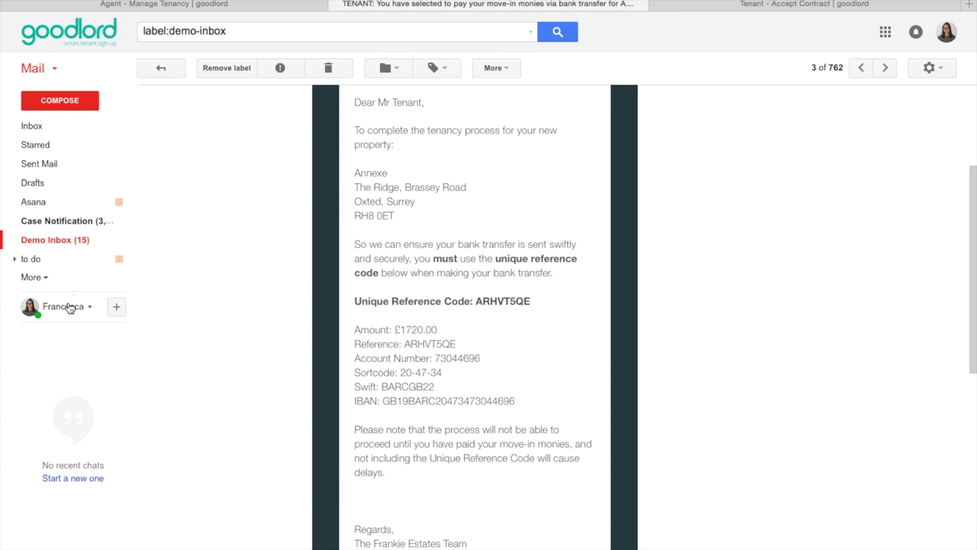
- Open the agent's agreement-accepted email and follow its Finalise Agreement link
left_click(65, 242)
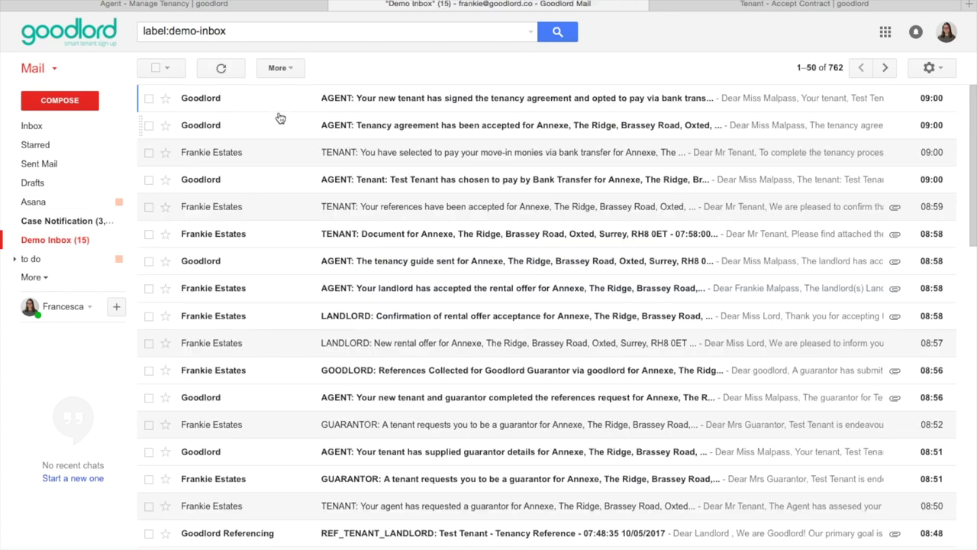
left_click(223, 126)
scroll(326, 346, "down", 3)
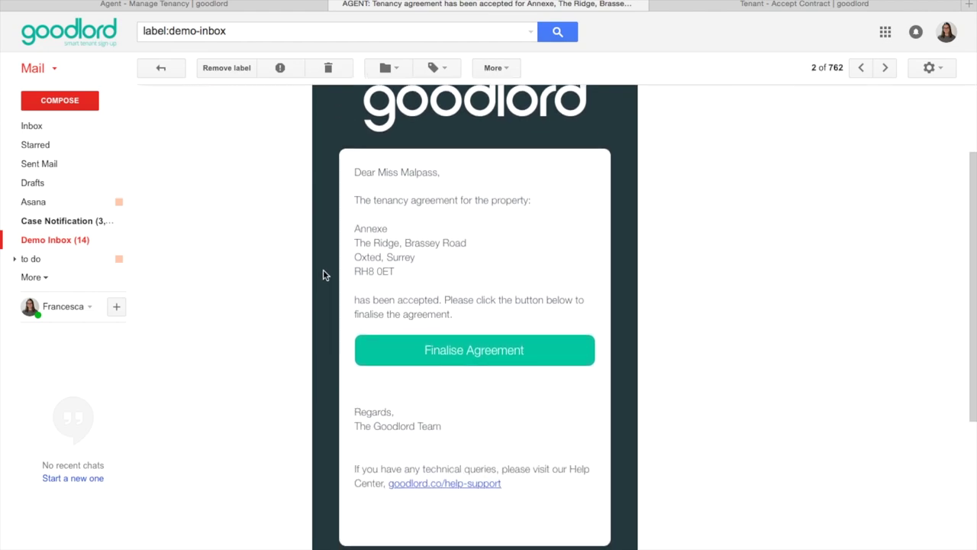
left_click(469, 353)
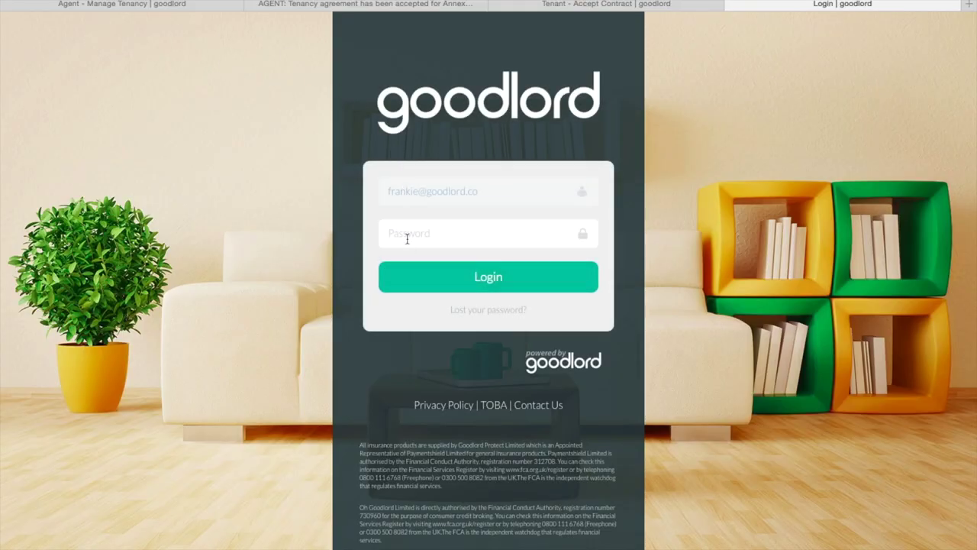
- Log in as the agent with the account password and go to Manage Tenancy
left_click(407, 239)
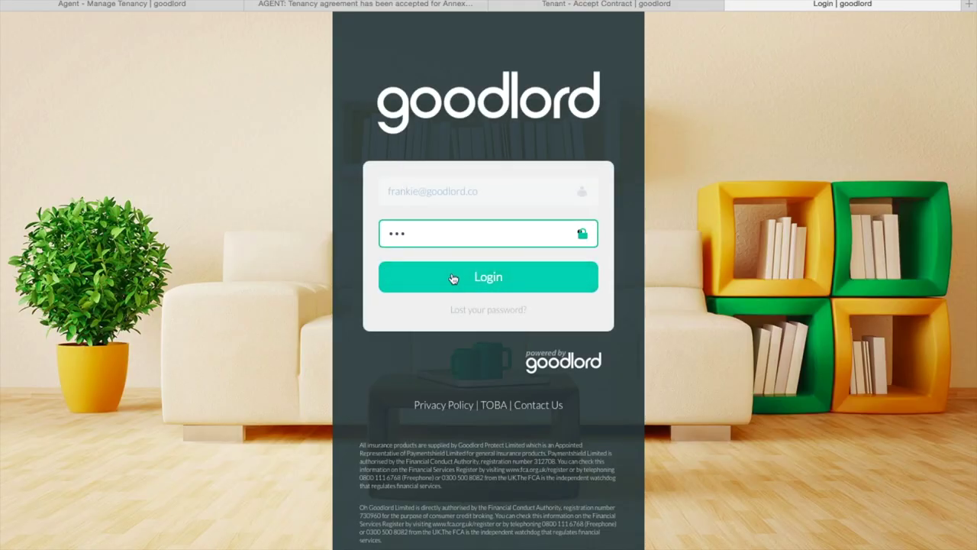
left_click(455, 280)
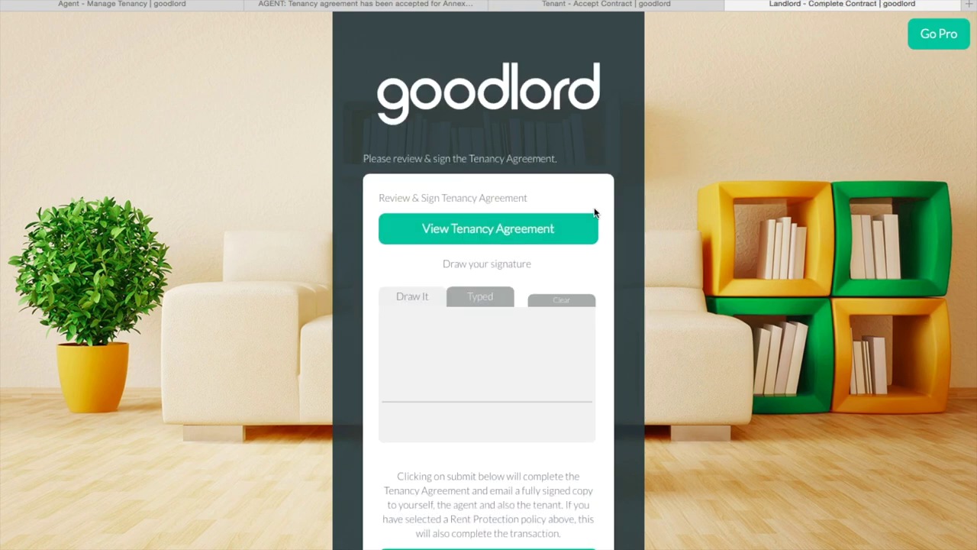
scroll(662, 395, "down", 2)
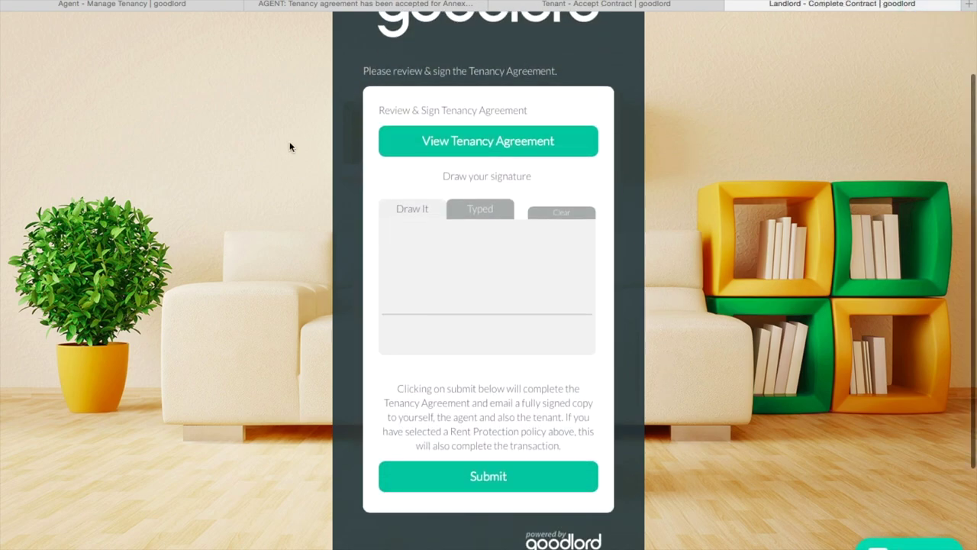
left_click(71, 4)
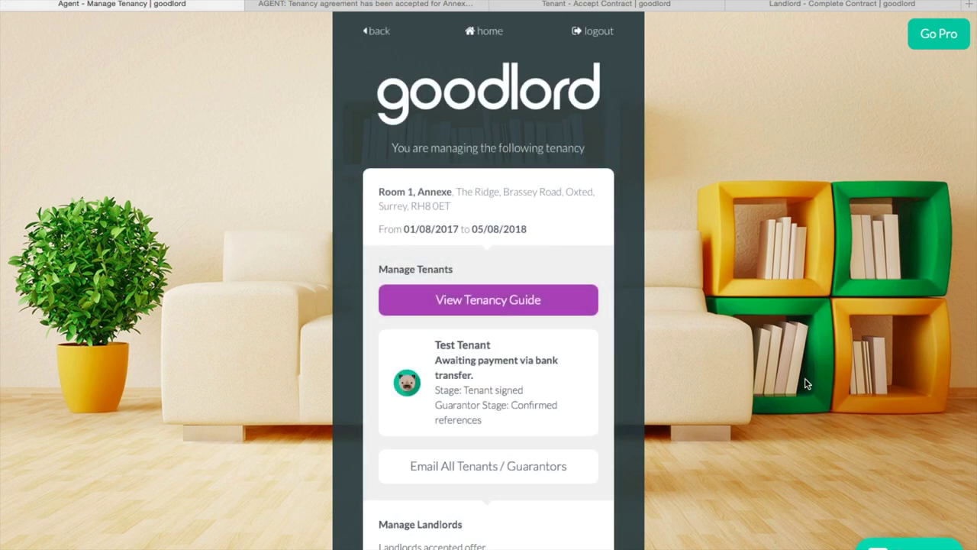
scroll(807, 383, "down", 5)
scroll(807, 383, "down", 4)
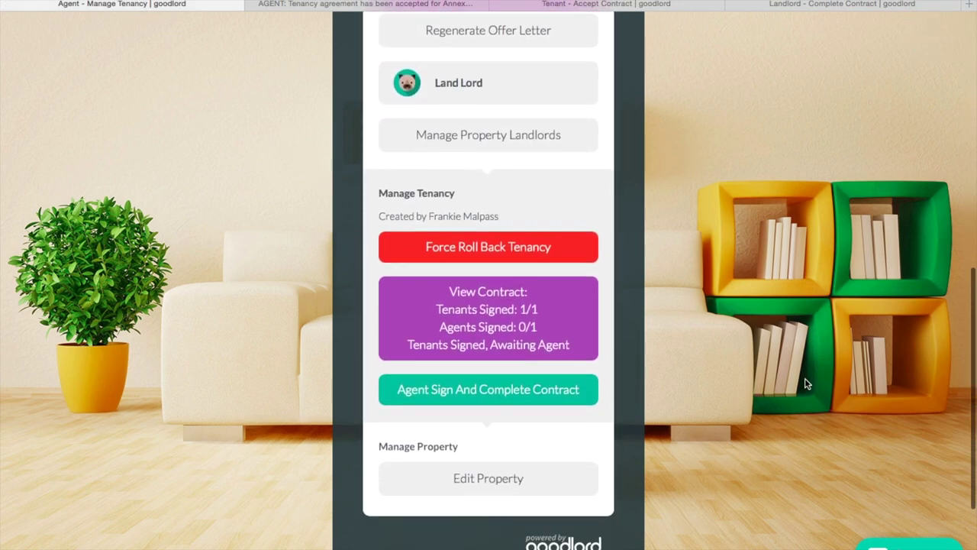
- Review the agreement, sign it with the typed name 'Agent' and submit it
left_click(492, 392)
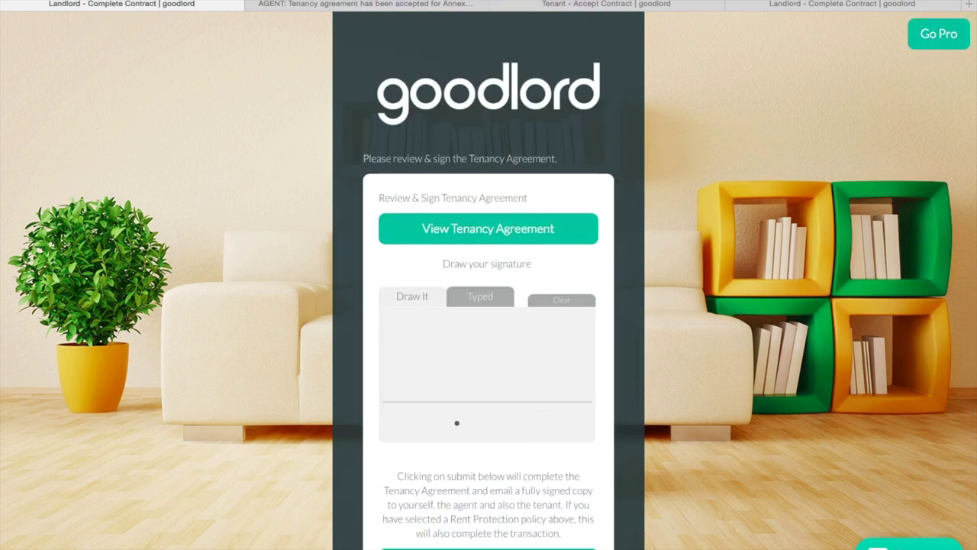
left_click(456, 244)
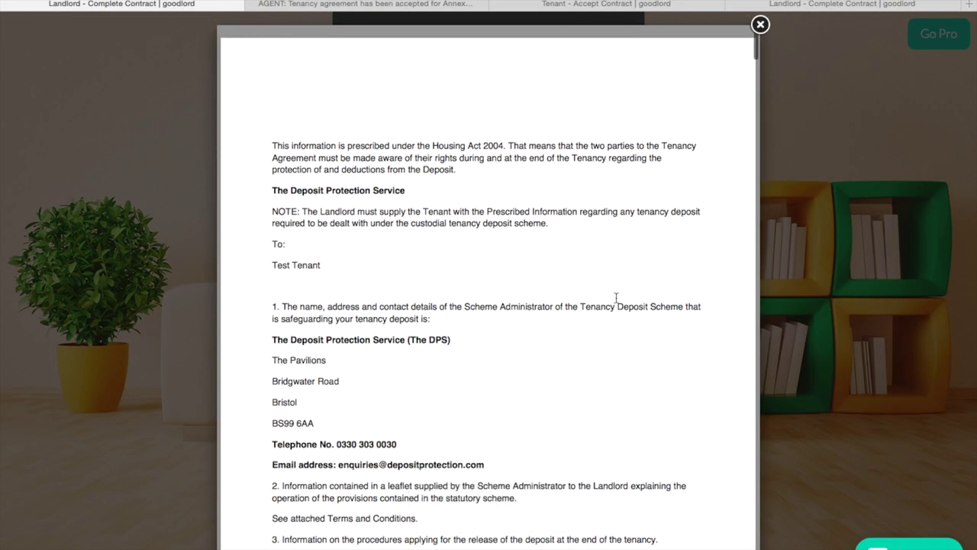
left_click(813, 372)
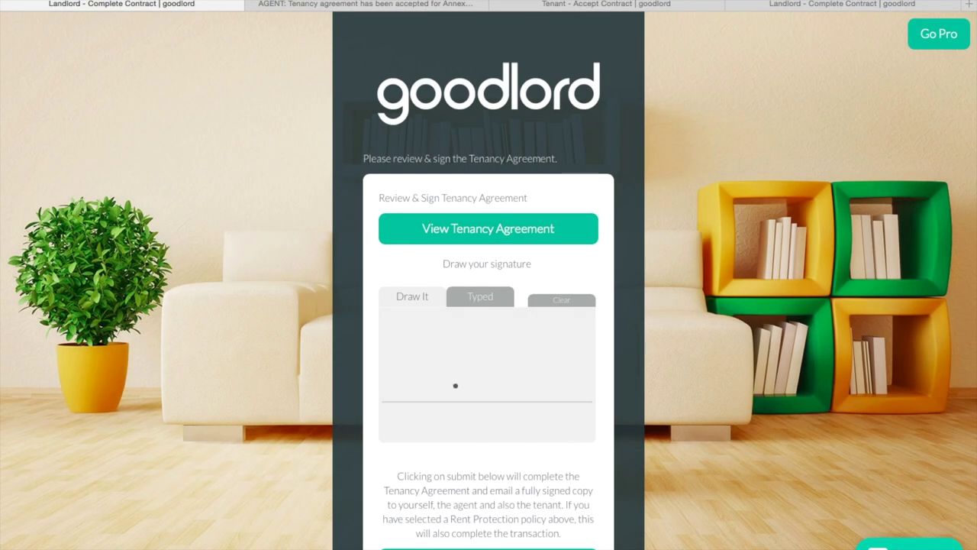
left_click(441, 290)
type("Agent")
scroll(740, 339, "down", 3)
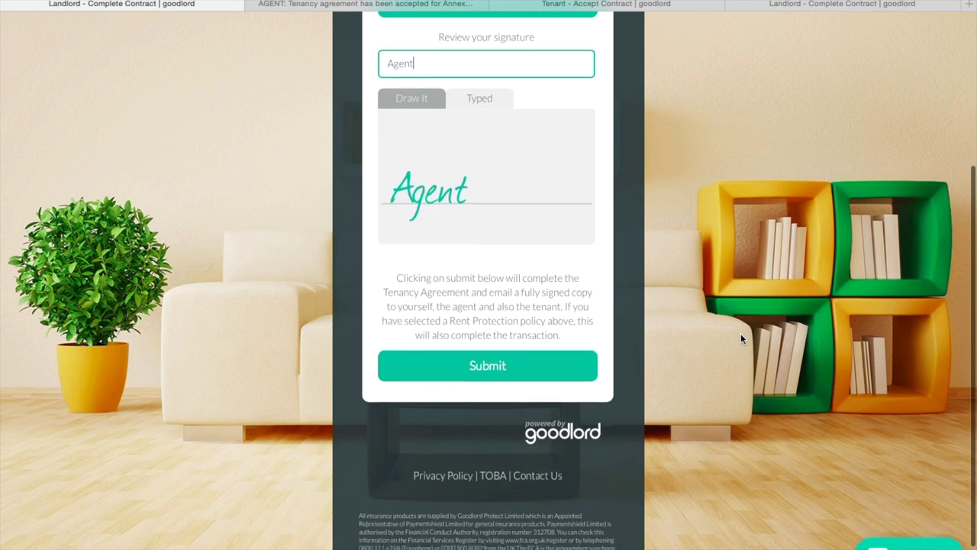
left_click(509, 376)
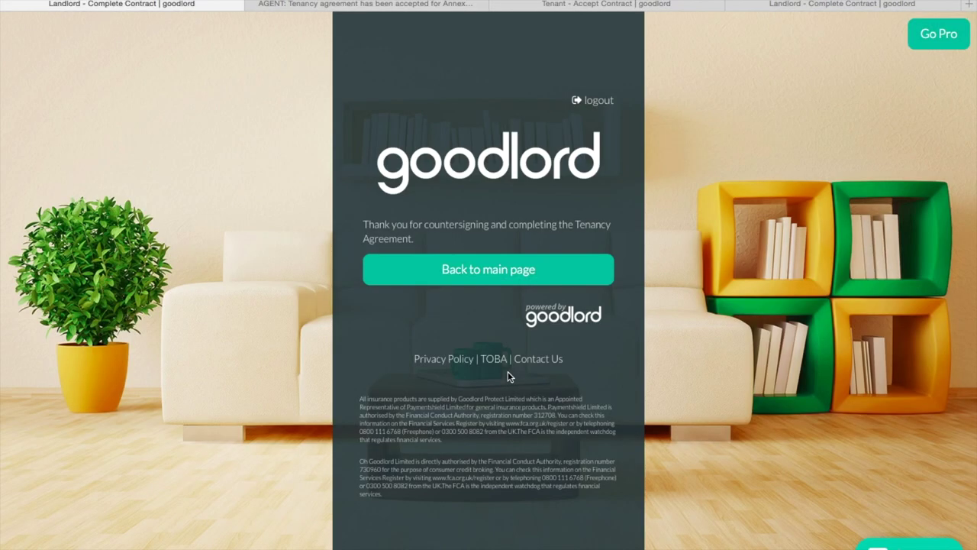
left_click(495, 269)
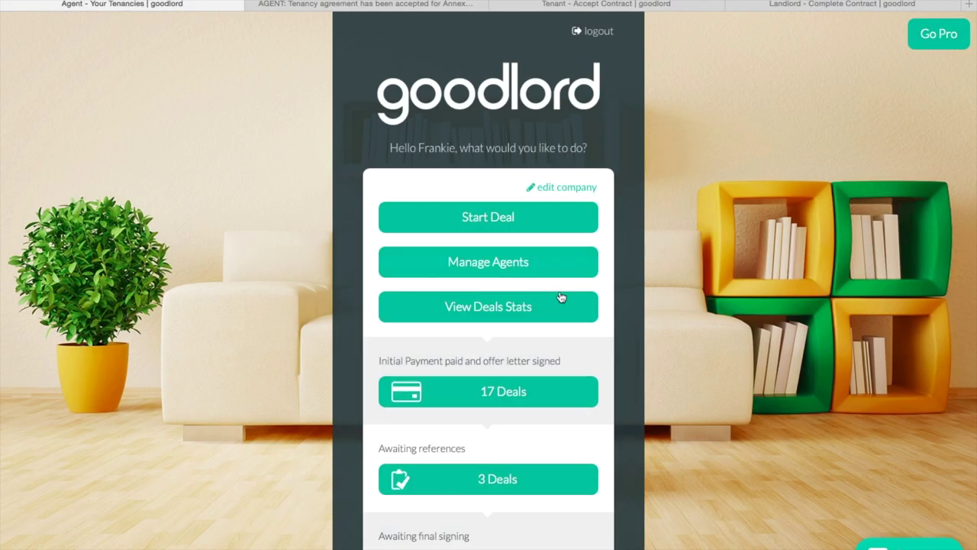
- Open the completed Room 1, Annexe tenancy from Completed deals
scroll(694, 497, "down", 3)
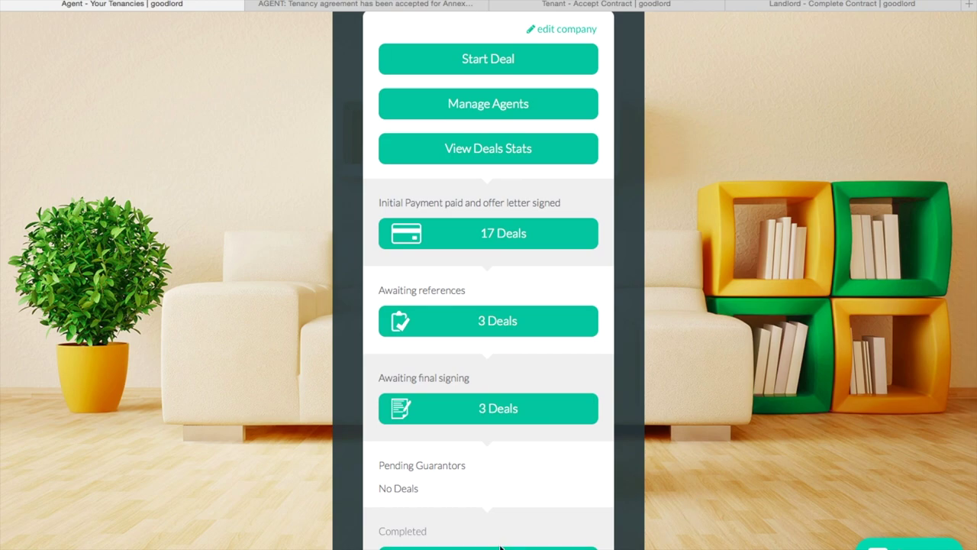
scroll(619, 502, "down", 5)
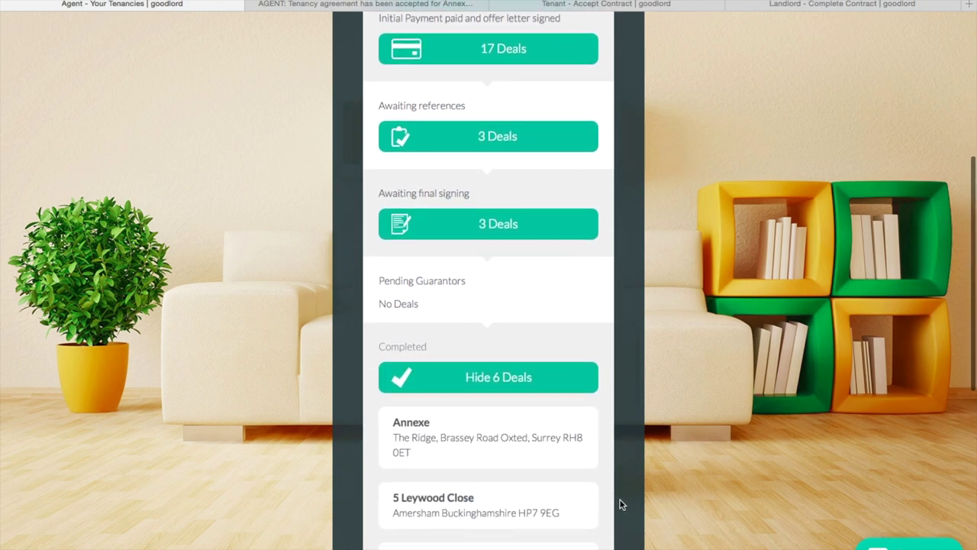
left_click(474, 374)
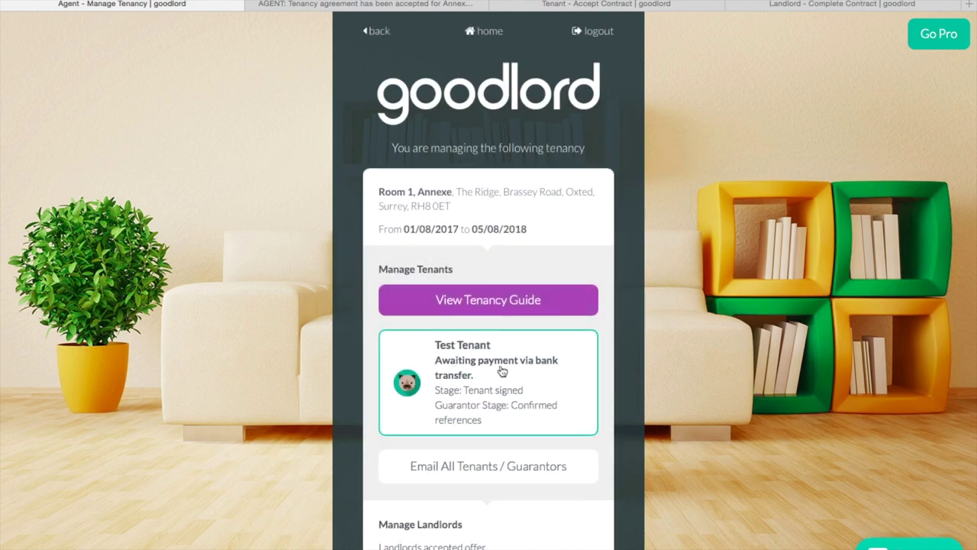
scroll(681, 473, "down", 10)
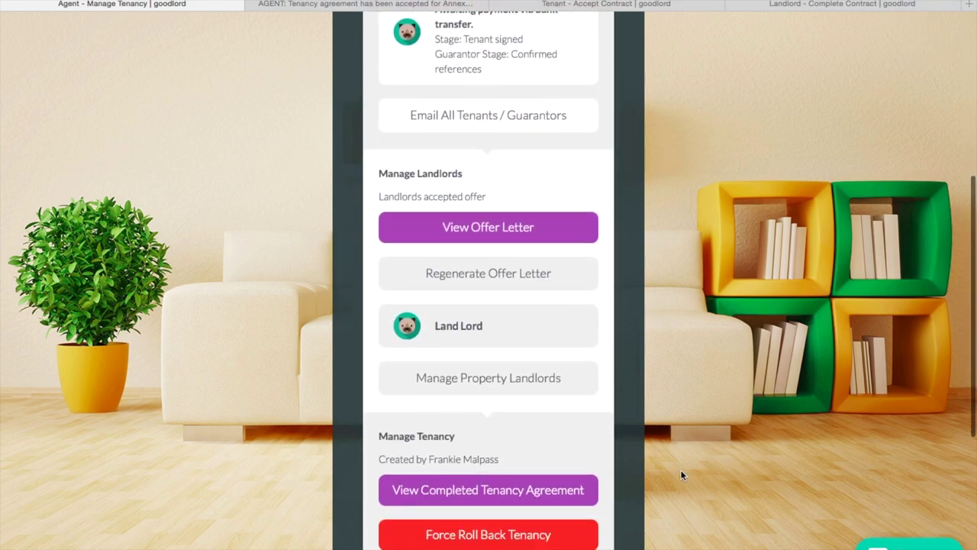
- Check both signatures and the Completed audit trail in the signed agreement
left_click(516, 389)
scroll(515, 391, "up", 5)
scroll(515, 391, "down", 4)
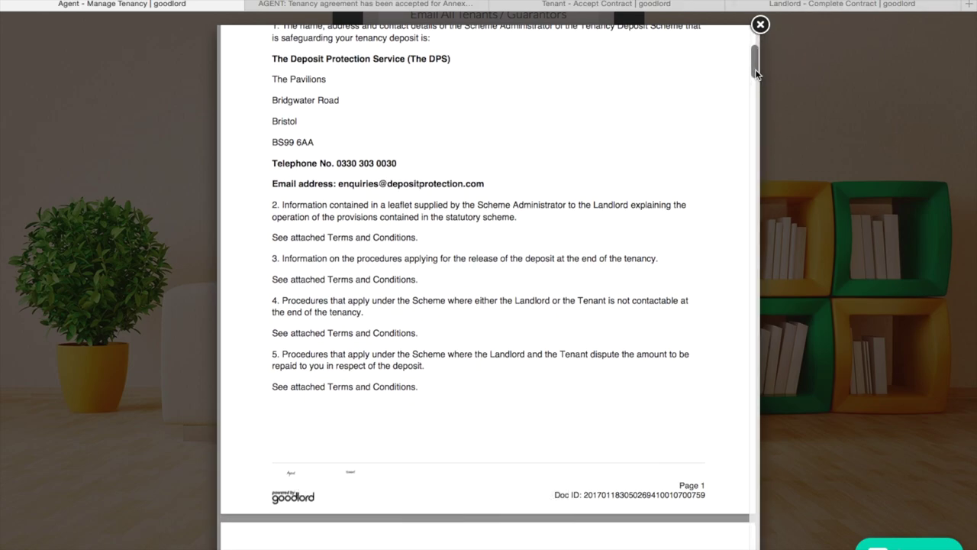
left_click_drag(755, 69, 752, 422)
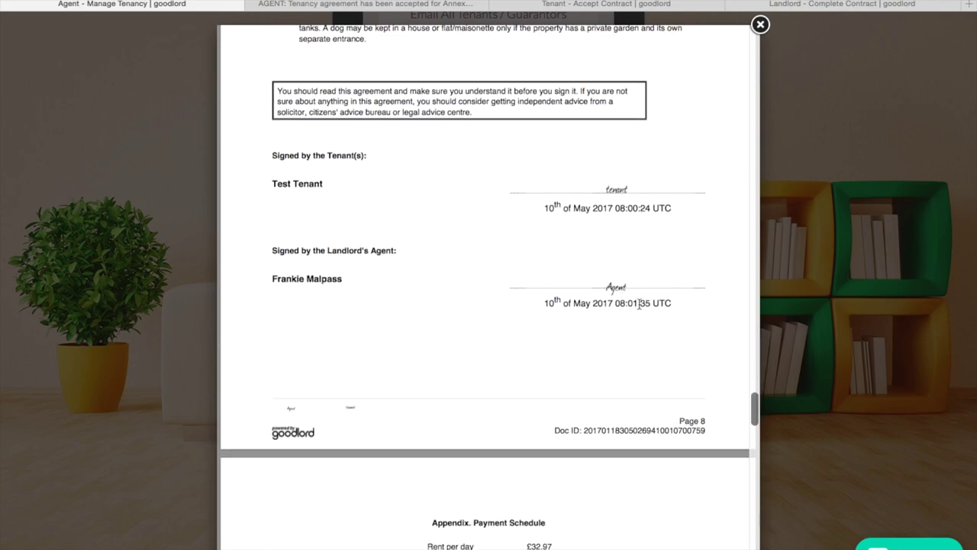
scroll(640, 303, "down", 15)
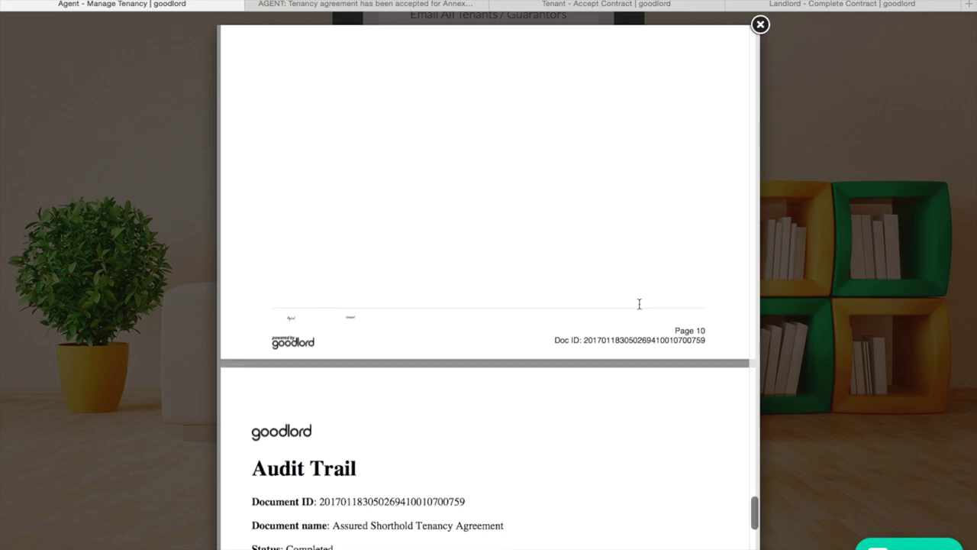
scroll(639, 304, "down", 5)
scroll(514, 403, "down", 1)
left_click(843, 328)
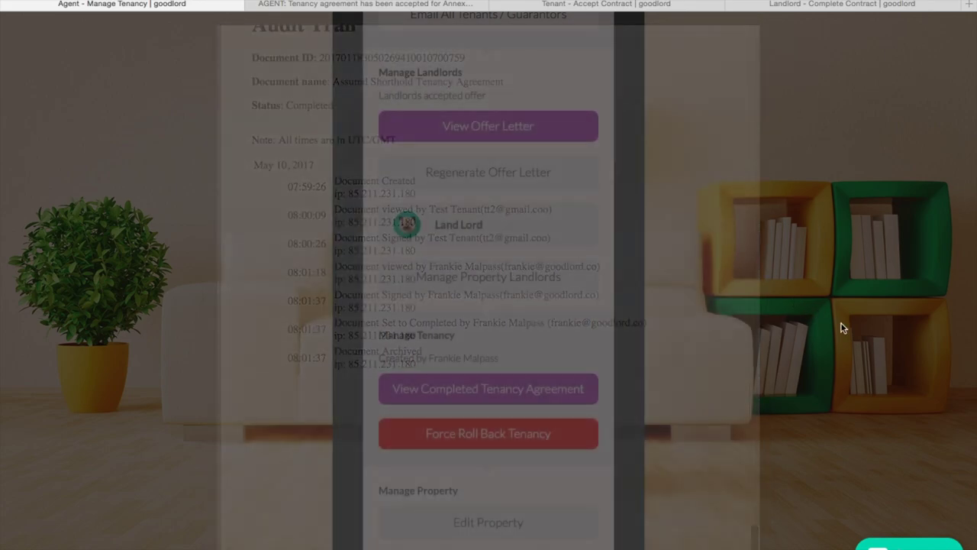
scroll(633, 362, "up", 6)
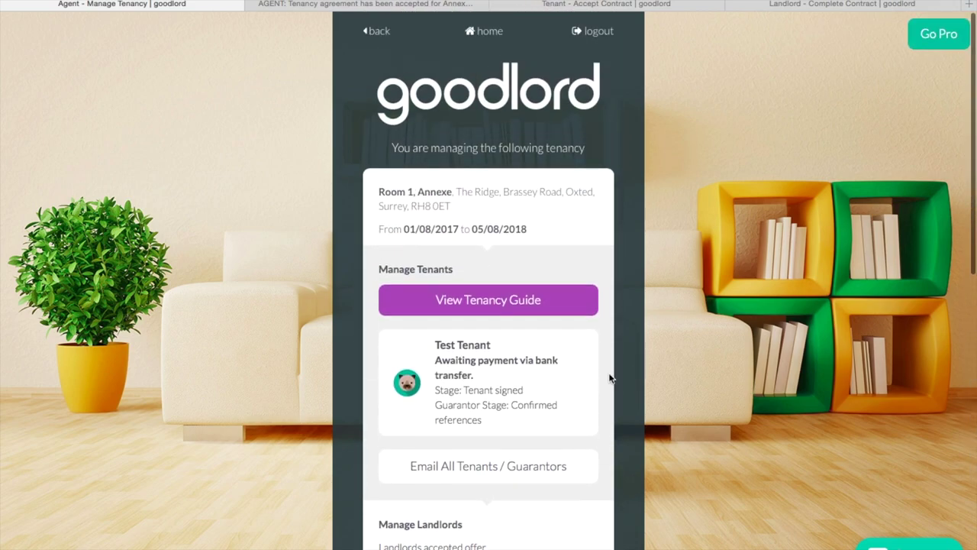
- Check the tenant's £1720.00 outstanding bank-transfer move-in monies breakdown, then return home
left_click(545, 368)
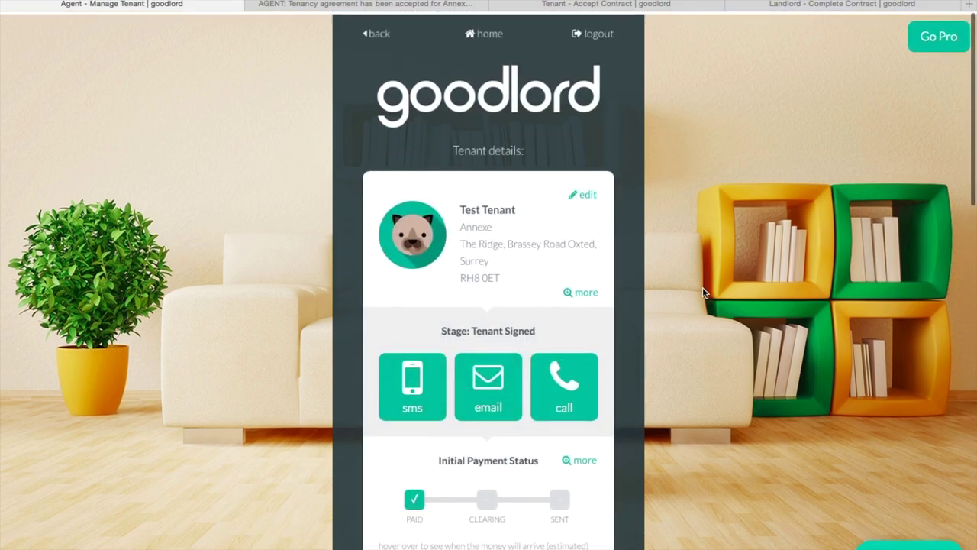
scroll(702, 287, "down", 15)
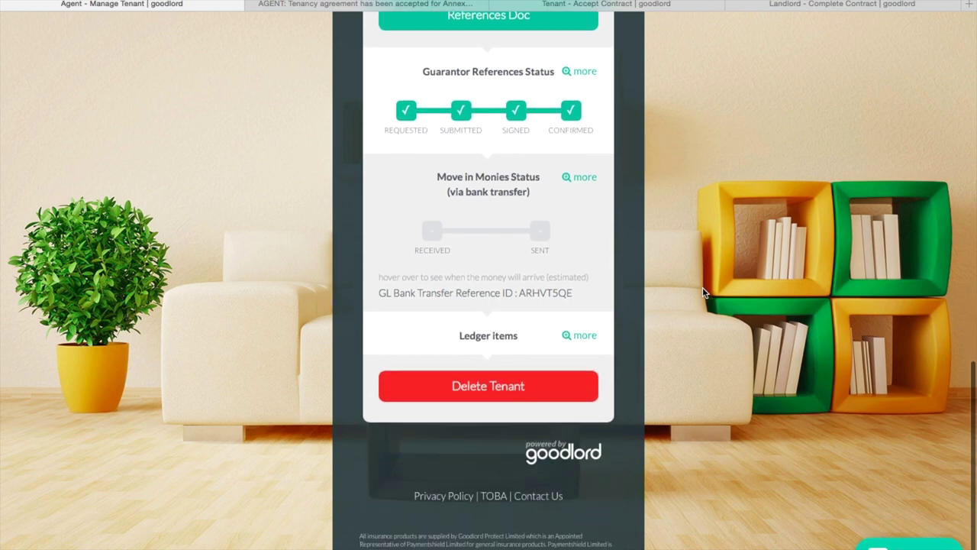
left_click(577, 176)
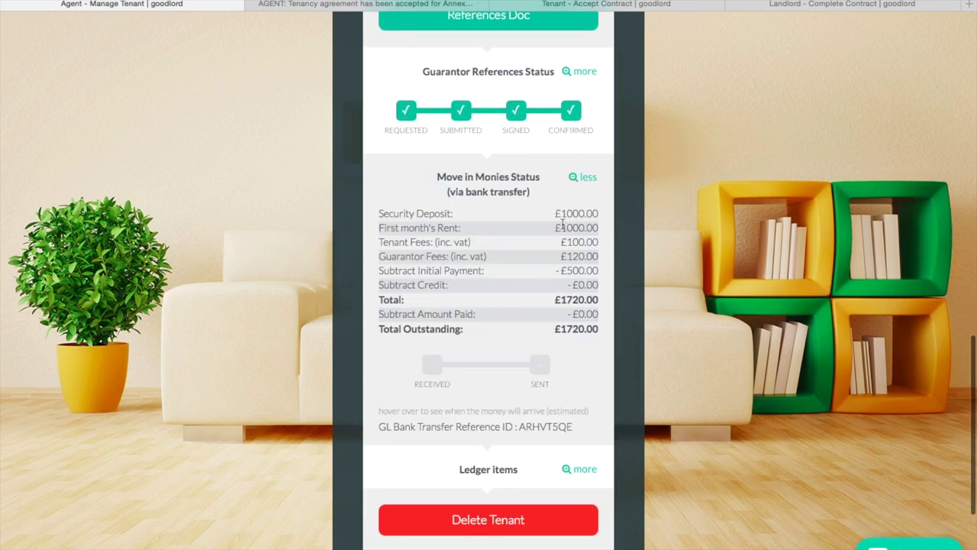
mouse_move(427, 375)
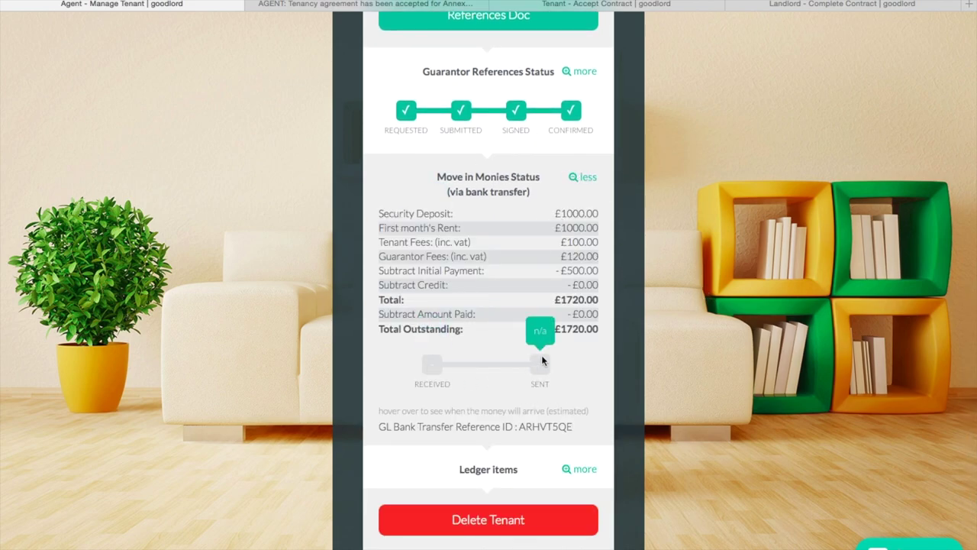
scroll(539, 443, "up", 15)
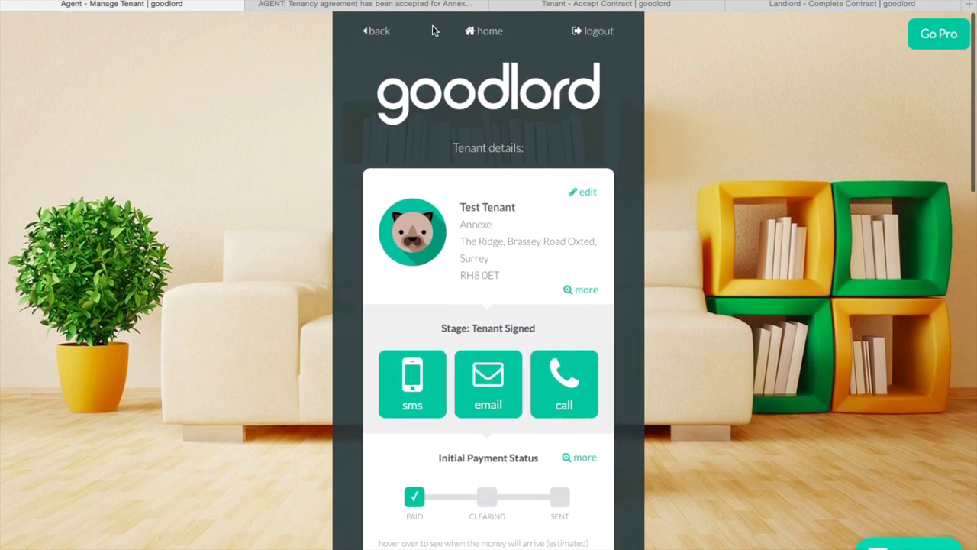
left_click(480, 34)
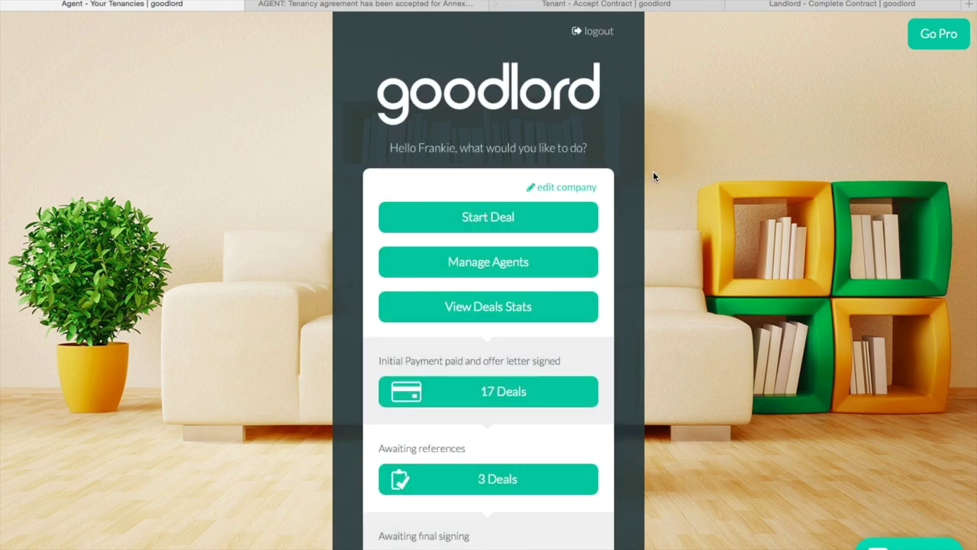